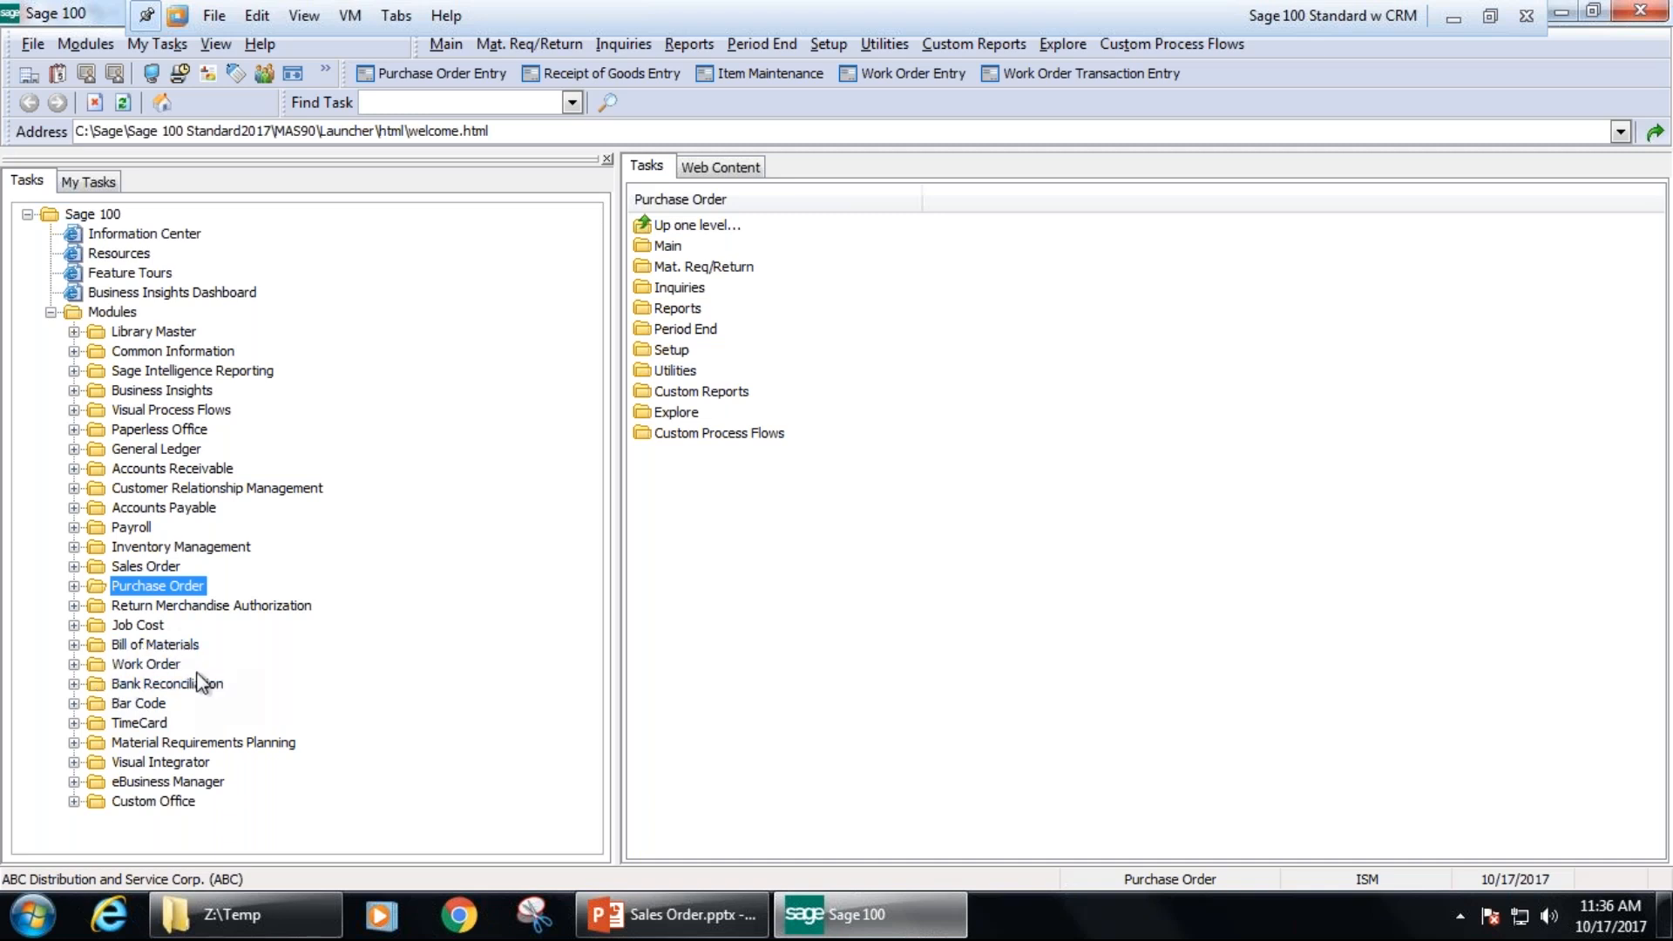
- Open Sales Order Entry in the Sales Order module and start a new order with the next automatic number
click(75, 566)
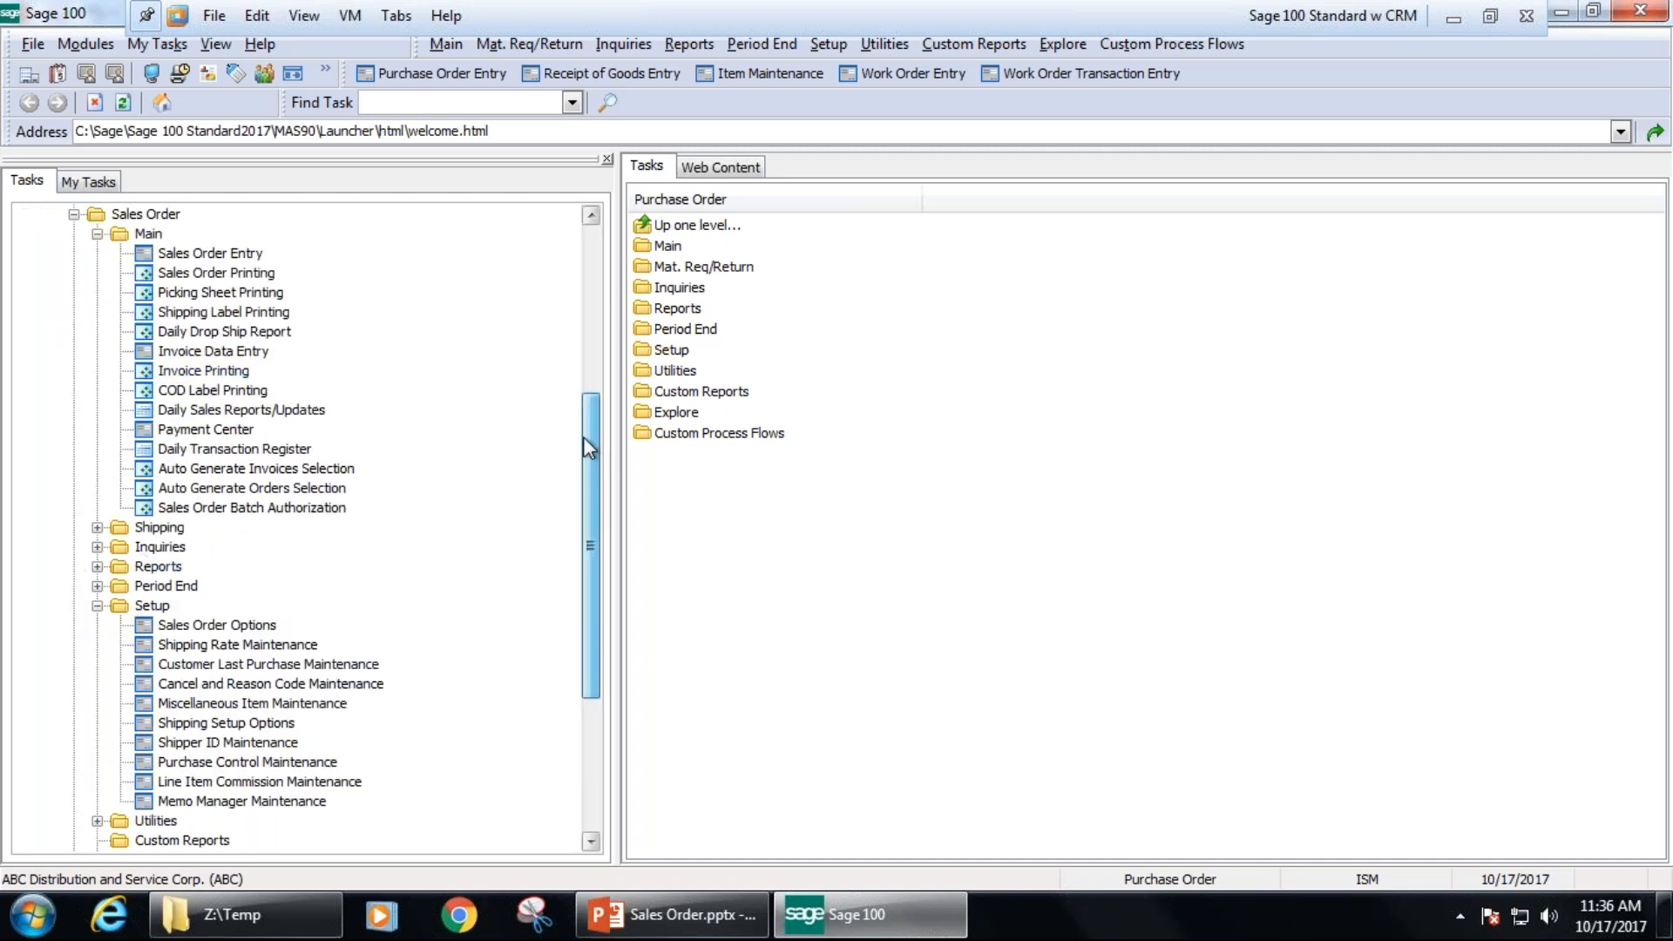
click(97, 605)
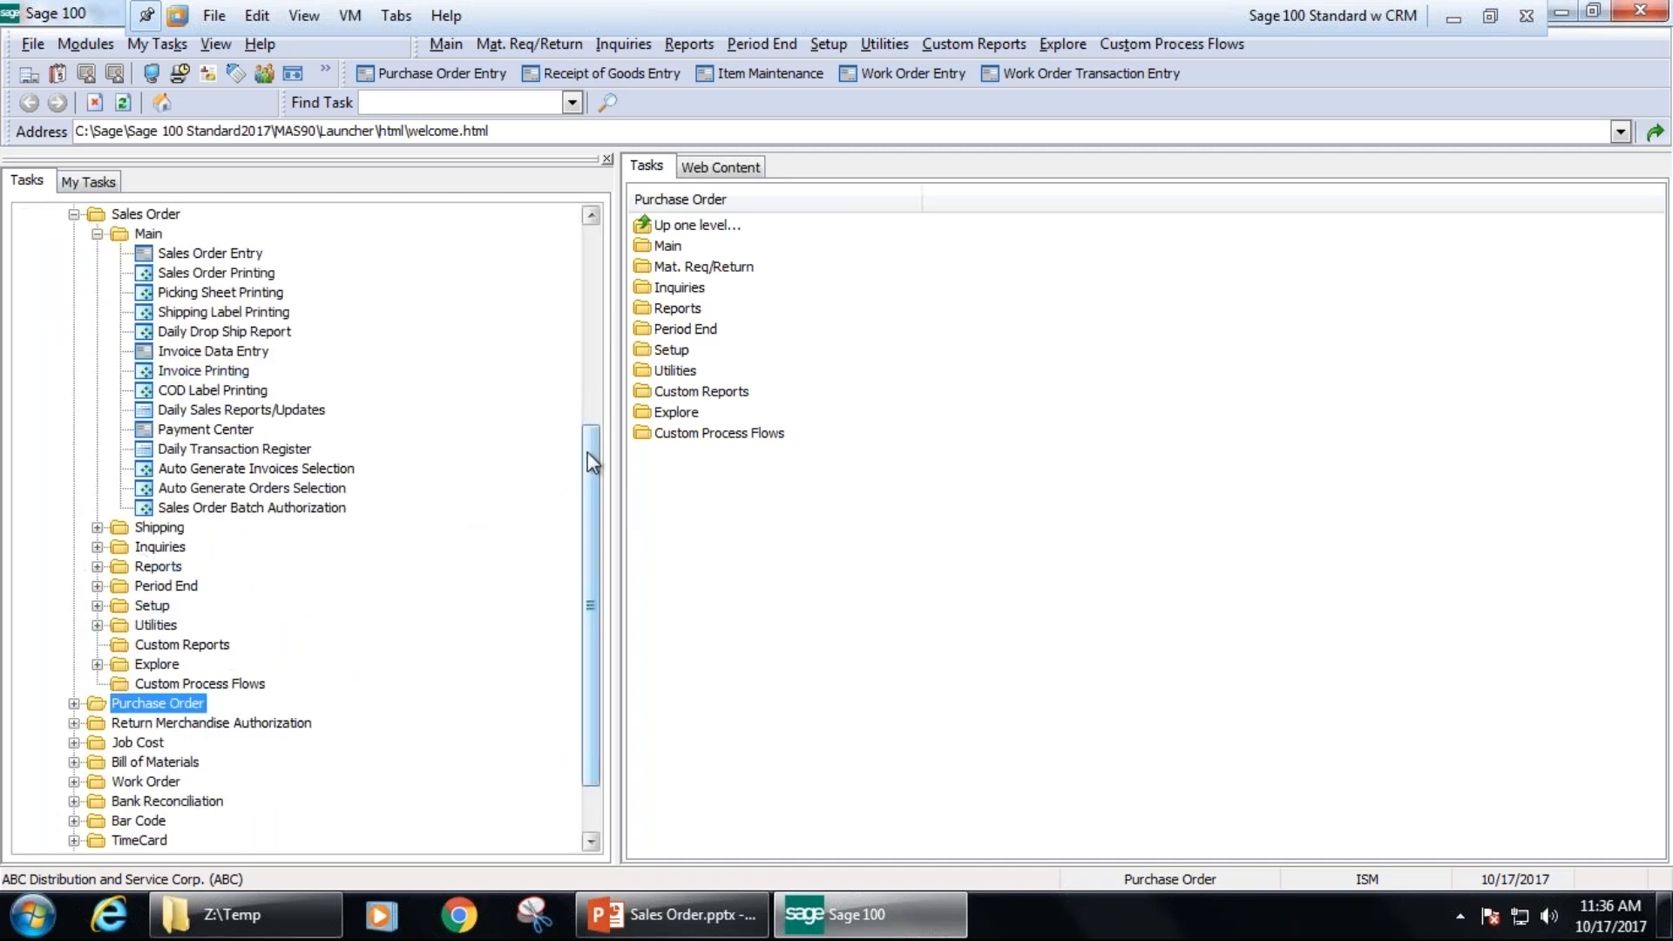
drag(588, 457, 591, 396)
double_click(209, 351)
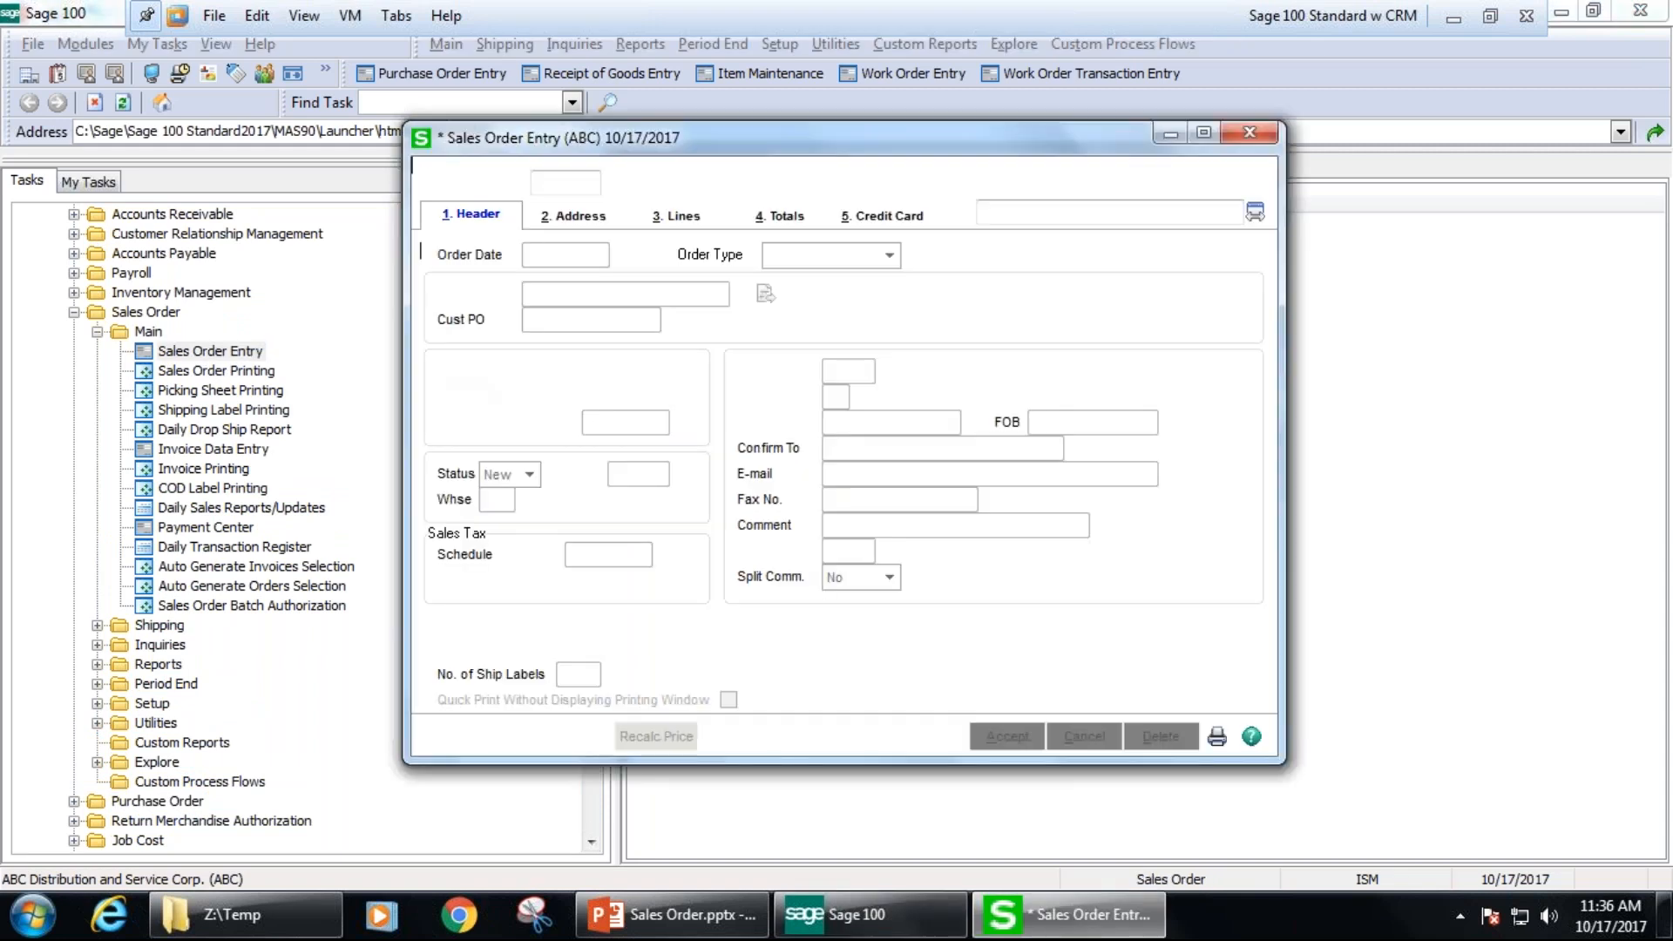
click(637, 181)
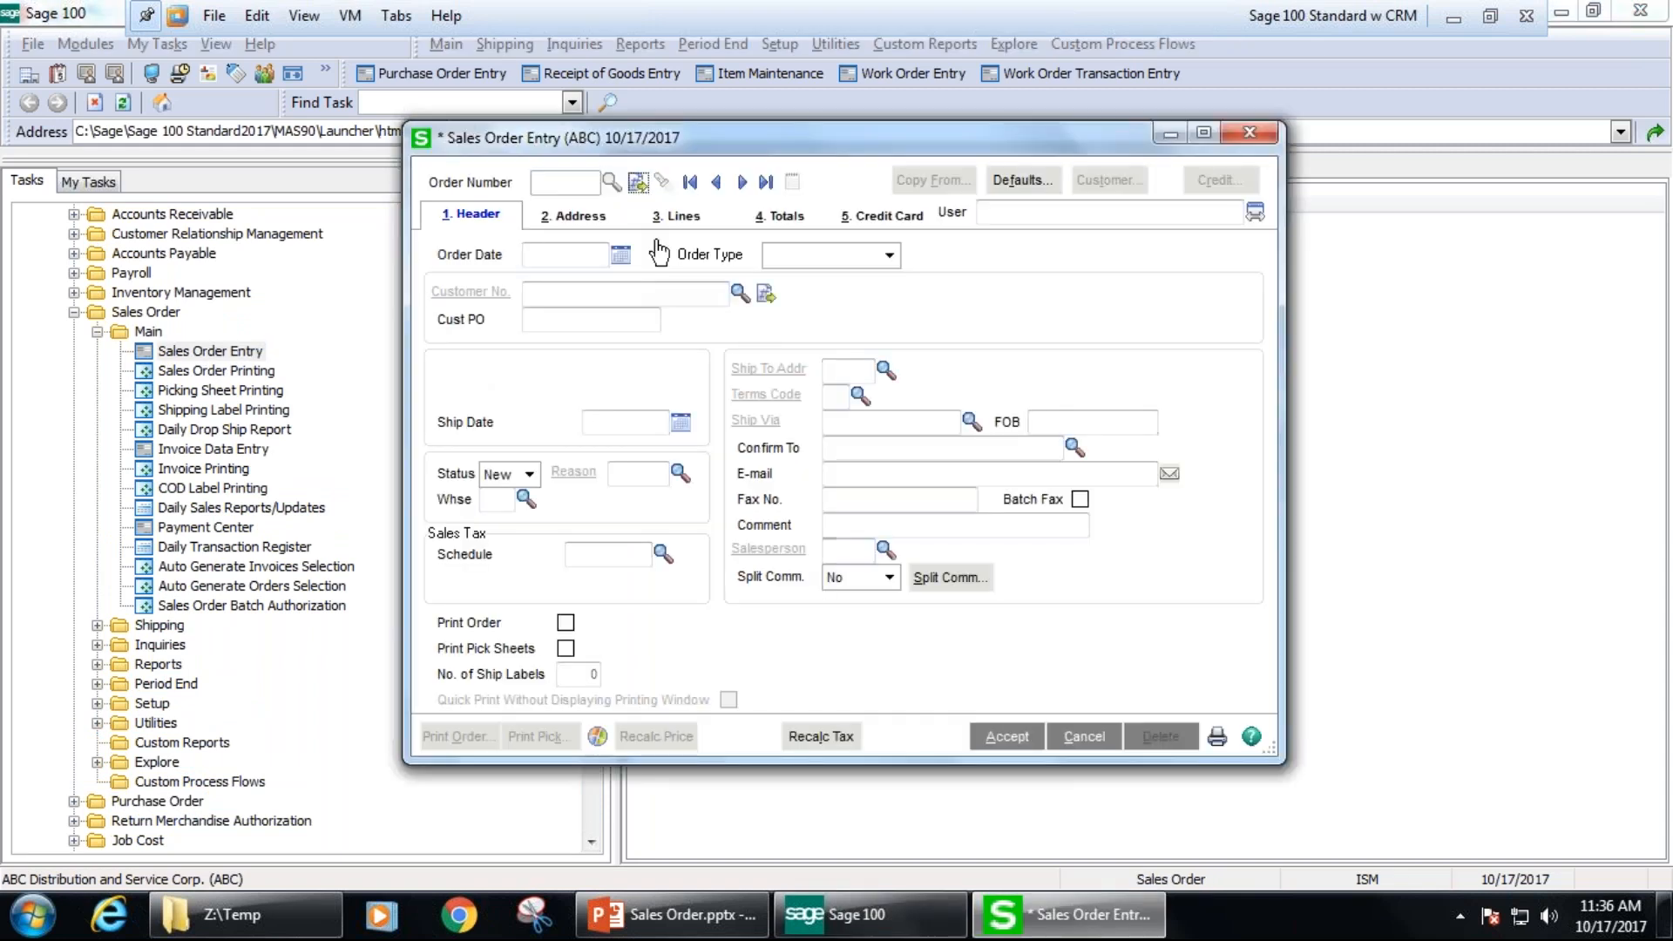
- Look up and select American Business Futures as the customer for the sales order
click(739, 293)
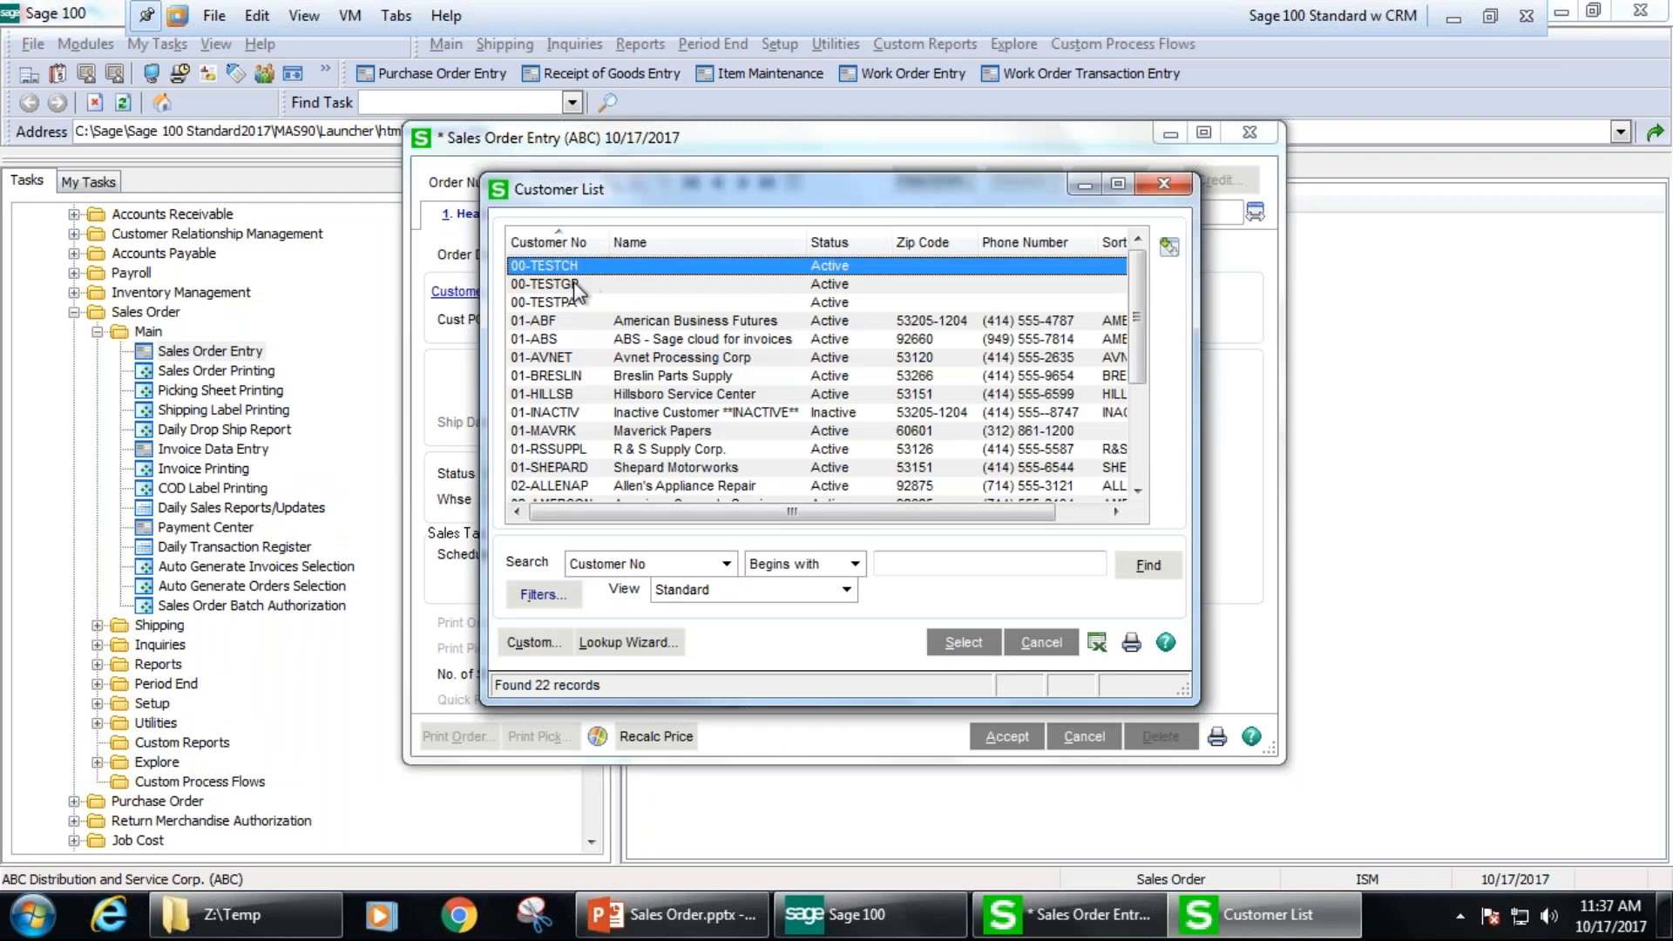
click(561, 322)
click(959, 643)
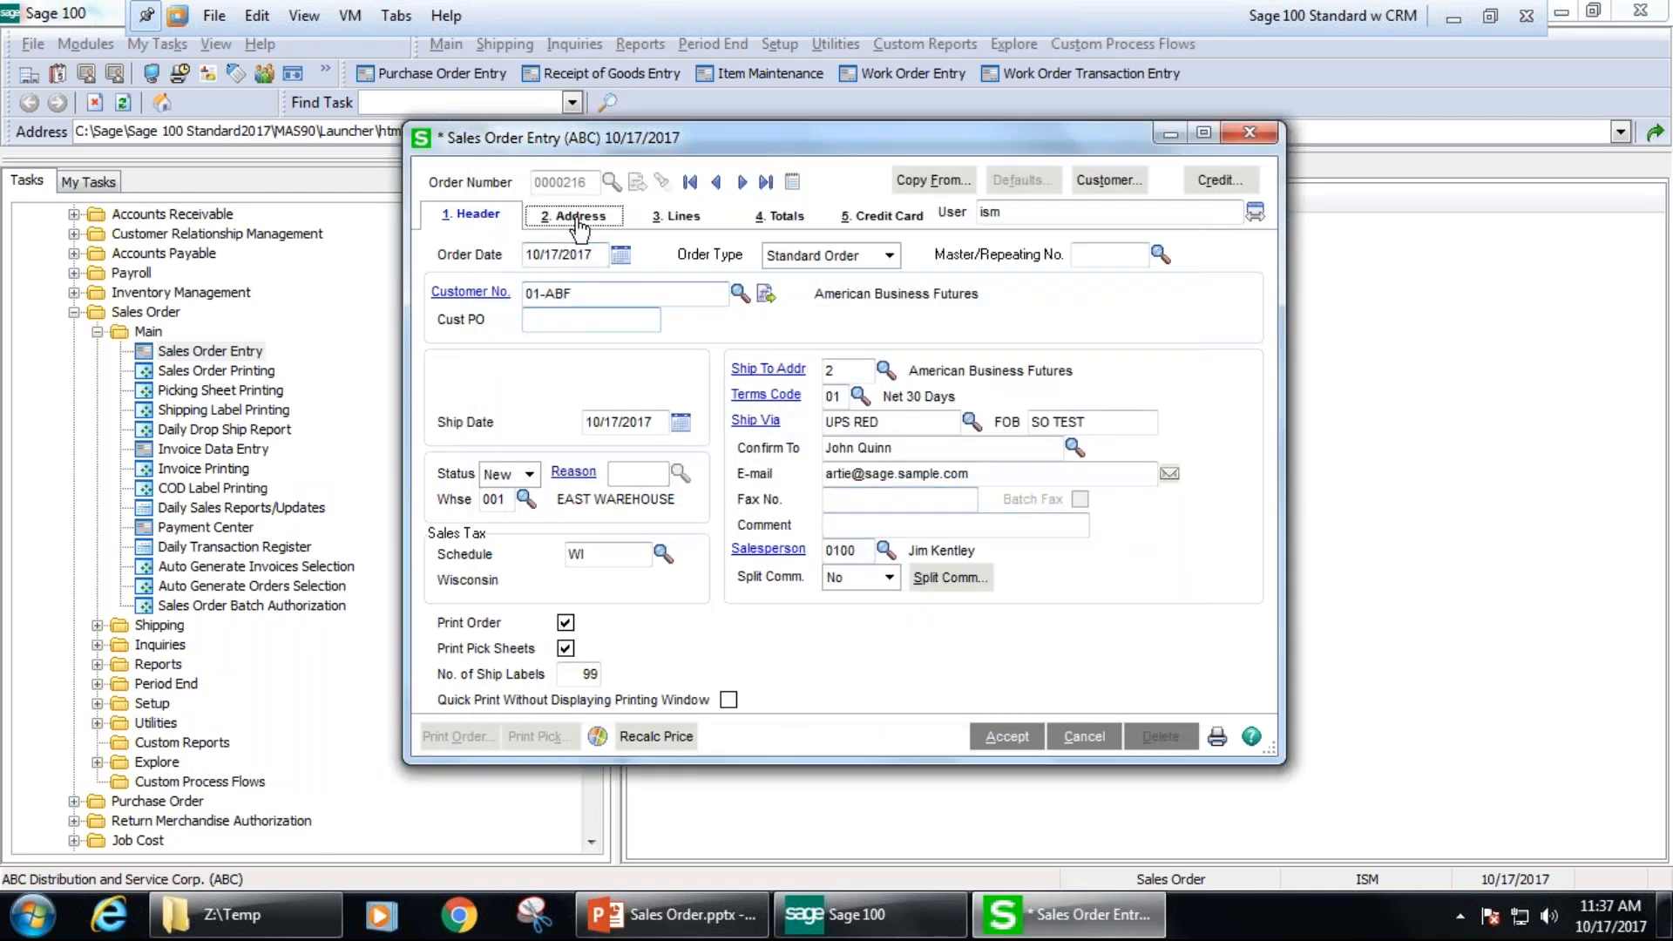
- Add item 1001-HON-H252 to the sales order lines with an ordered quantity of 2
click(576, 214)
click(681, 224)
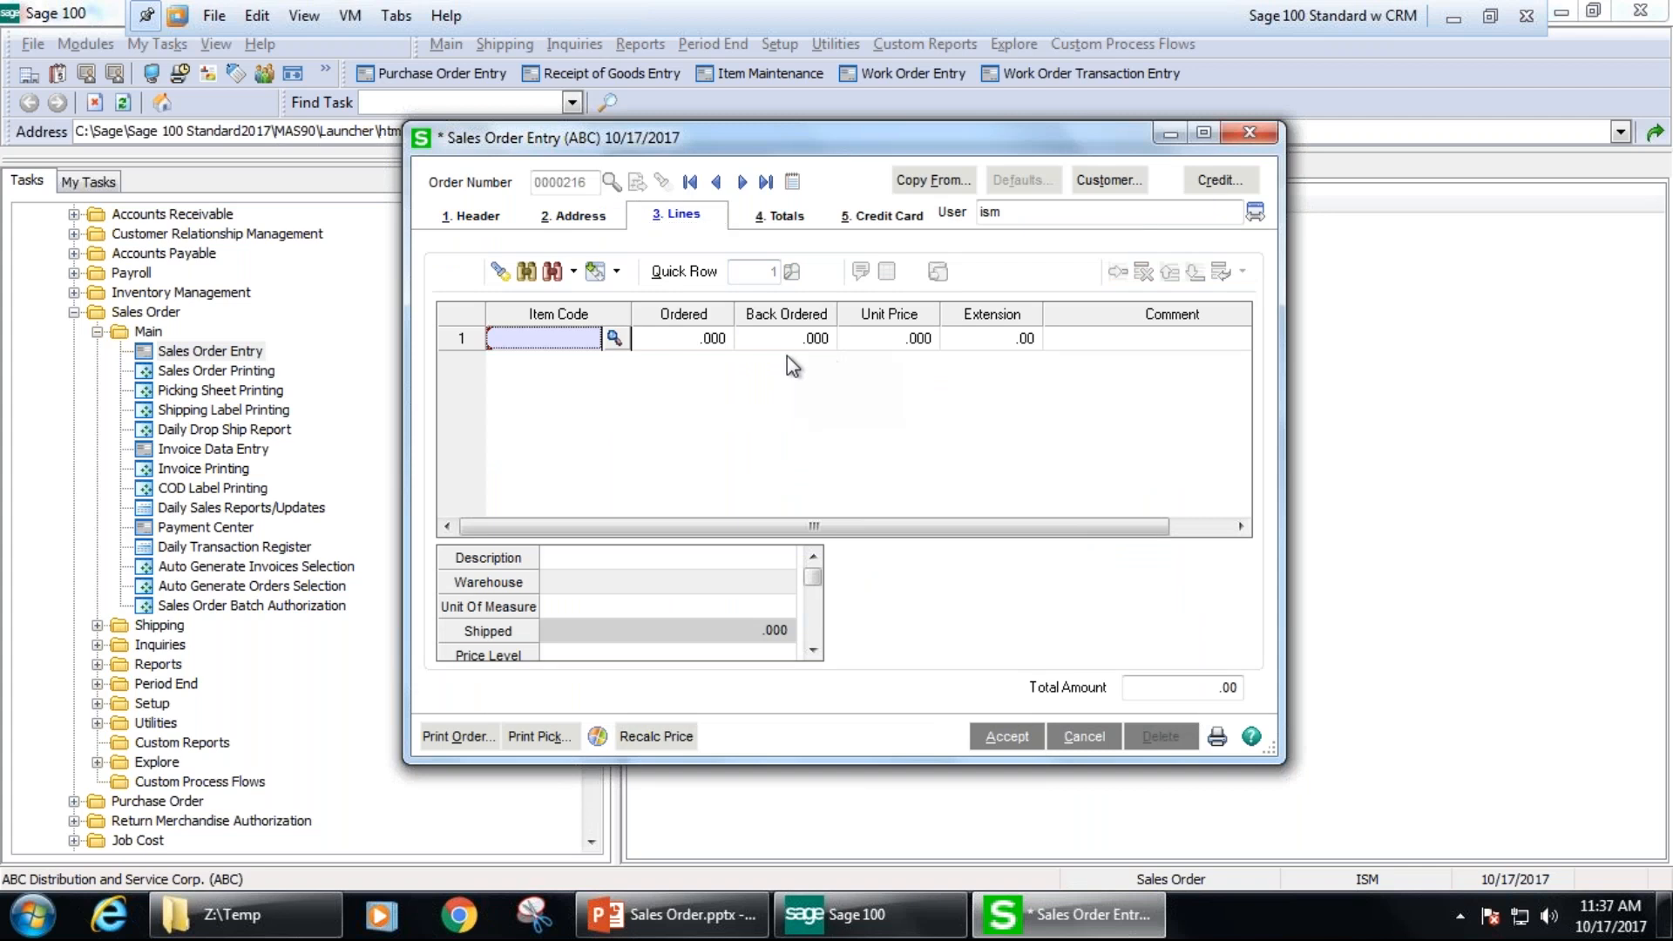
click(614, 338)
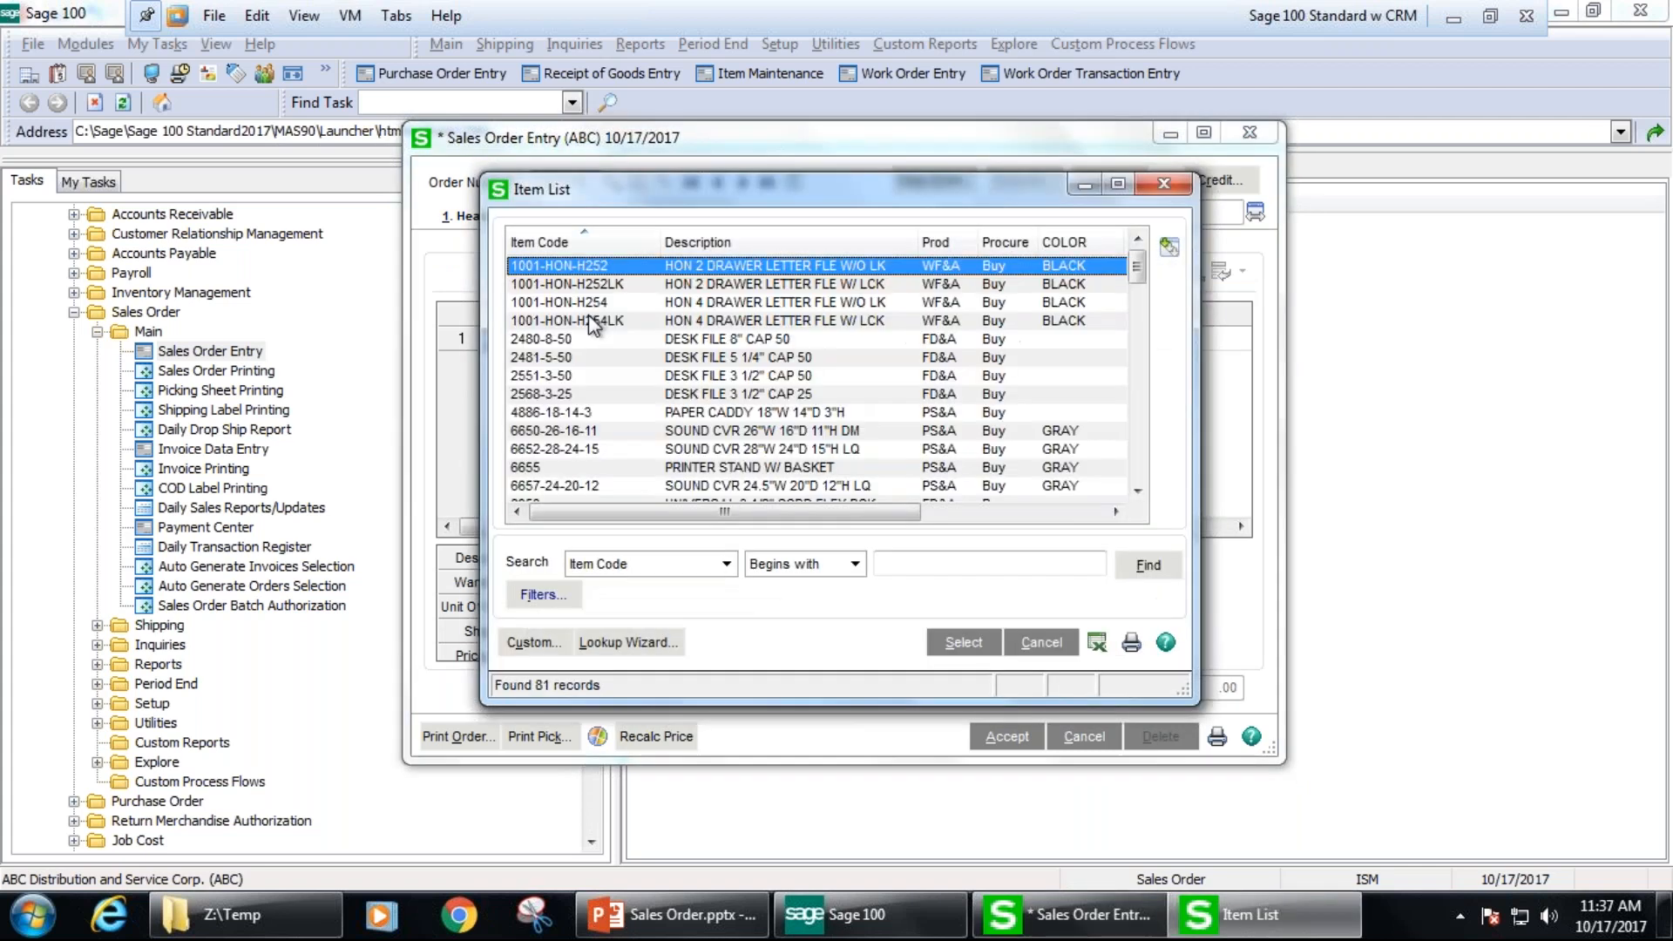
double_click(619, 265)
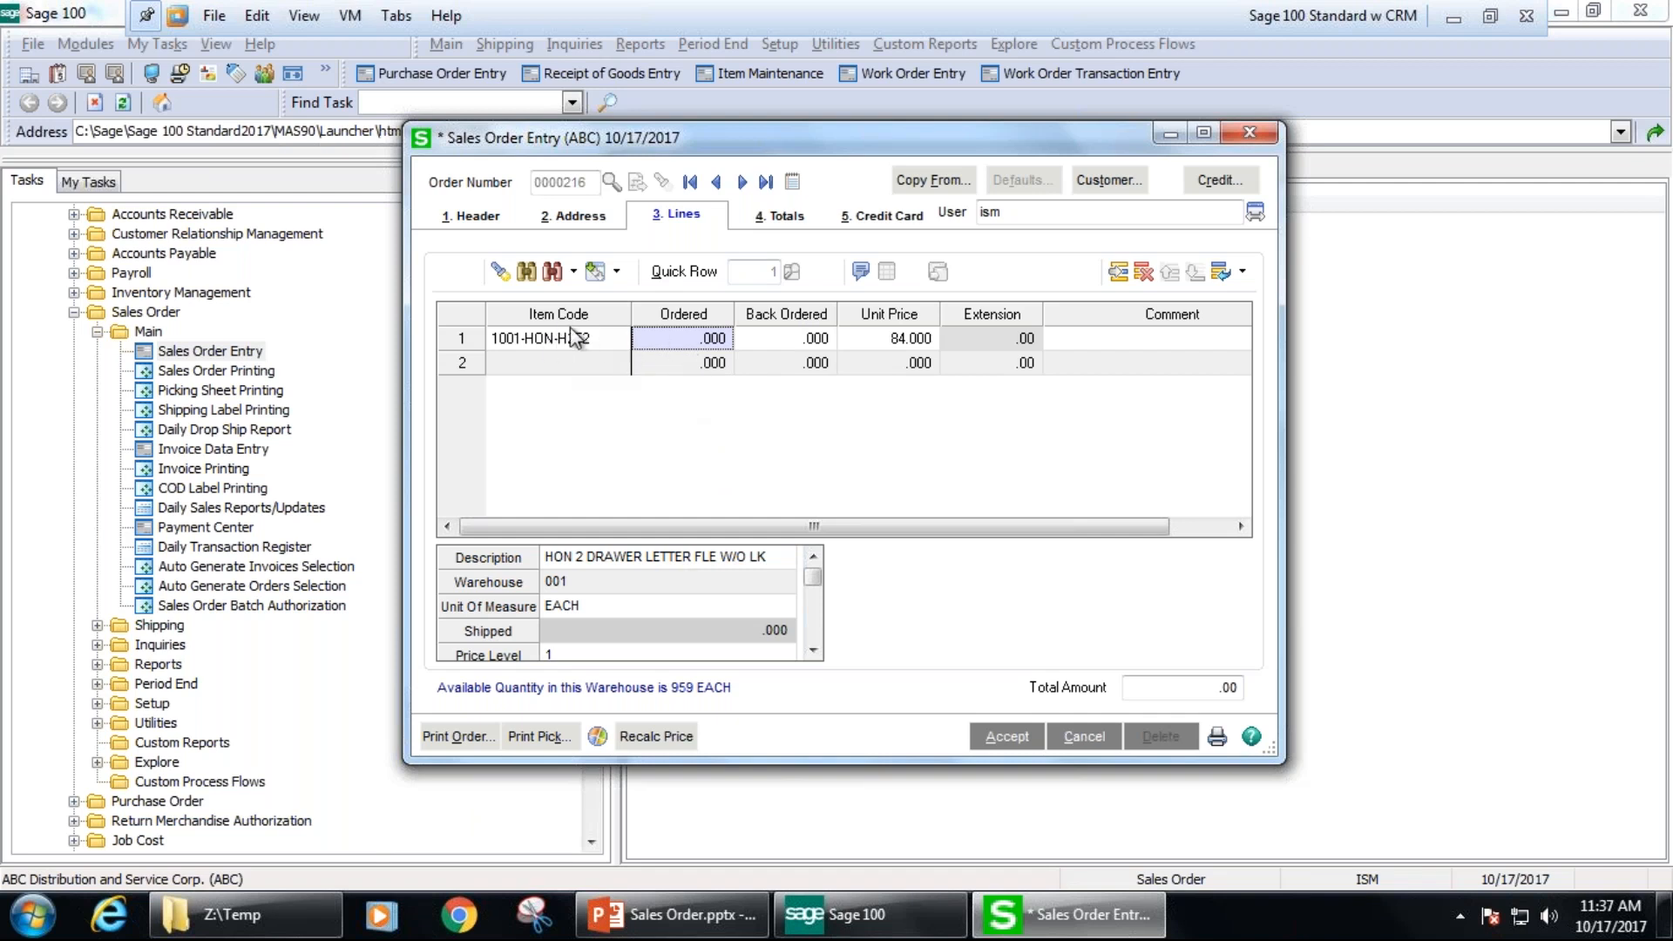
click(1205, 134)
text(2)
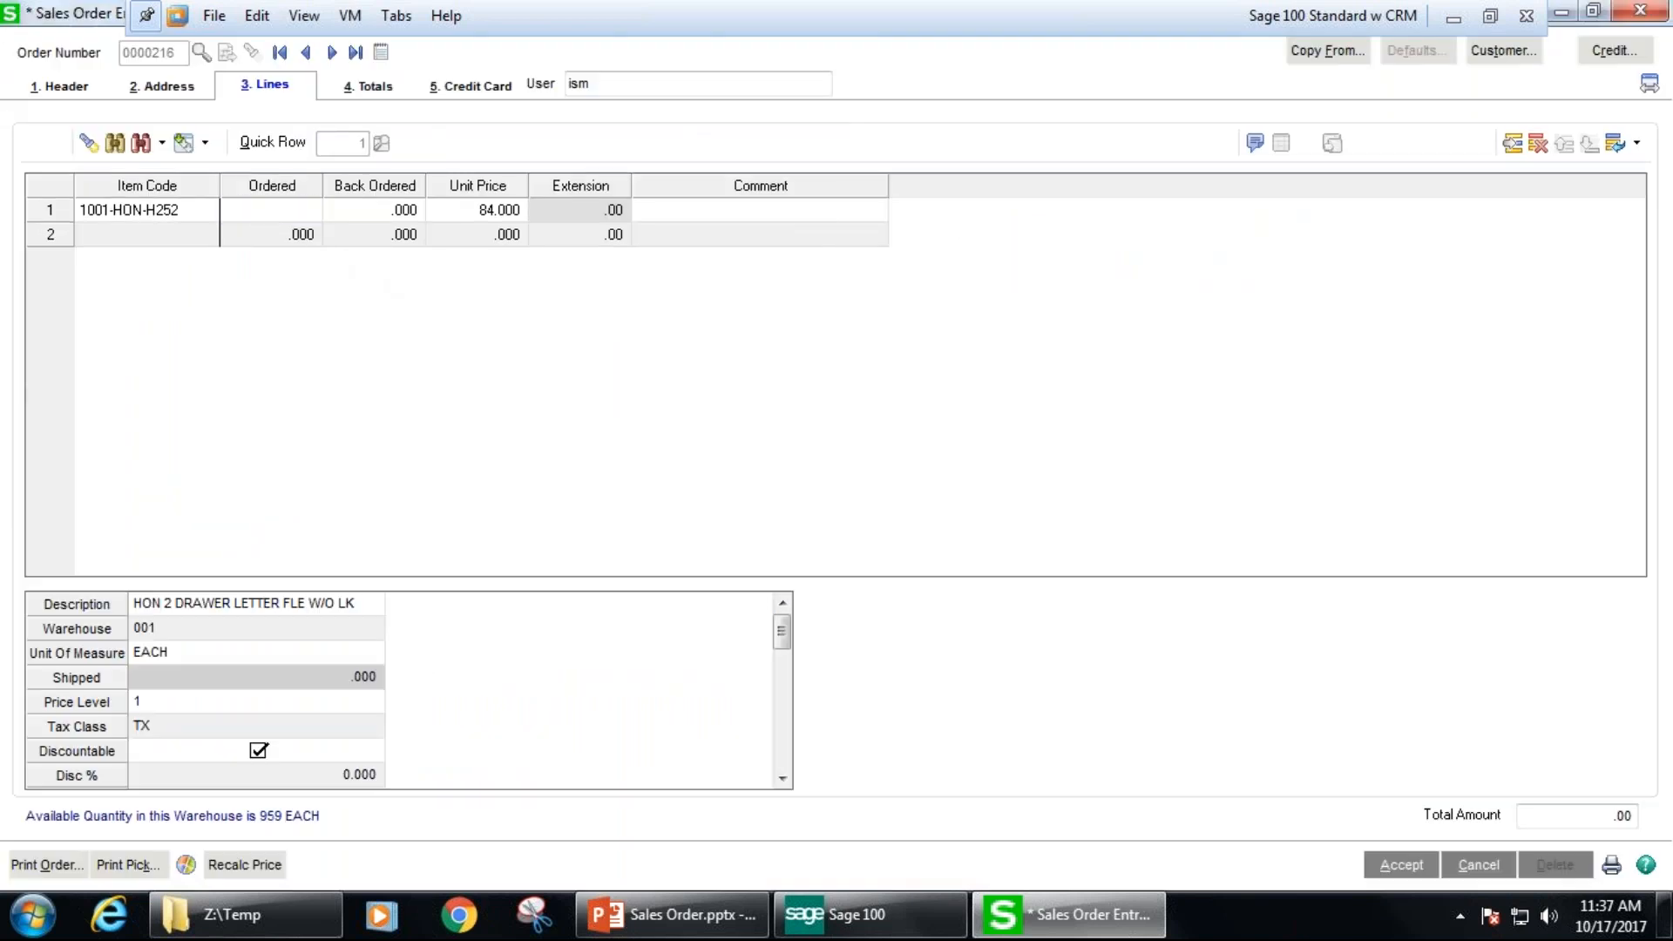
key(Tab)
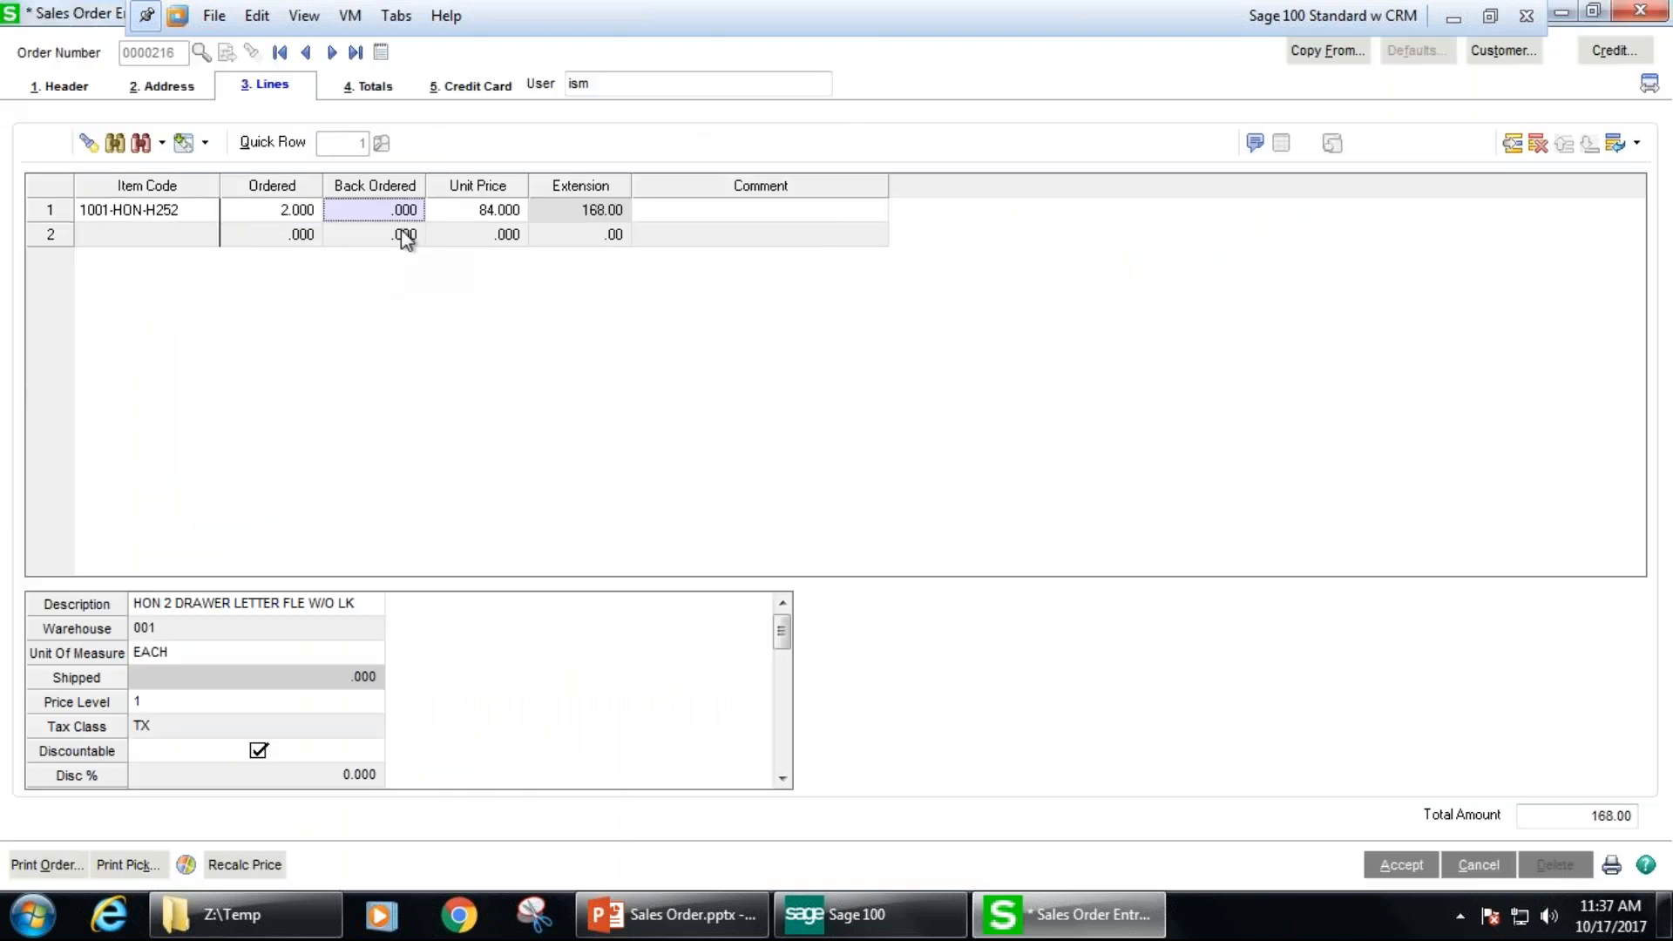
- Move the Drop Ship field into the main lines grid beside Extension and mark the 1001-HON-H252 line as drop ship
click(491, 213)
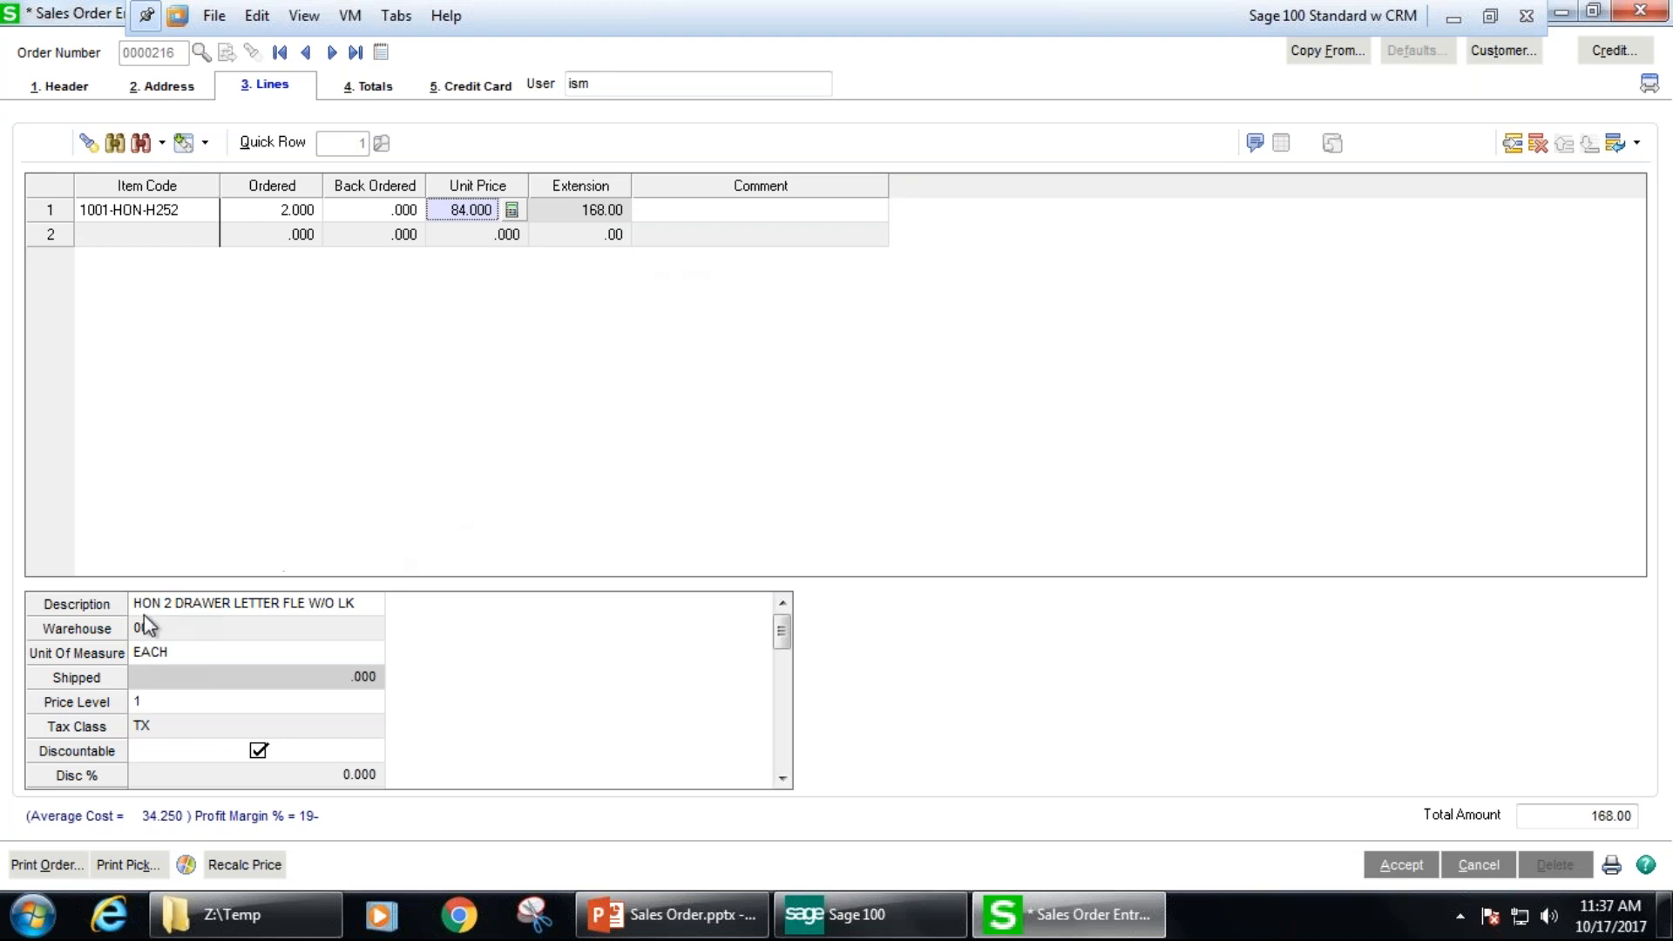
click(787, 780)
click(782, 778)
click(782, 779)
click(782, 779)
click(118, 710)
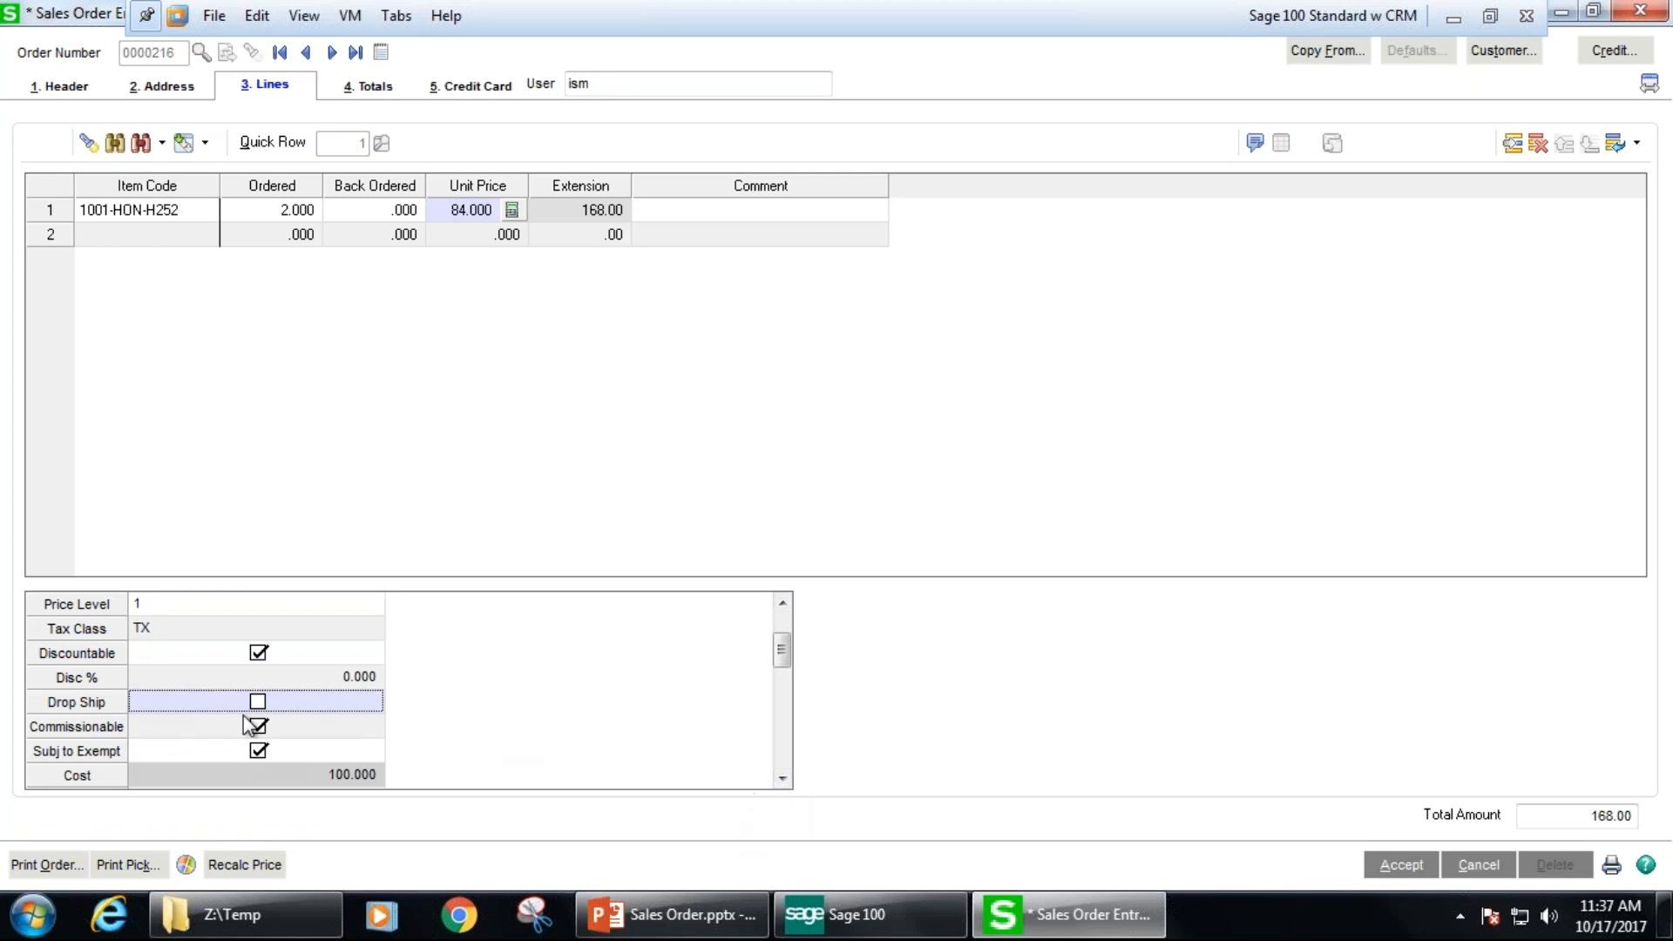
drag(755, 283, 682, 213)
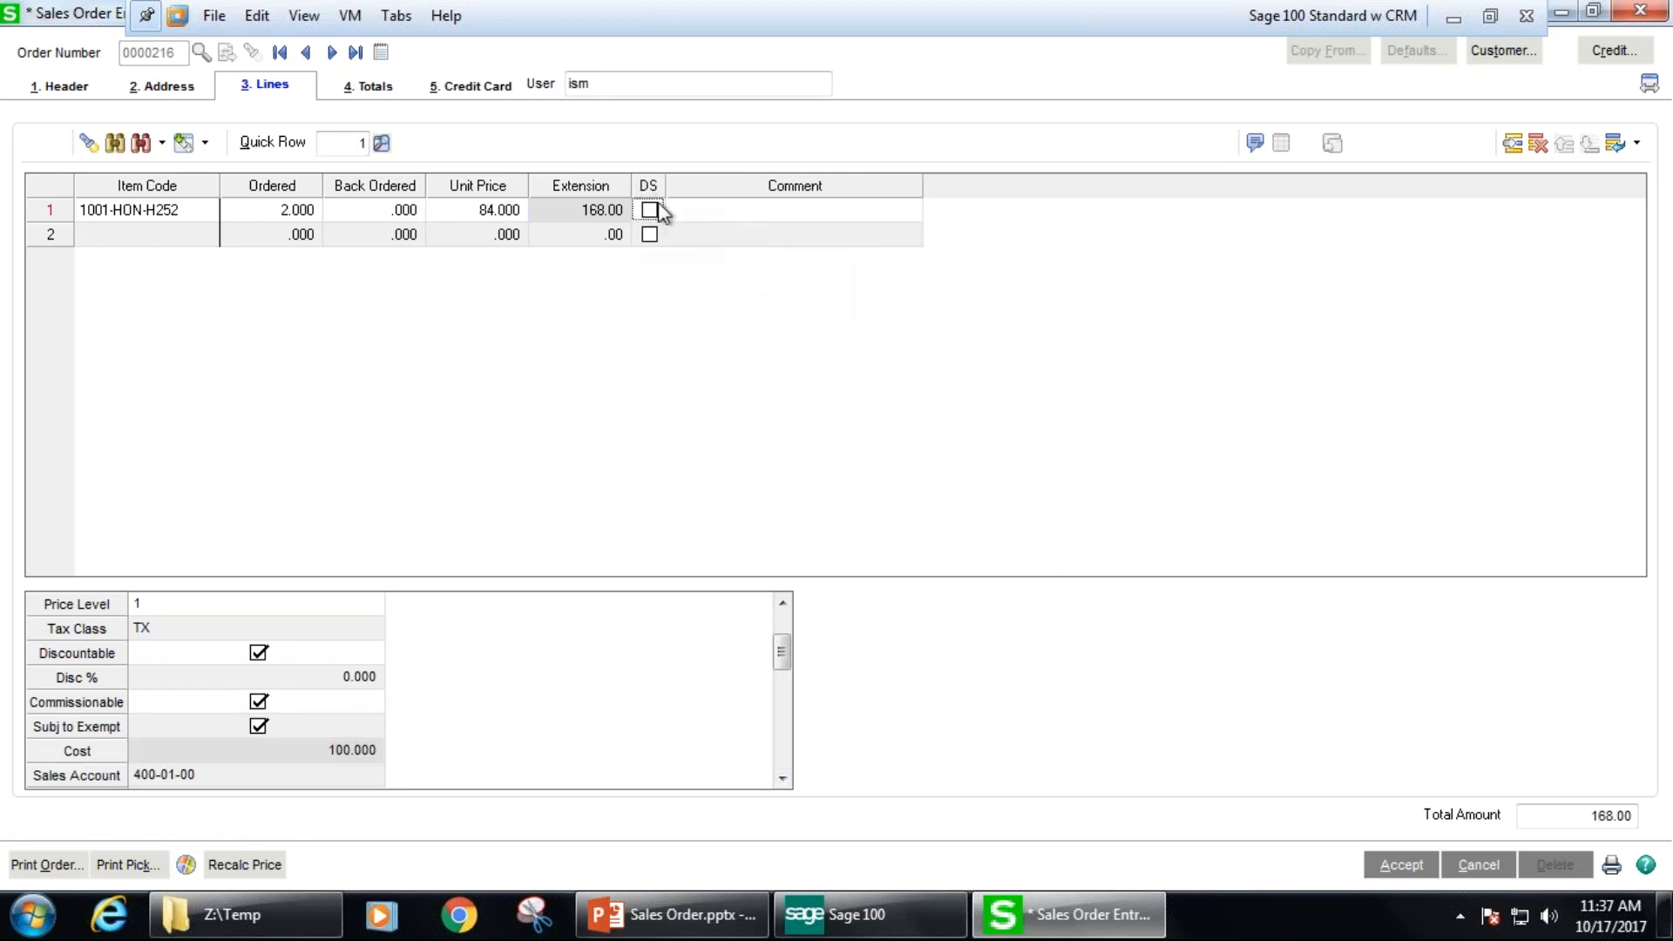
click(650, 211)
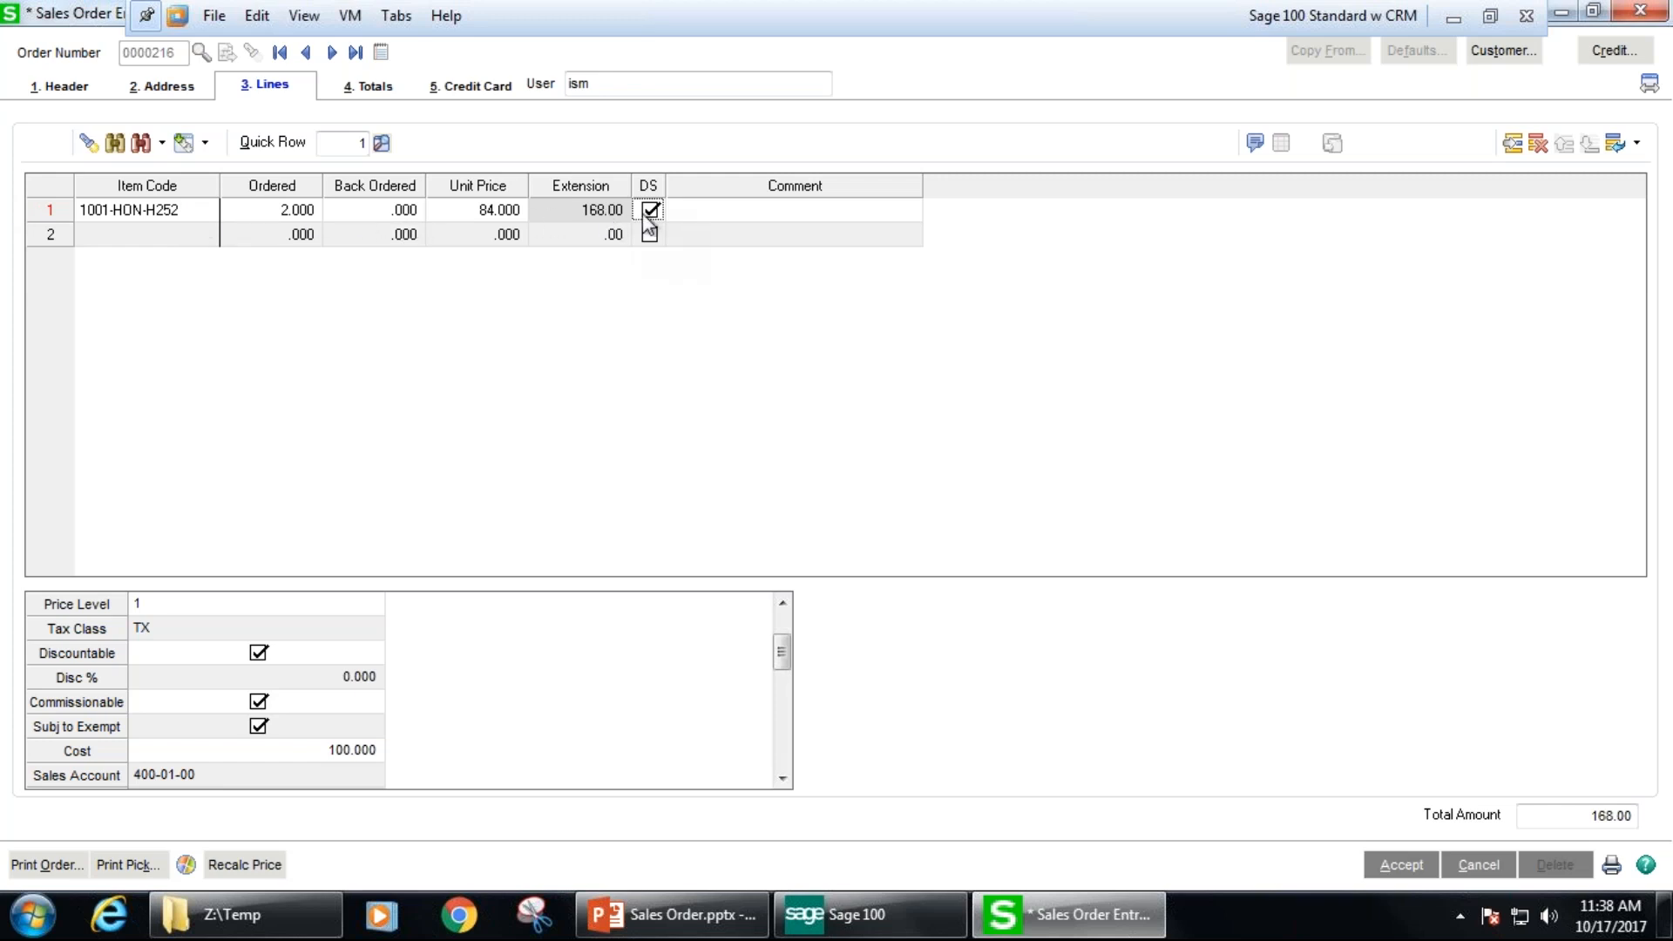
- Accept the sales order from its totals and generate the purchase order with the proposed next automatic number
click(366, 87)
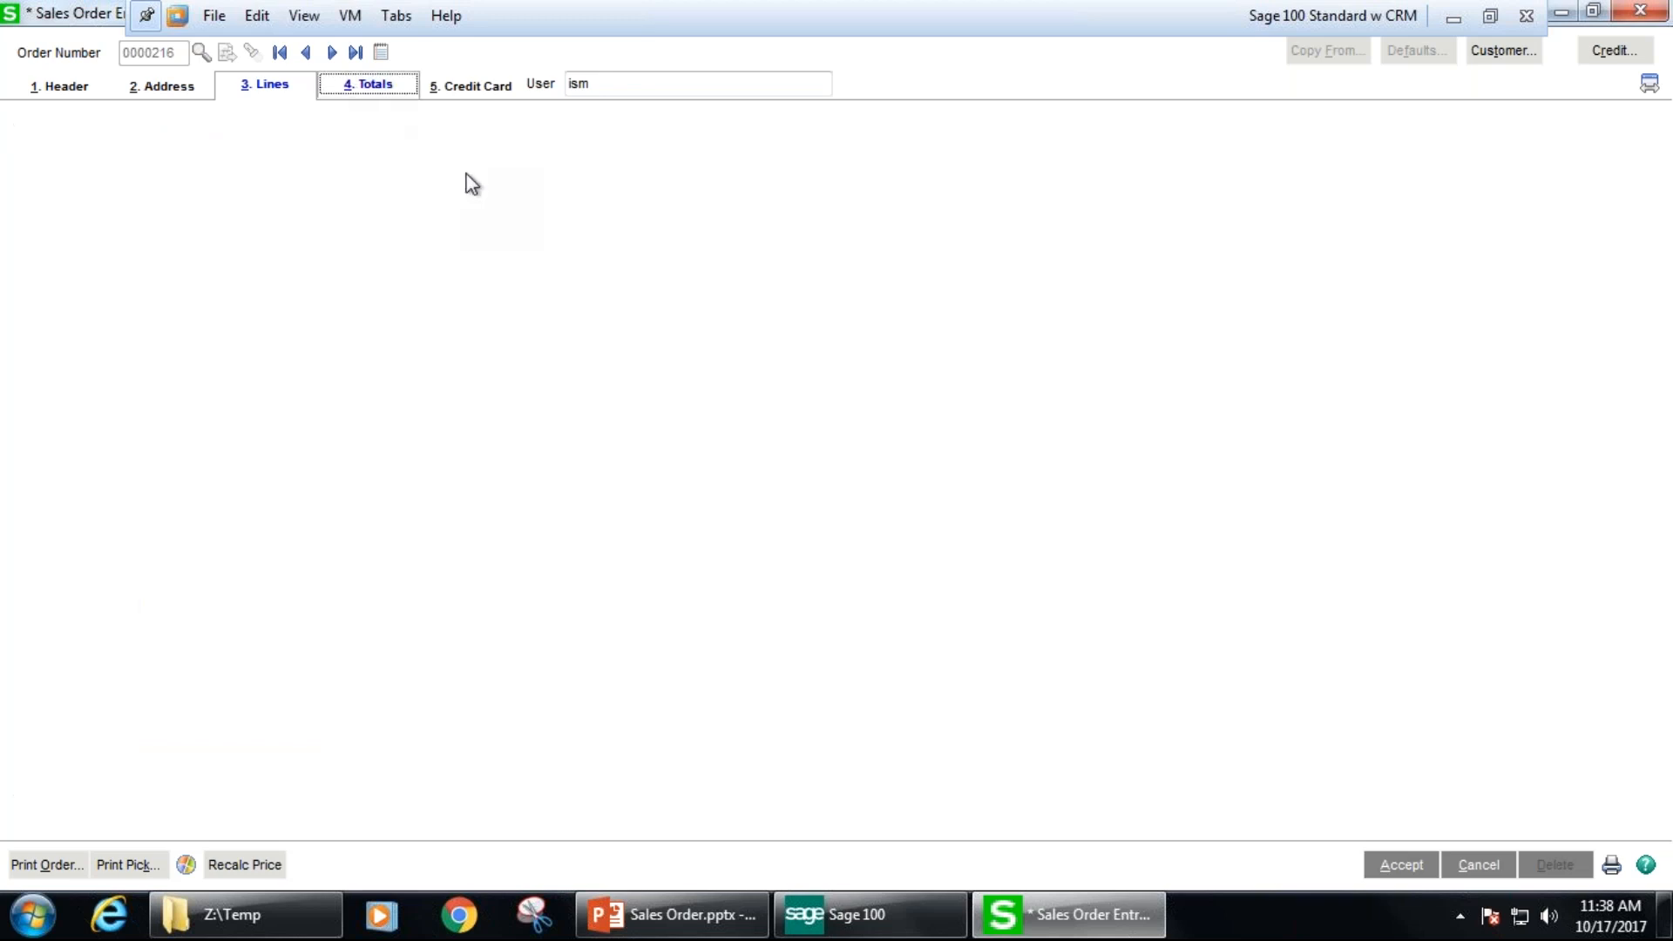
click(1405, 867)
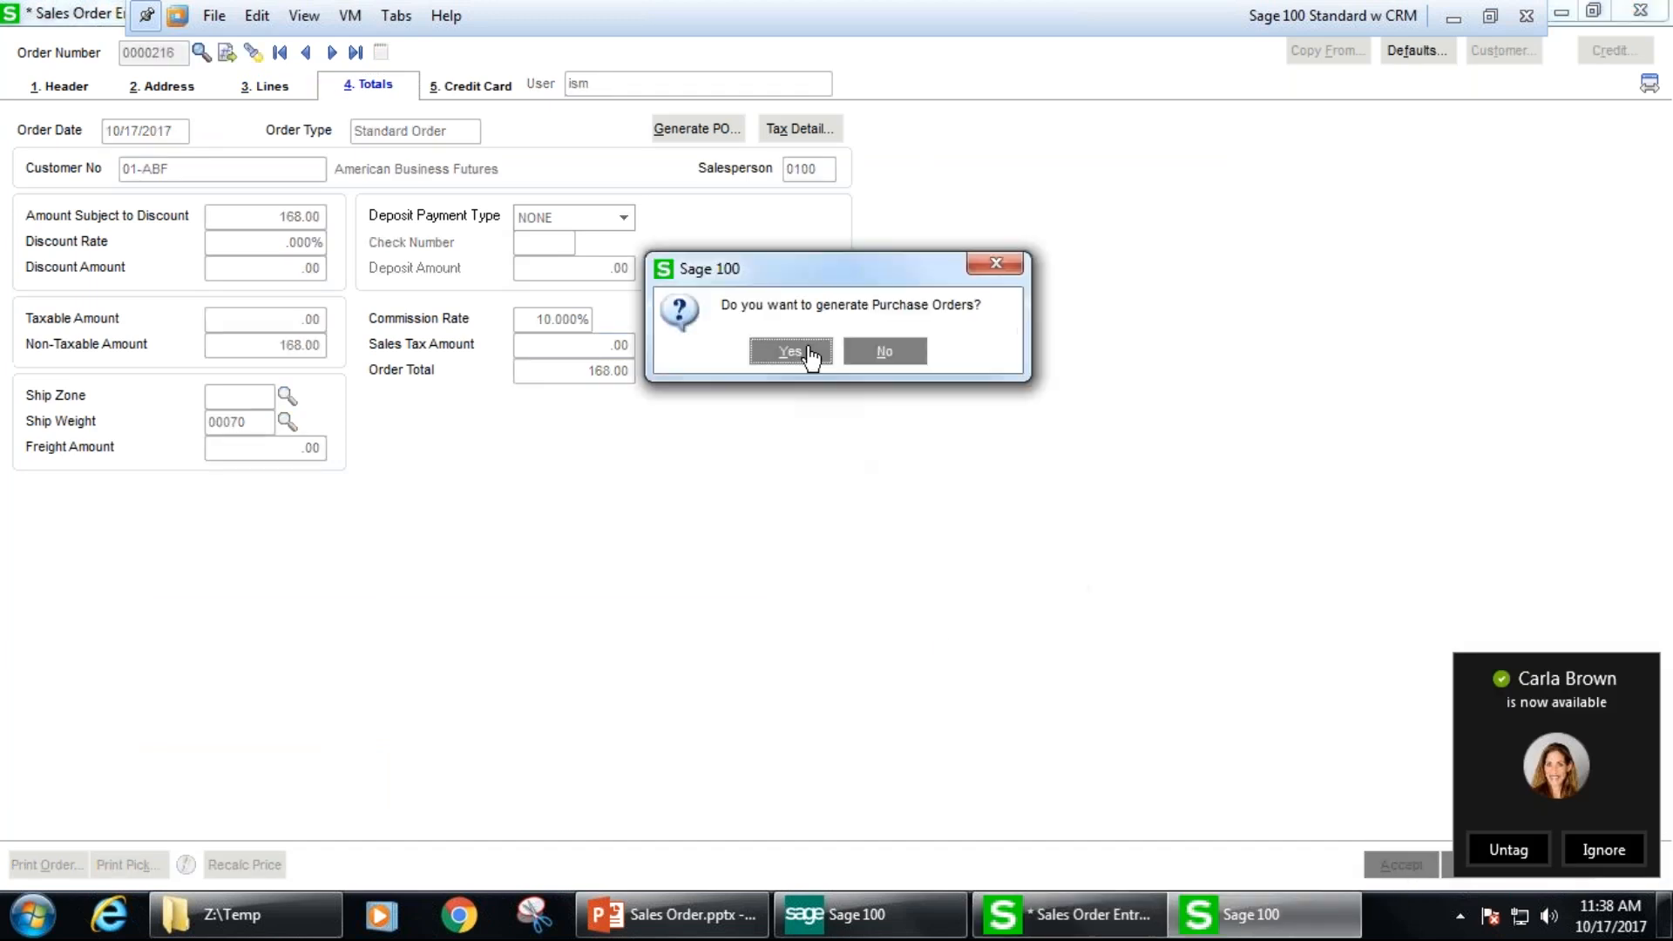
click(790, 353)
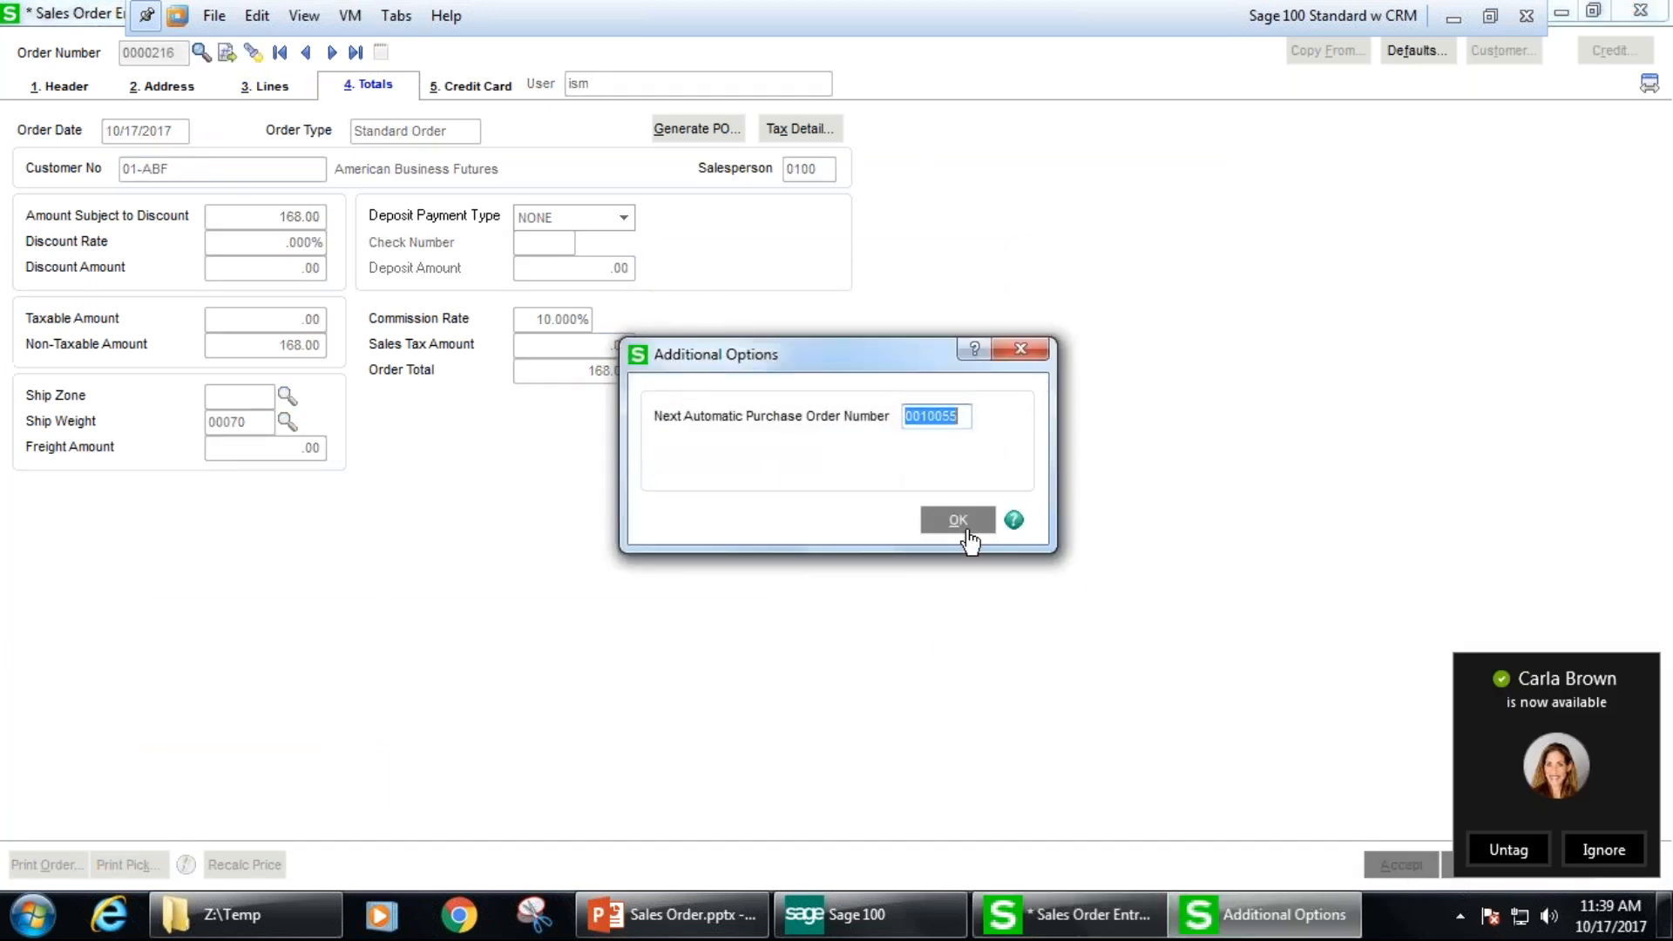
click(966, 532)
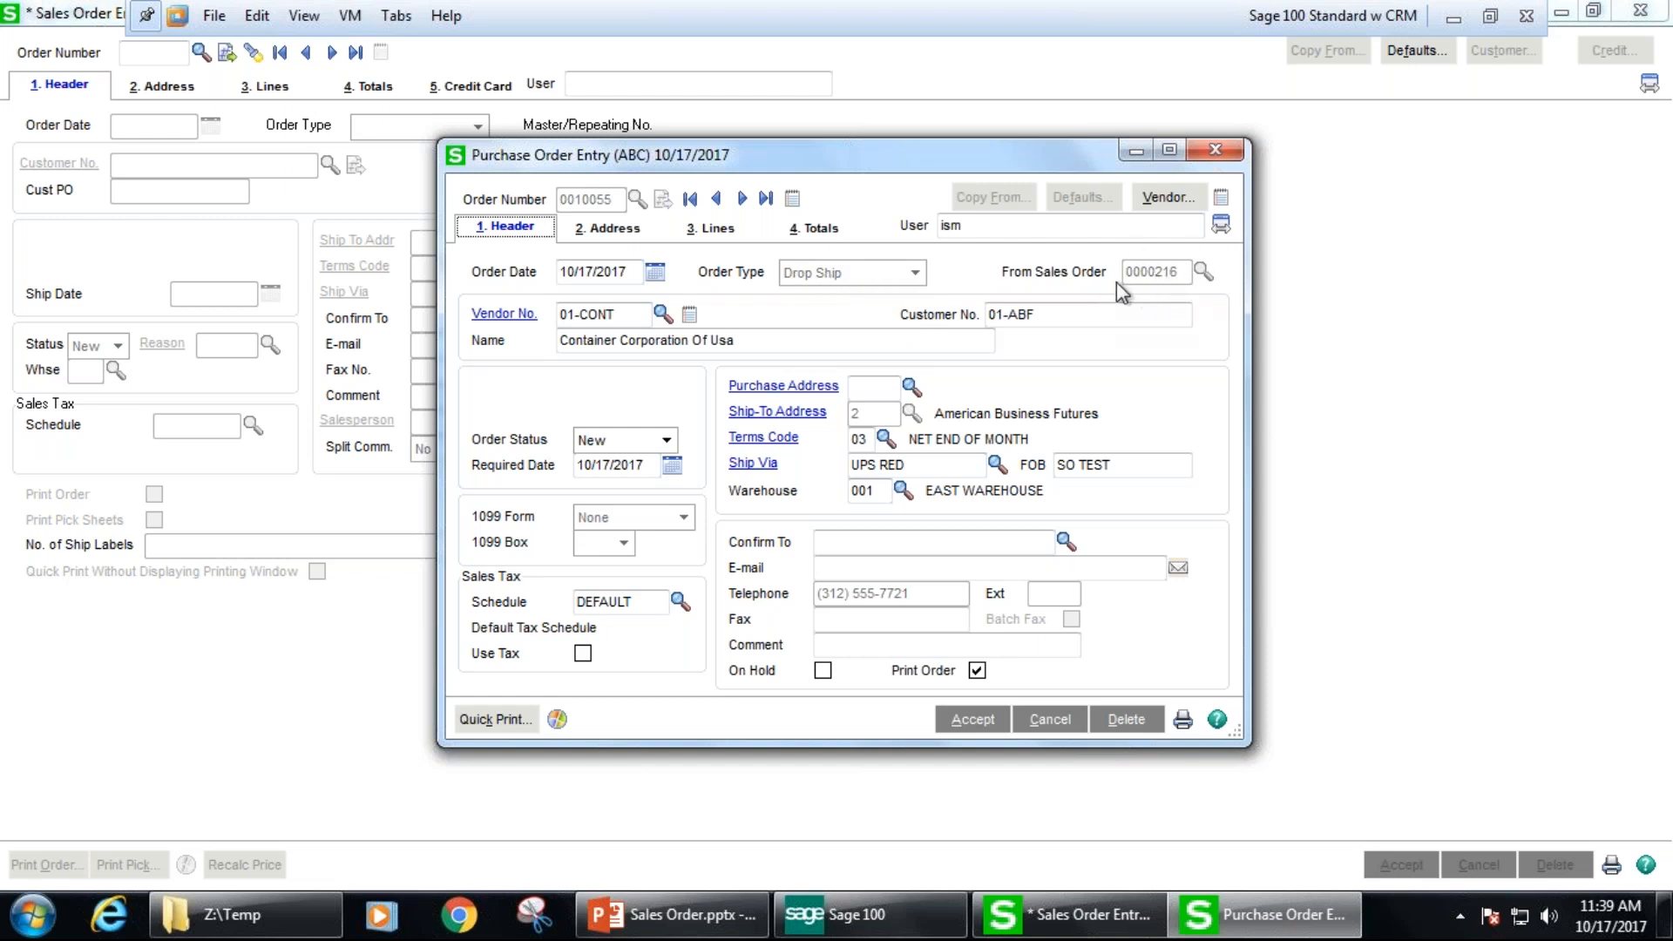
- Examine the generated purchase order's lines in full view, checking the item, ordered quantity and linked sales order number
click(717, 228)
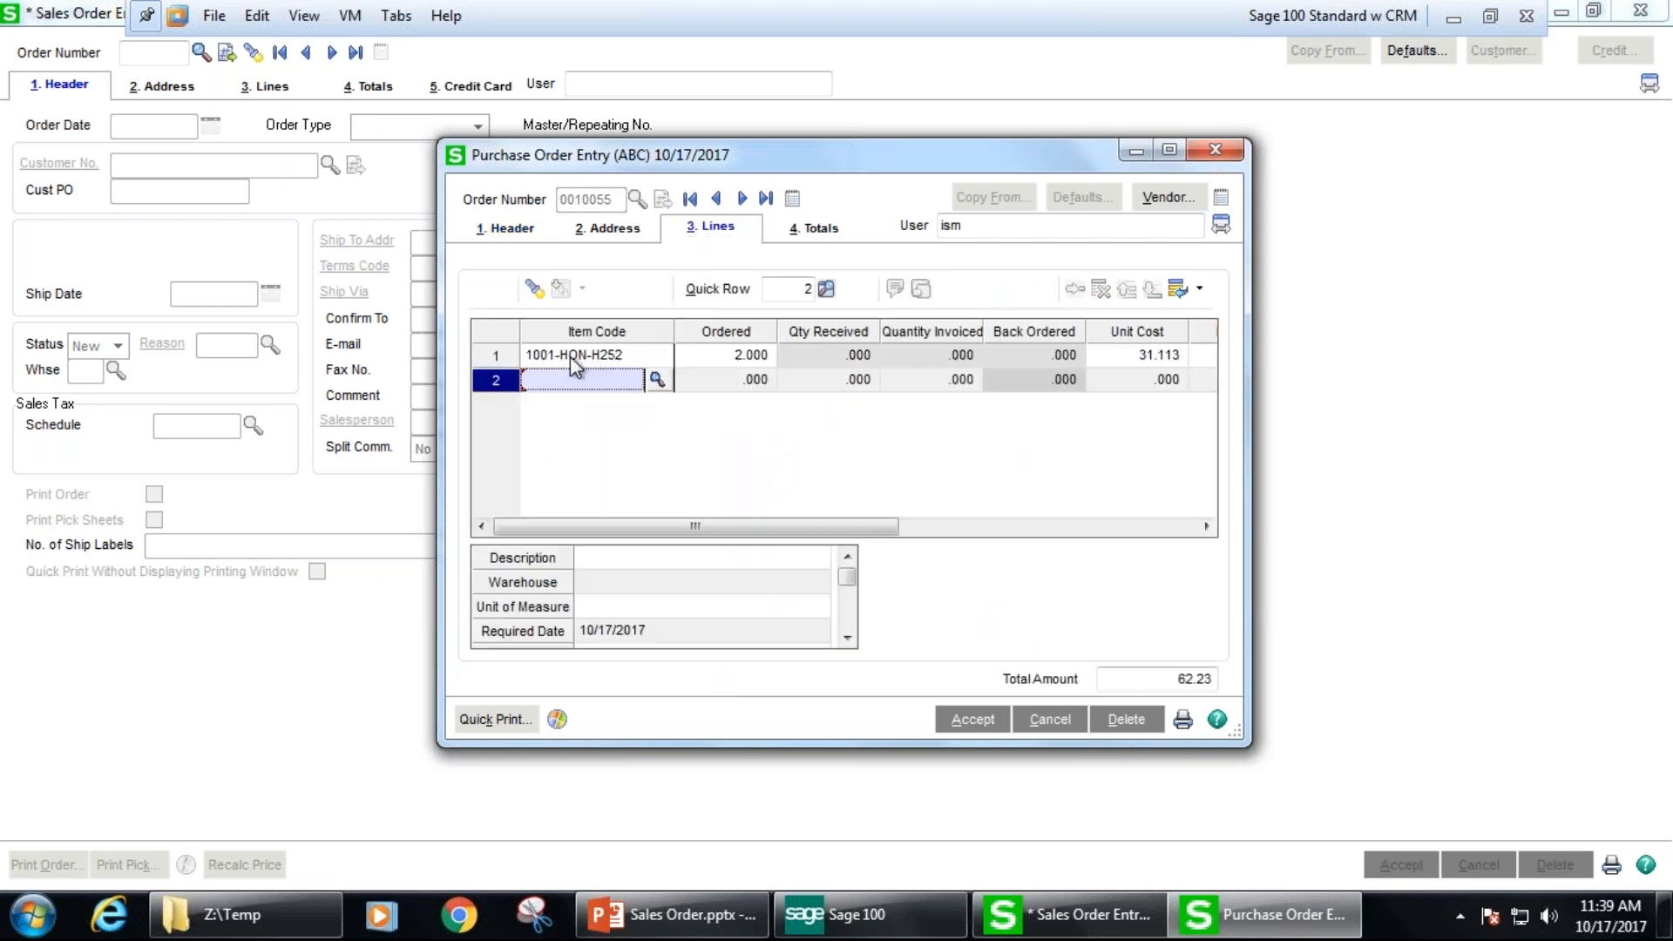
click(589, 358)
click(729, 359)
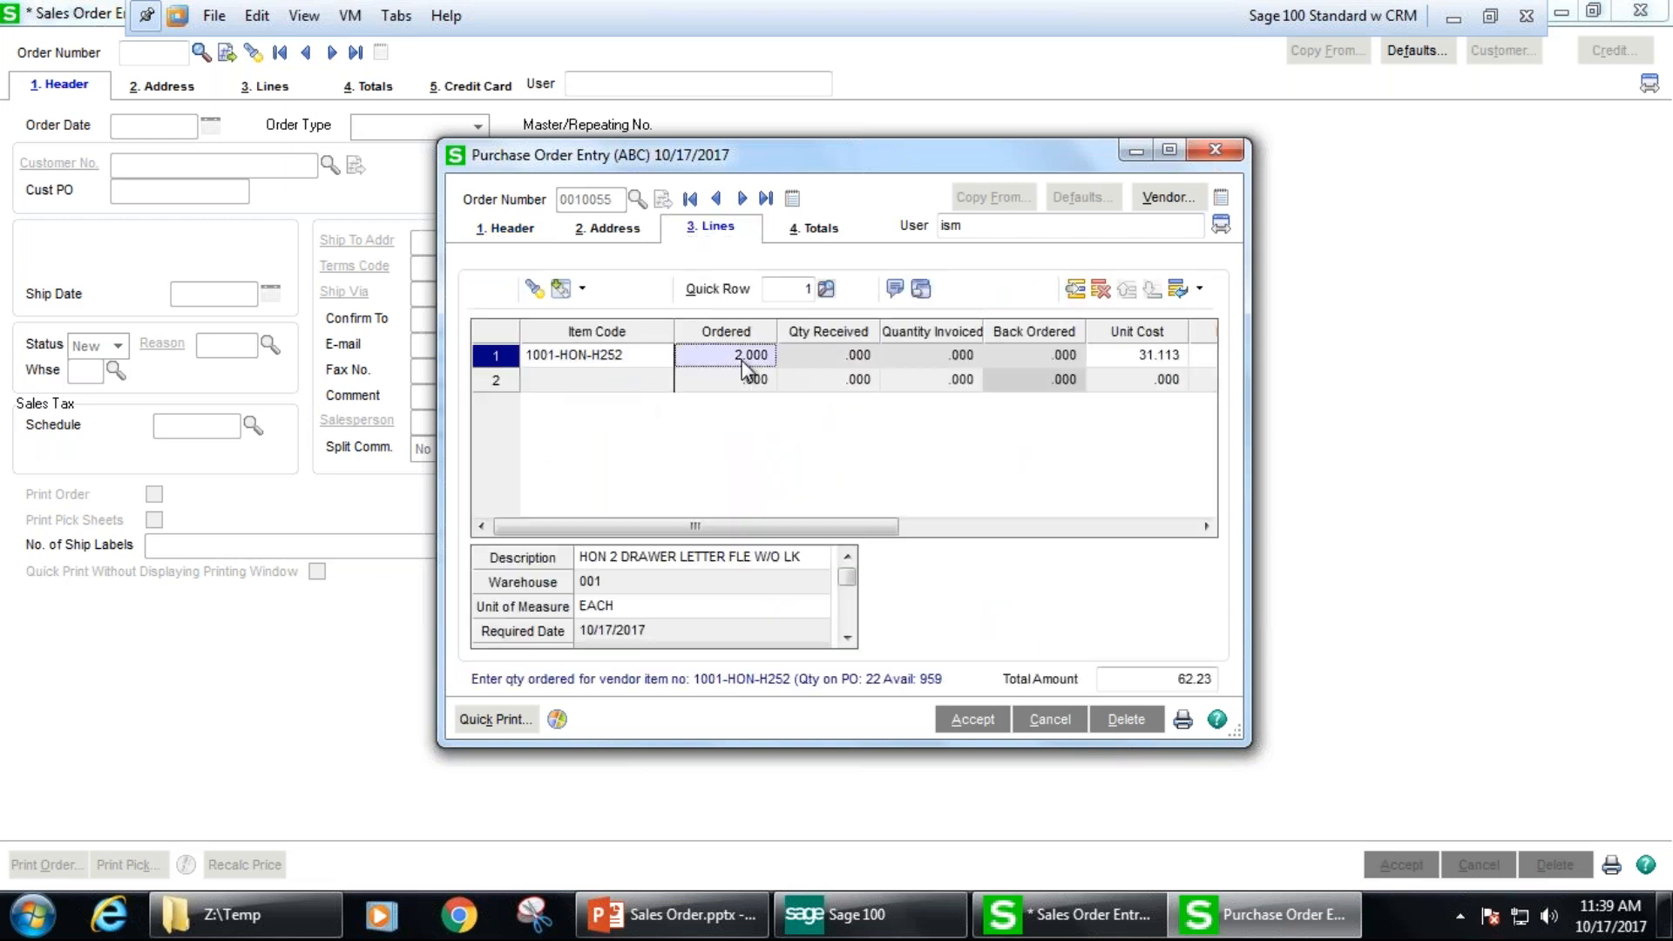
click(1168, 146)
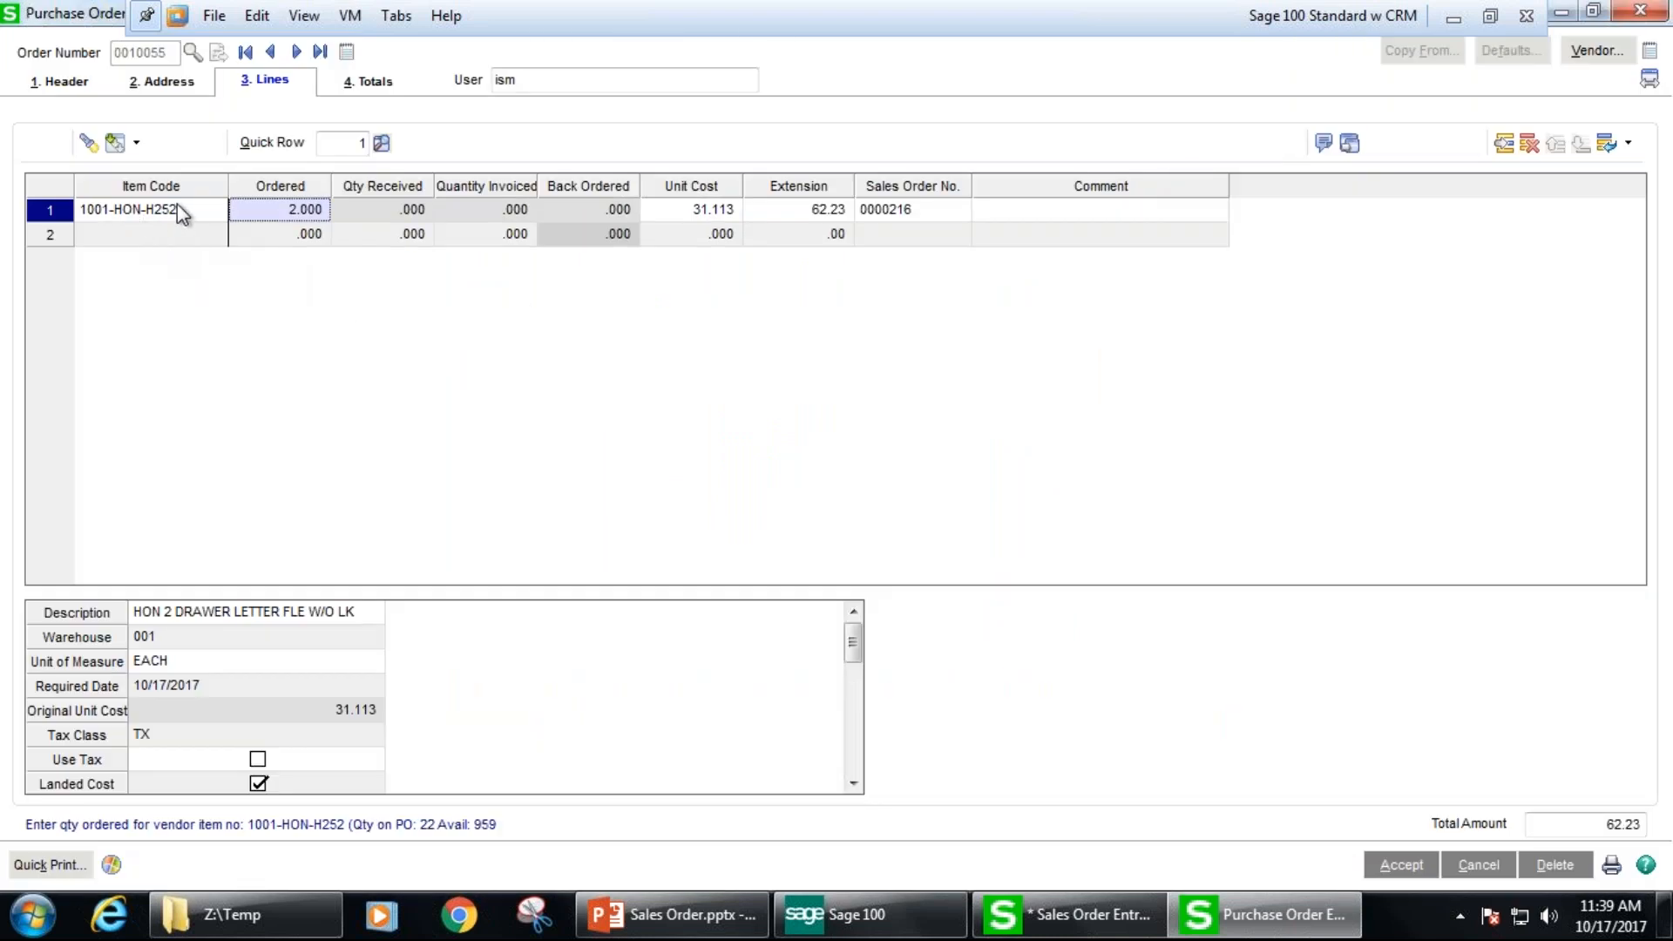
click(900, 216)
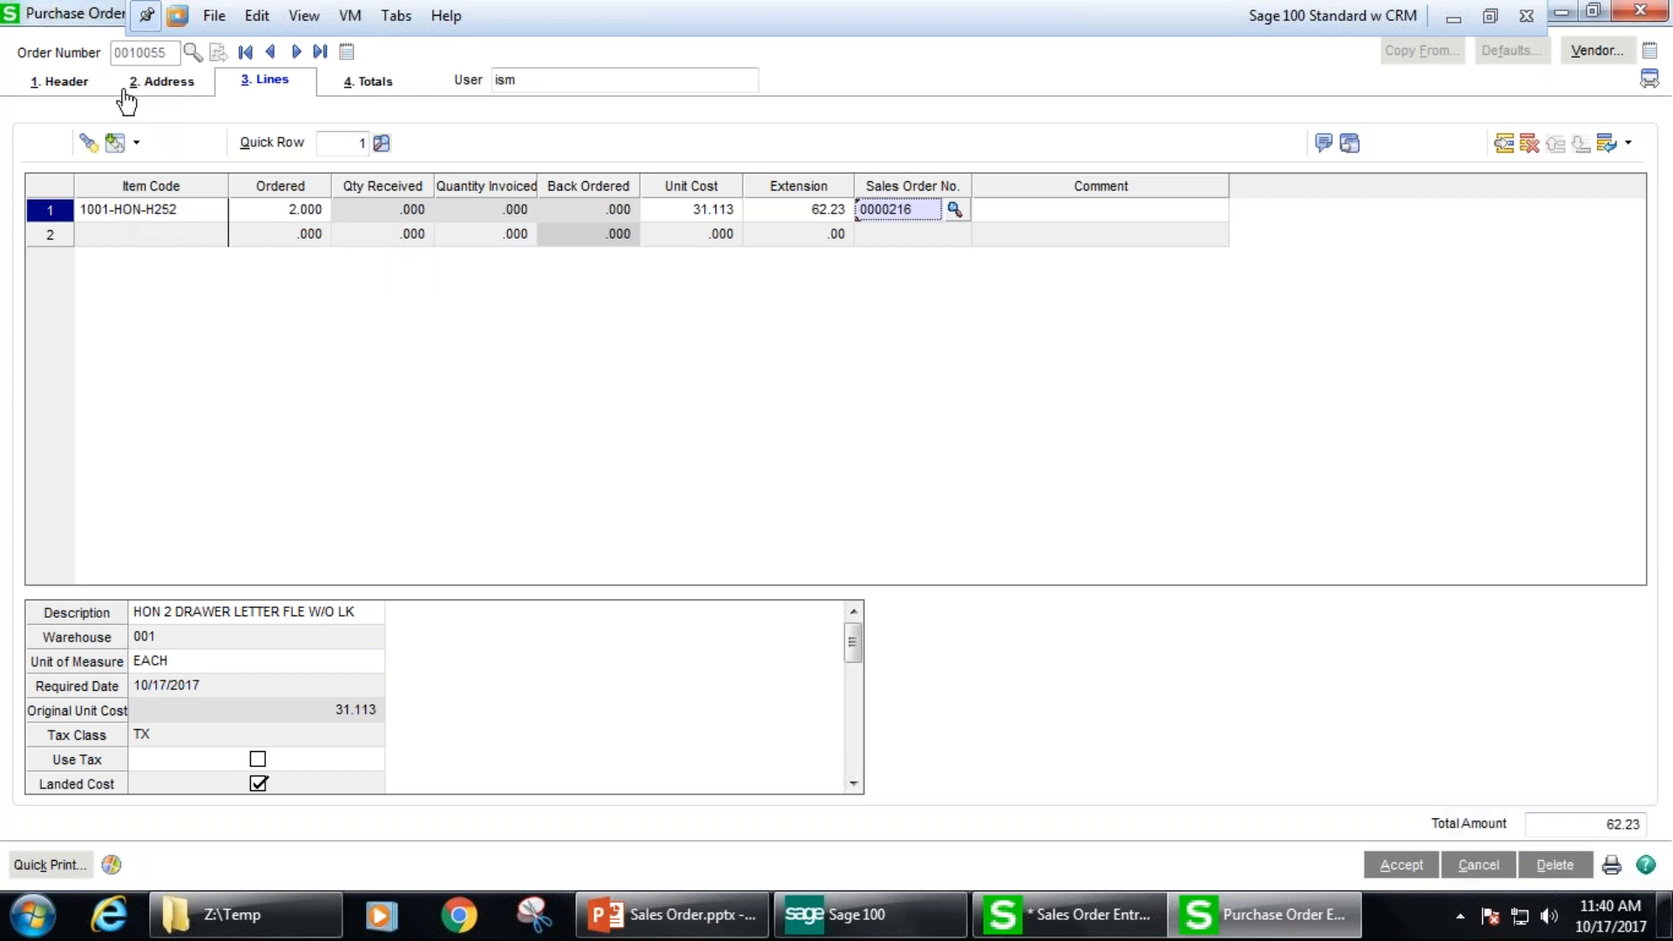
click(124, 236)
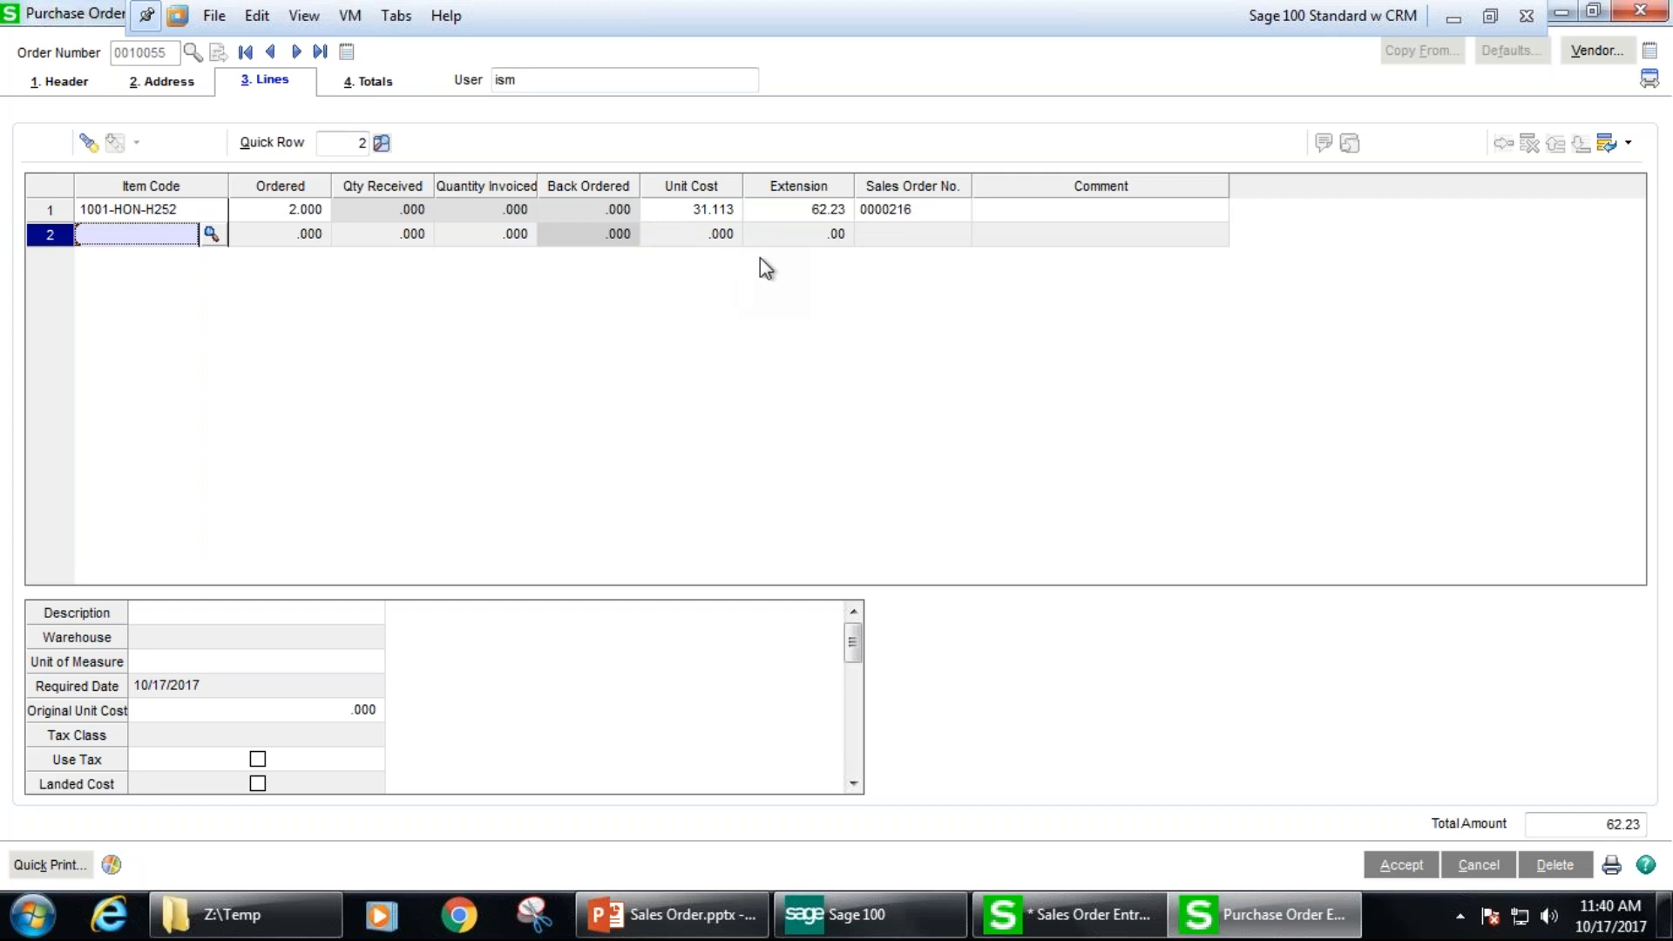
- Accept the drop ship purchase order and close both Purchase Order Entry and Sales Order Entry
click(1403, 865)
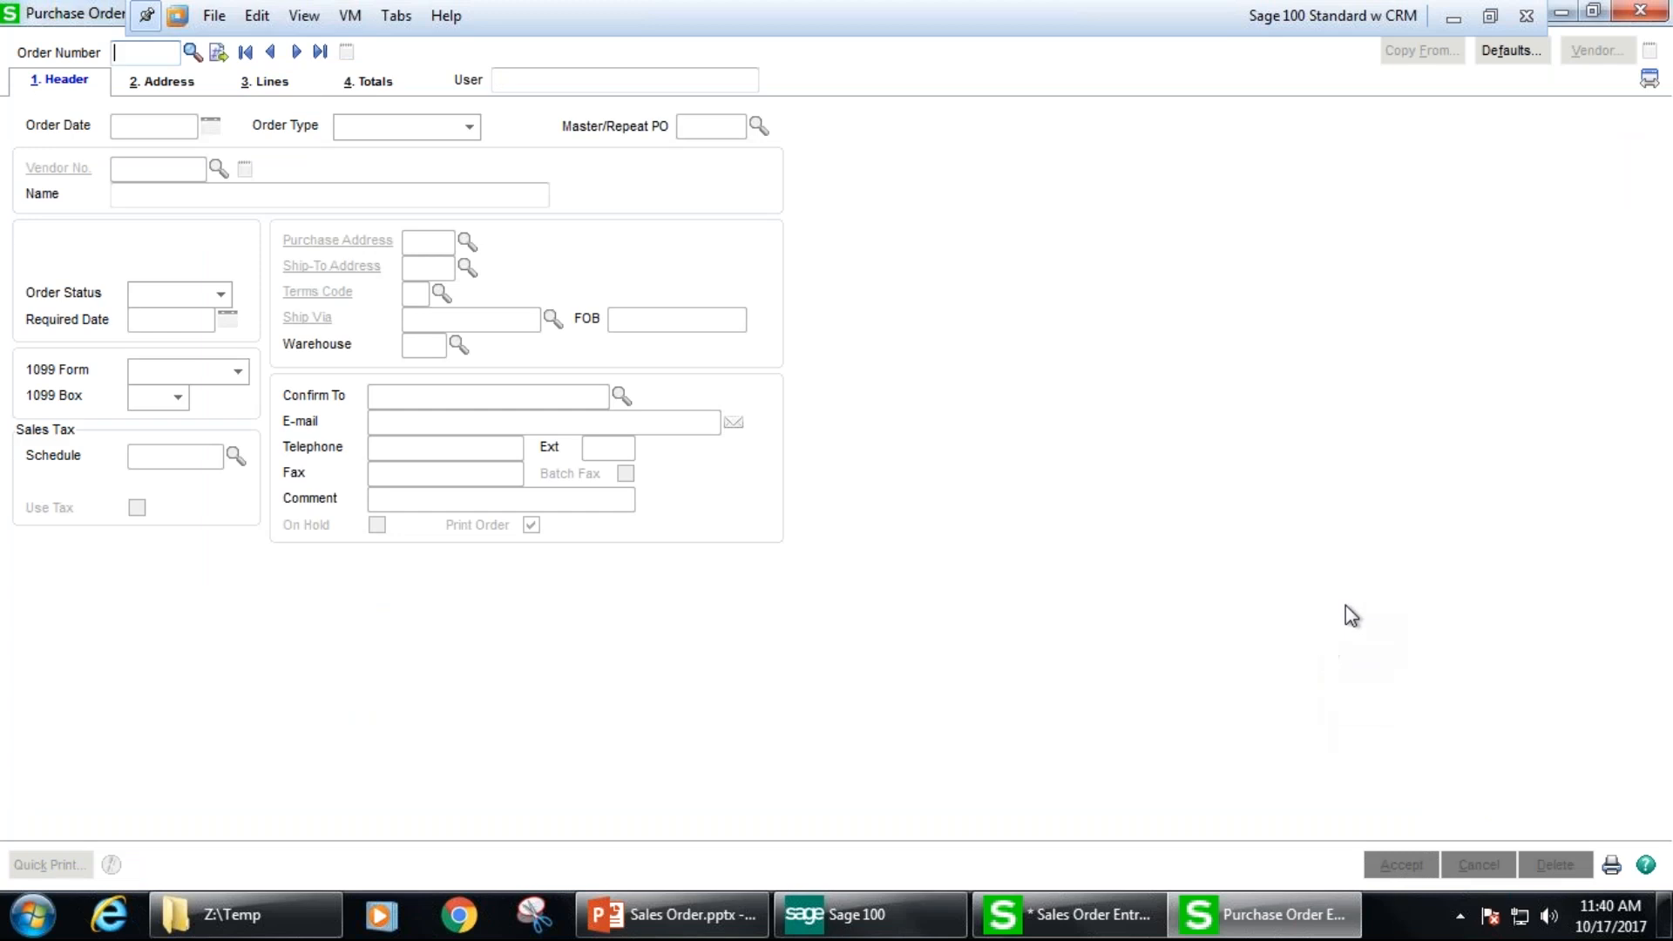
click(1641, 9)
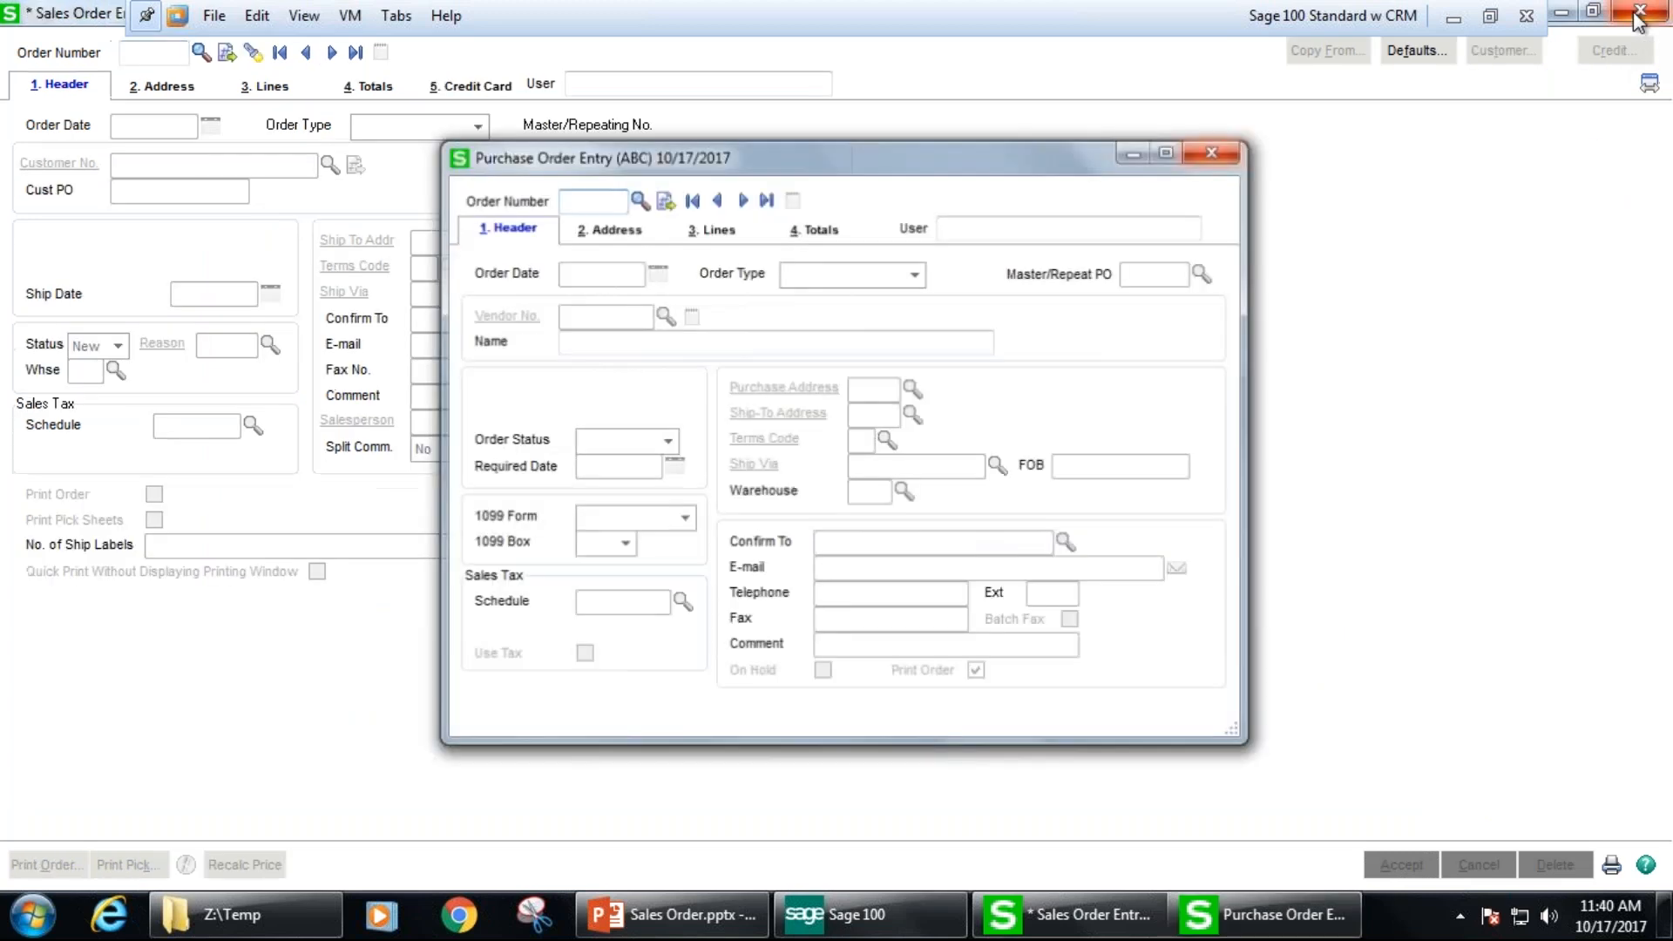
click(1639, 10)
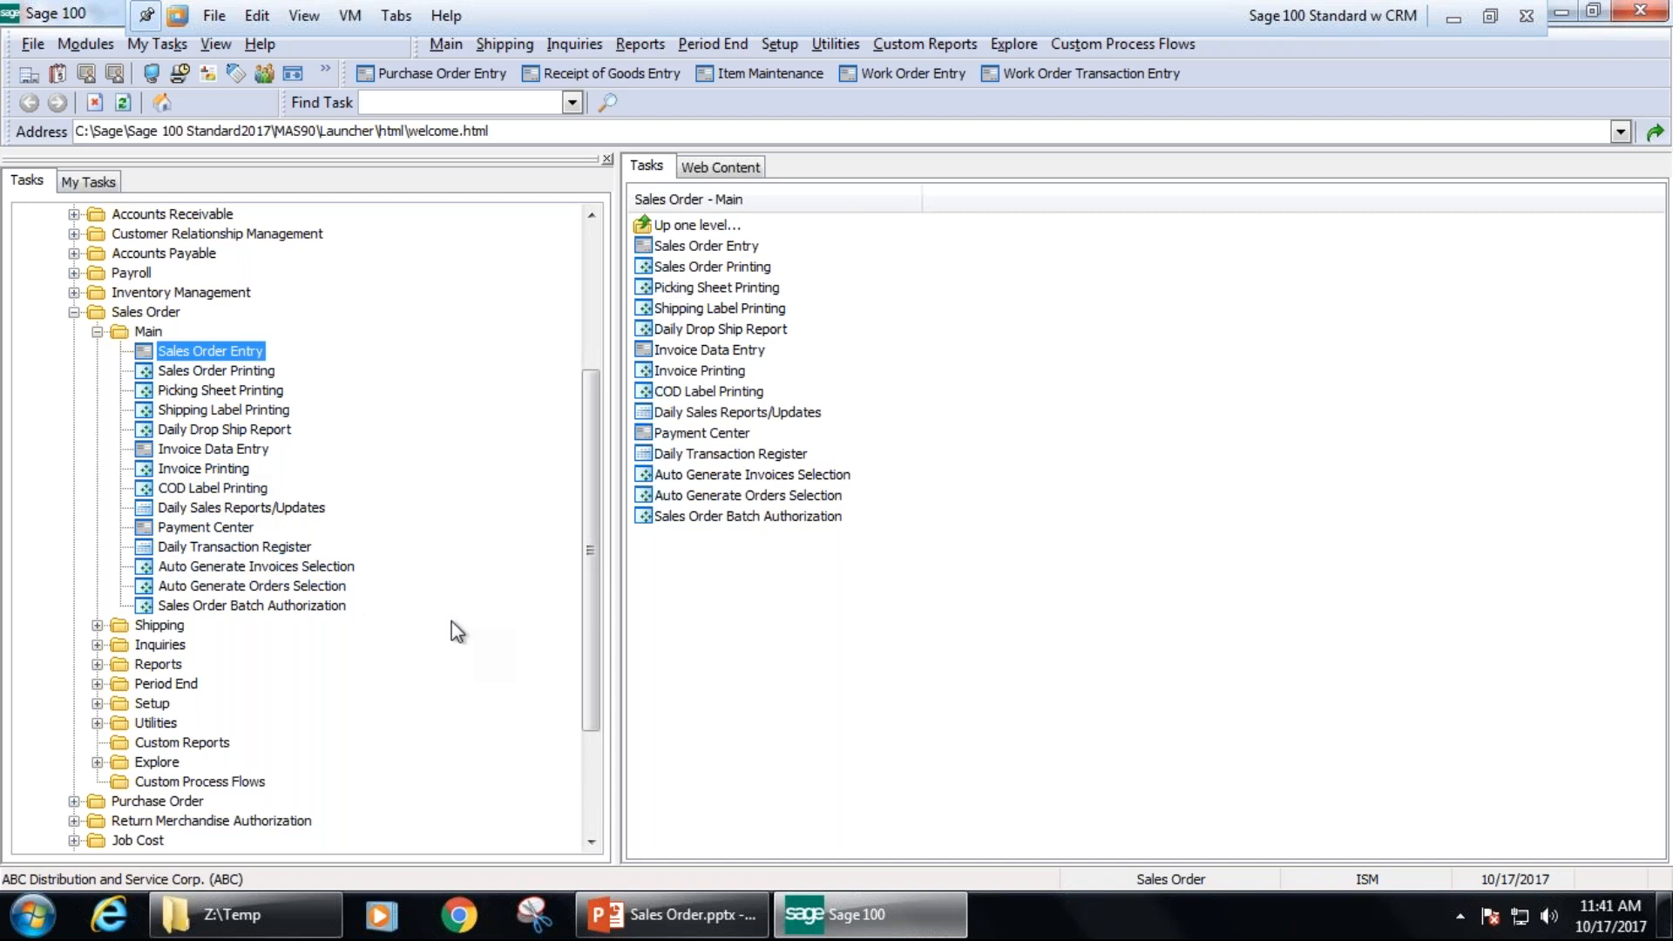
- Open Invoice Data Entry in the Sales Order module and create a new batch with the next batch number
scroll(589, 604, down, 2)
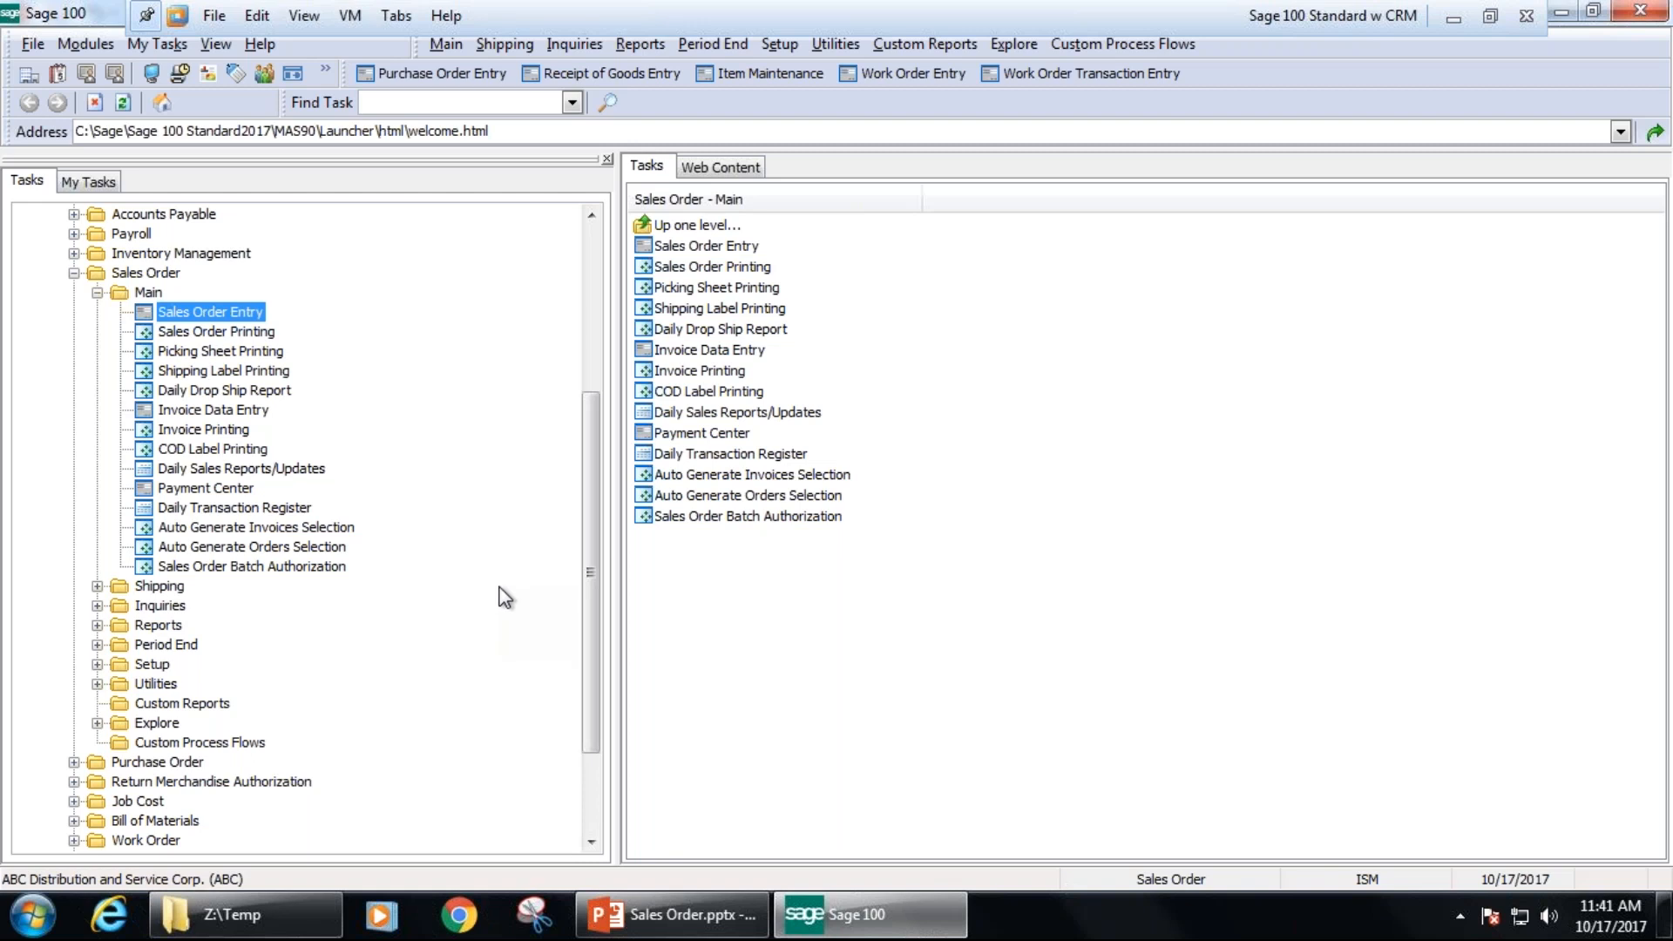
click(192, 410)
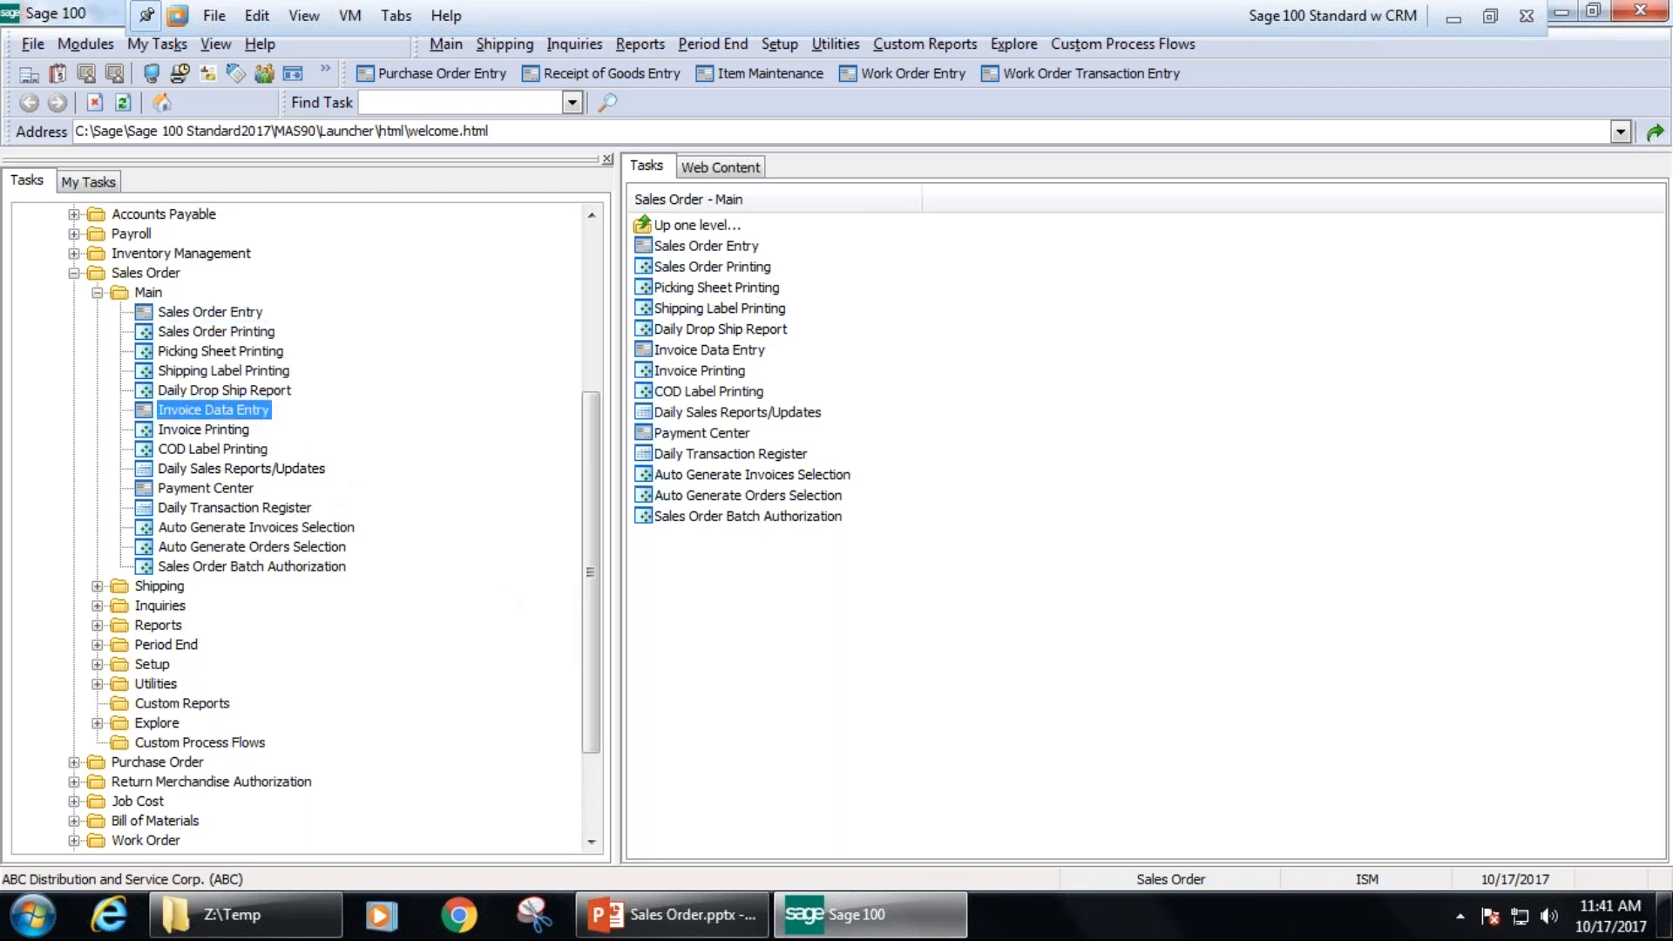
click(774, 477)
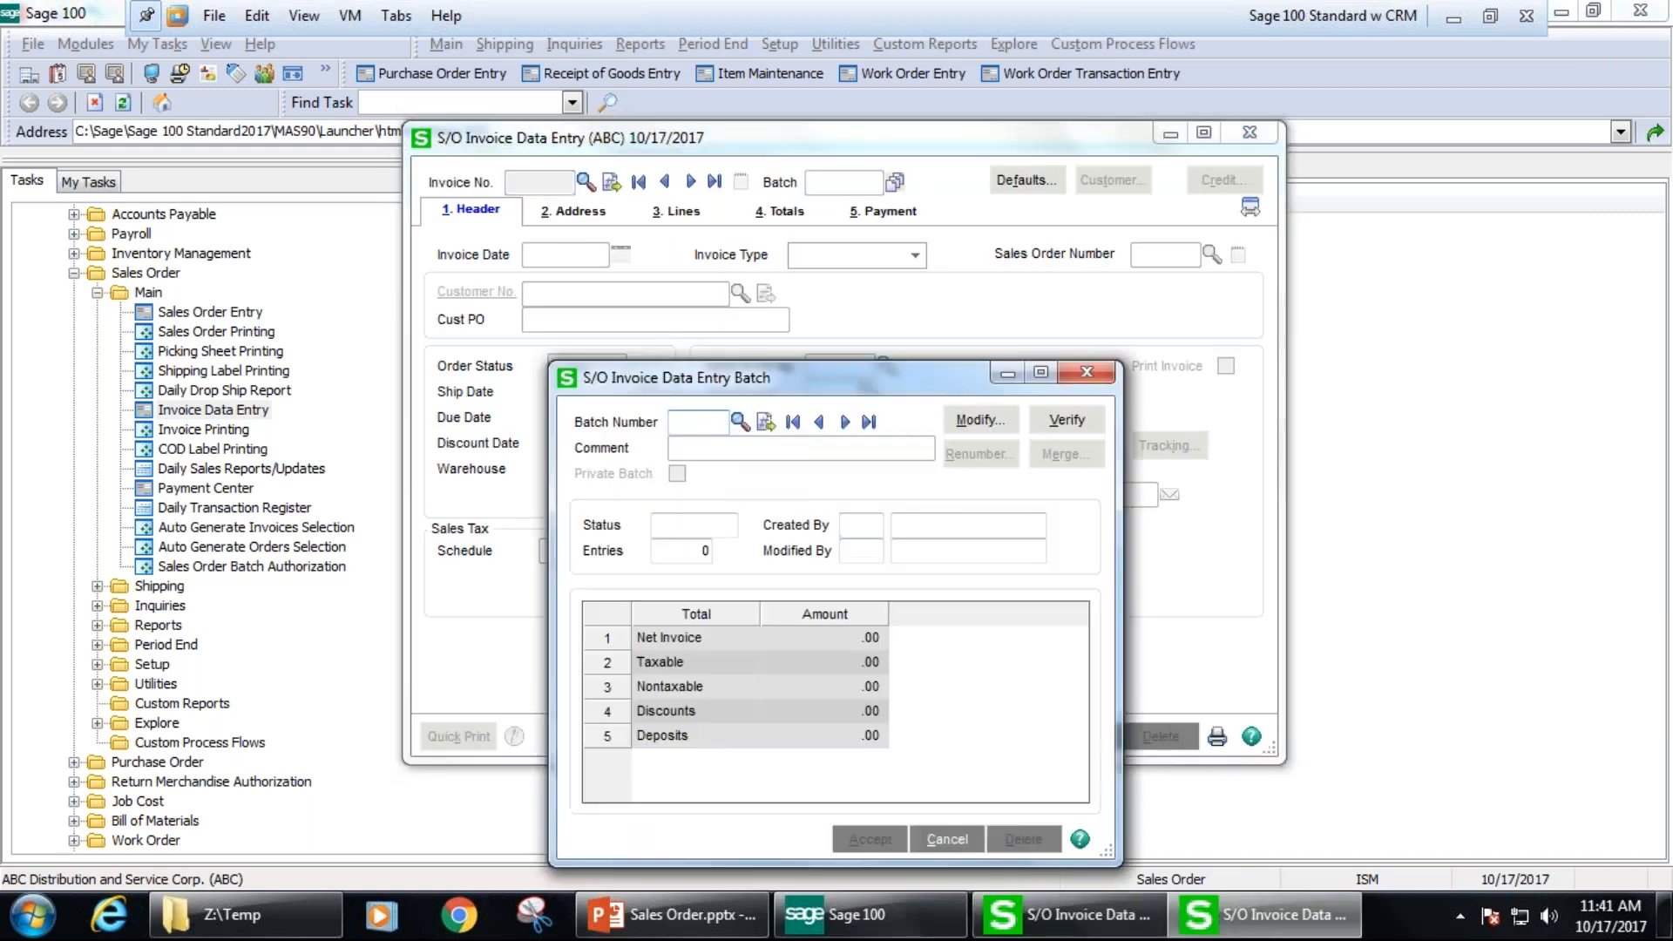
click(766, 421)
key(Return)
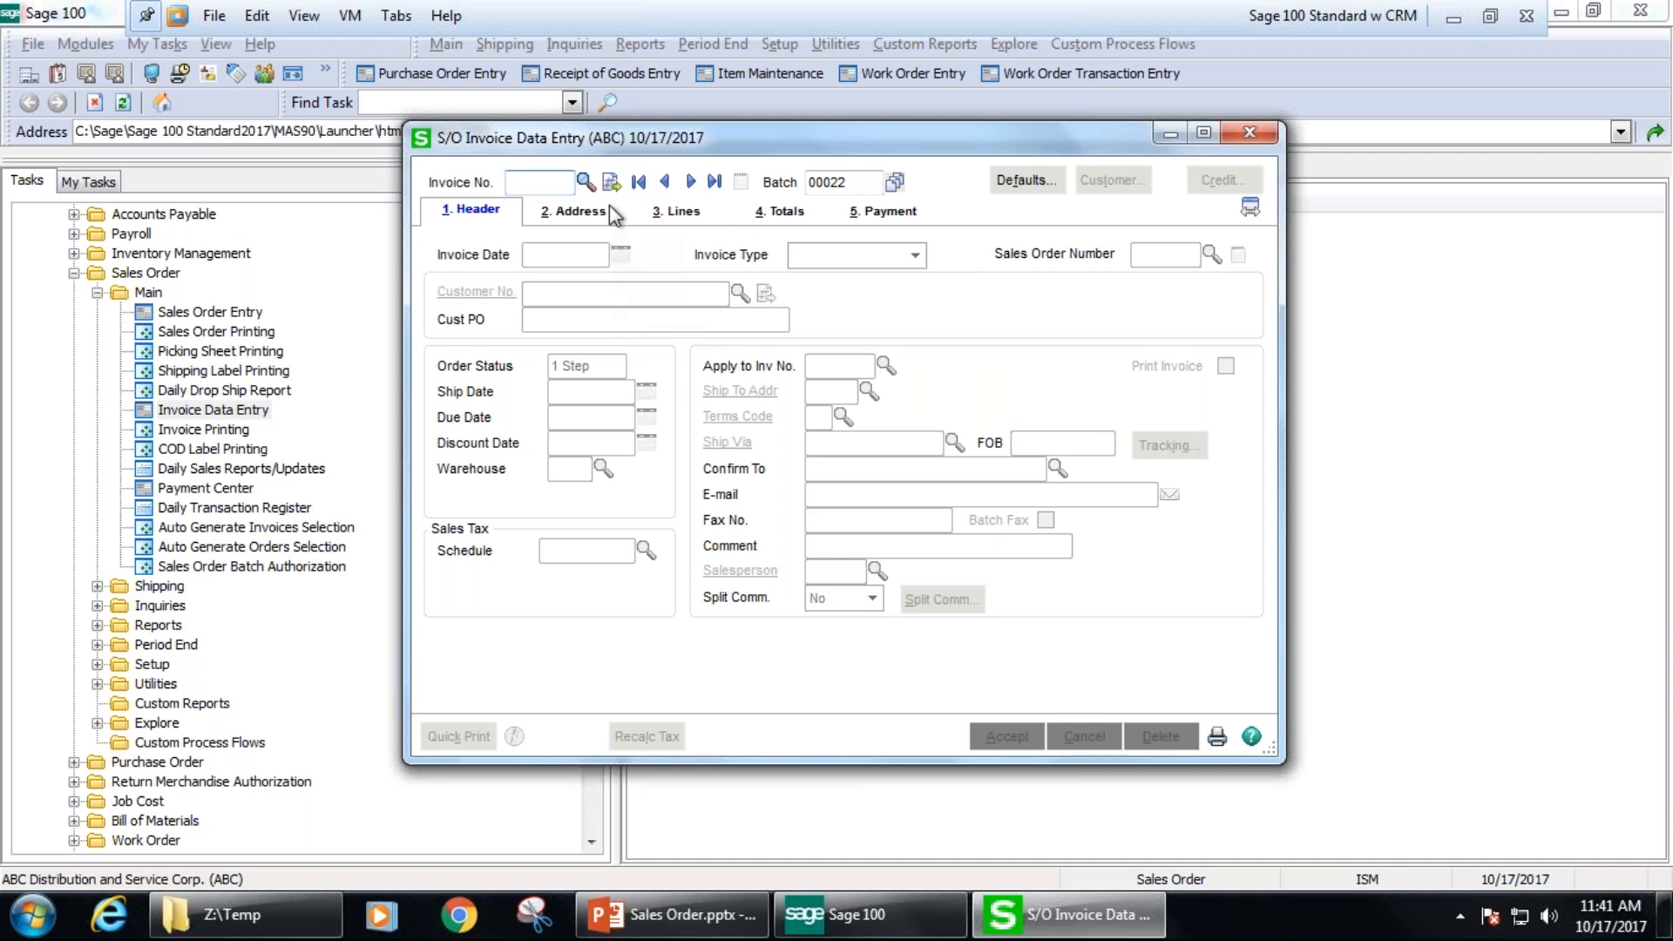
- Start a new invoice with the next number and base it on the 10/17/2017 sales order for American Business Futures
click(611, 181)
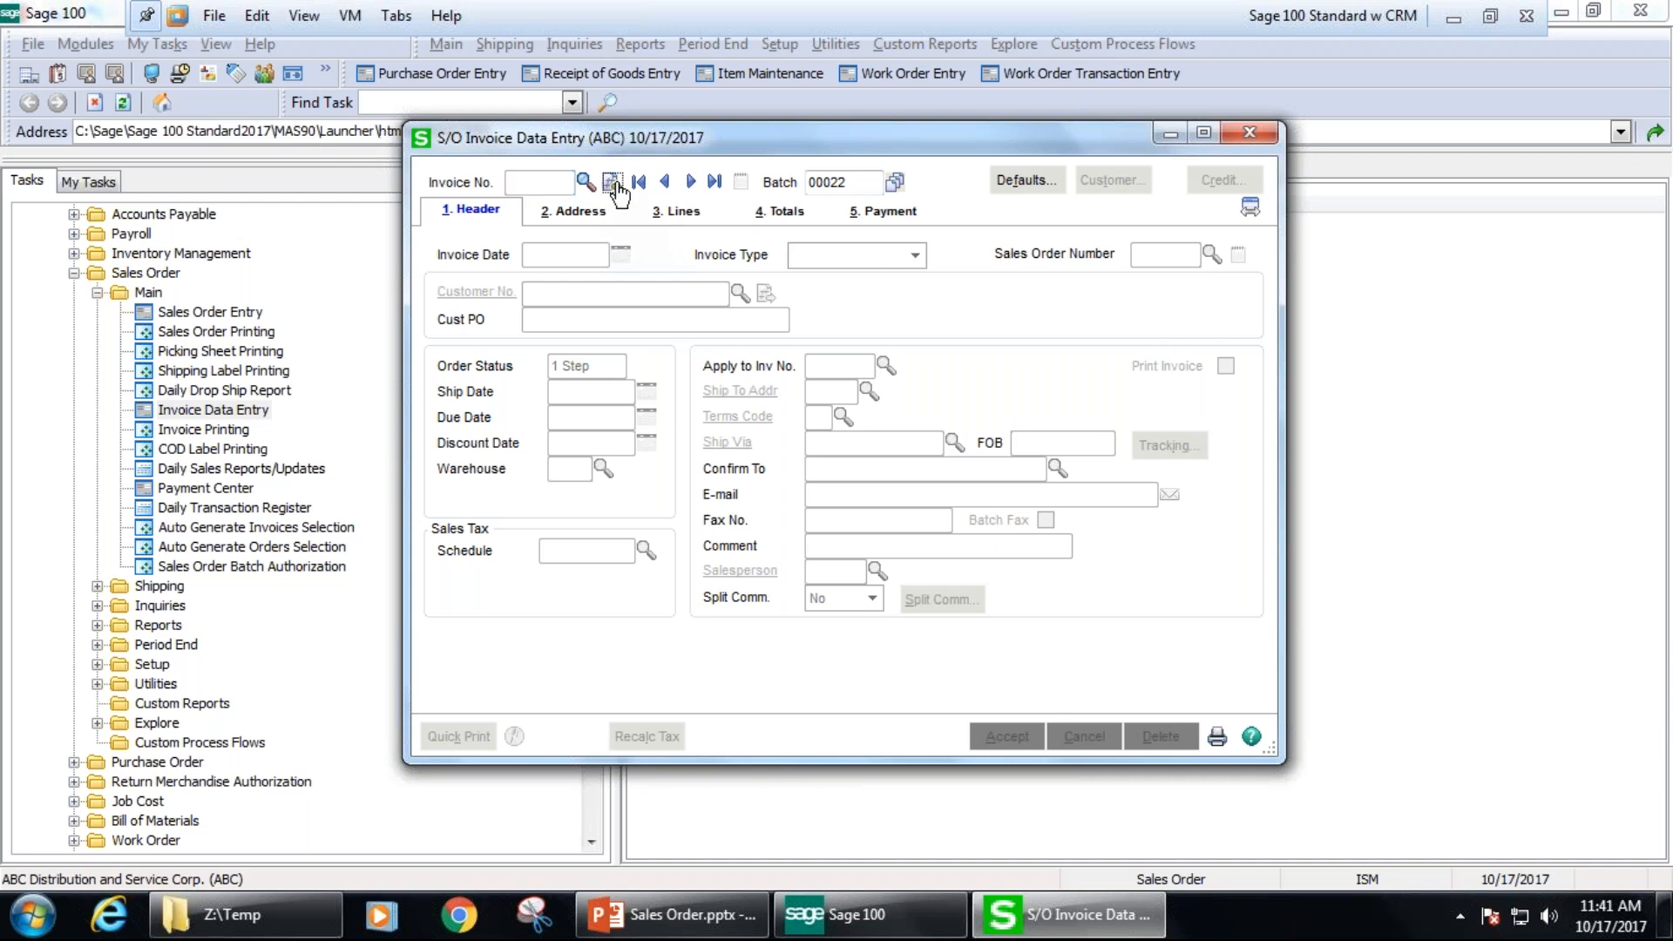
click(1211, 256)
drag(1163, 314, 1164, 471)
click(567, 450)
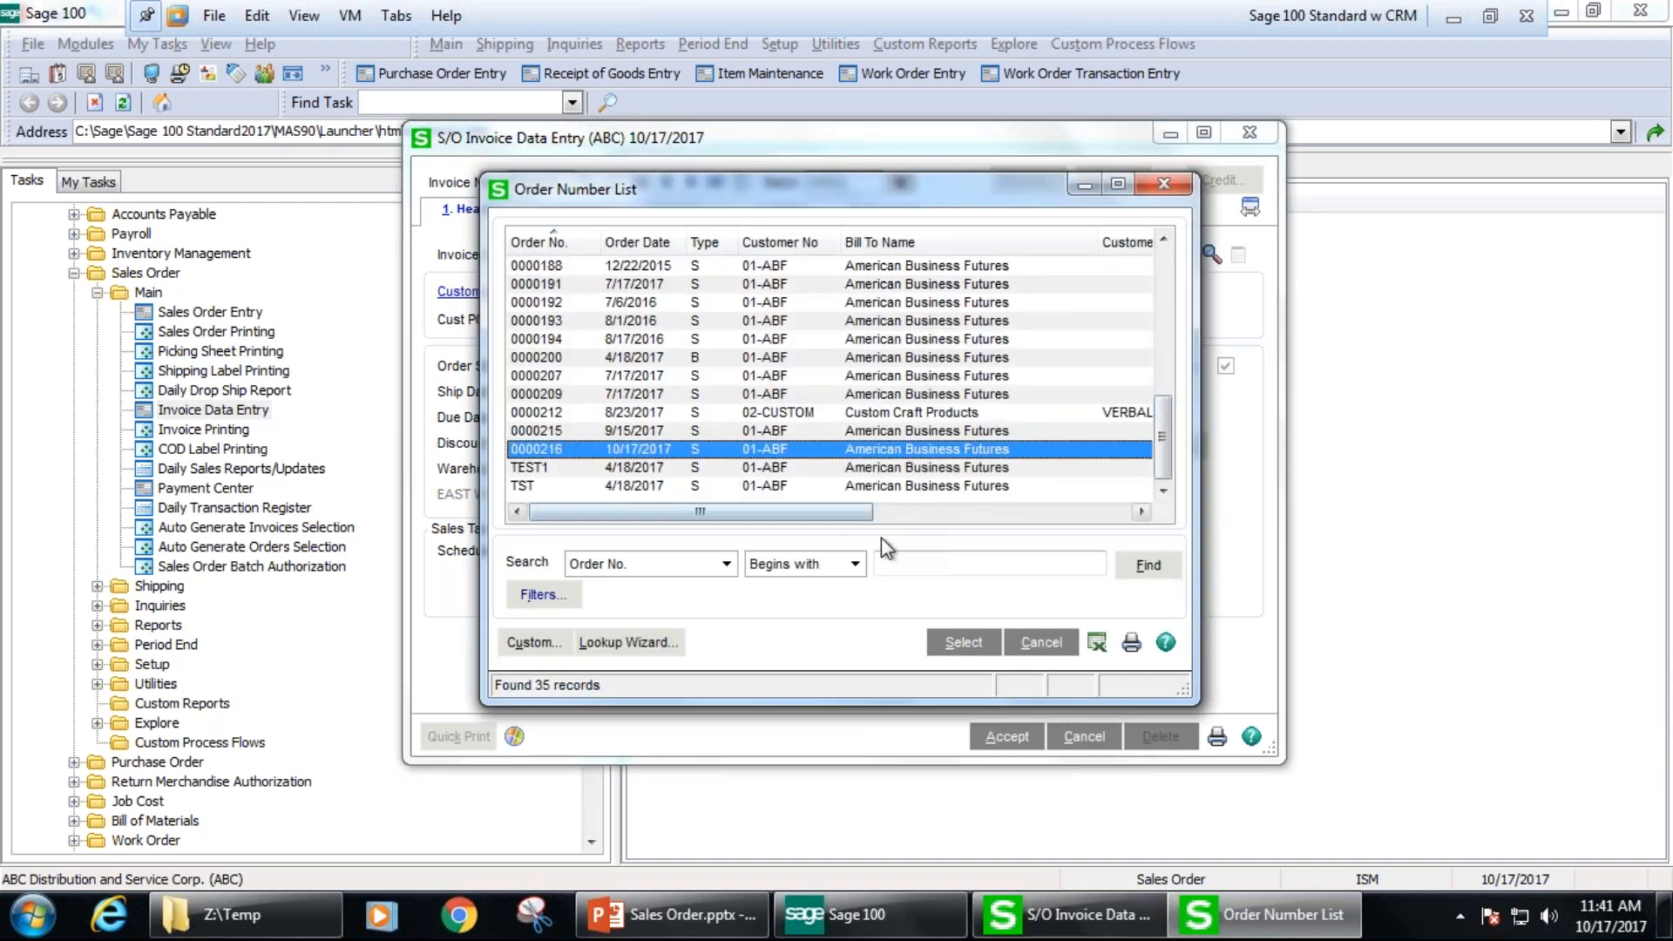
click(963, 642)
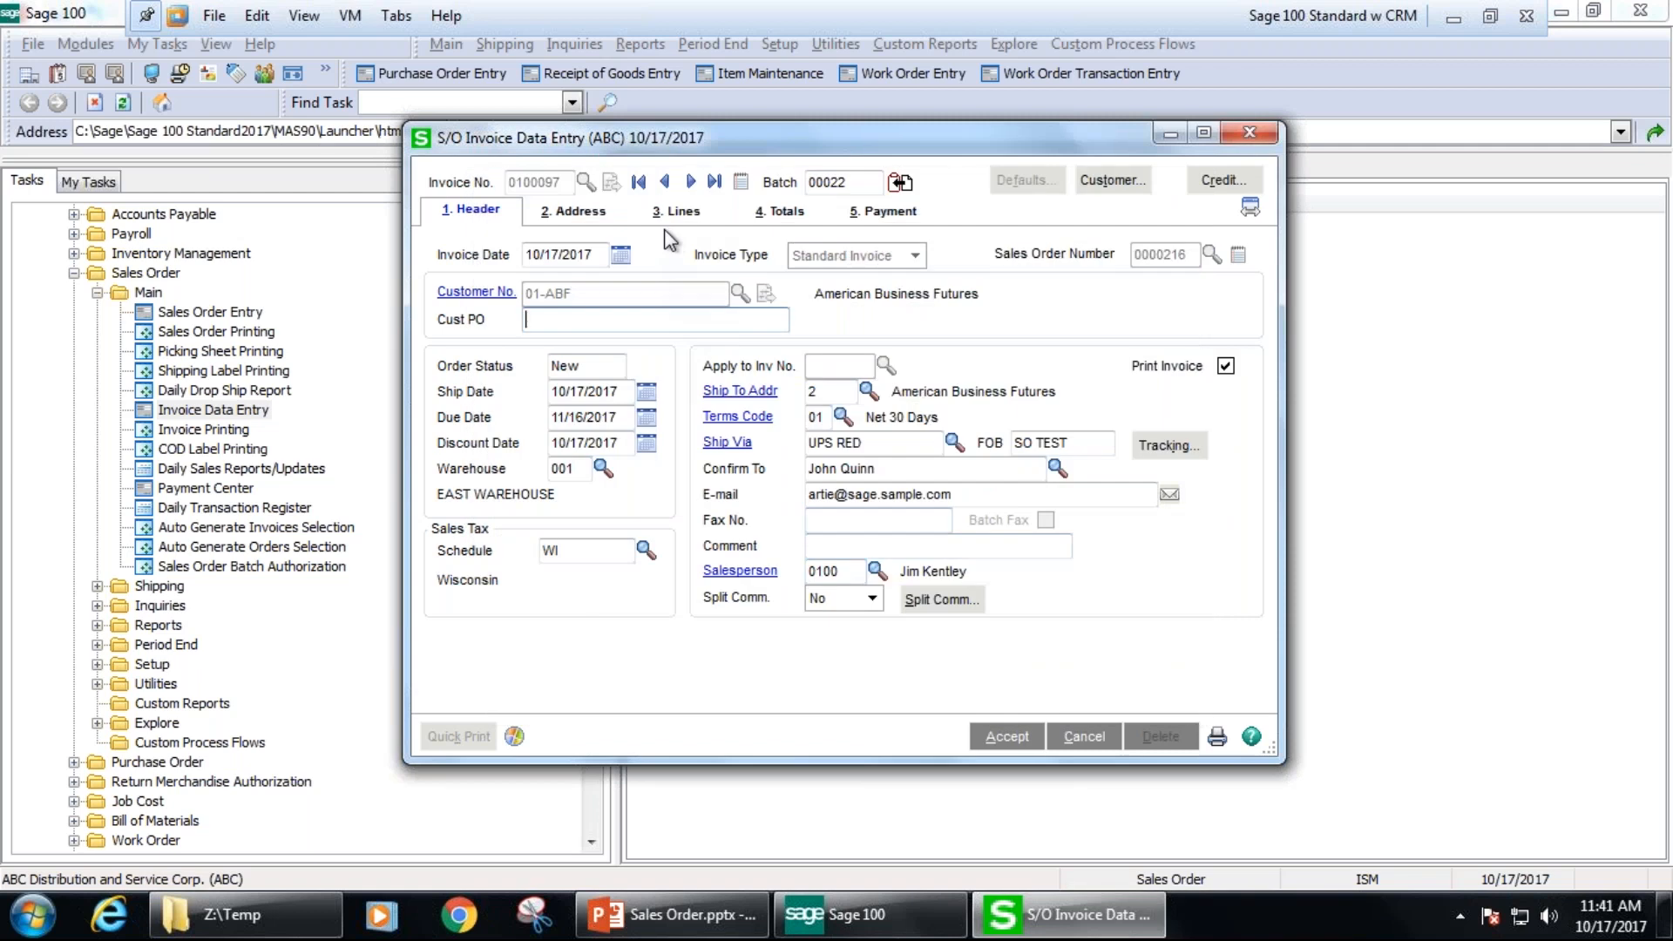
- Ship the complete sales order on the invoice's lines, then accept the invoice and close Invoice Data Entry
click(677, 211)
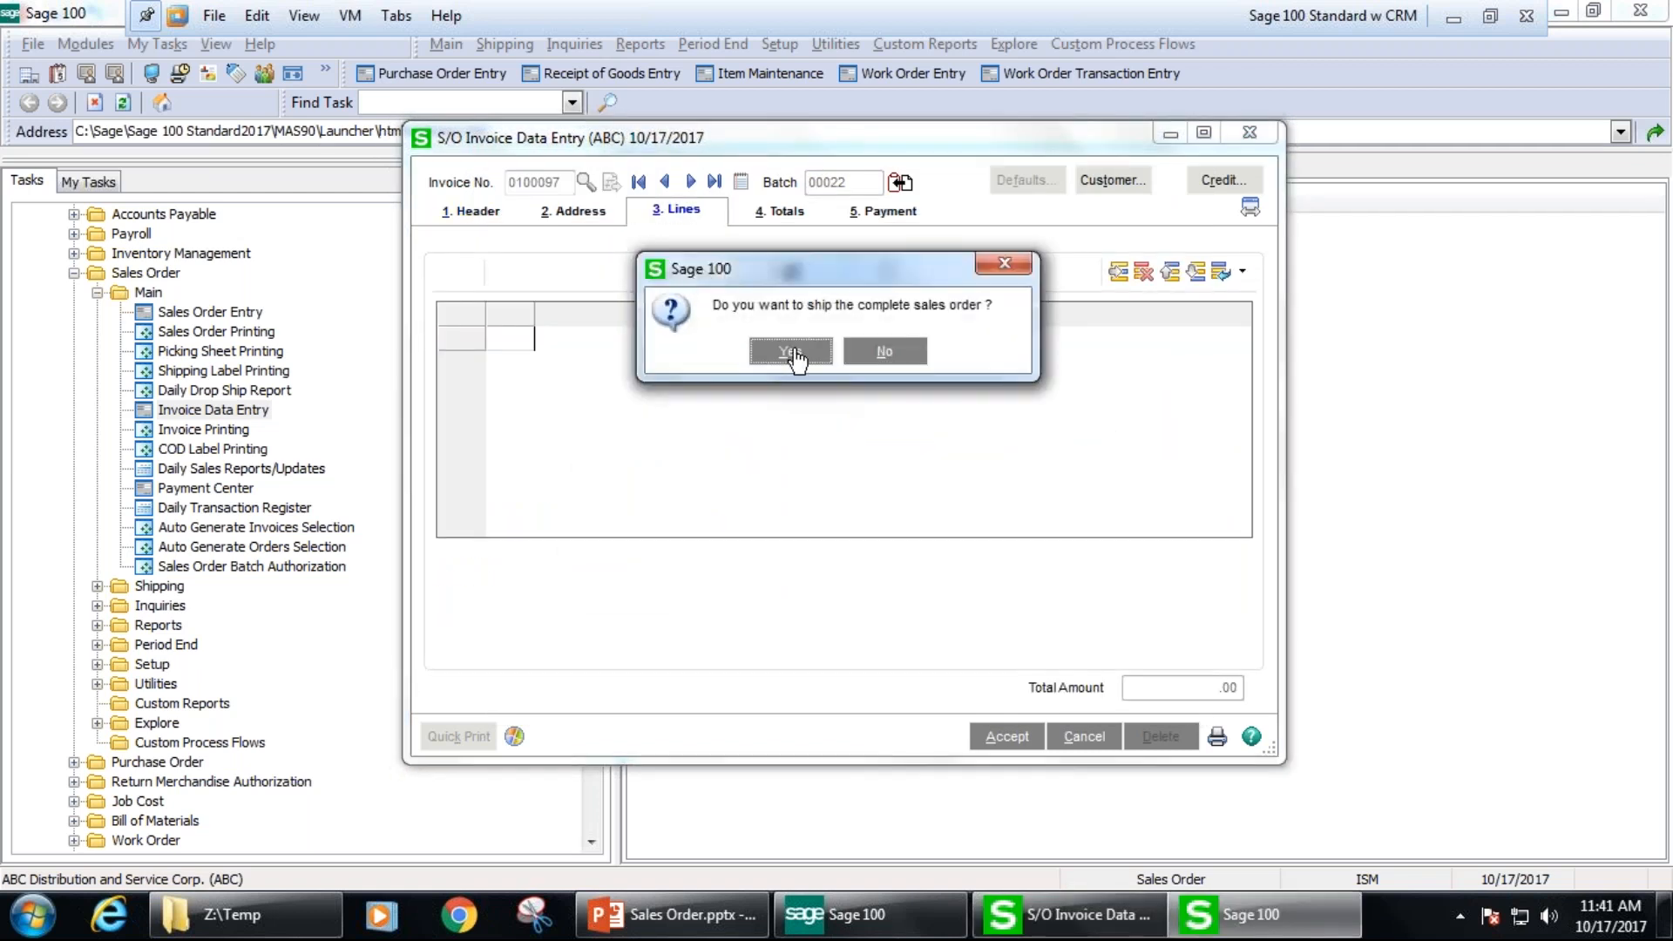
click(790, 352)
click(787, 342)
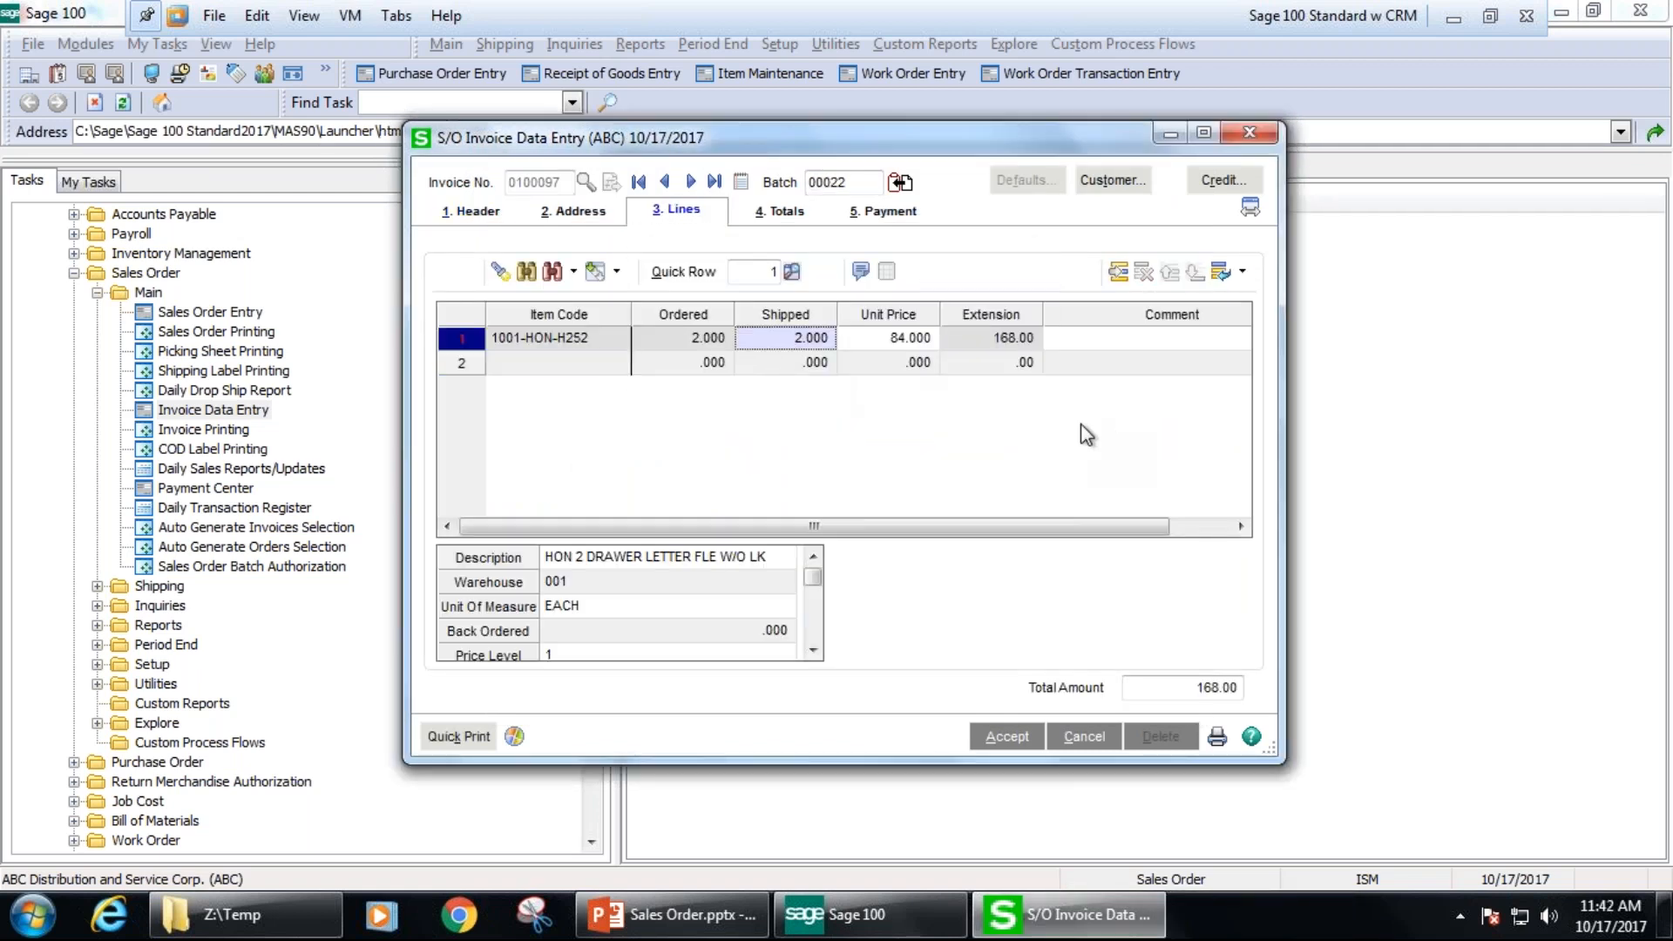
click(1007, 739)
click(1006, 738)
click(1249, 132)
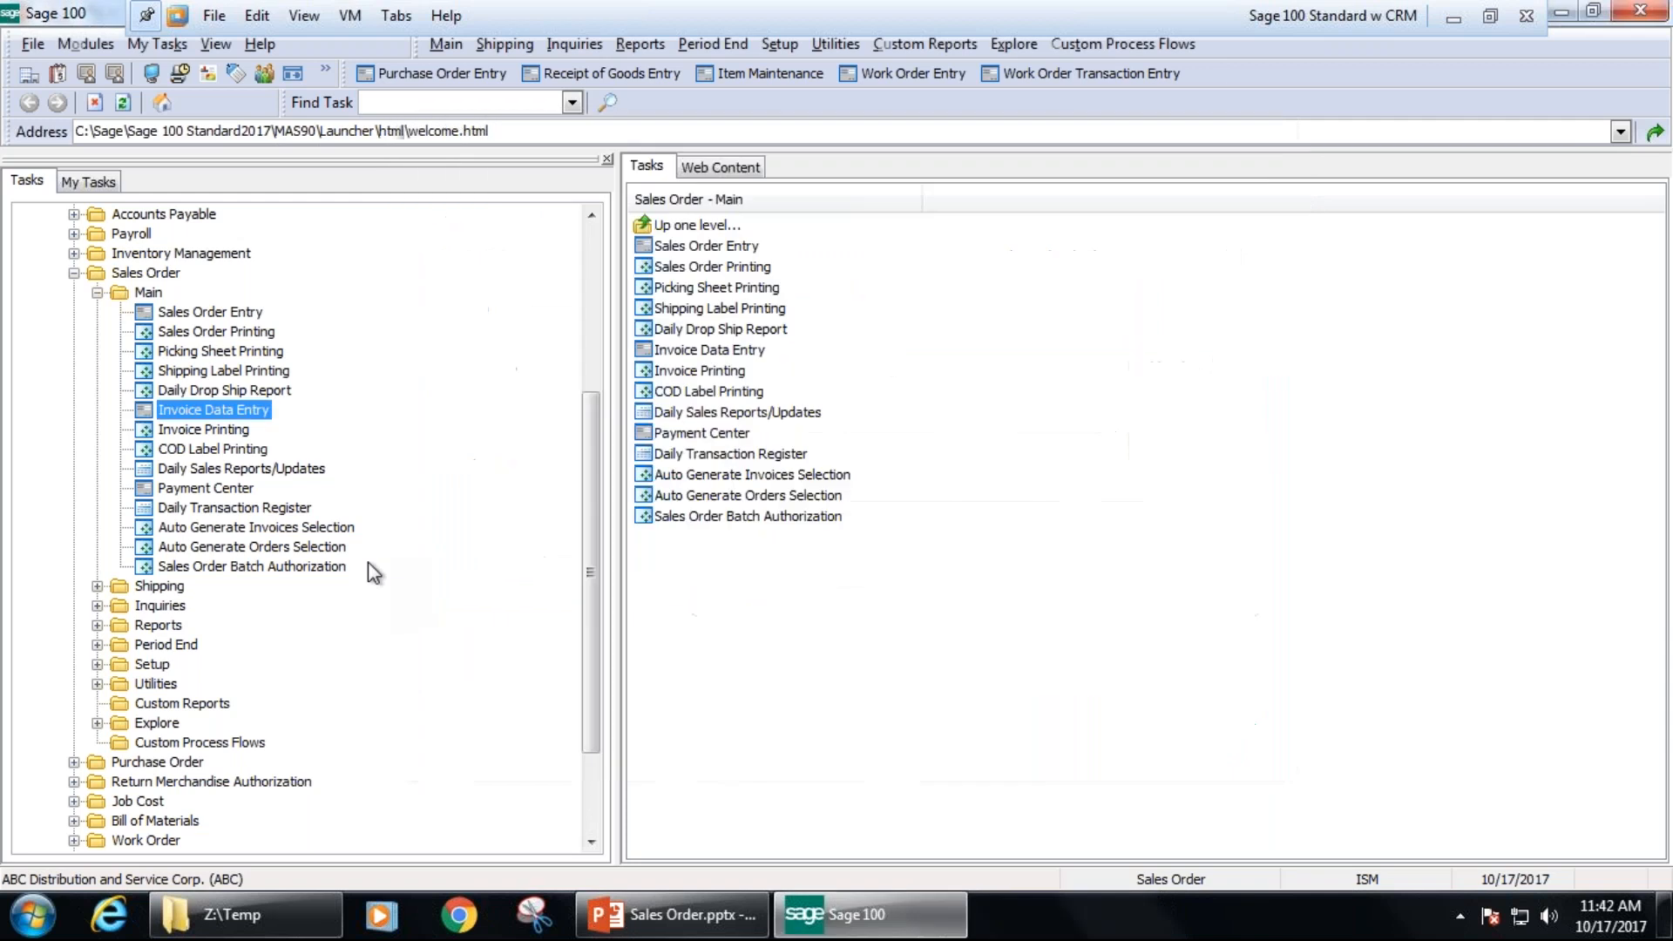
- Open Daily Sales Reports/Updates in the Sales Order module and proceed with batch 00022 selected for printing
click(170, 470)
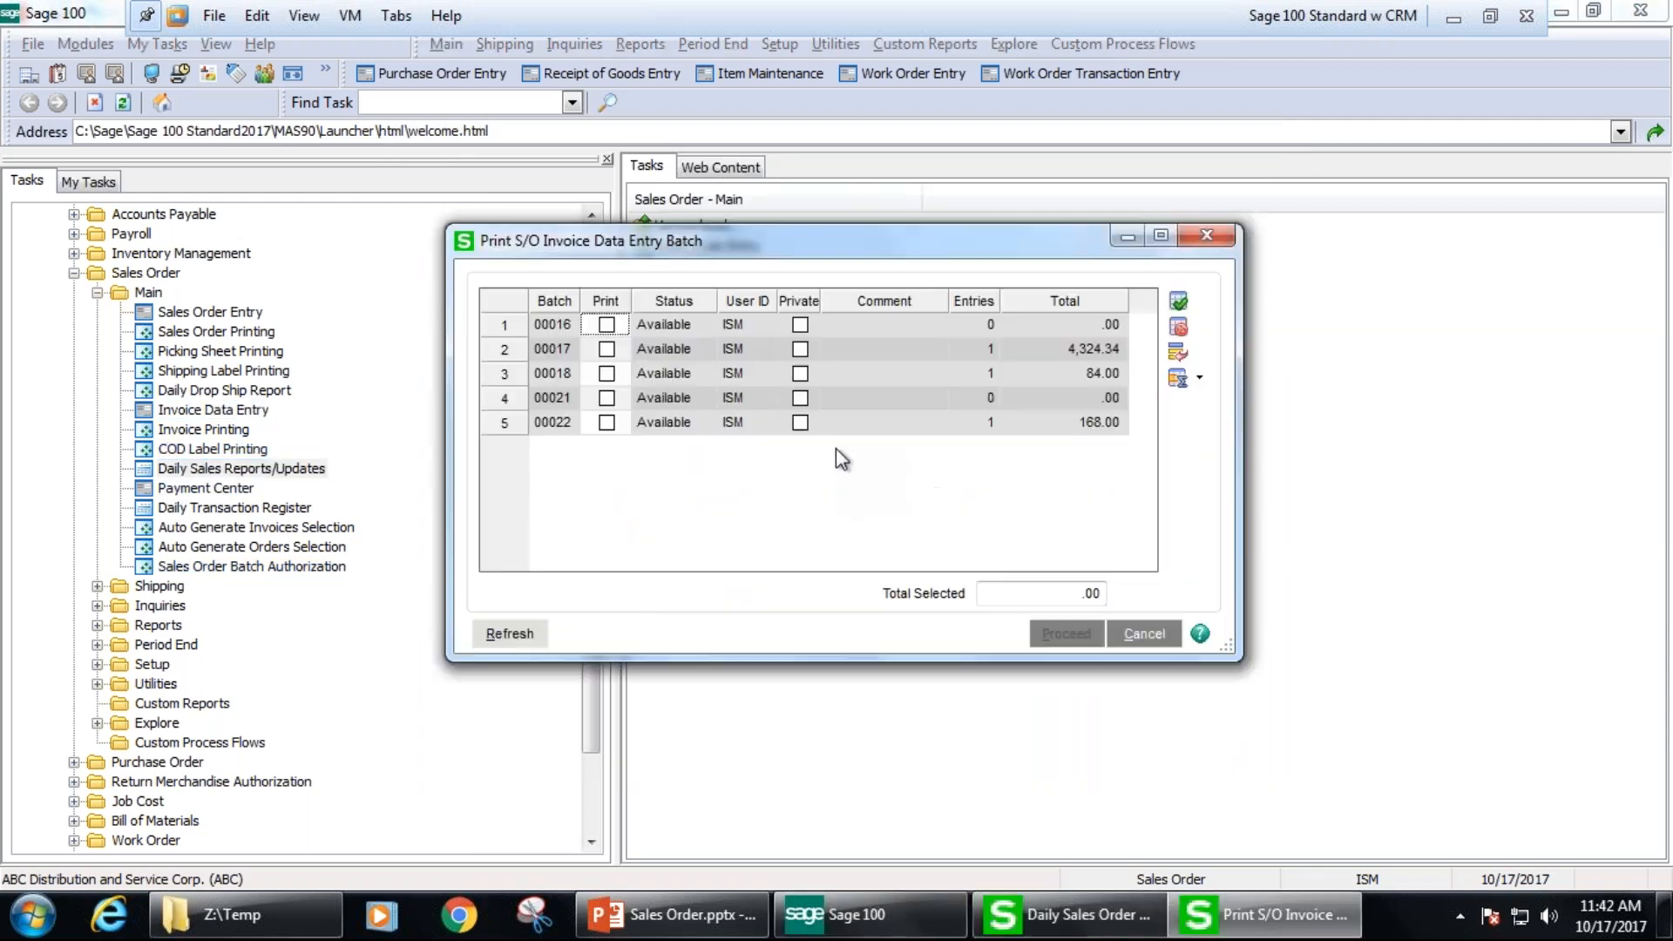
click(607, 422)
click(1066, 634)
- Set the sales order posting date to 10/17/2020 and preview the Daily Sales Order Sales Journal
drag(821, 374, 896, 368)
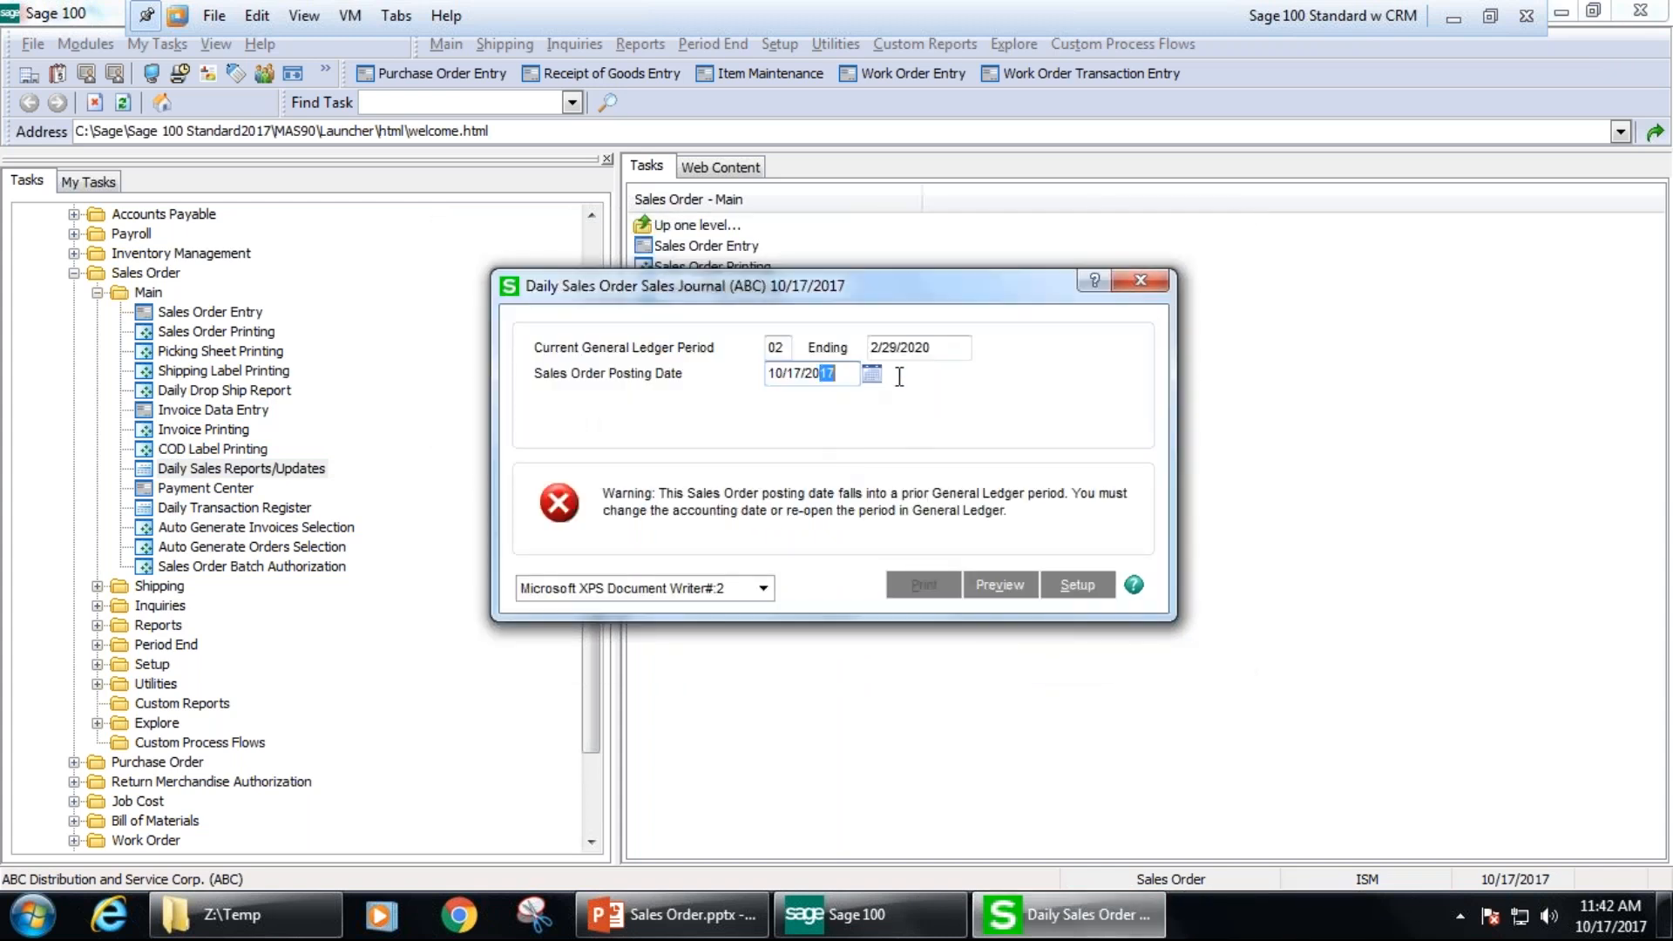
text(20)
key(Tab)
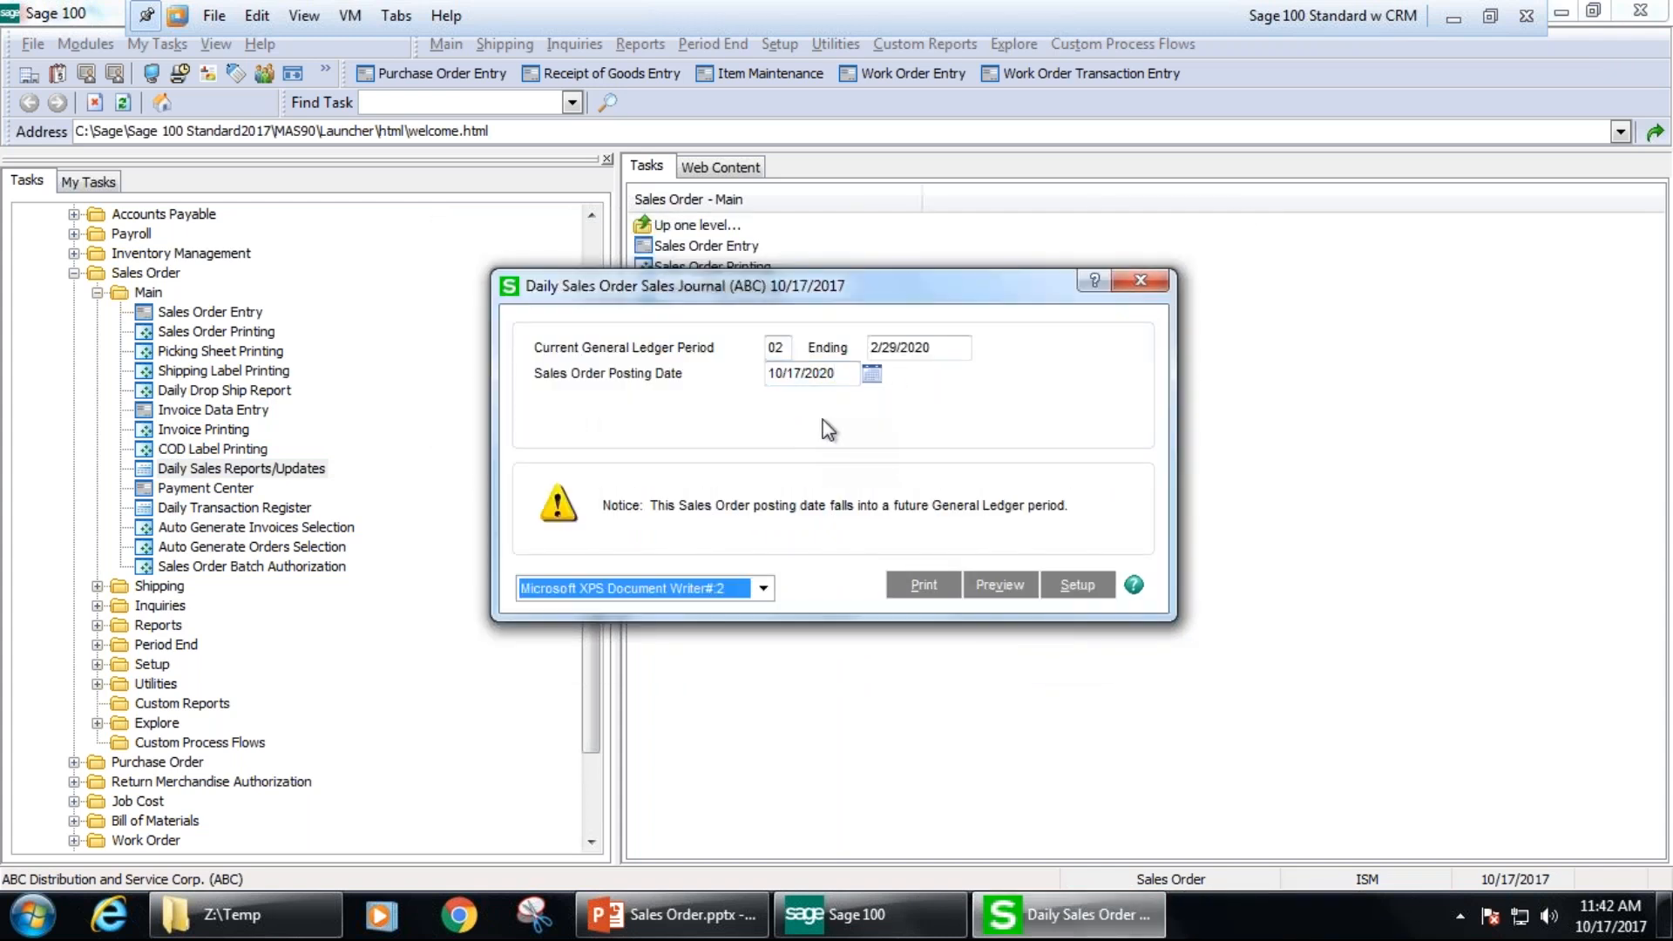
click(992, 589)
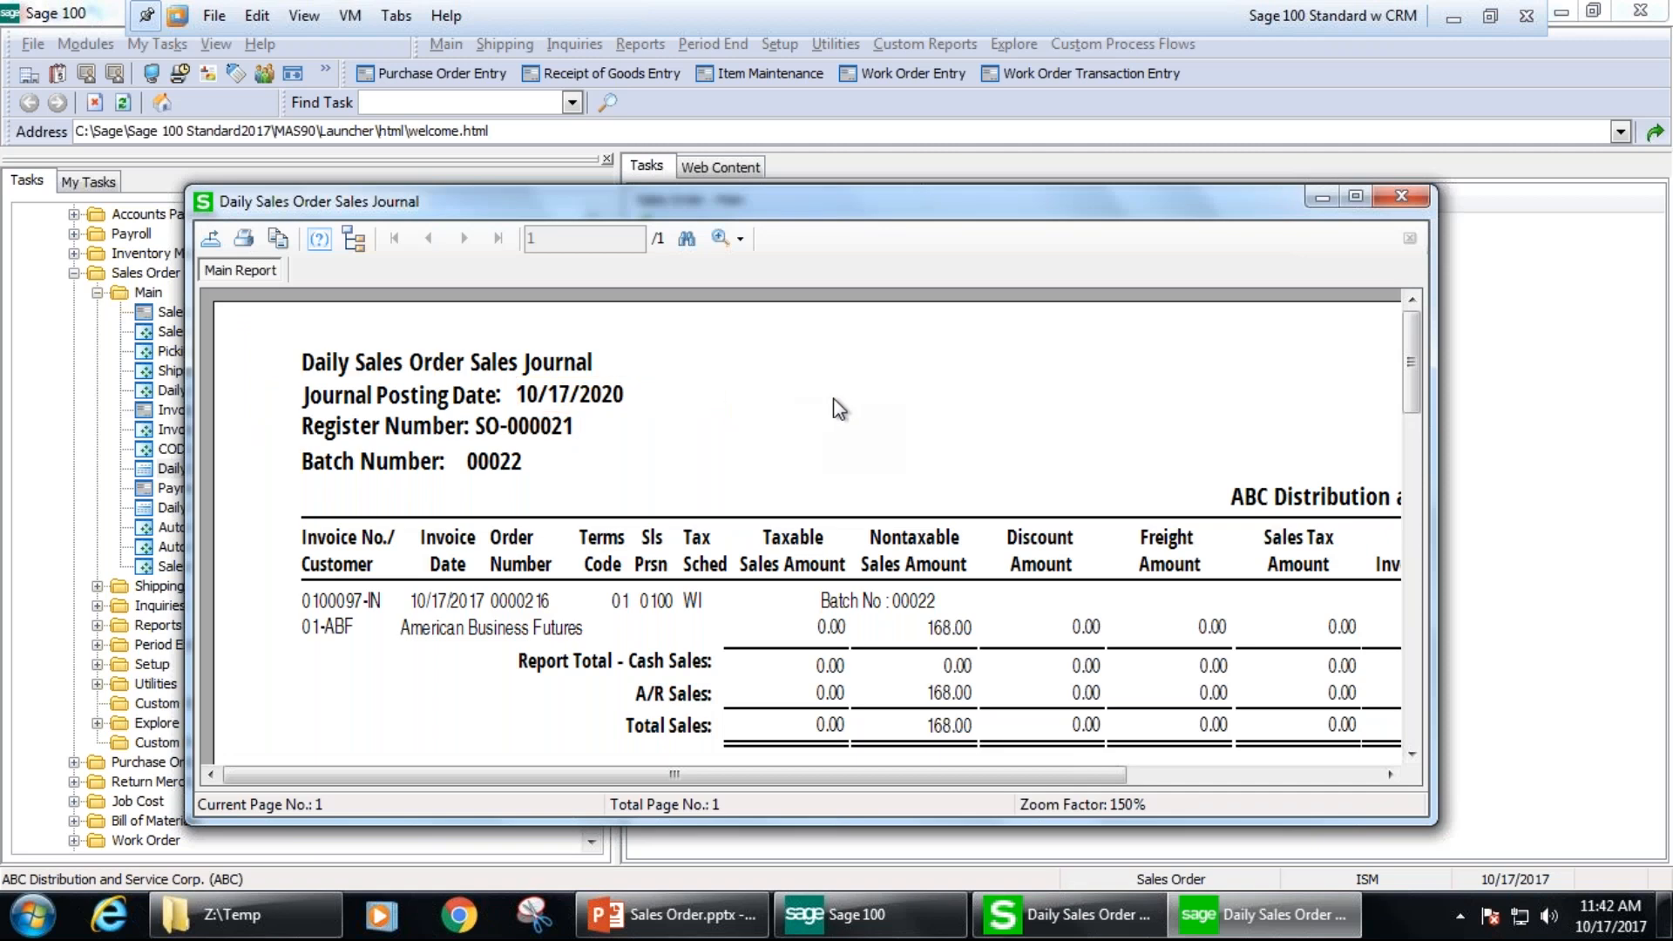
click(1405, 199)
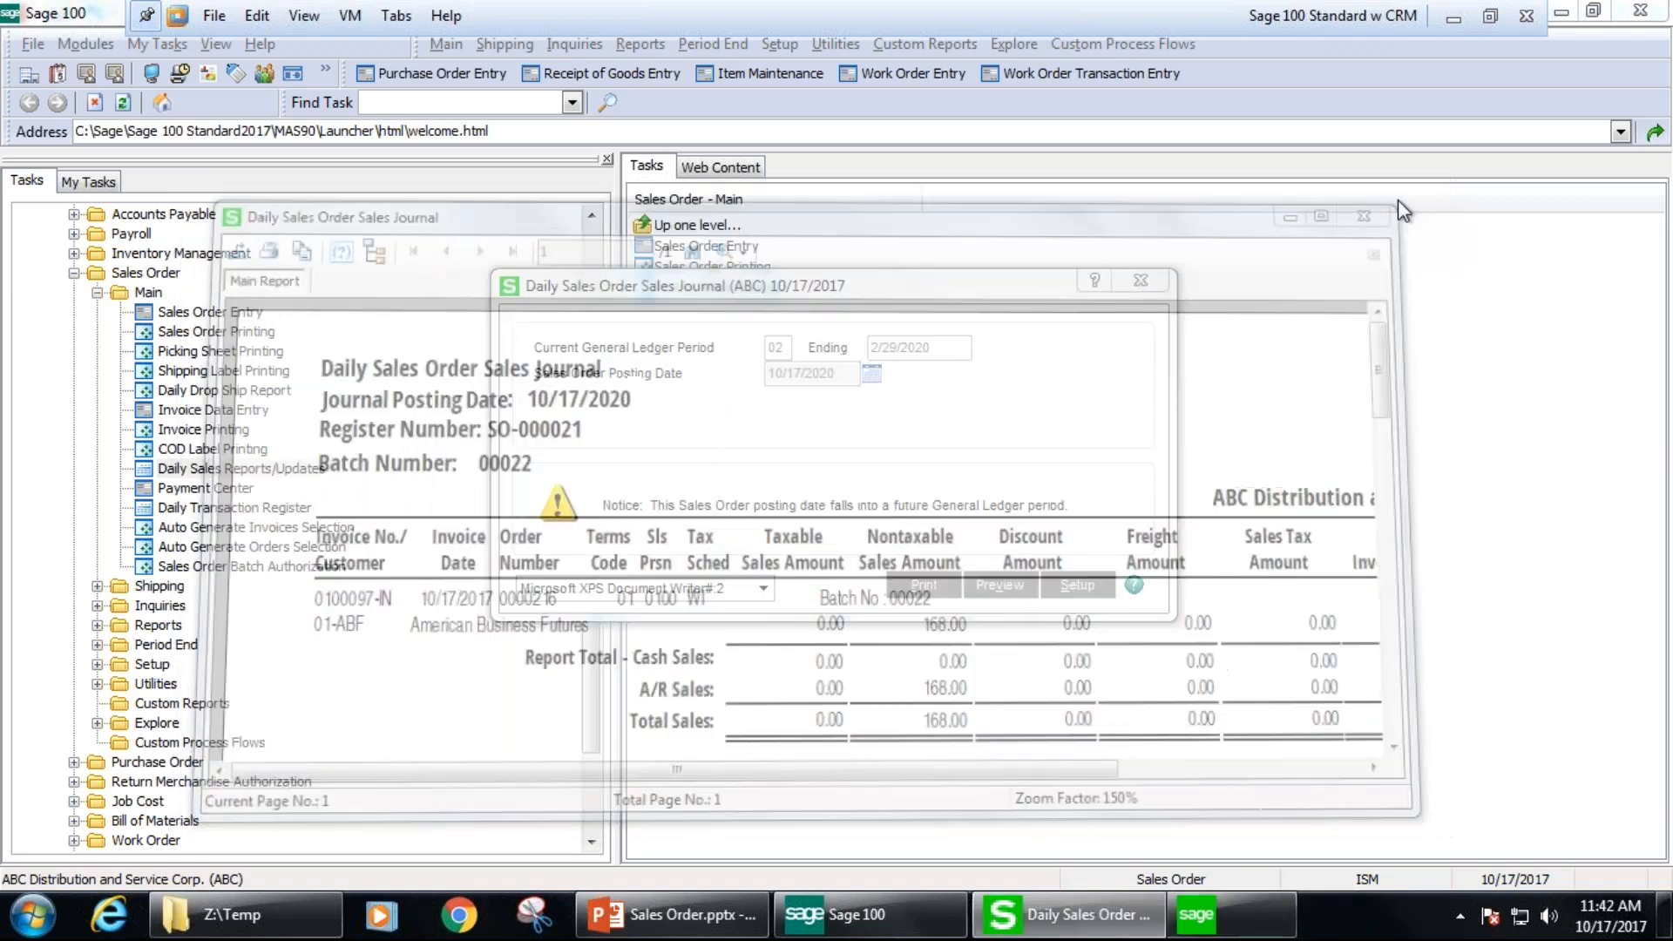
- Update the Daily Sales Order Sales Journal without printing the recap reports, and preview the Daily Transaction Register
click(830, 350)
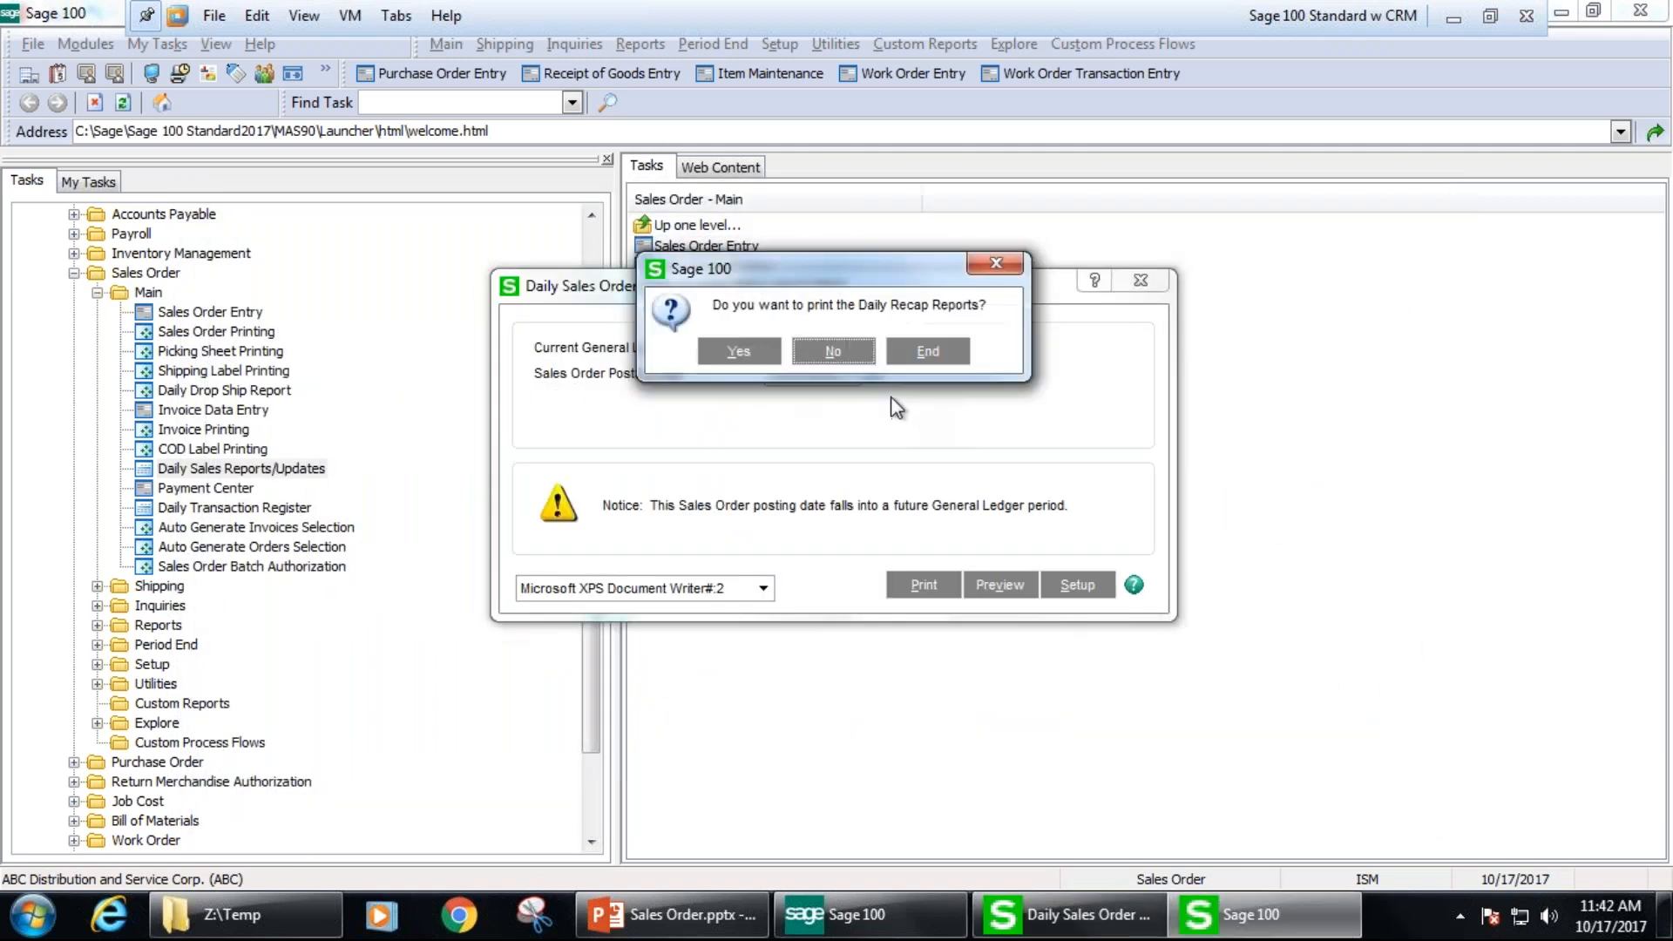
click(849, 366)
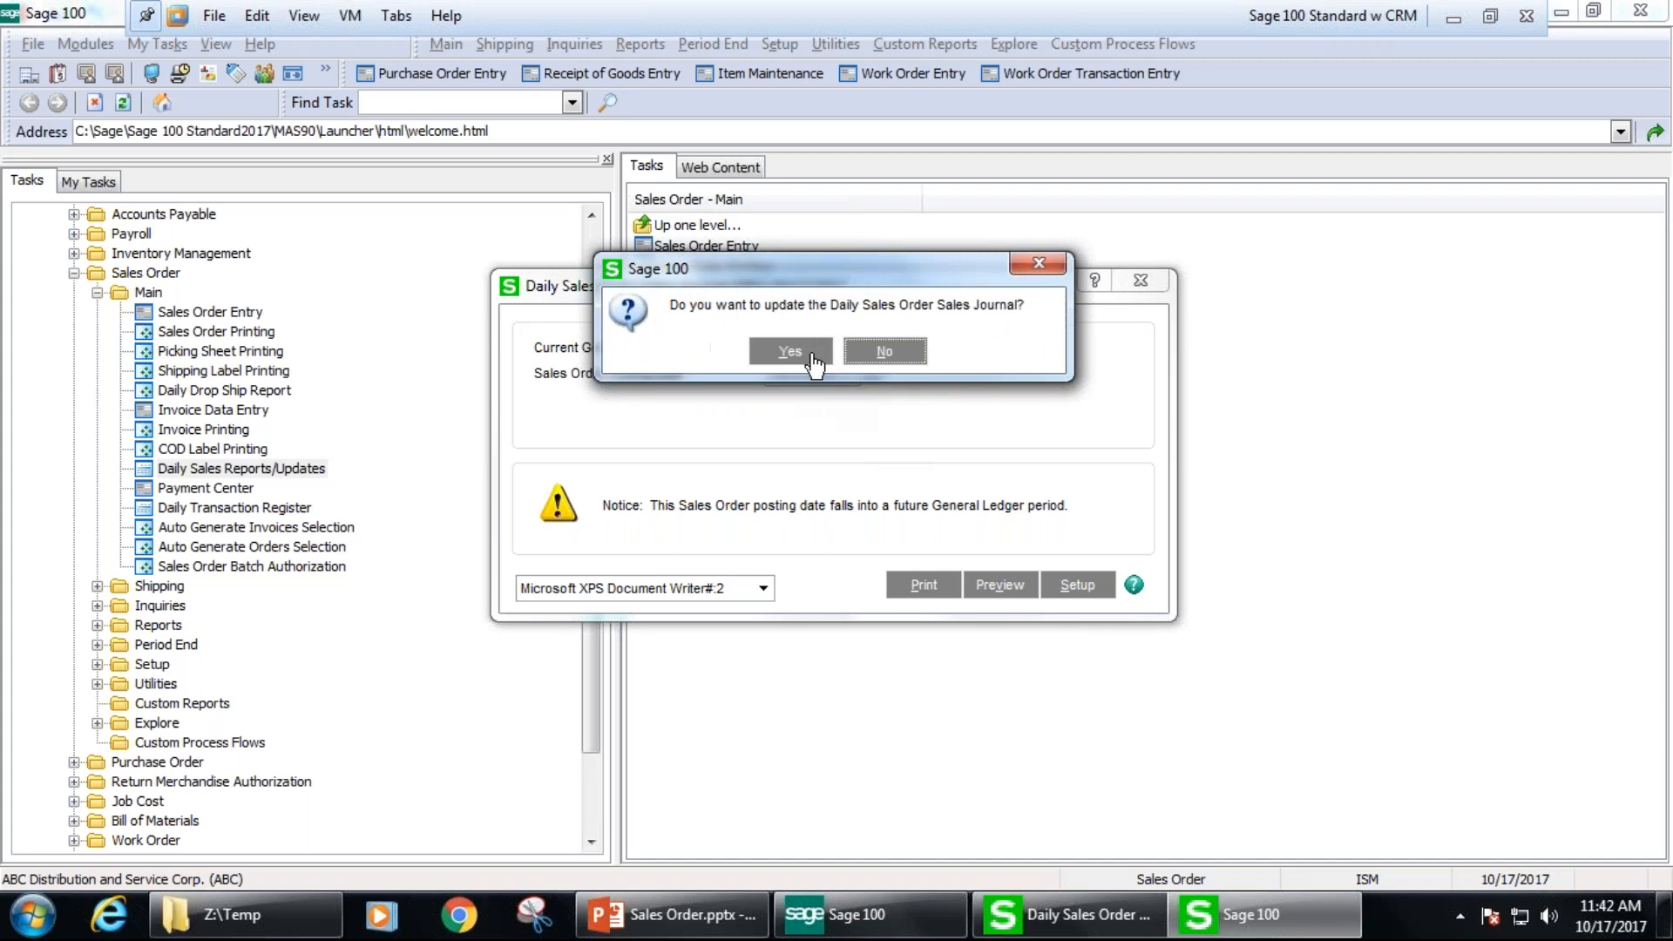
click(804, 357)
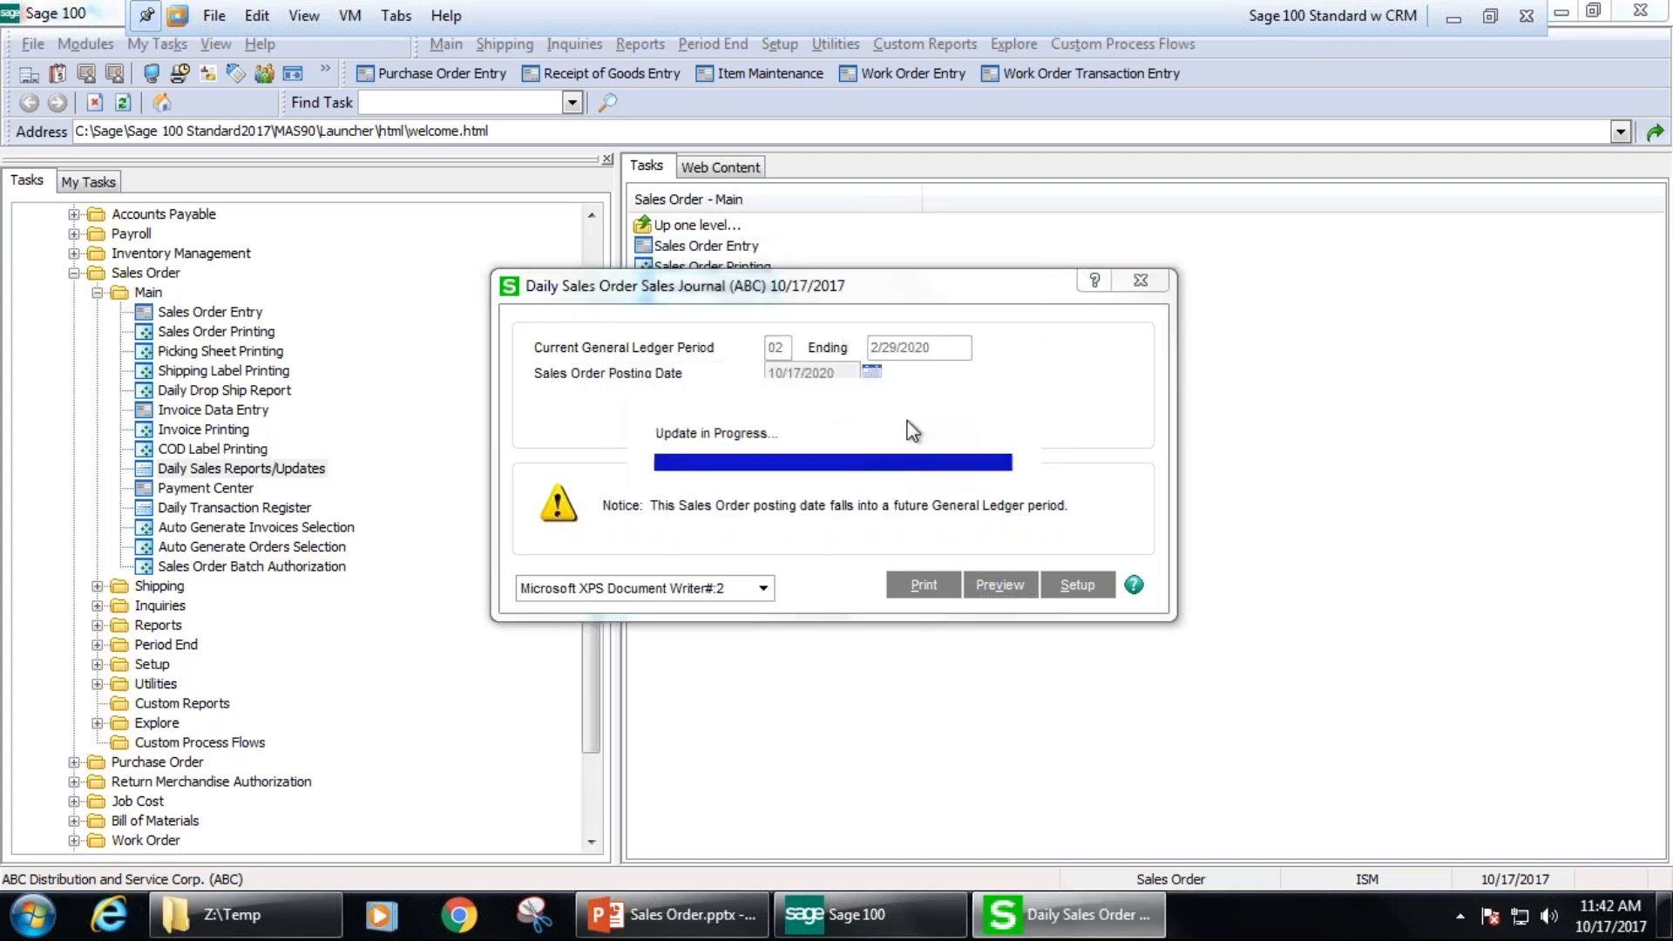
click(785, 358)
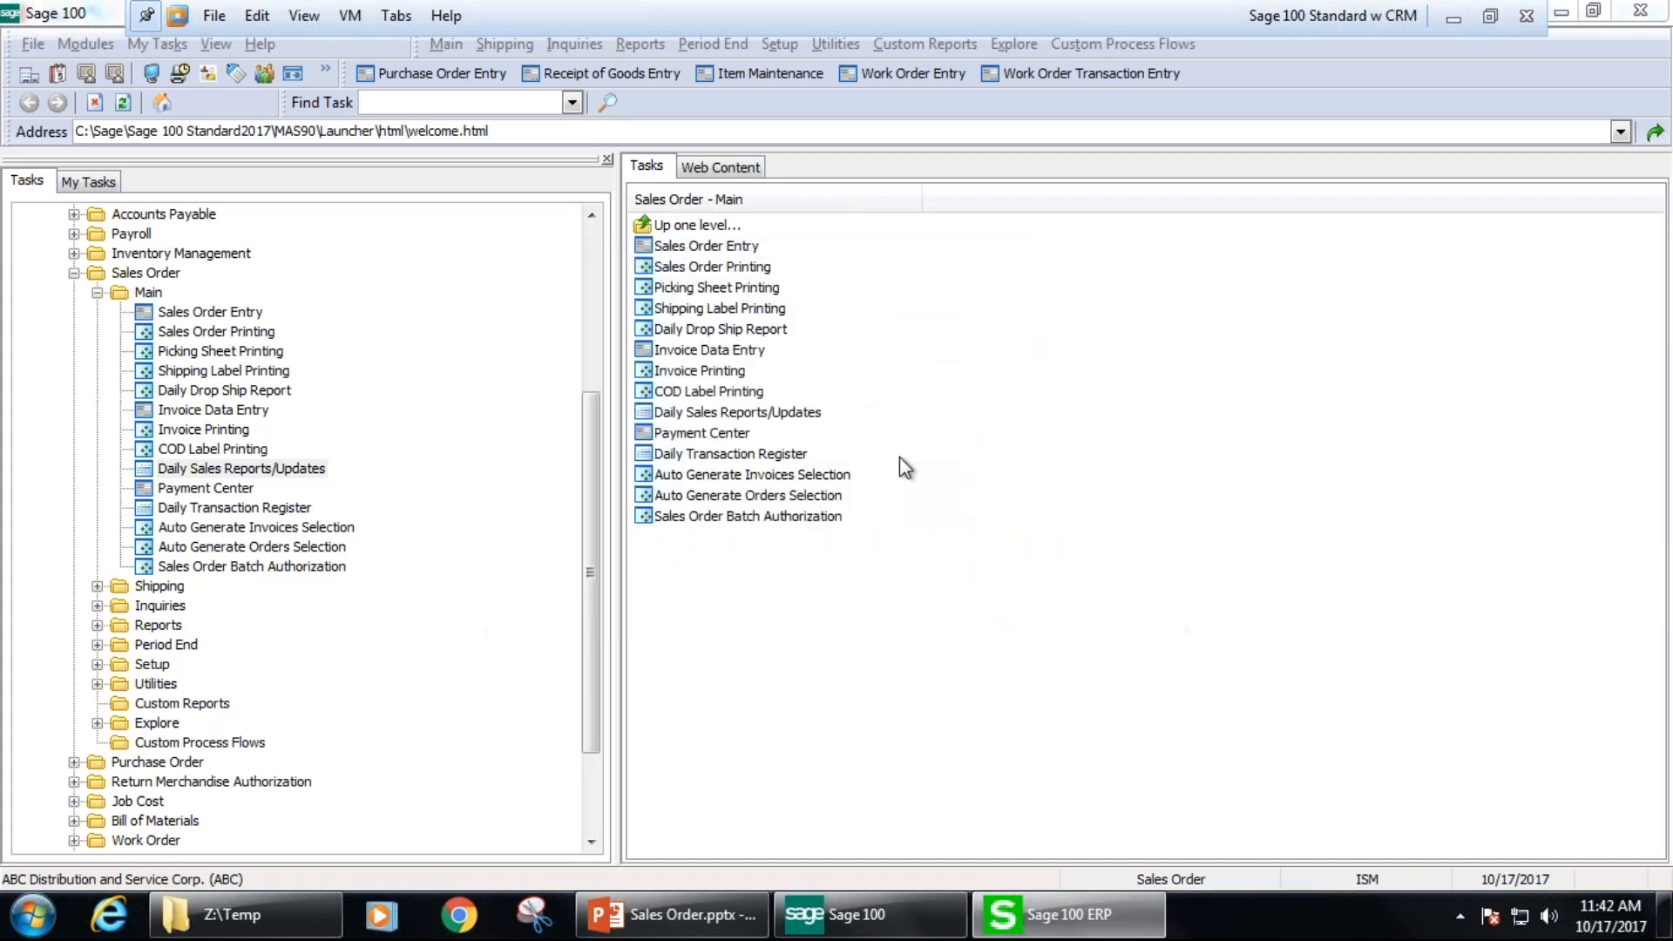
click(998, 514)
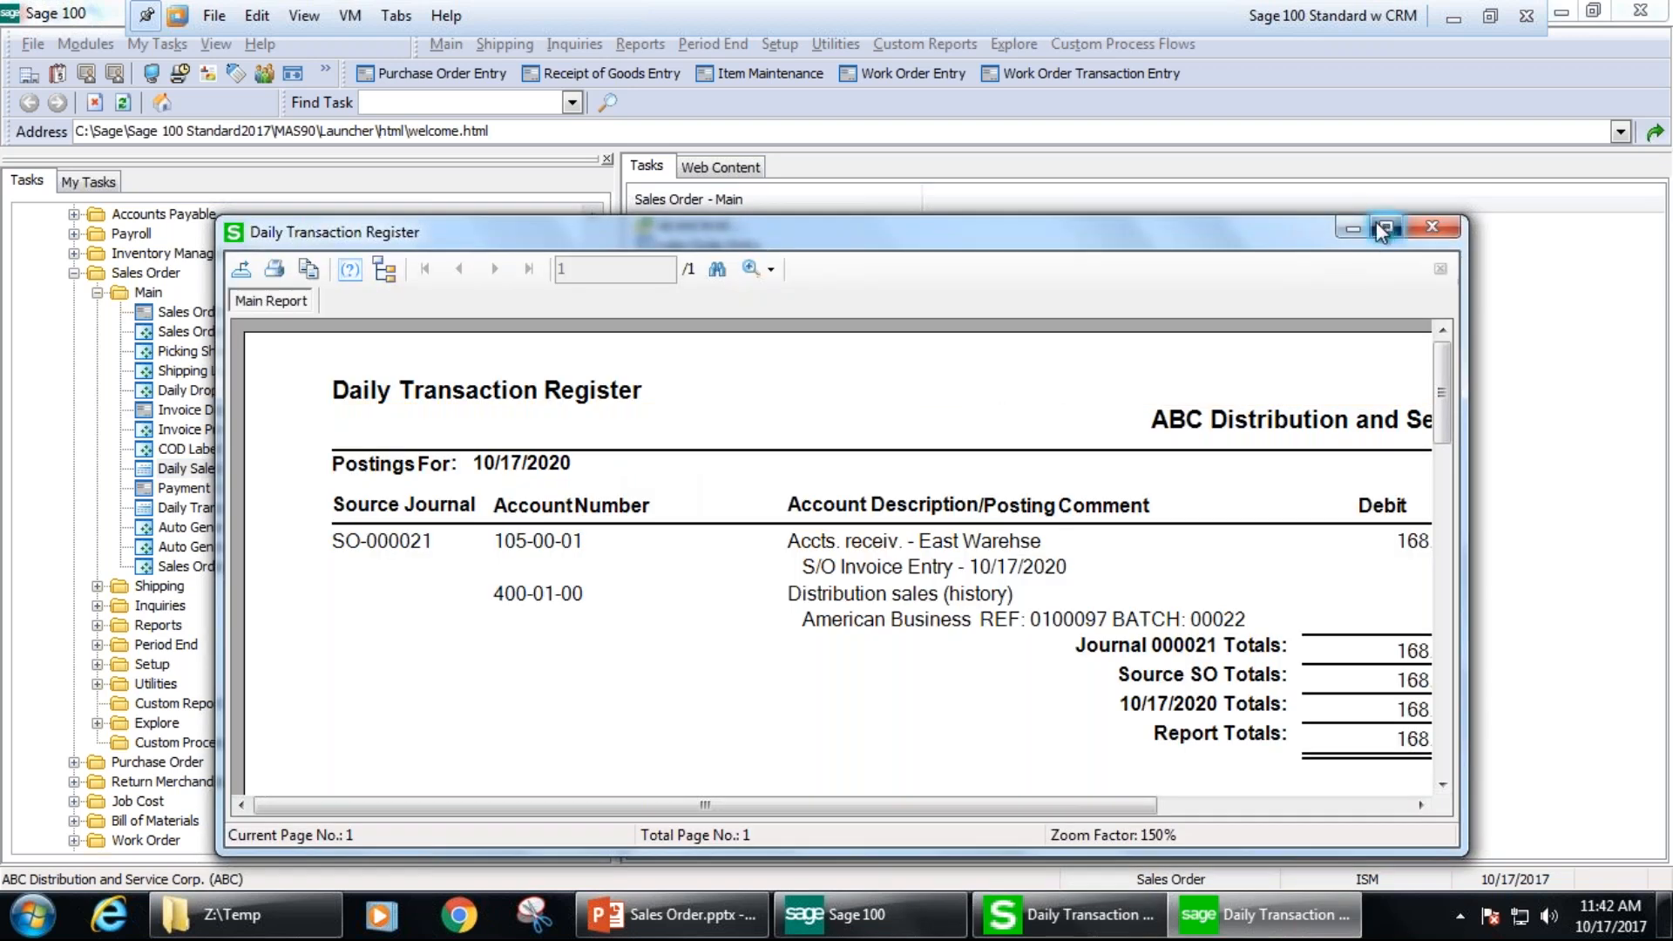
- Examine the Daily Transaction Register in full view, comparing the accounts receivable debit with the distribution sales credit
click(1383, 228)
click(1220, 320)
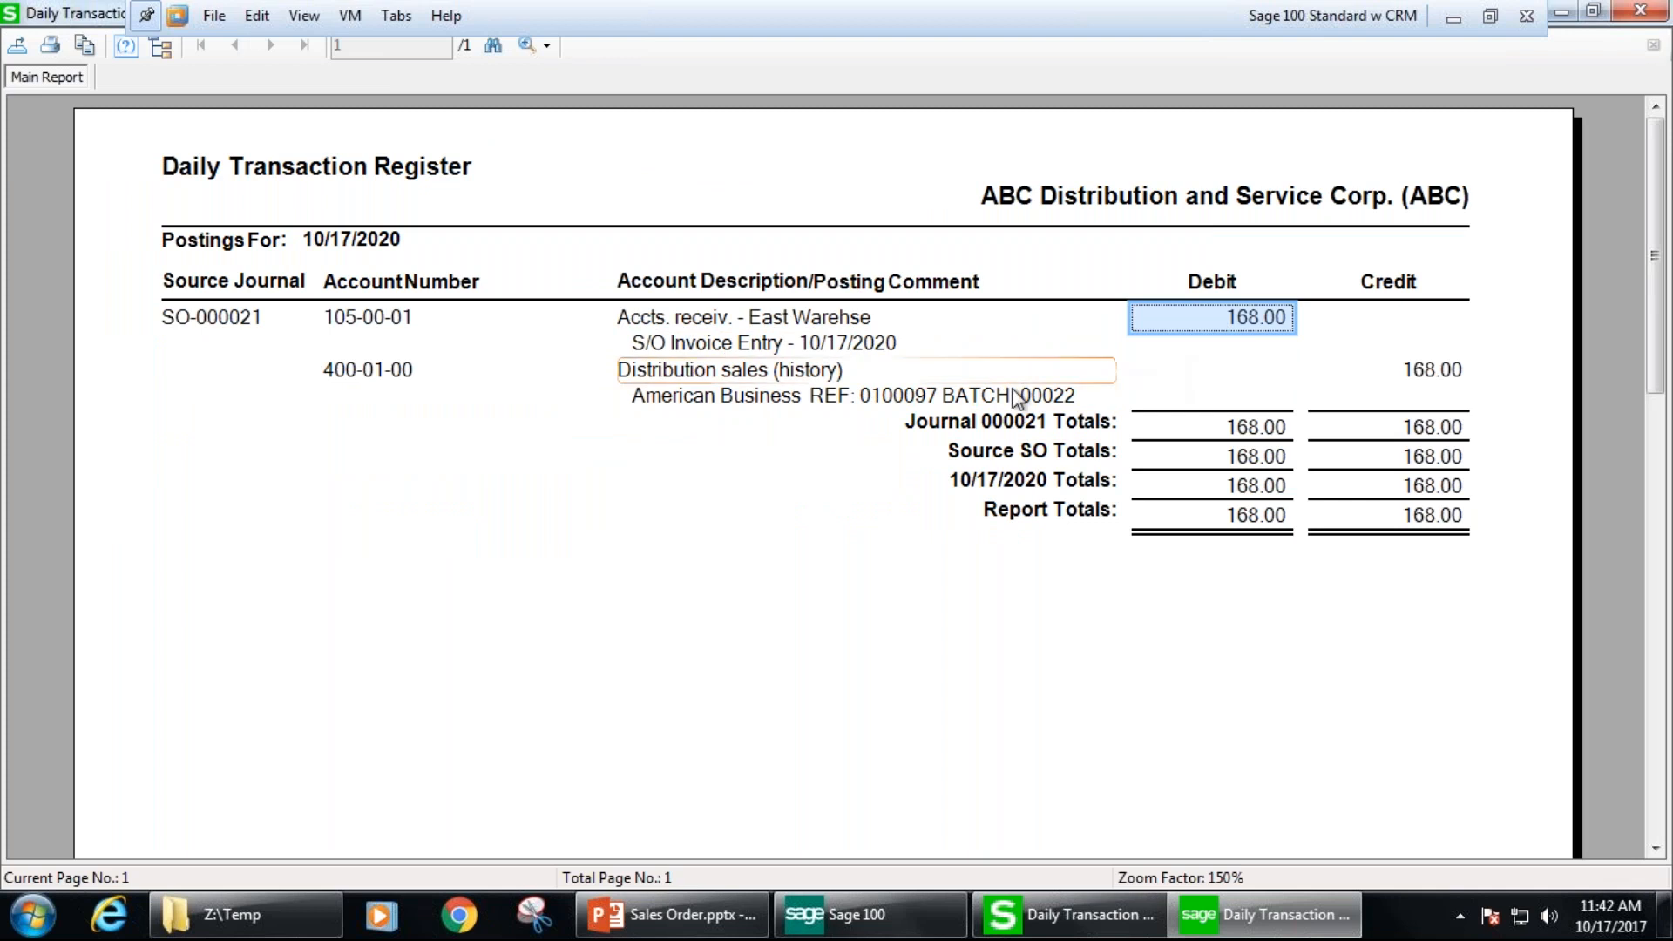
click(784, 373)
click(1449, 373)
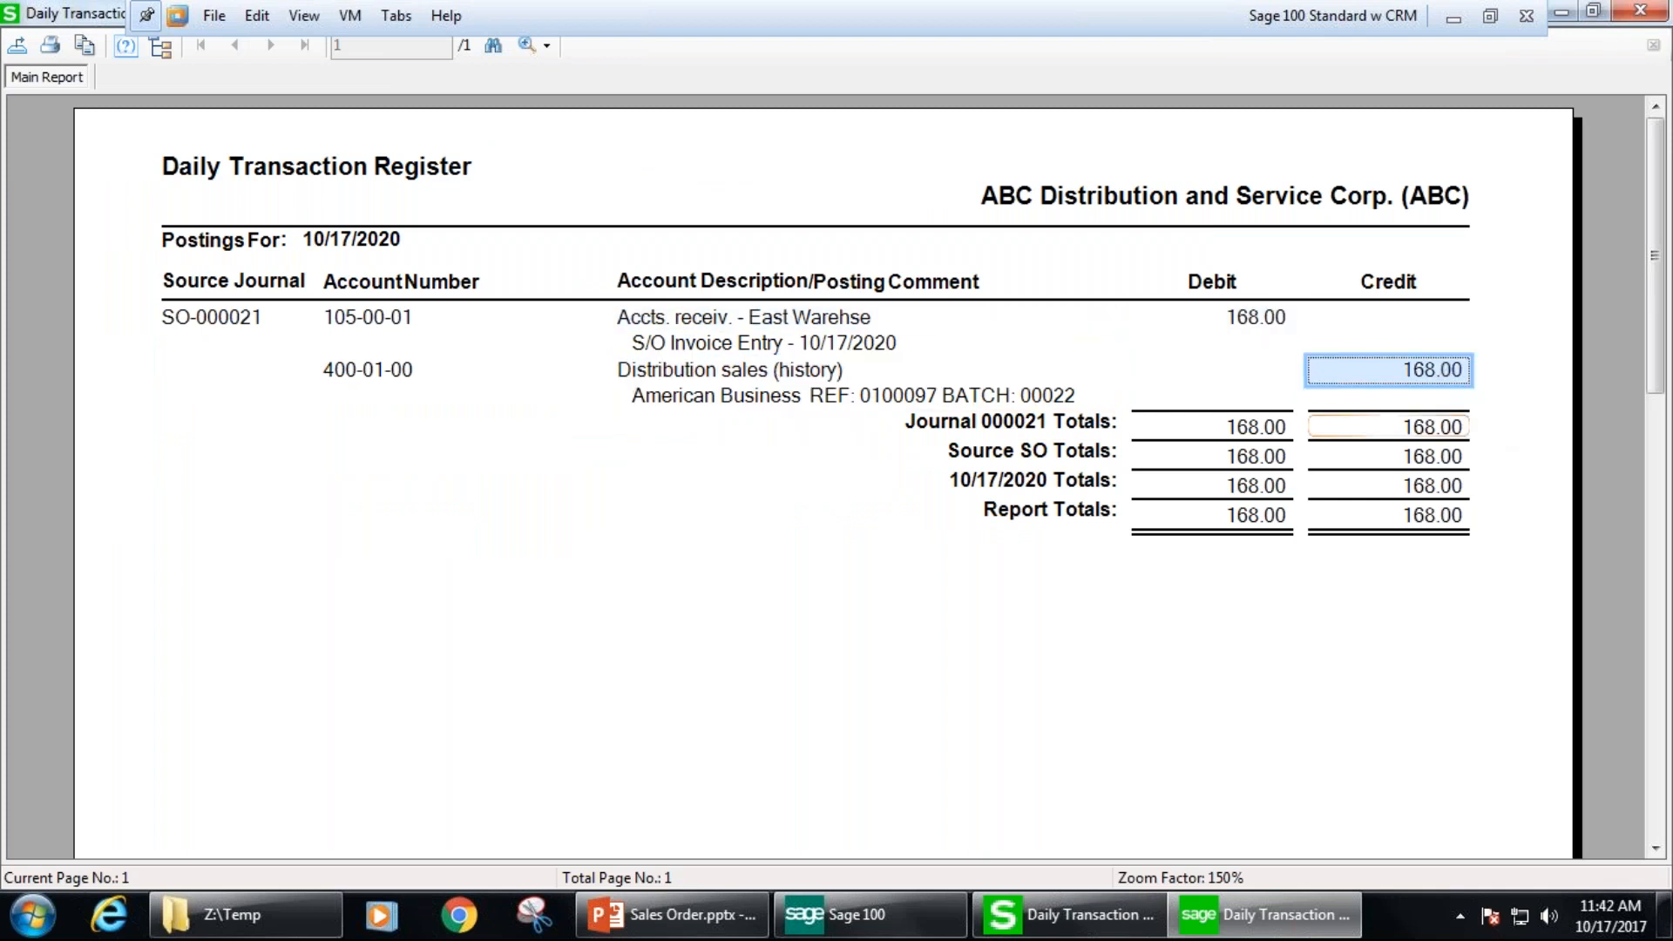
click(1259, 321)
click(1385, 369)
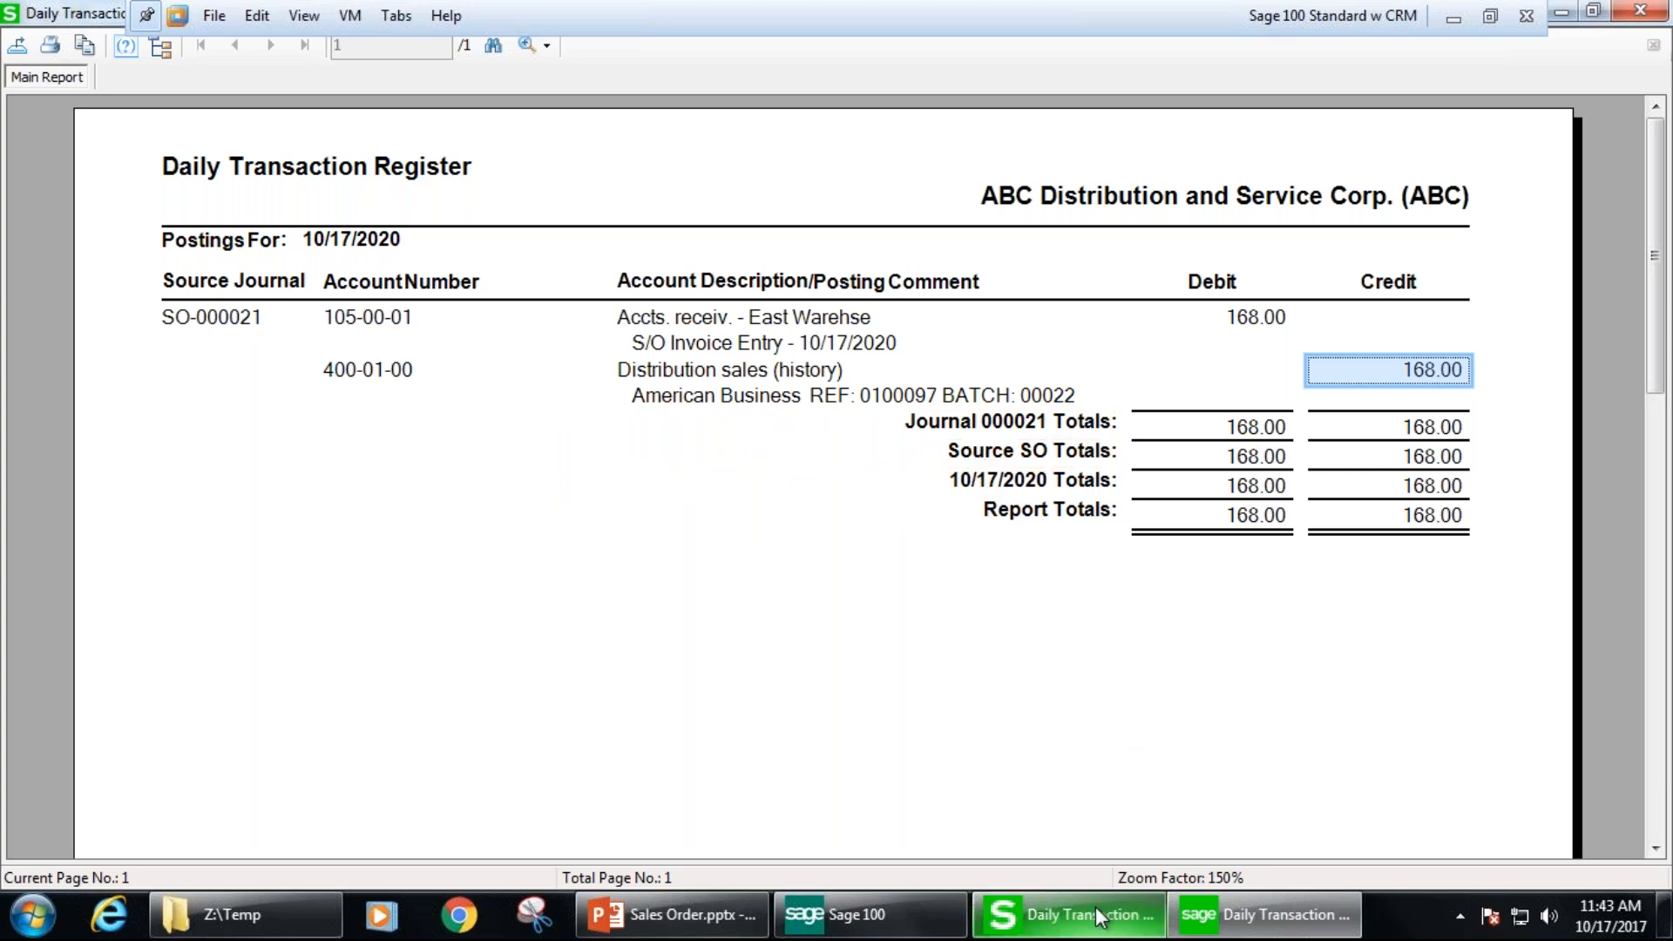
- Return to the Sage 100 task list and expand the Purchase Order module's Main tasks
click(904, 917)
drag(590, 550, 593, 660)
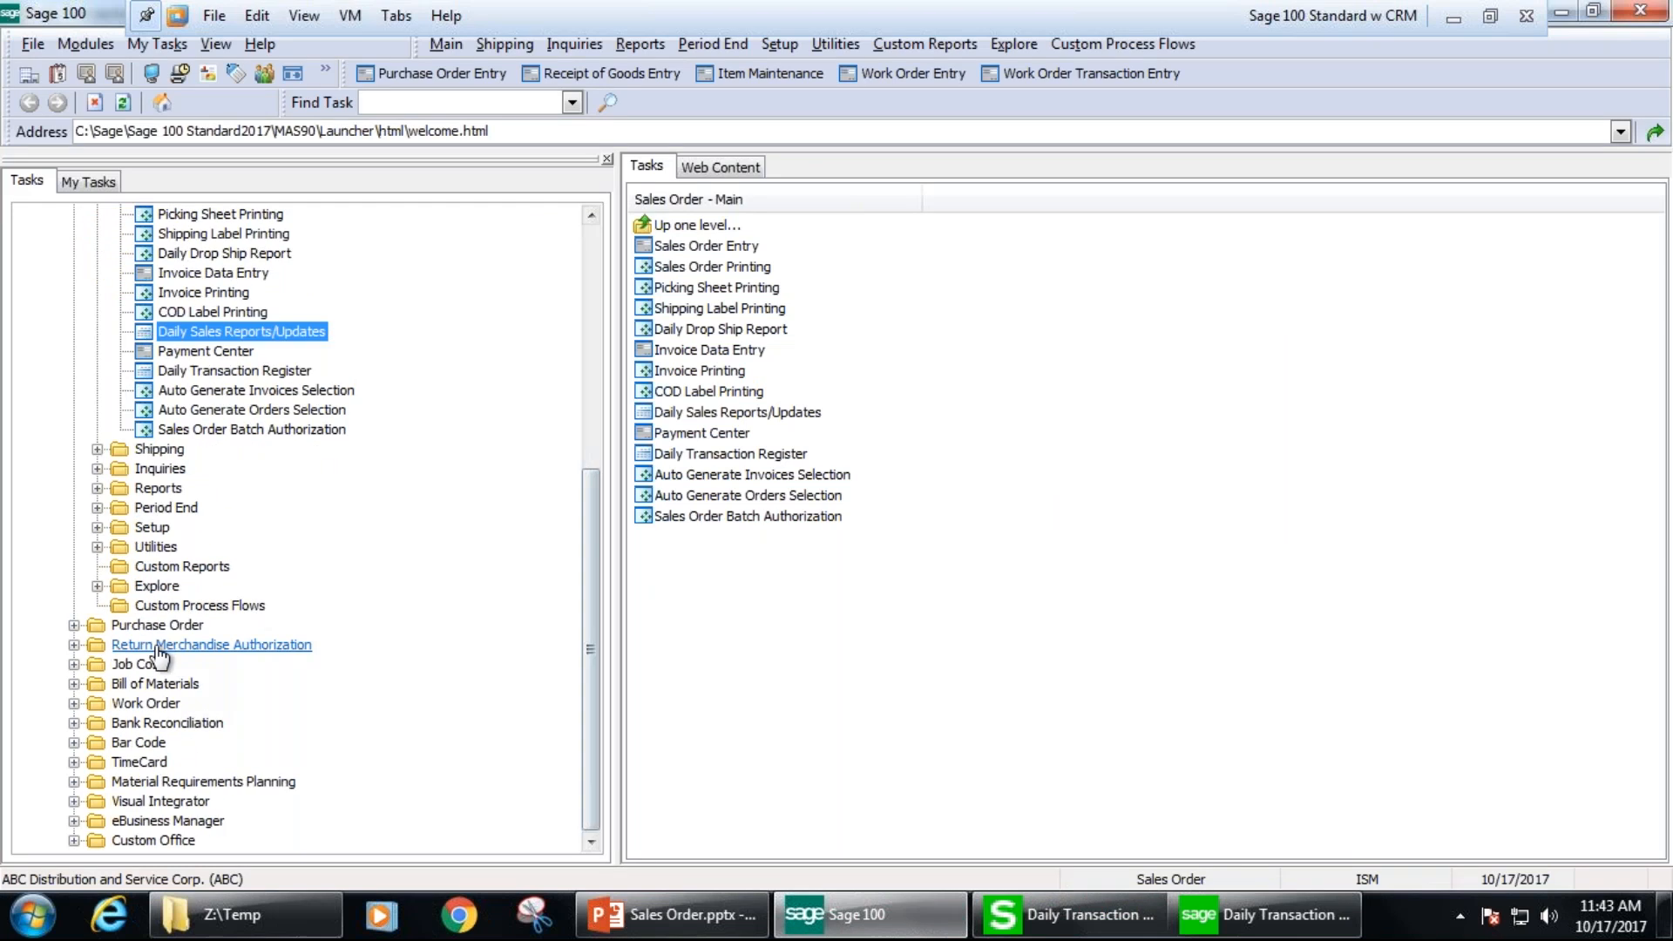
click(74, 624)
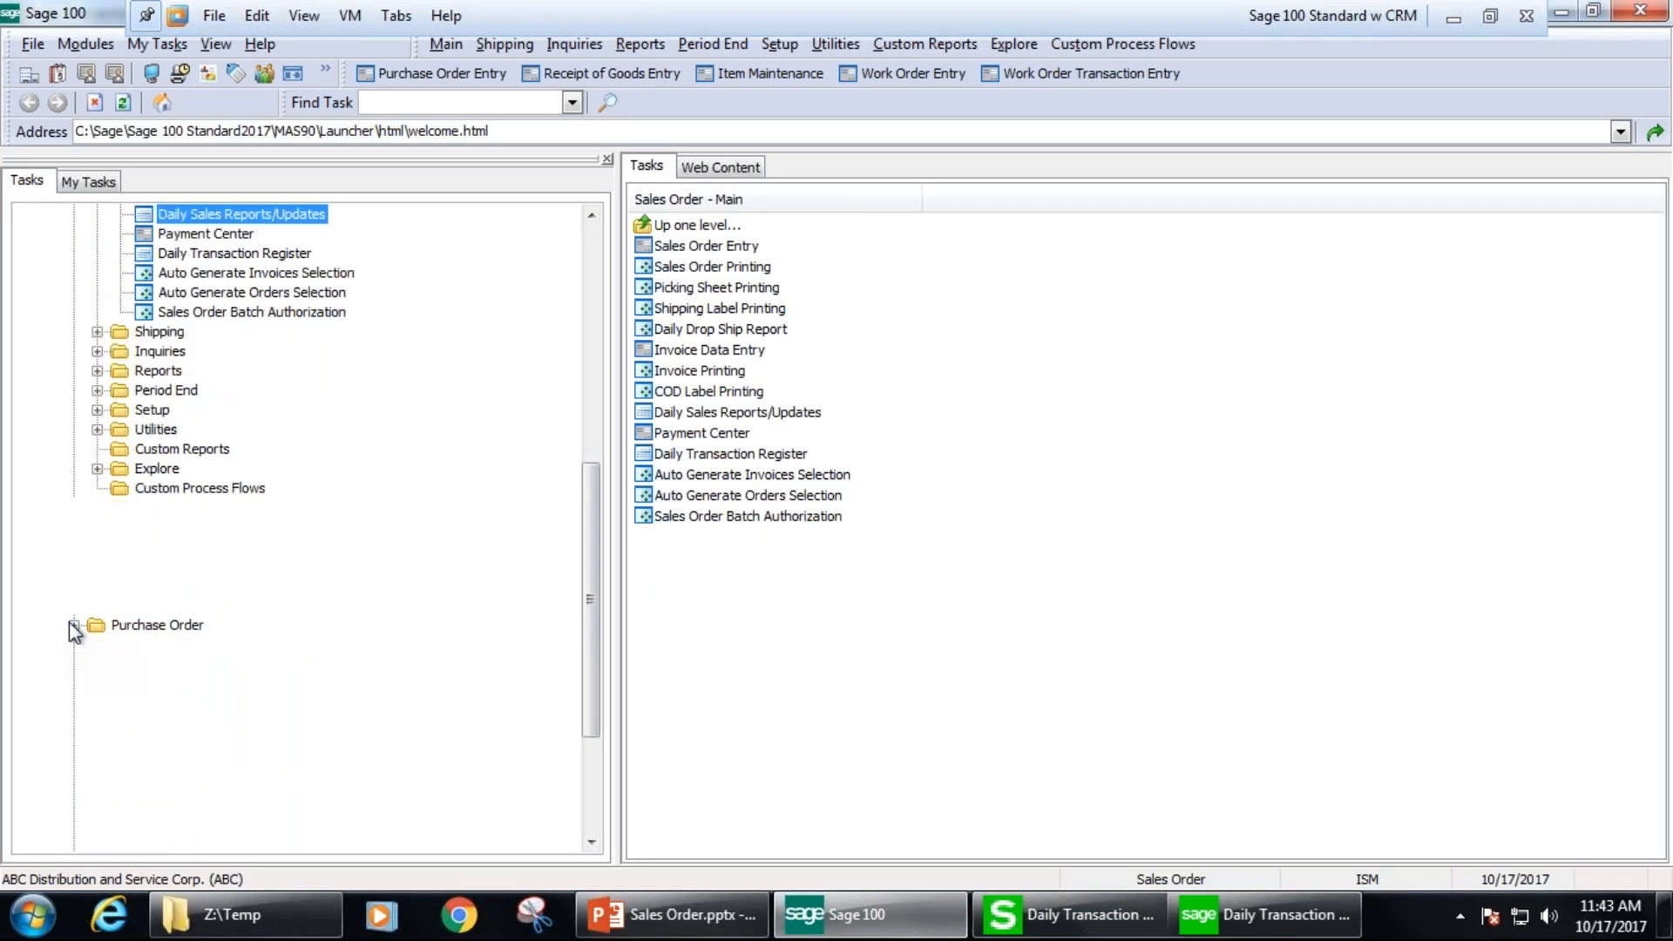
click(97, 527)
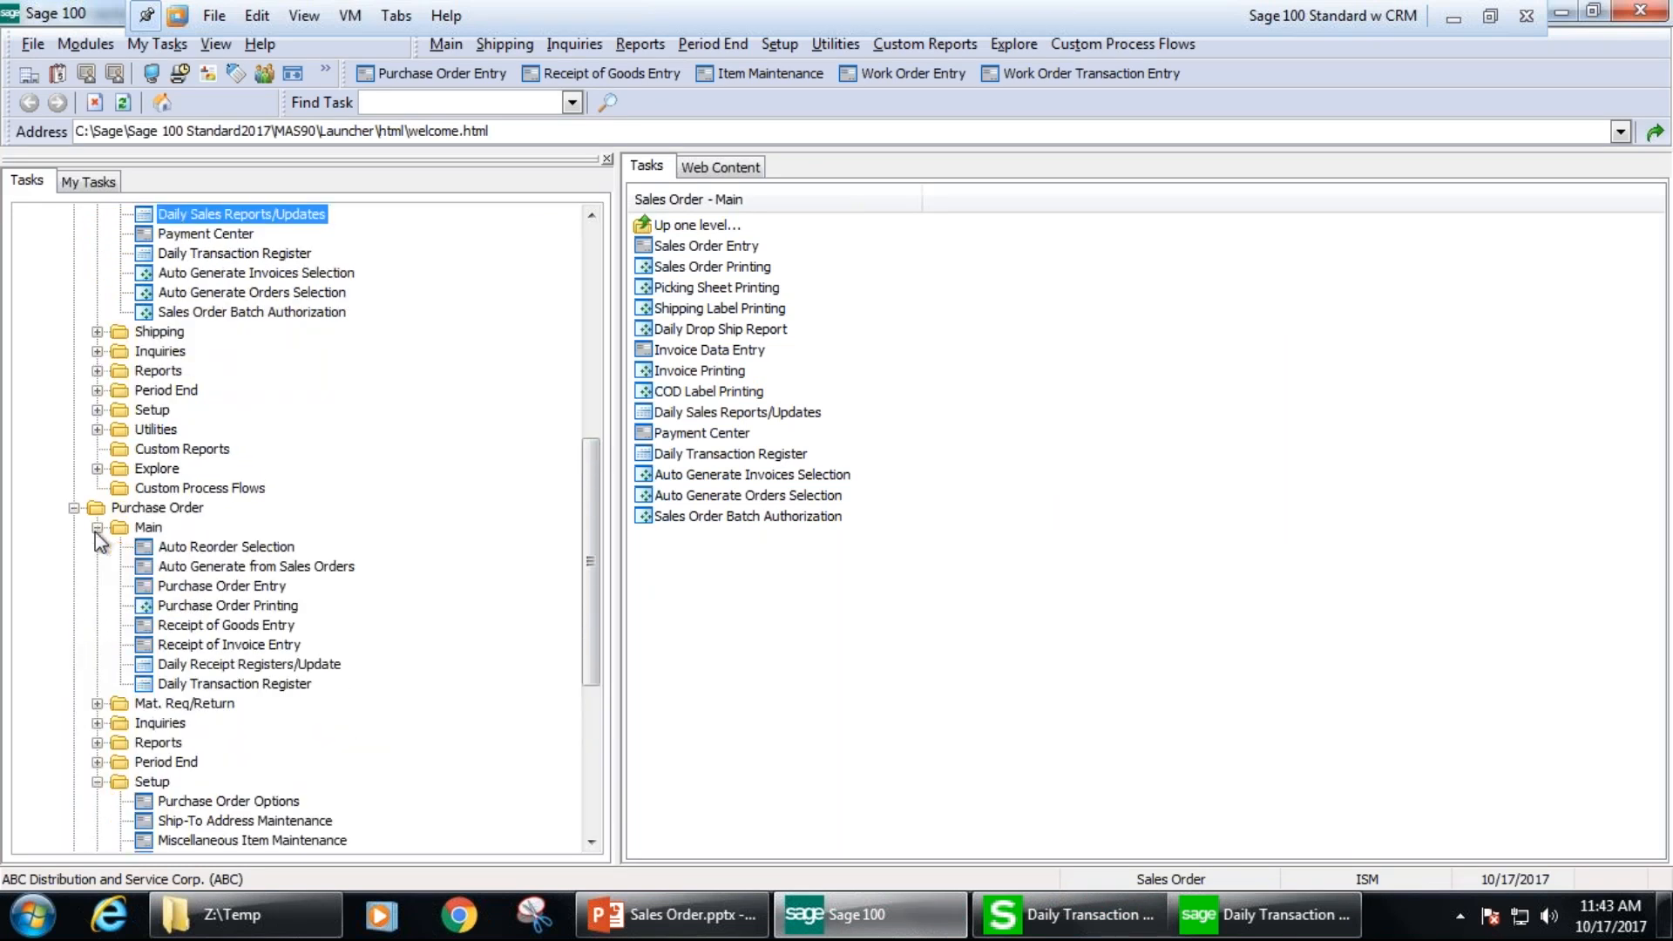
- Check the purchase order list in a new Receipt of Goods Entry for the drop ship order, and close the receipt without saving
click(220, 631)
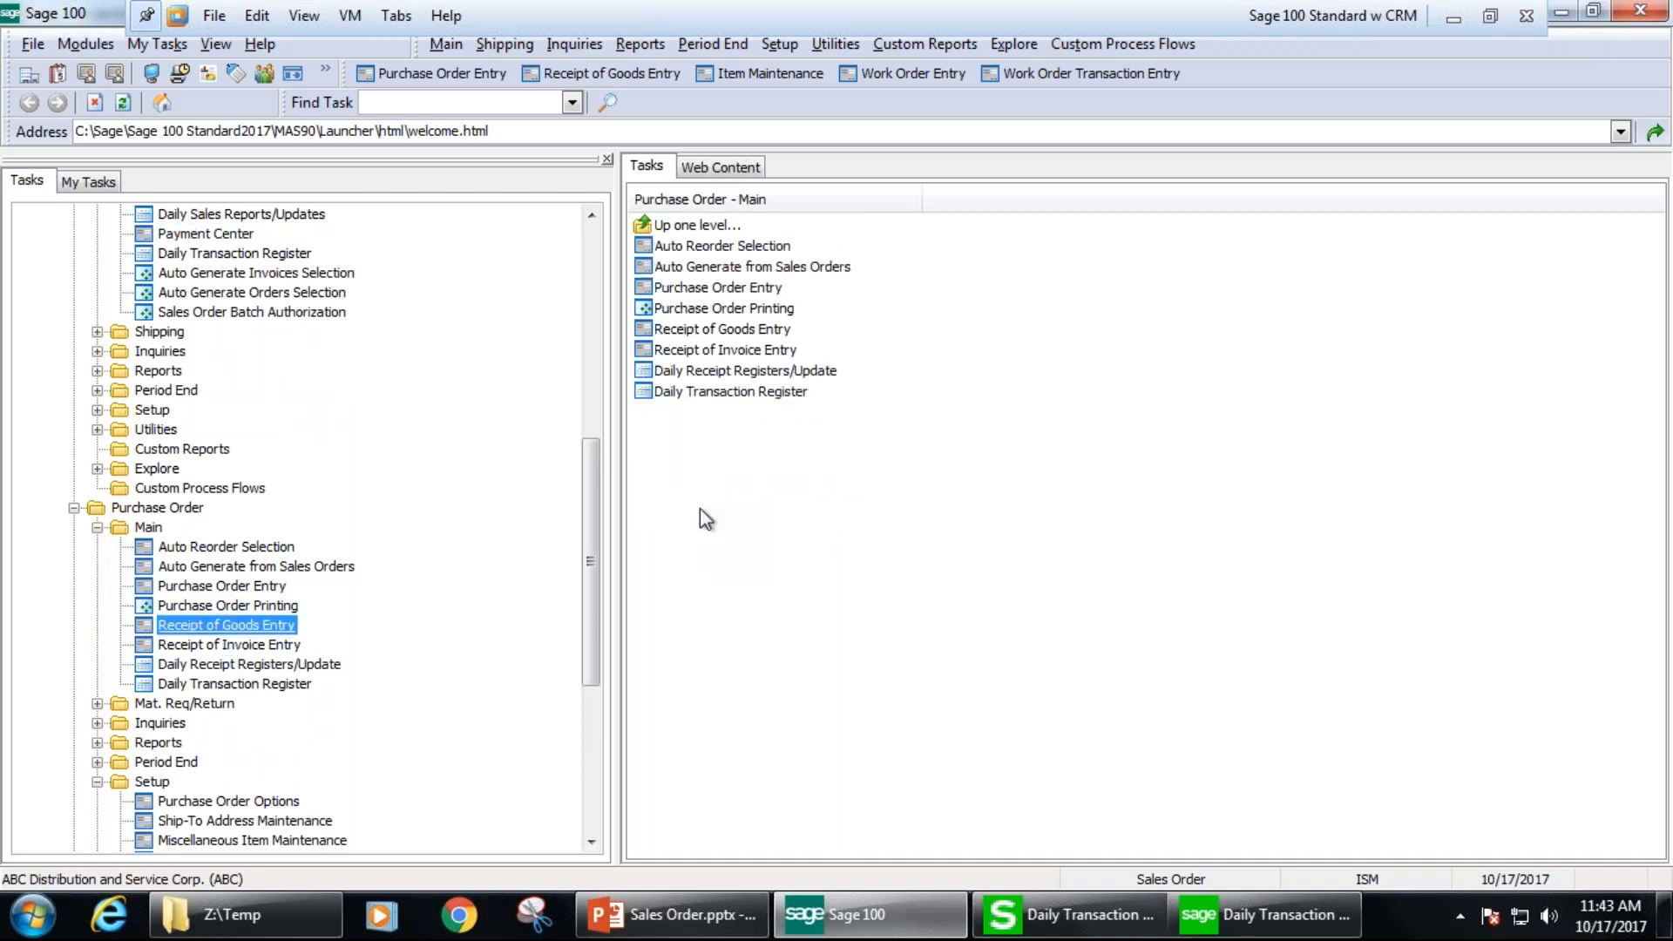
click(749, 329)
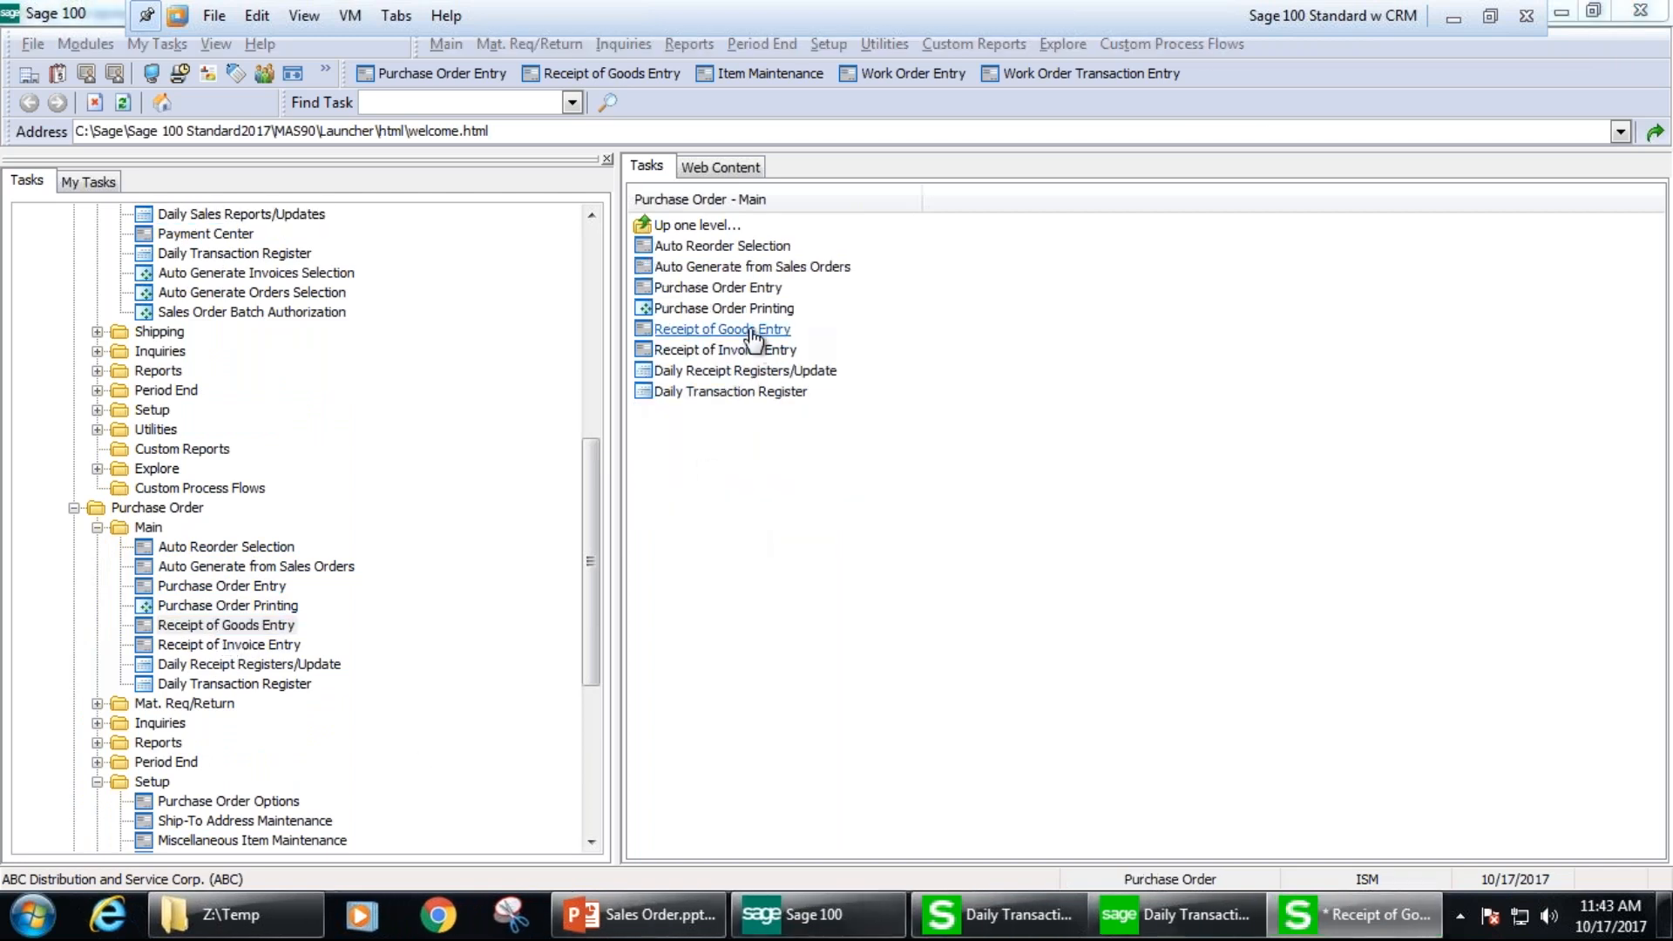
click(663, 200)
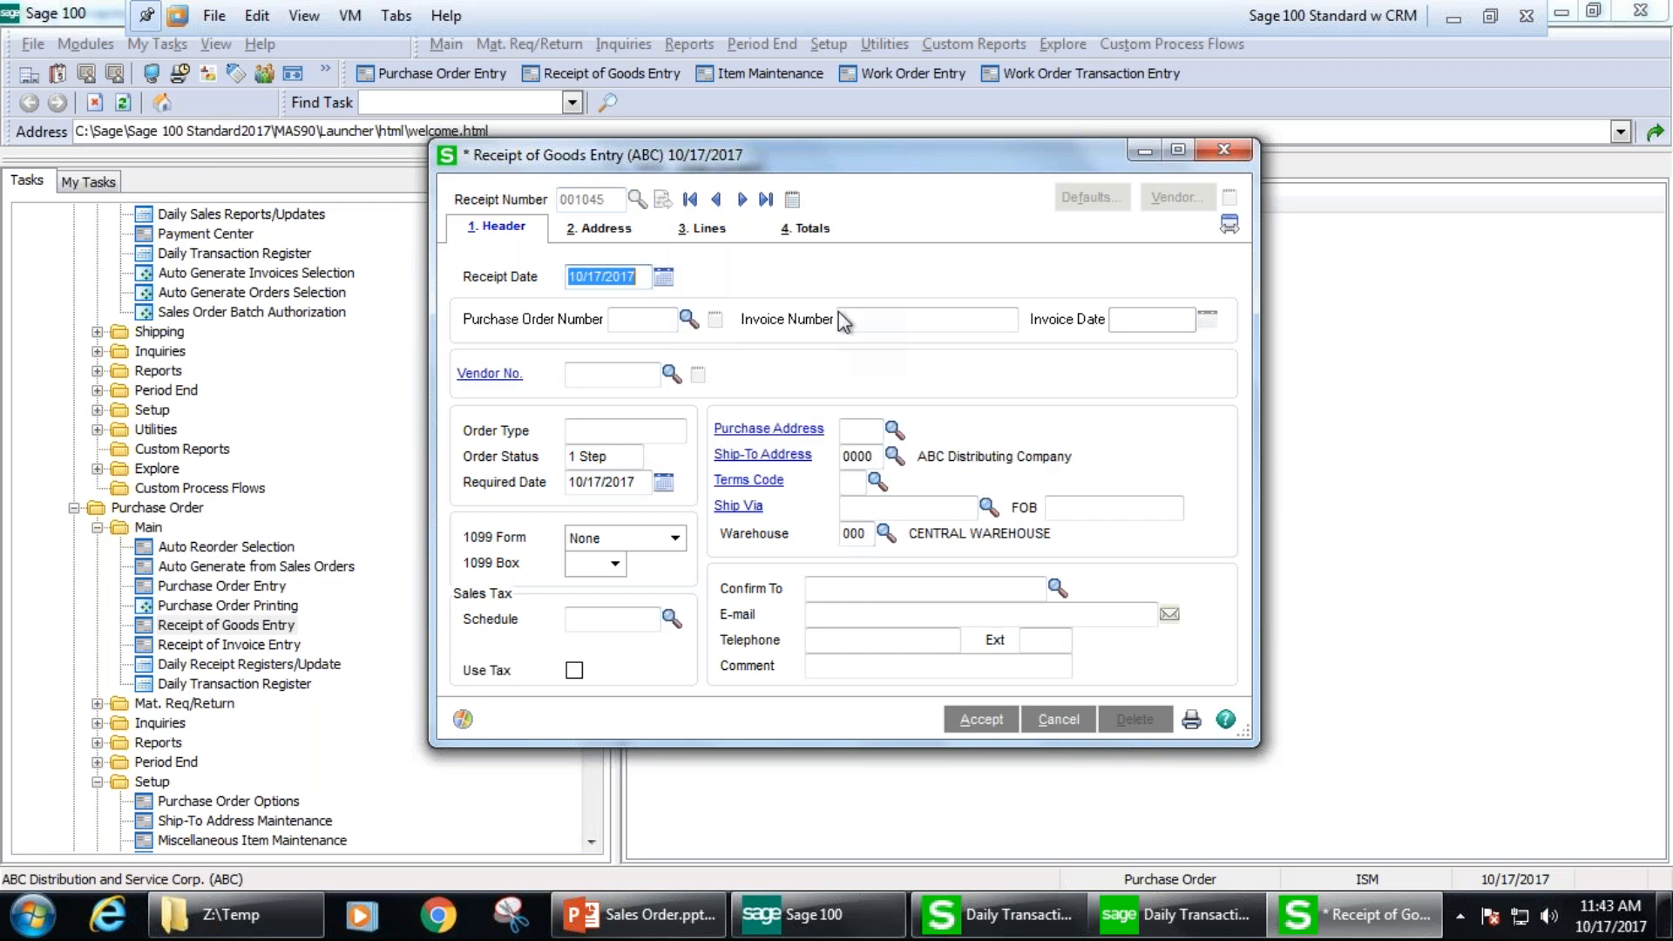
key(Tab)
click(693, 323)
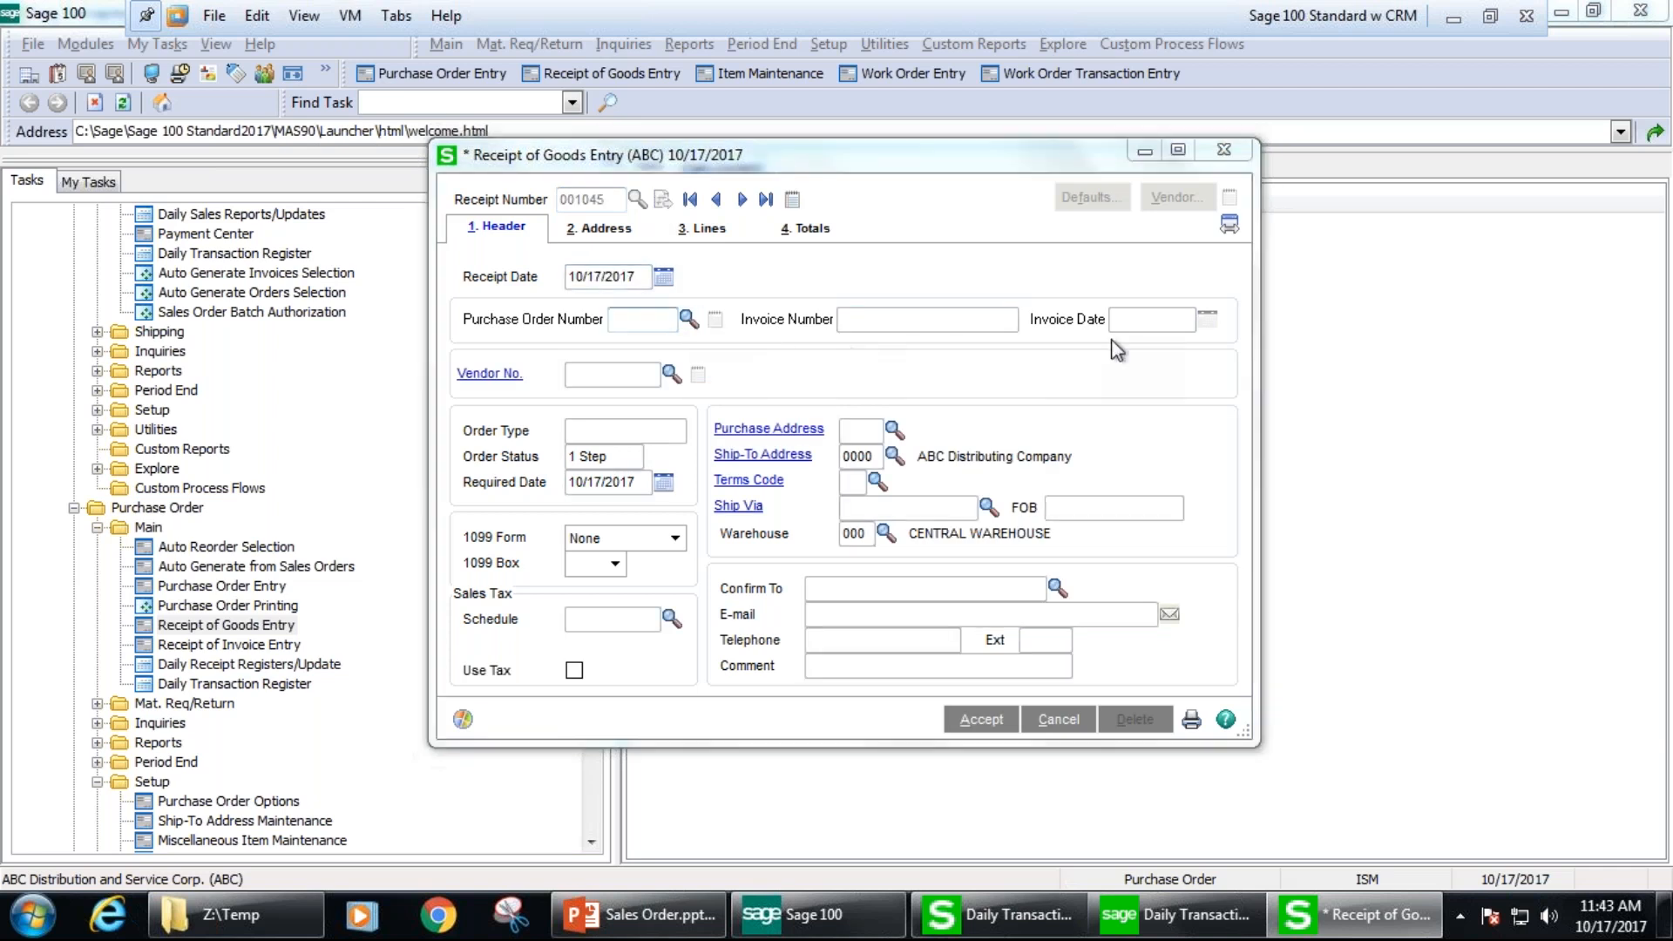
scroll(1150, 478, down, 7)
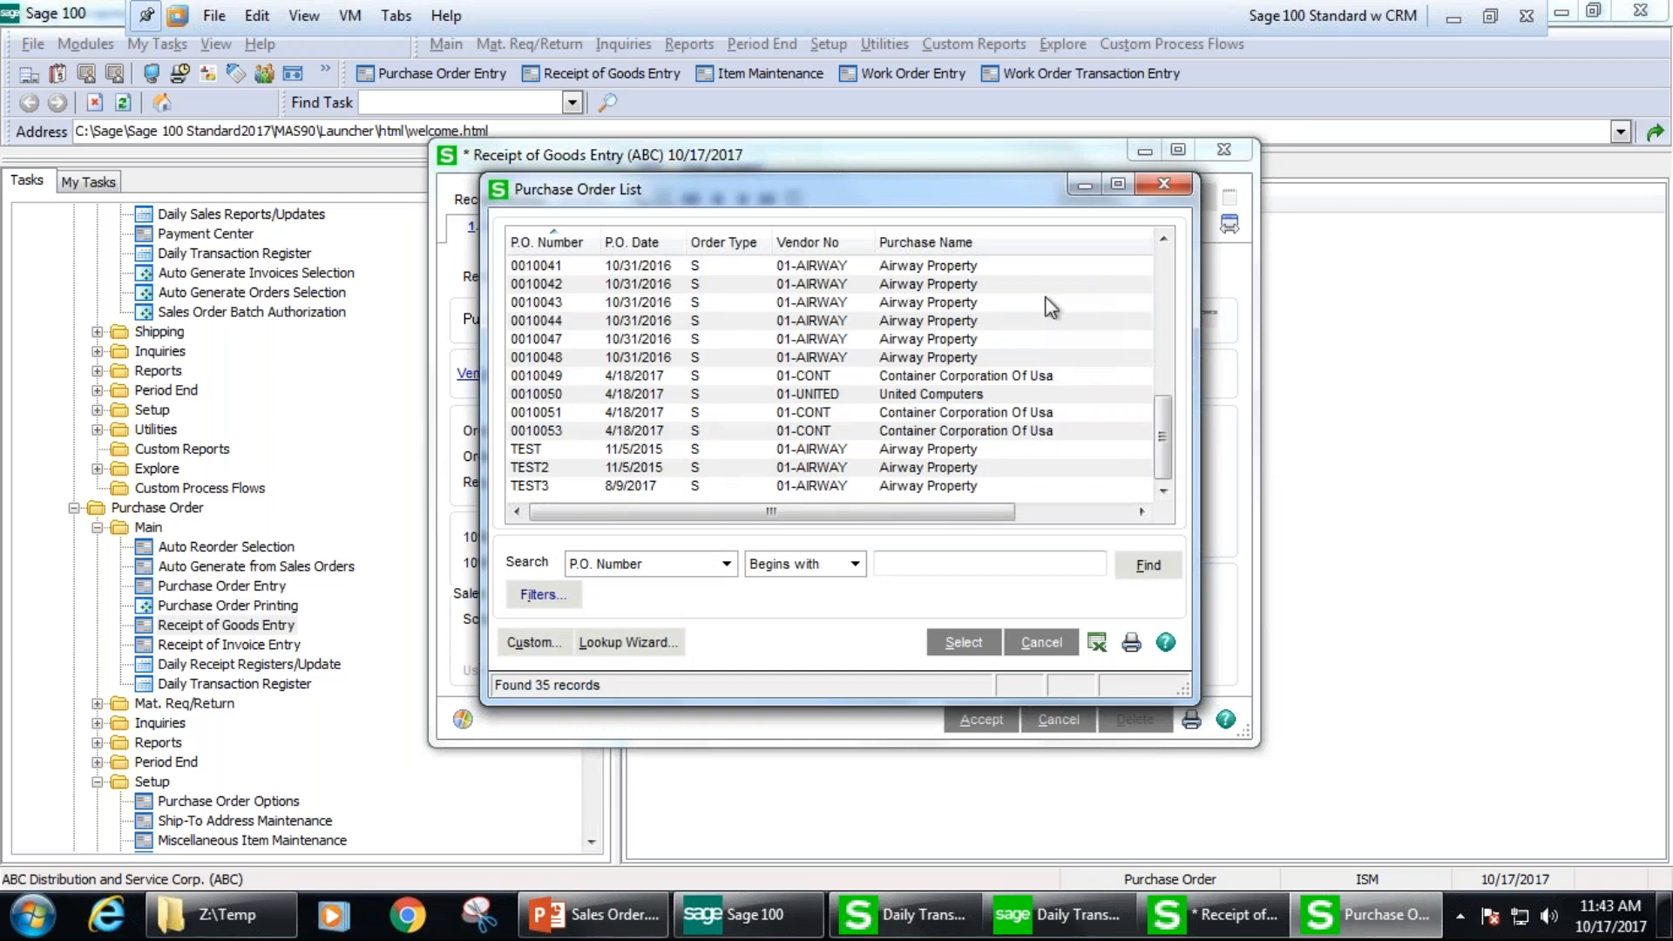
click(1156, 187)
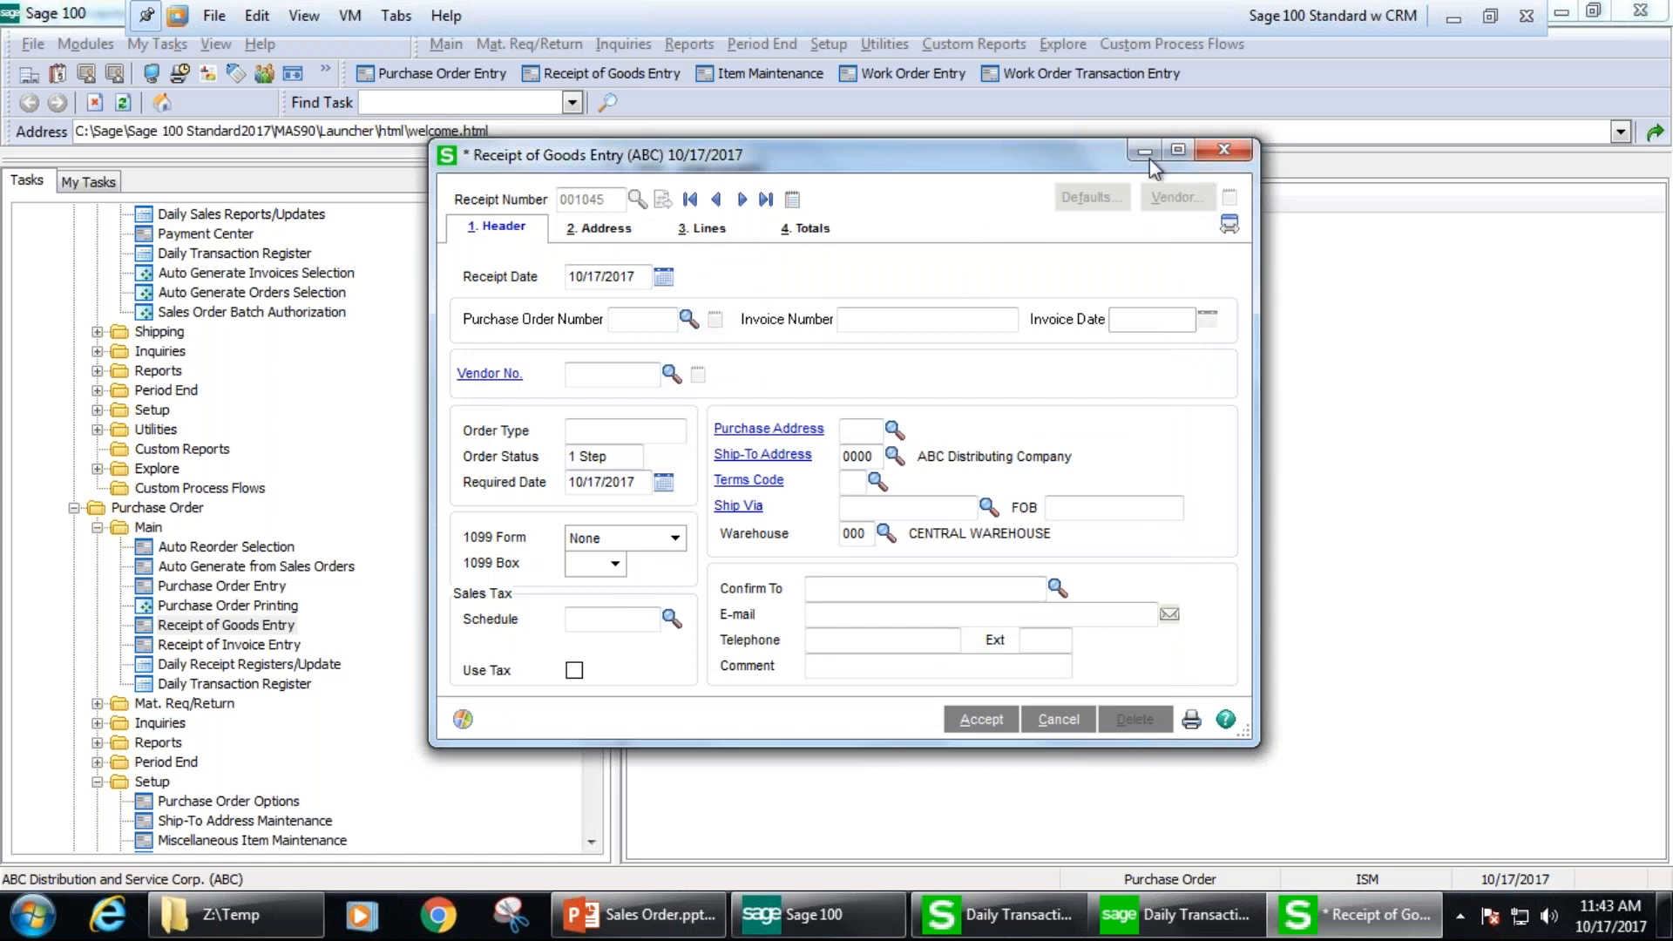
click(1224, 152)
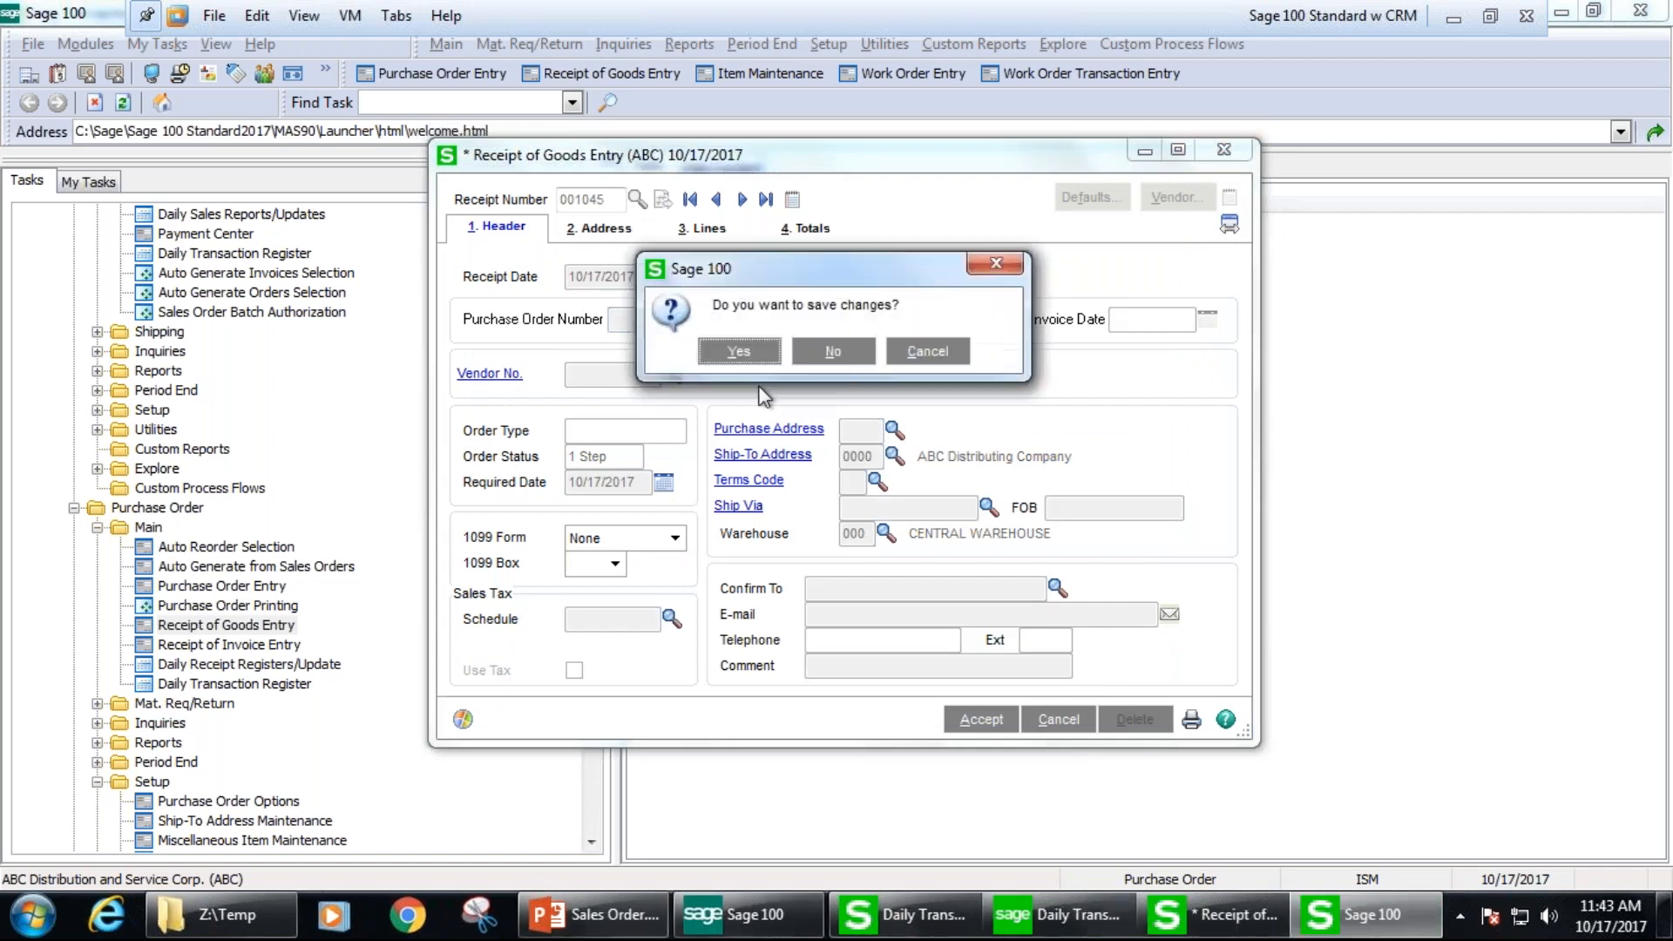
click(832, 350)
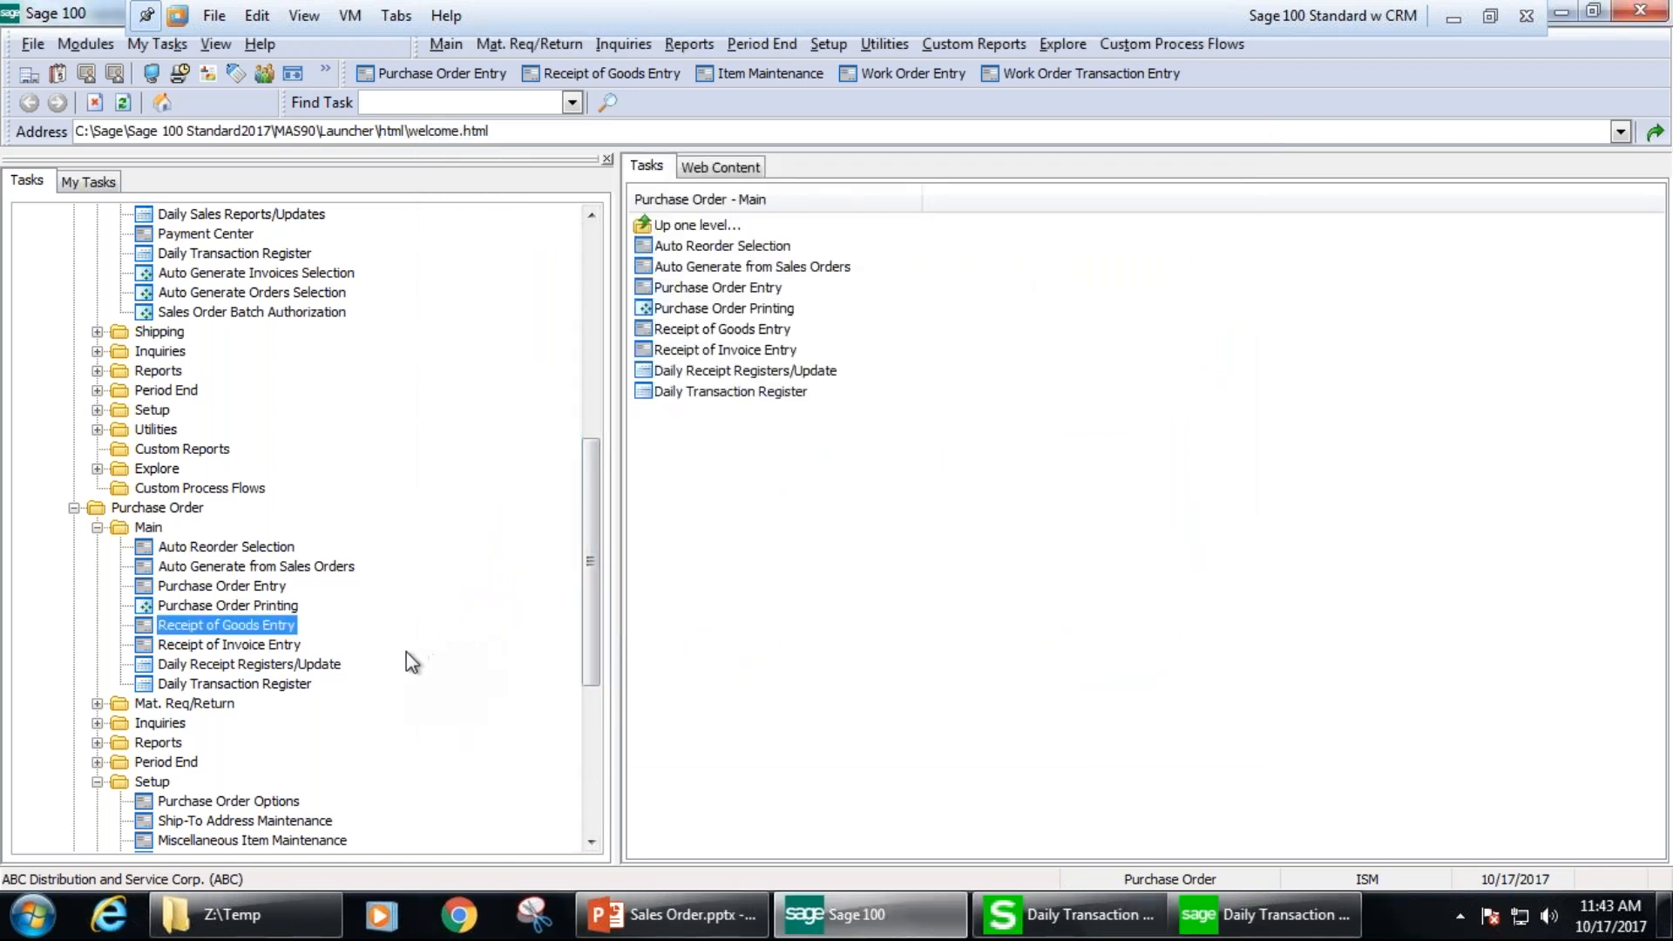
- Start a Receipt of Invoice Entry with the next receipt number, based on the 10/17/2017 drop ship purchase order for Container Corporation Of Usa
click(227, 646)
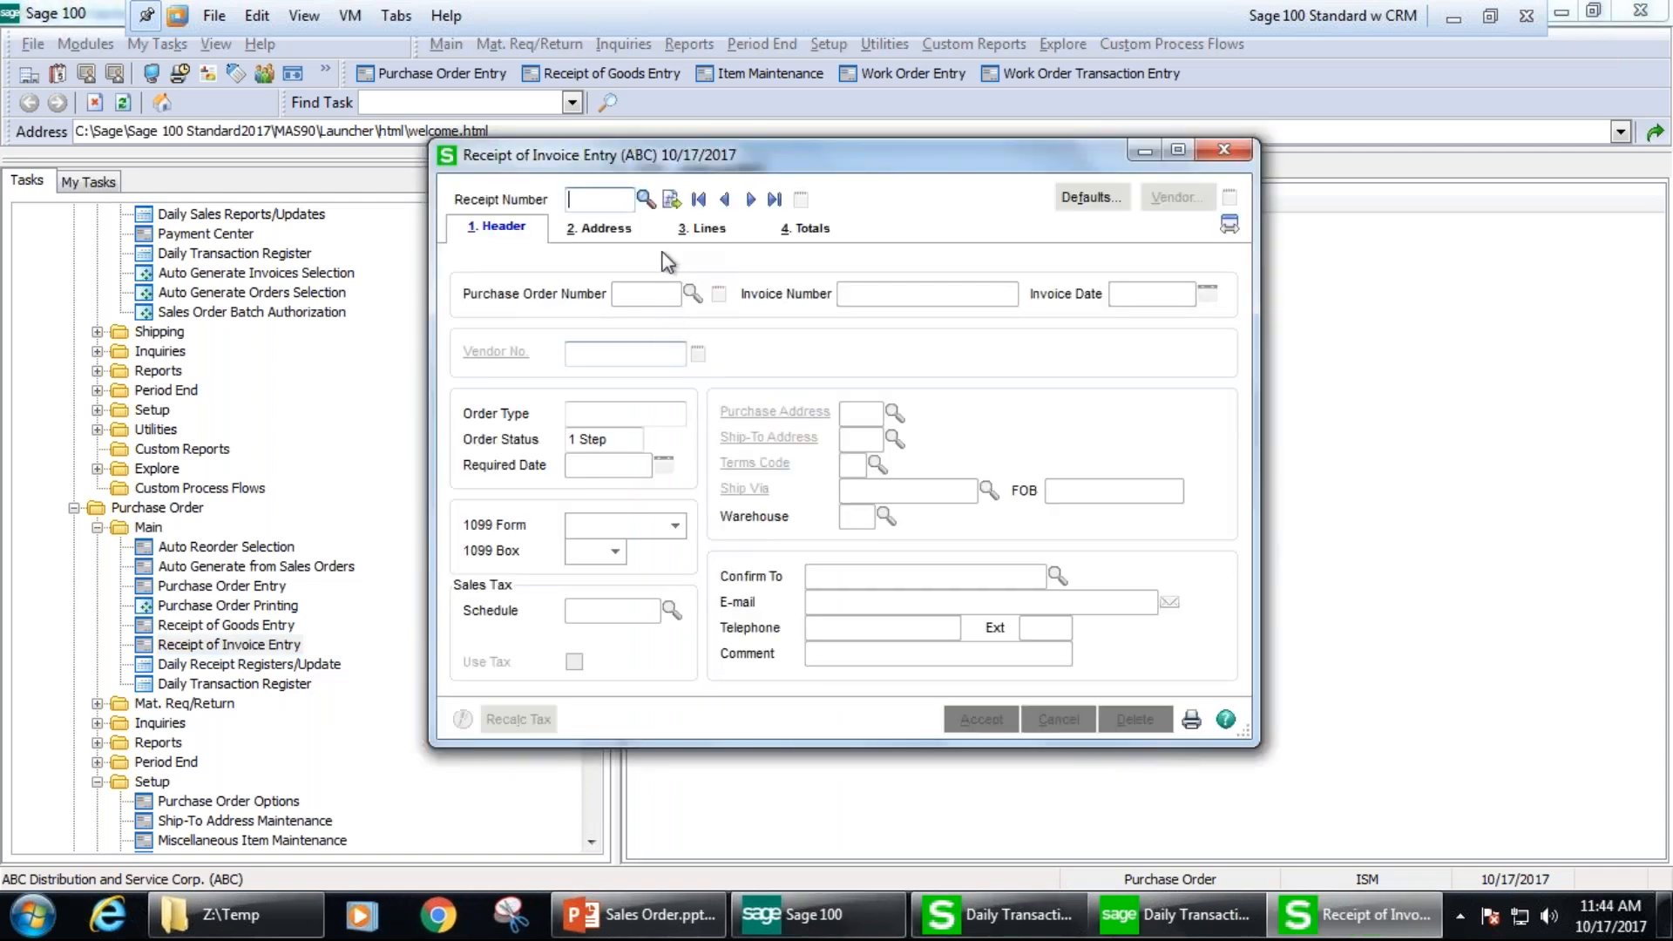
click(673, 201)
click(693, 294)
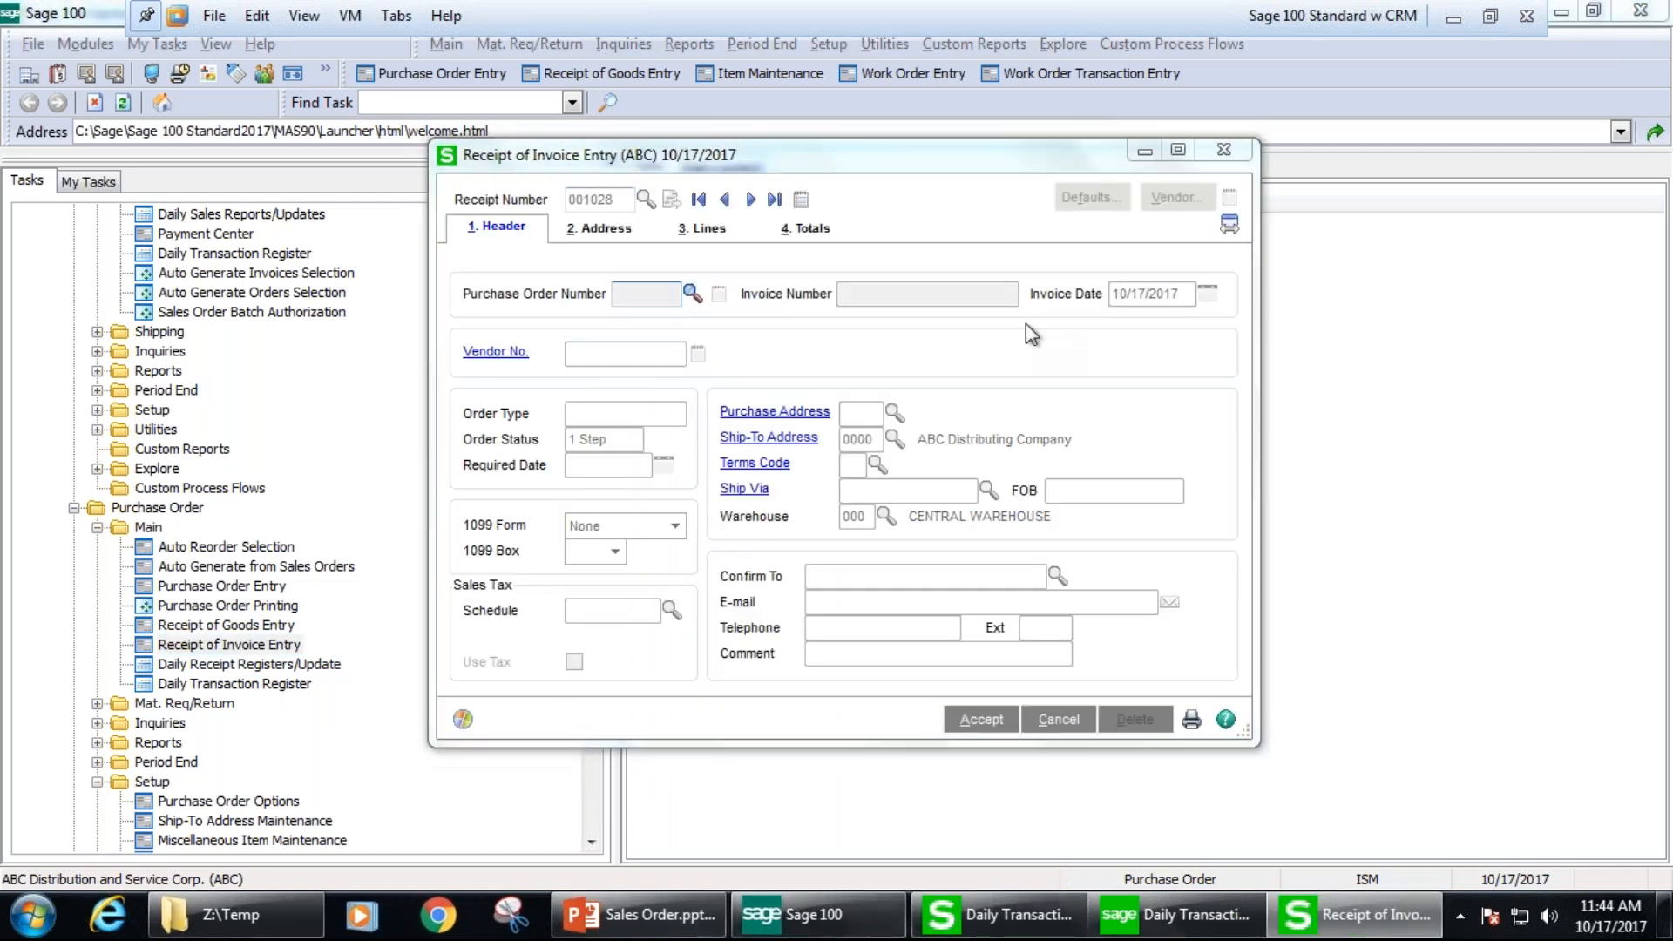
drag(1162, 286, 1163, 451)
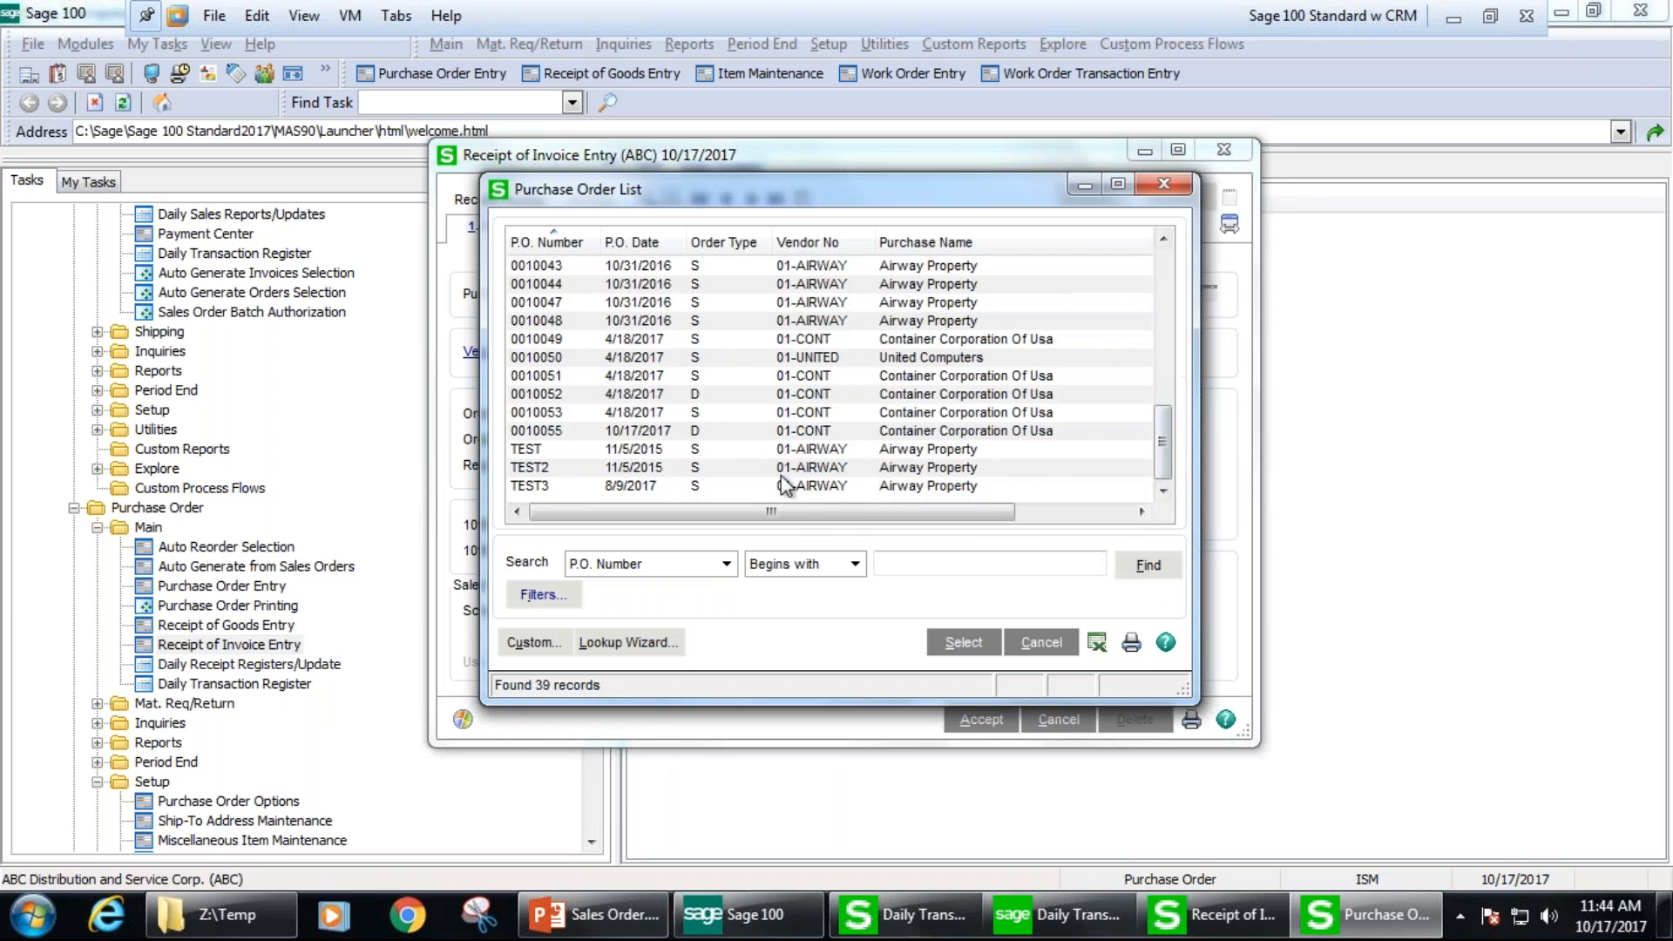
click(612, 435)
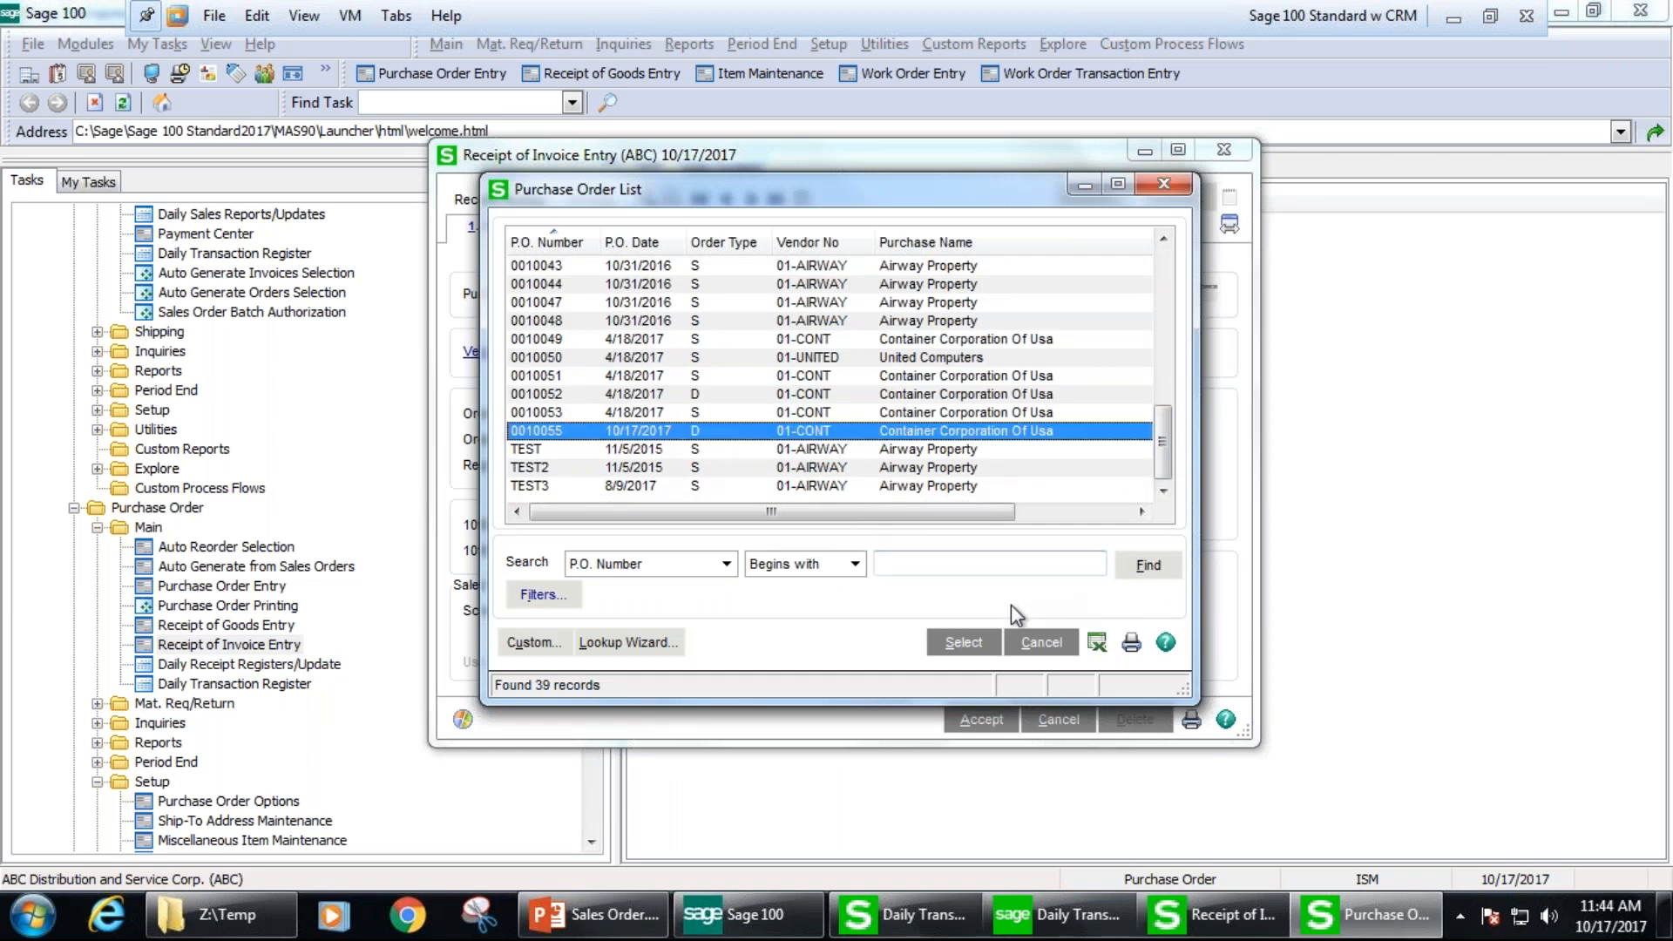
click(963, 643)
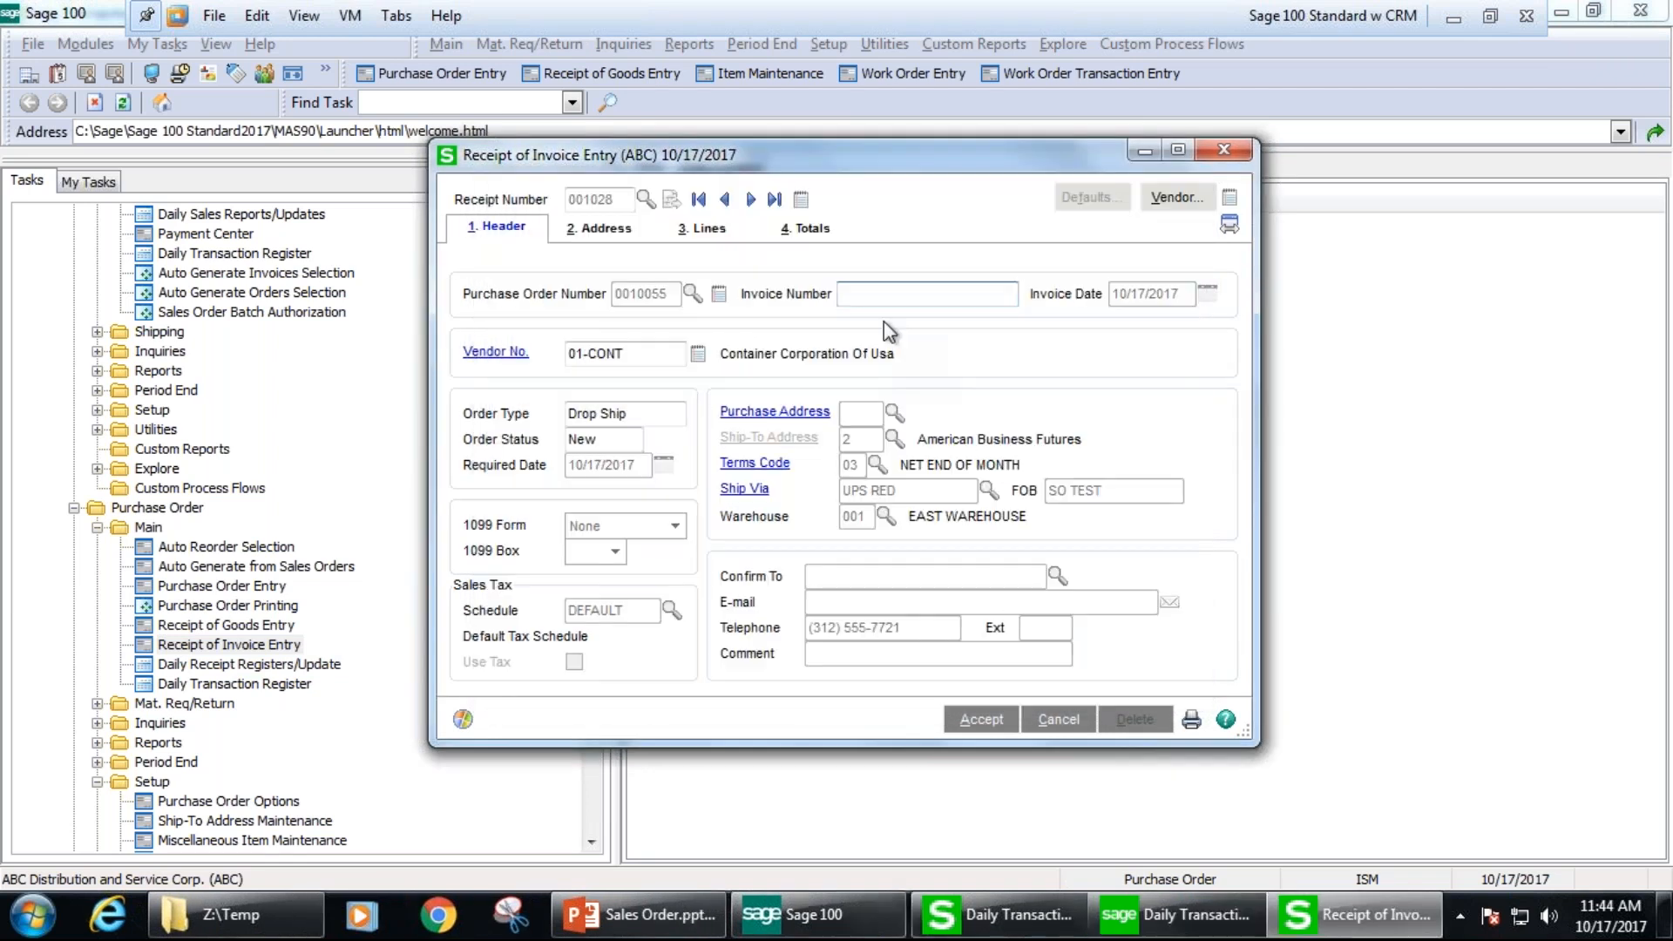
- Enter invoice number 12345679 on the receipt and invoice the complete purchase order
text(12345679)
key(Tab)
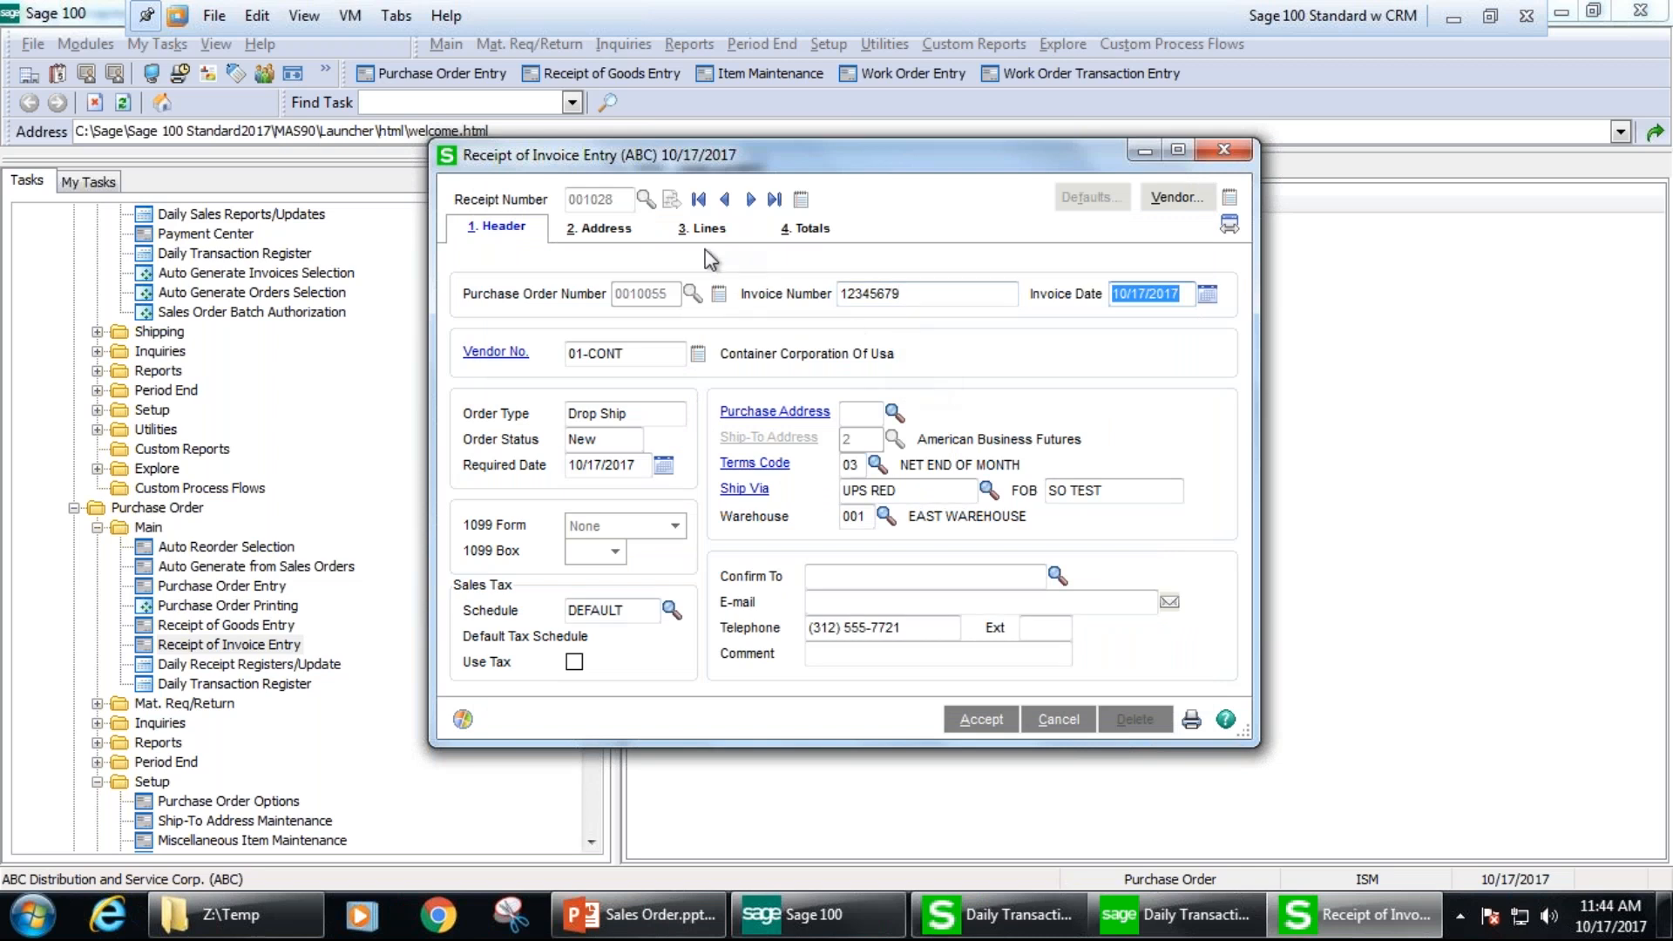
click(706, 231)
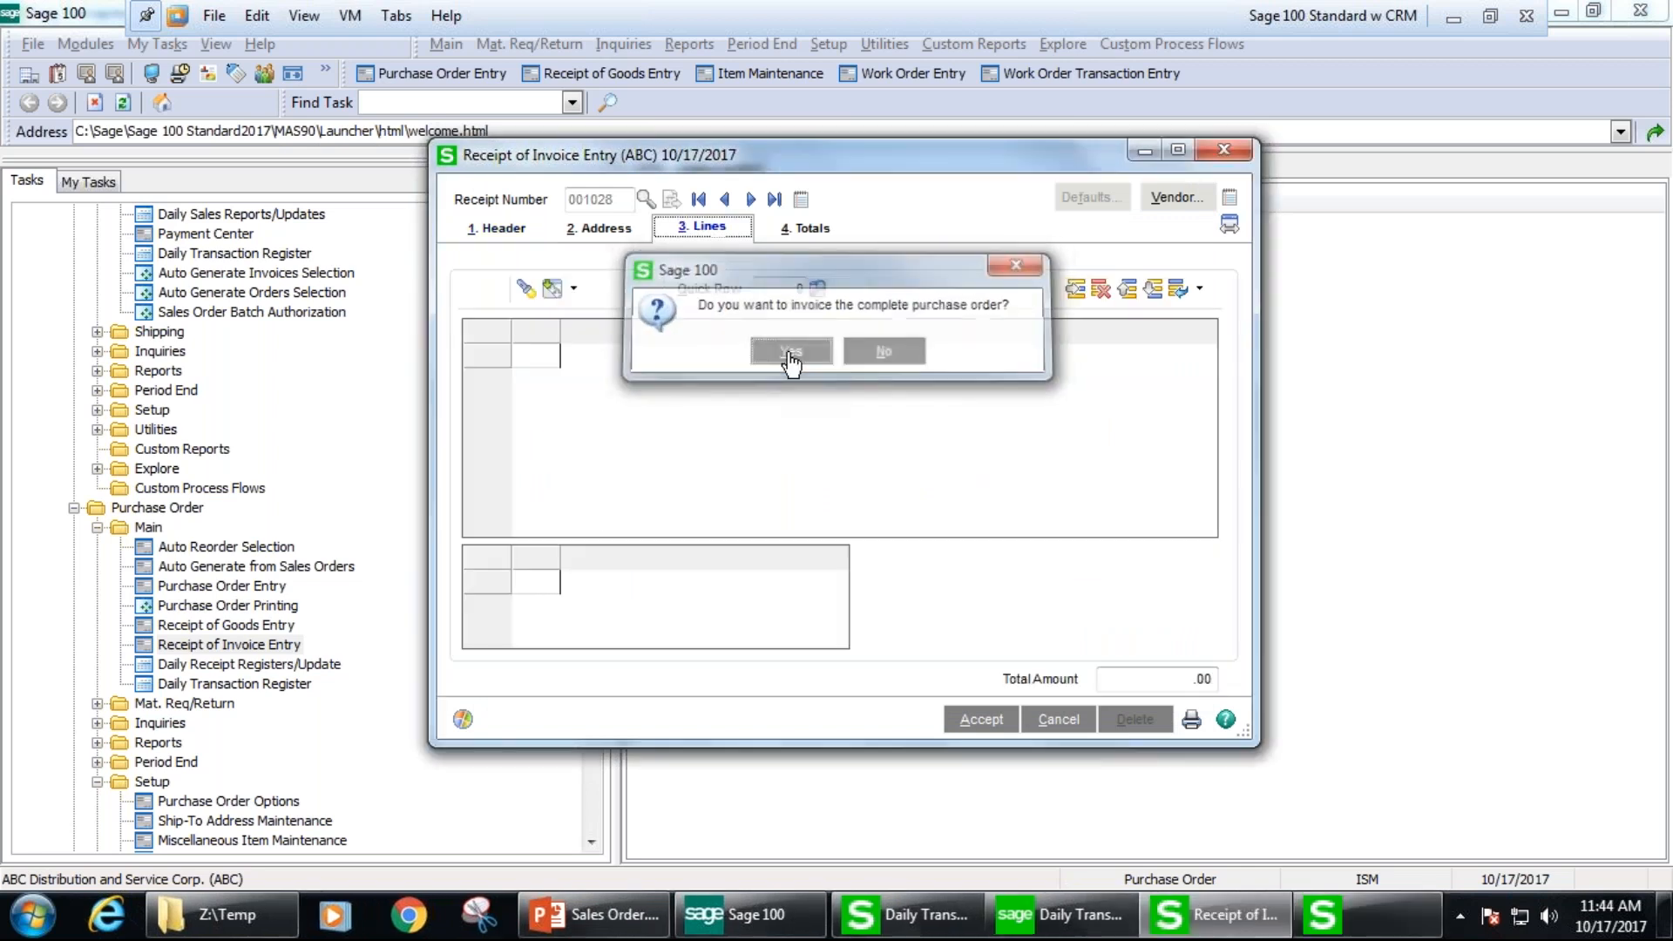
click(793, 350)
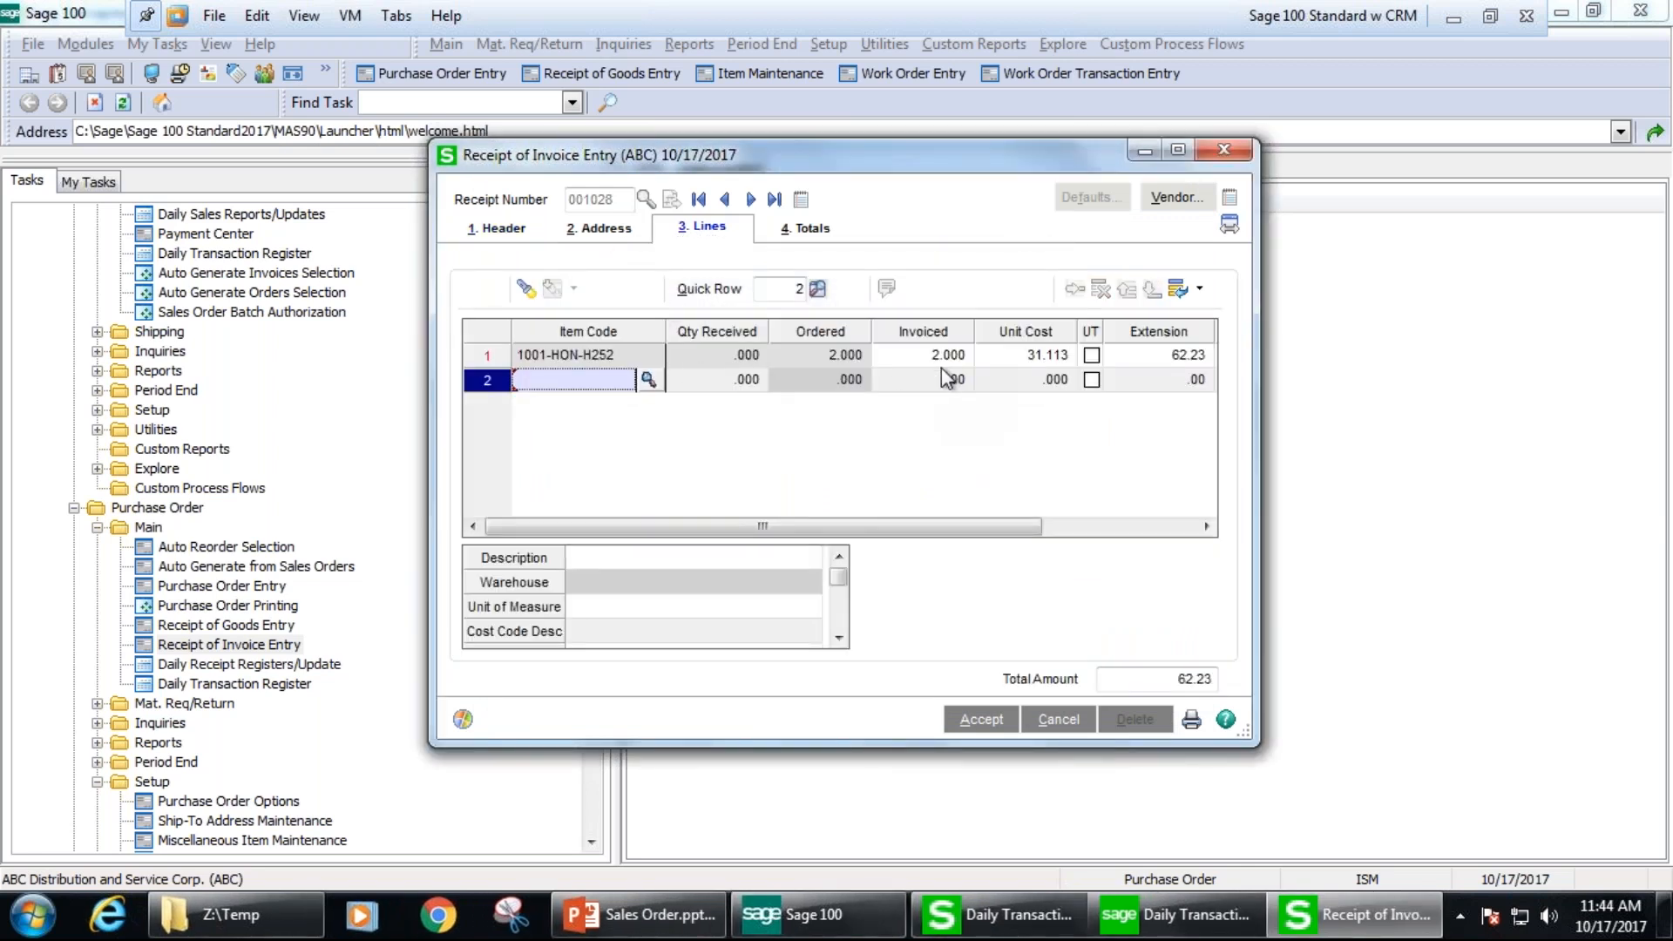
- Review the receipt's totals, accept the vendor invoice receipt and open the Daily Receipt Registers
key(alt+4)
click(983, 720)
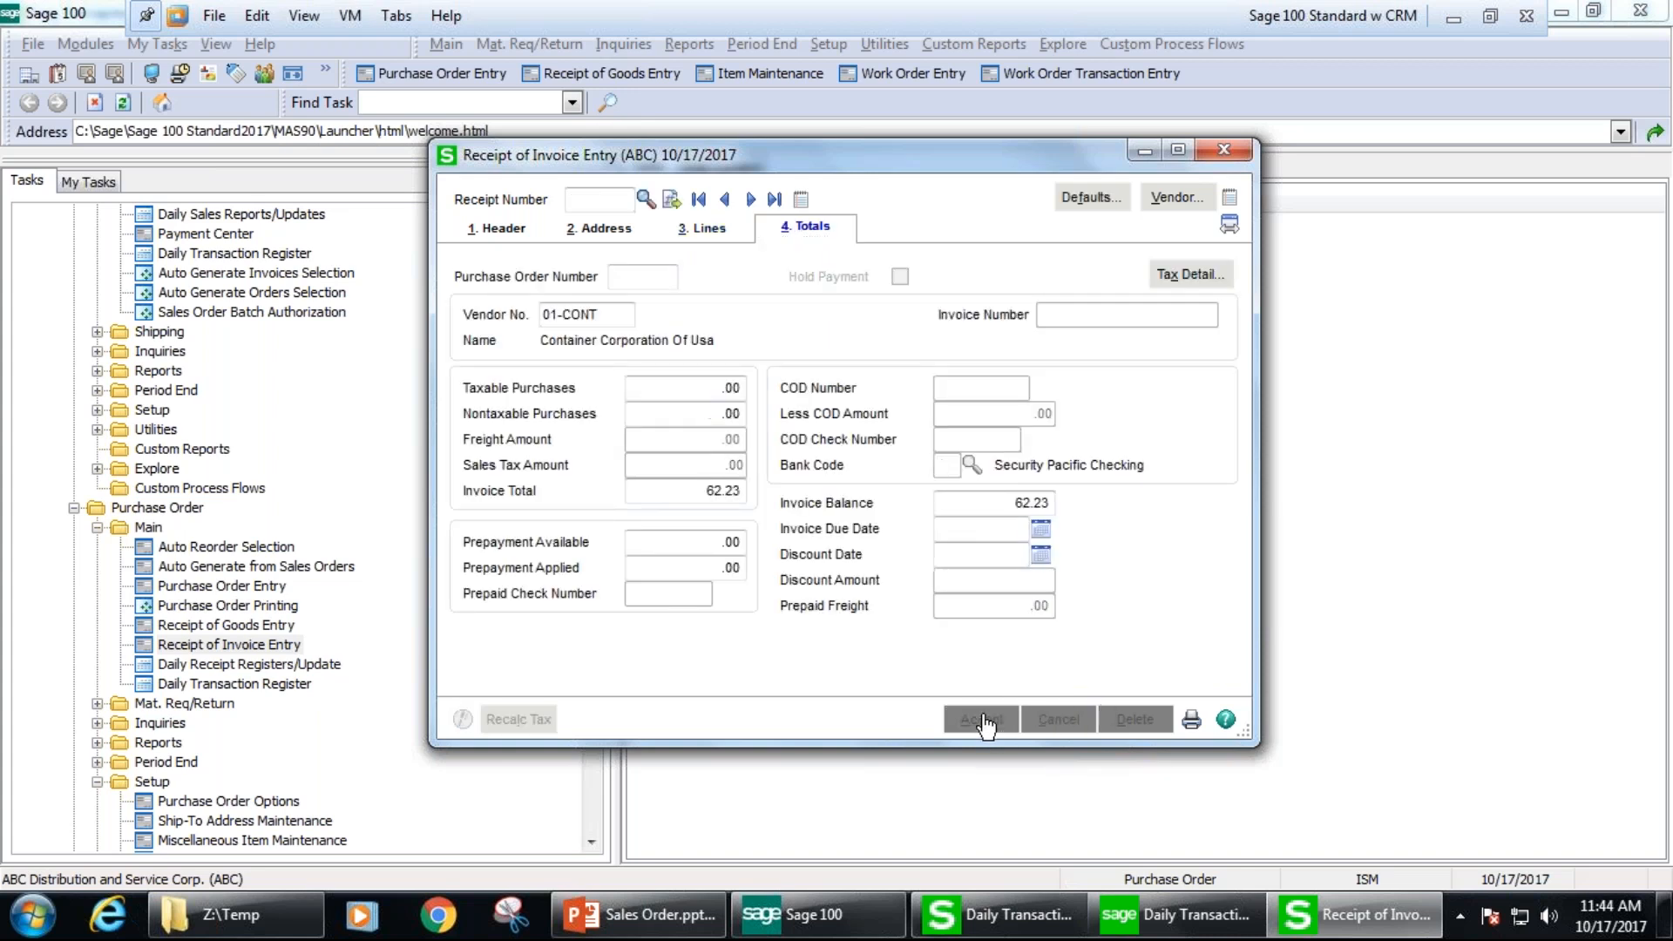
click(1192, 719)
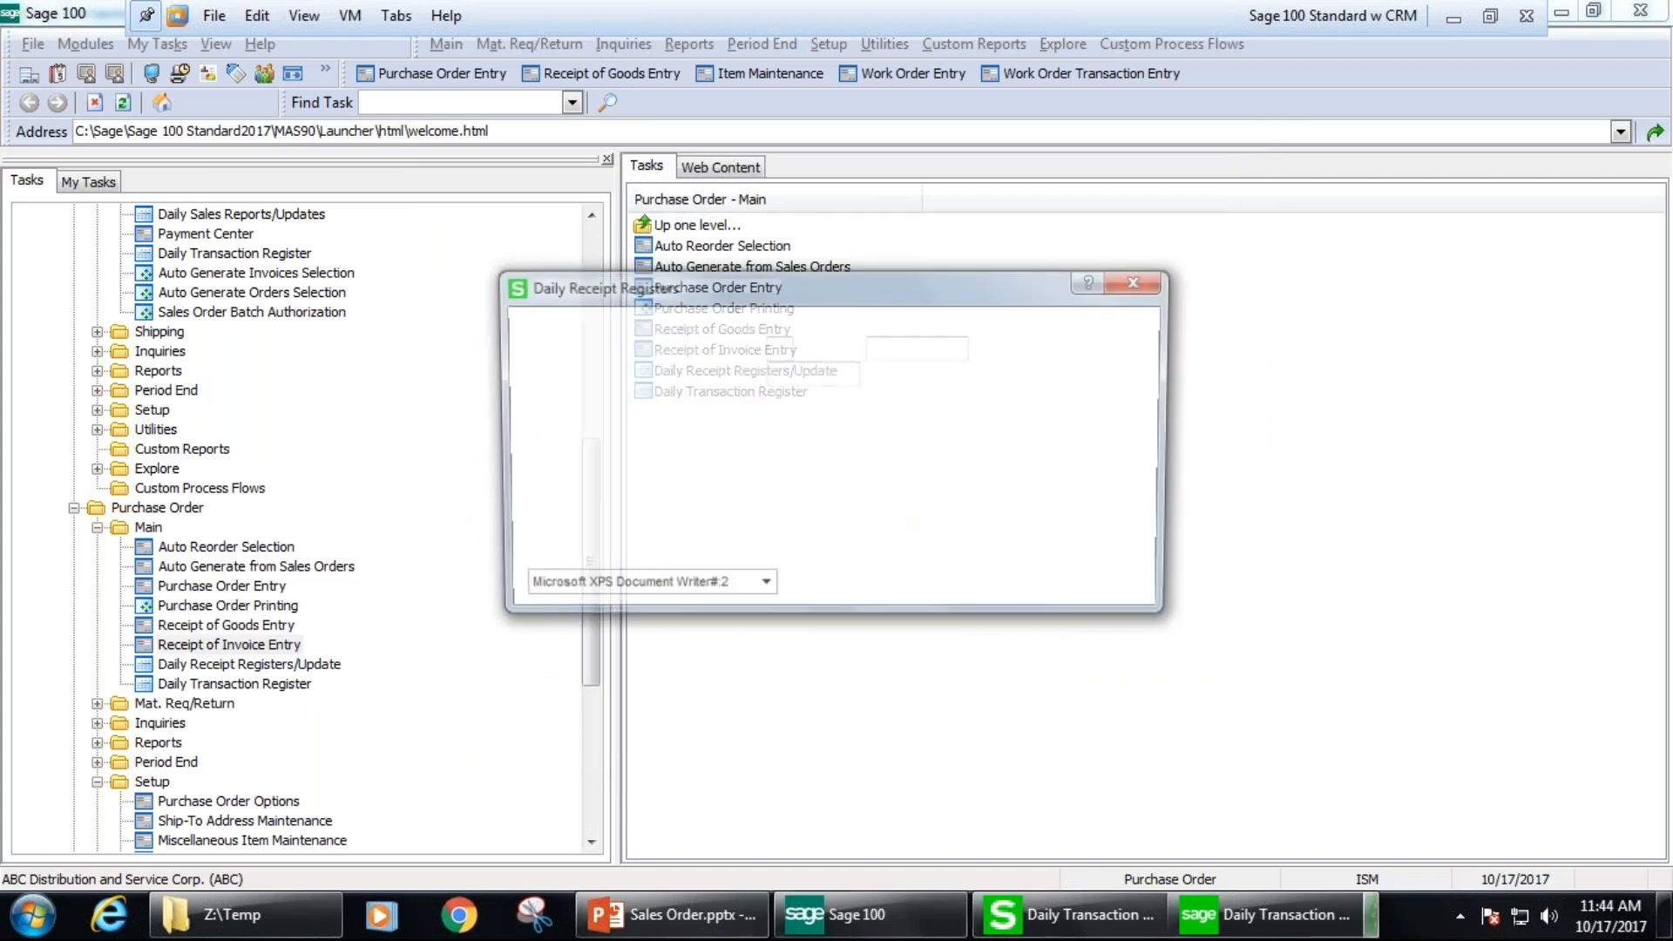
- Set the purchase order posting date to 10/17/2020 and preview the Daily Receipt Registers
drag(820, 373, 859, 373)
text(2020)
key(Tab)
click(1009, 592)
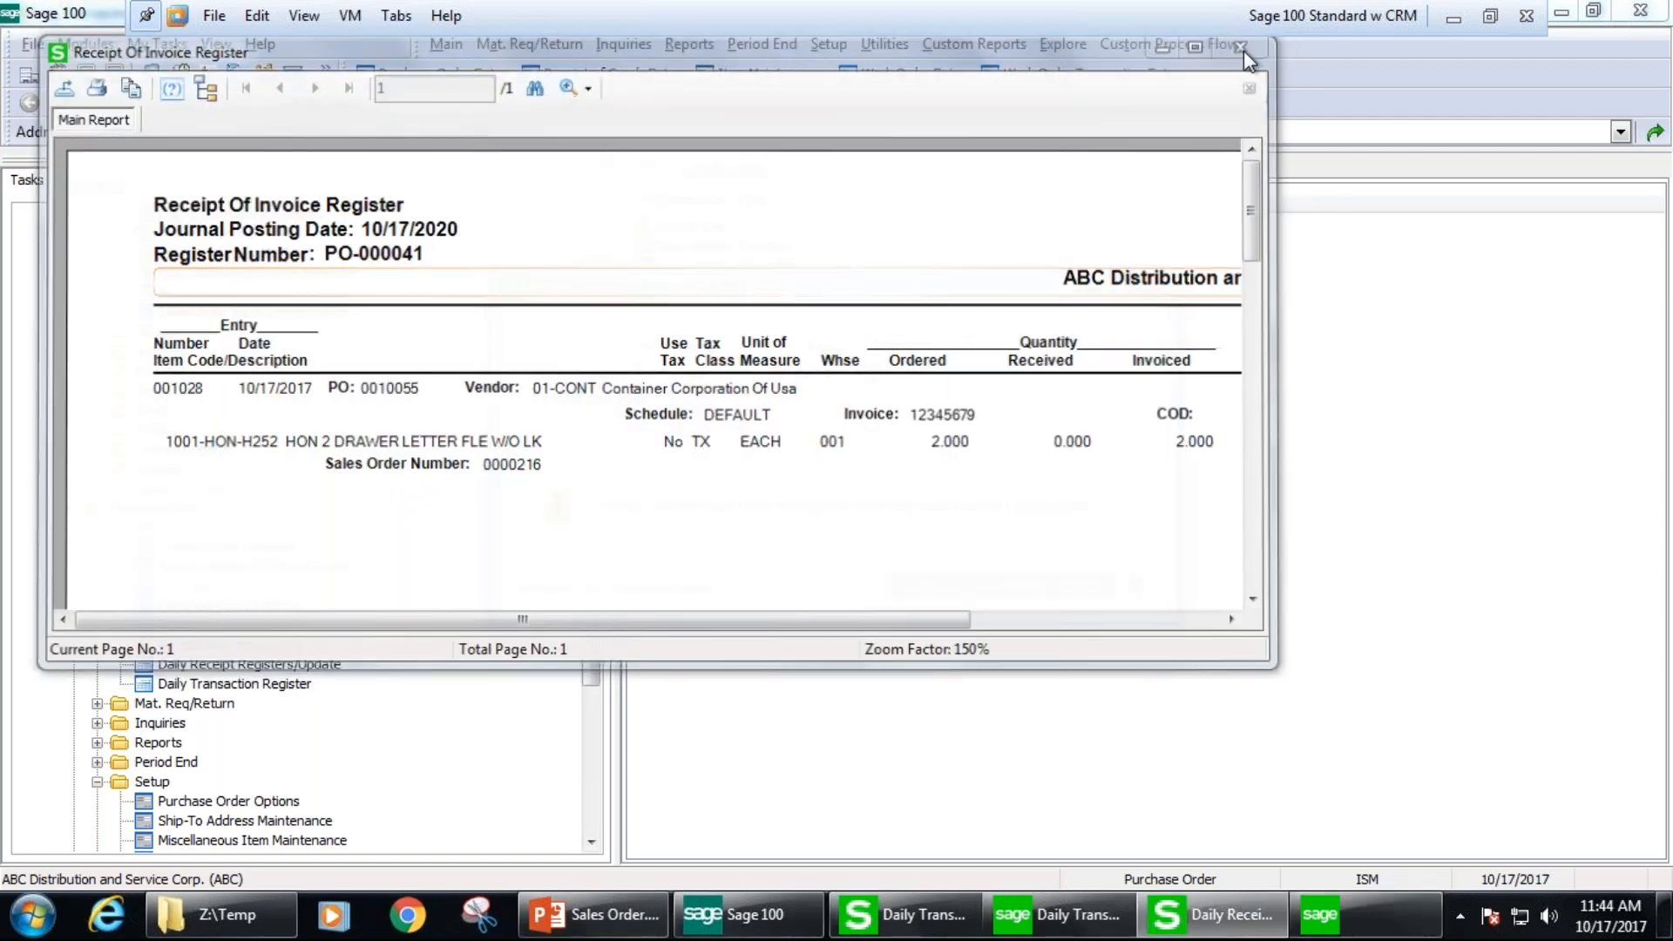
- Close the invoice register, purchases journal and tax journal previews, and update the Daily Receipt Registers
click(1241, 47)
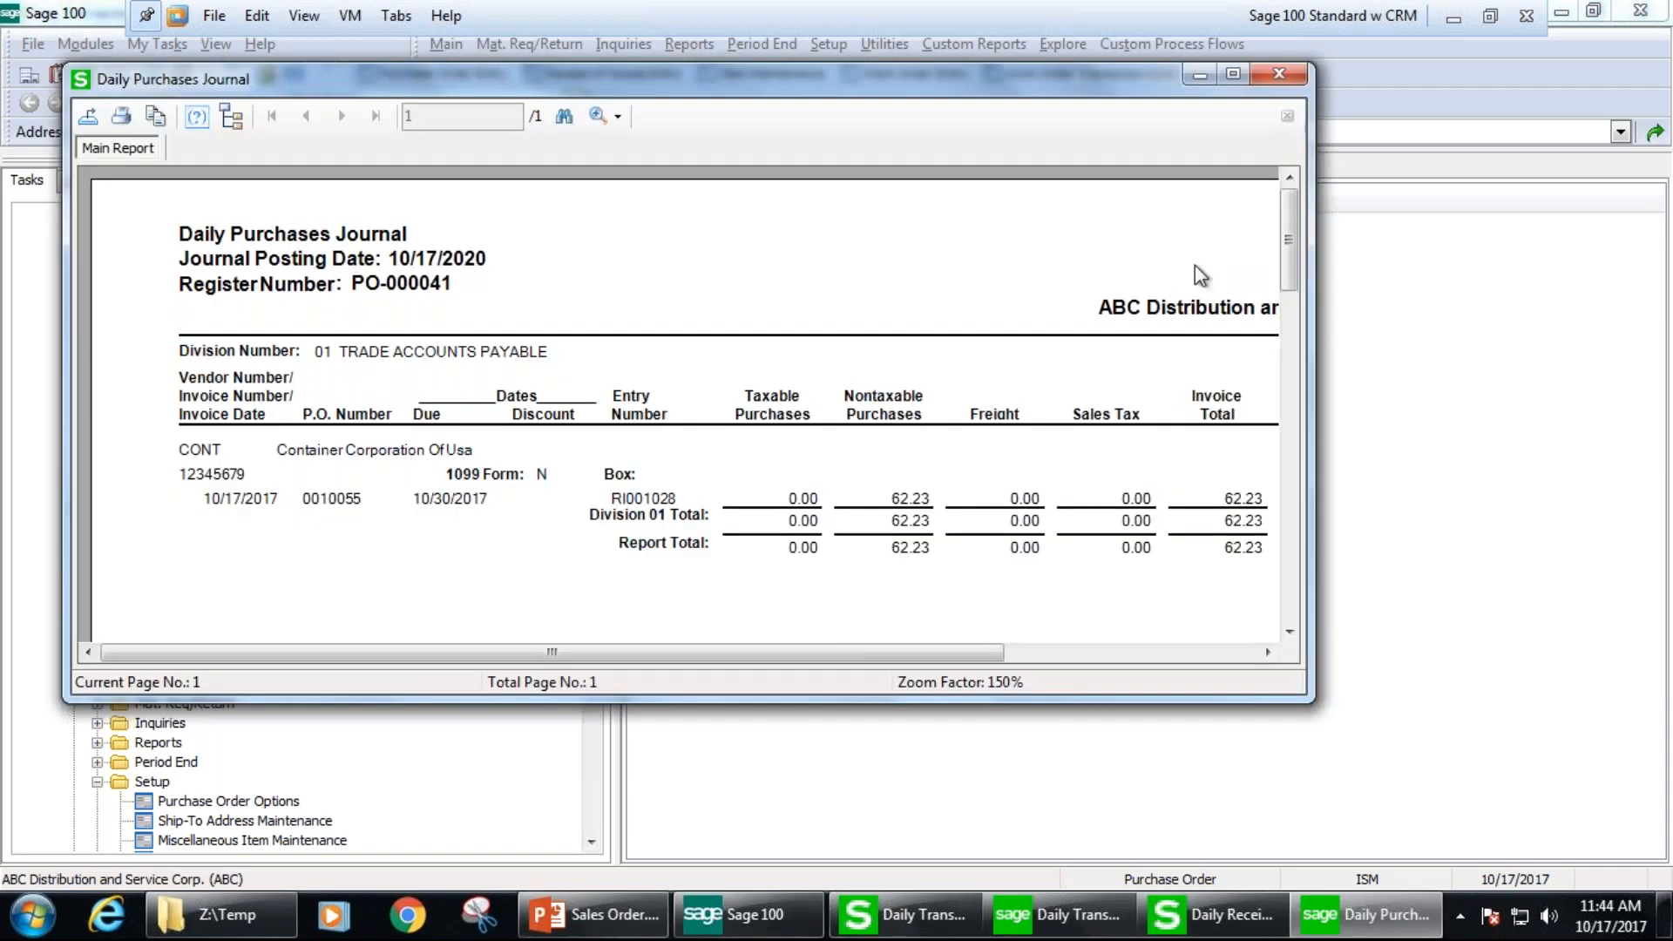
click(1277, 74)
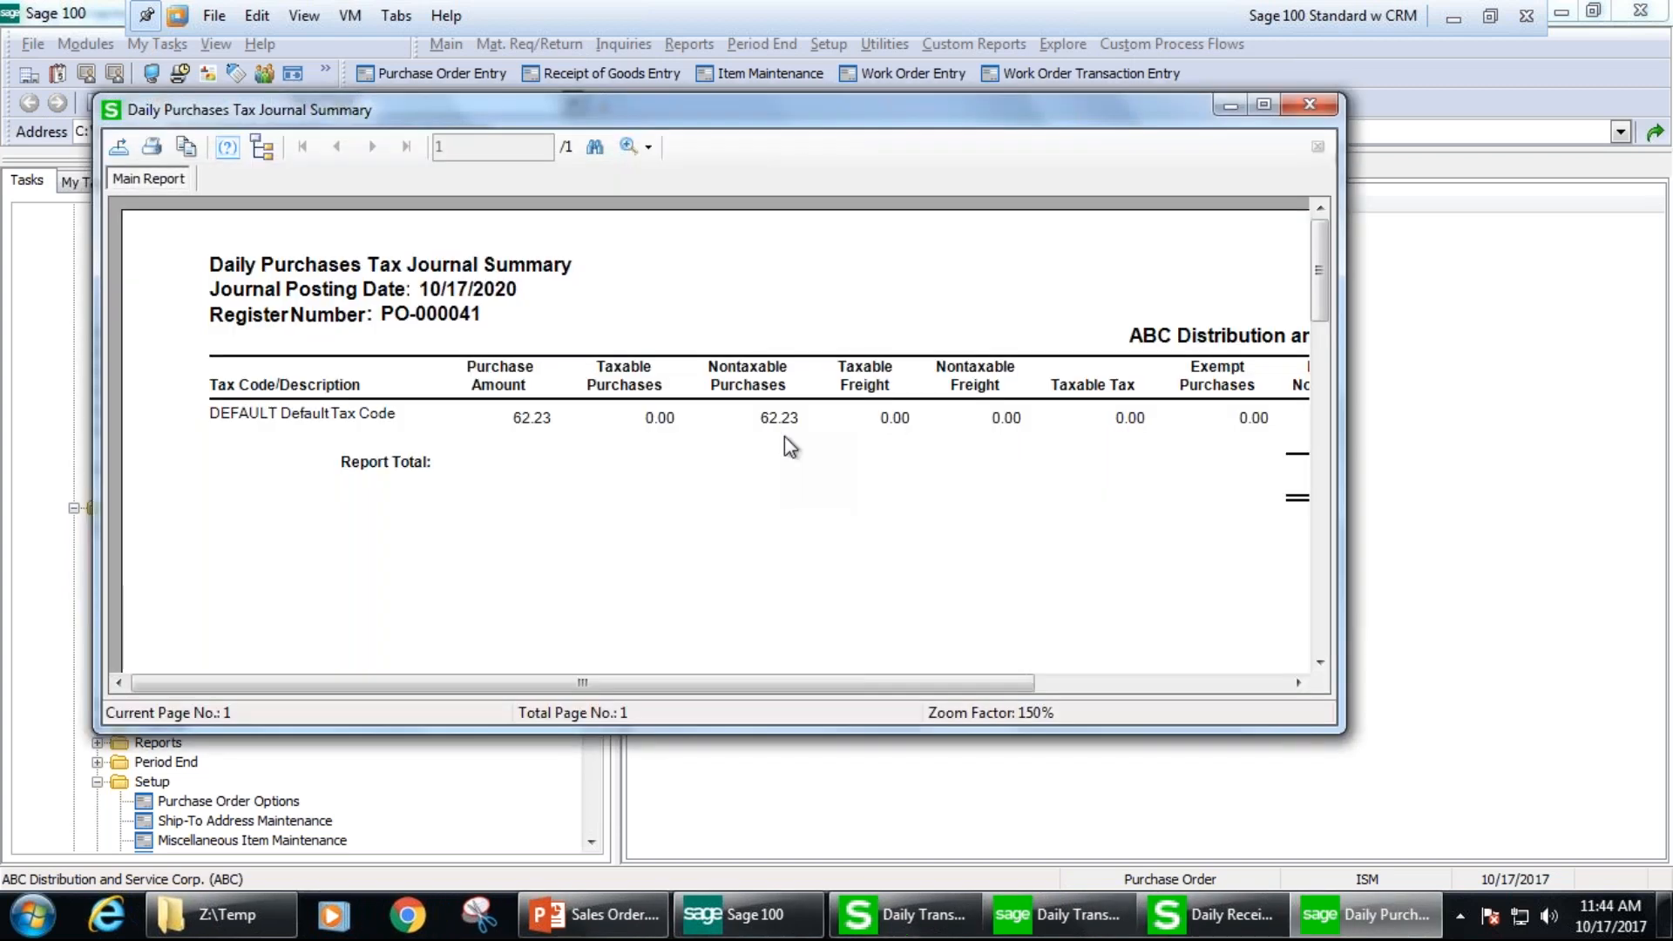
click(1293, 103)
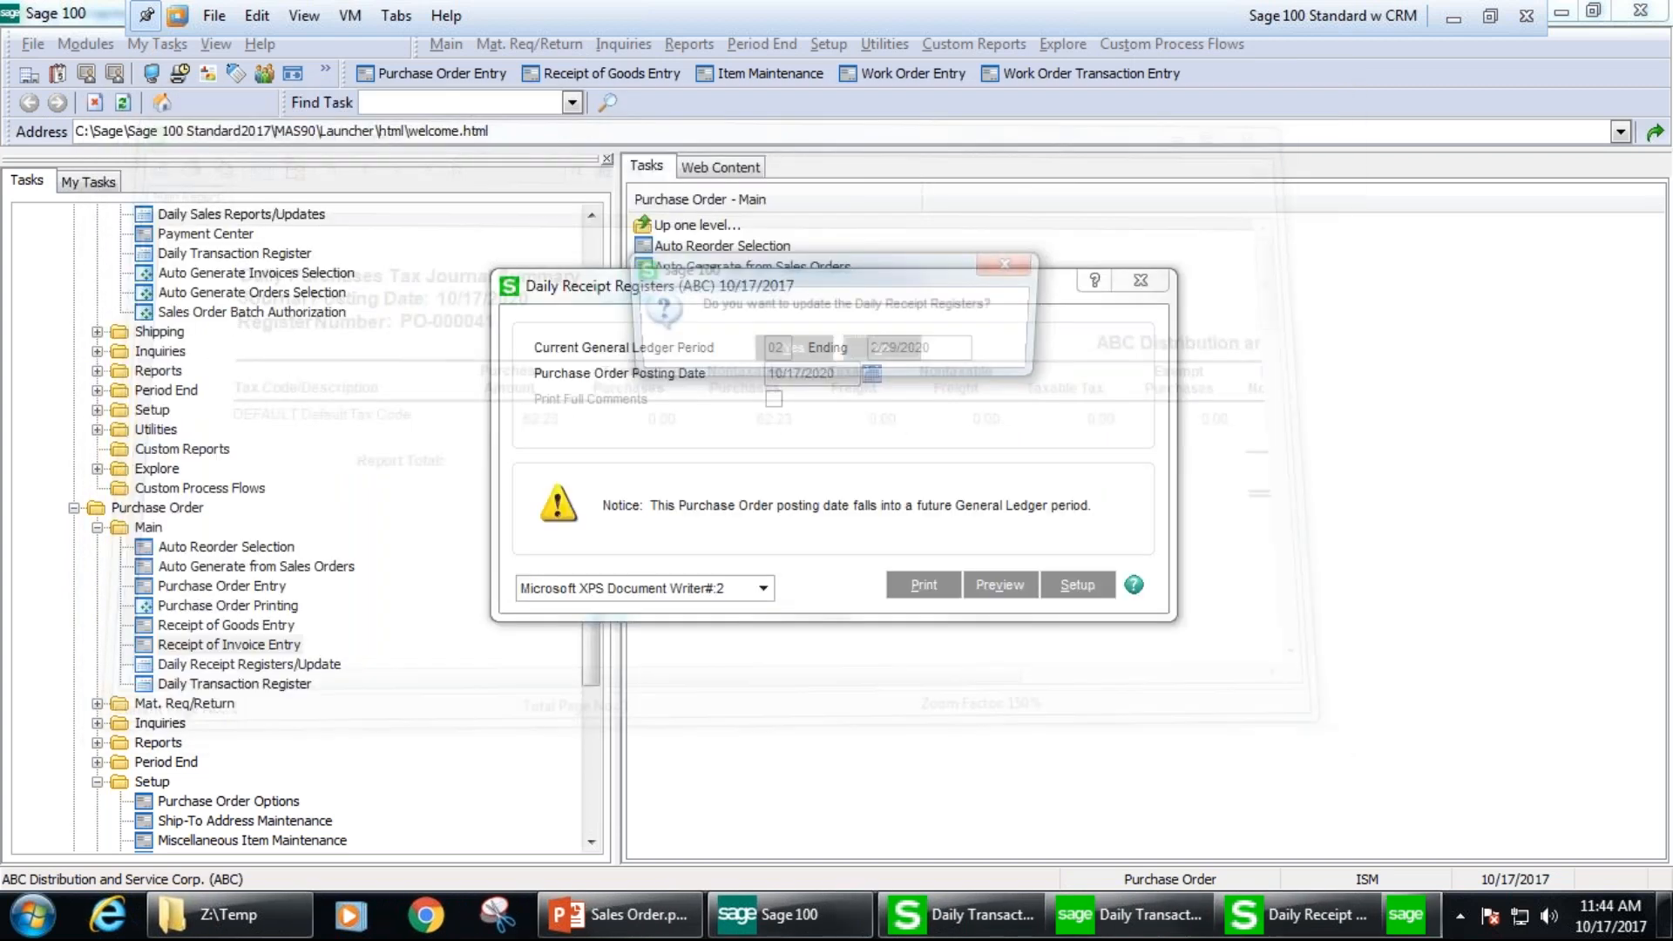
click(791, 352)
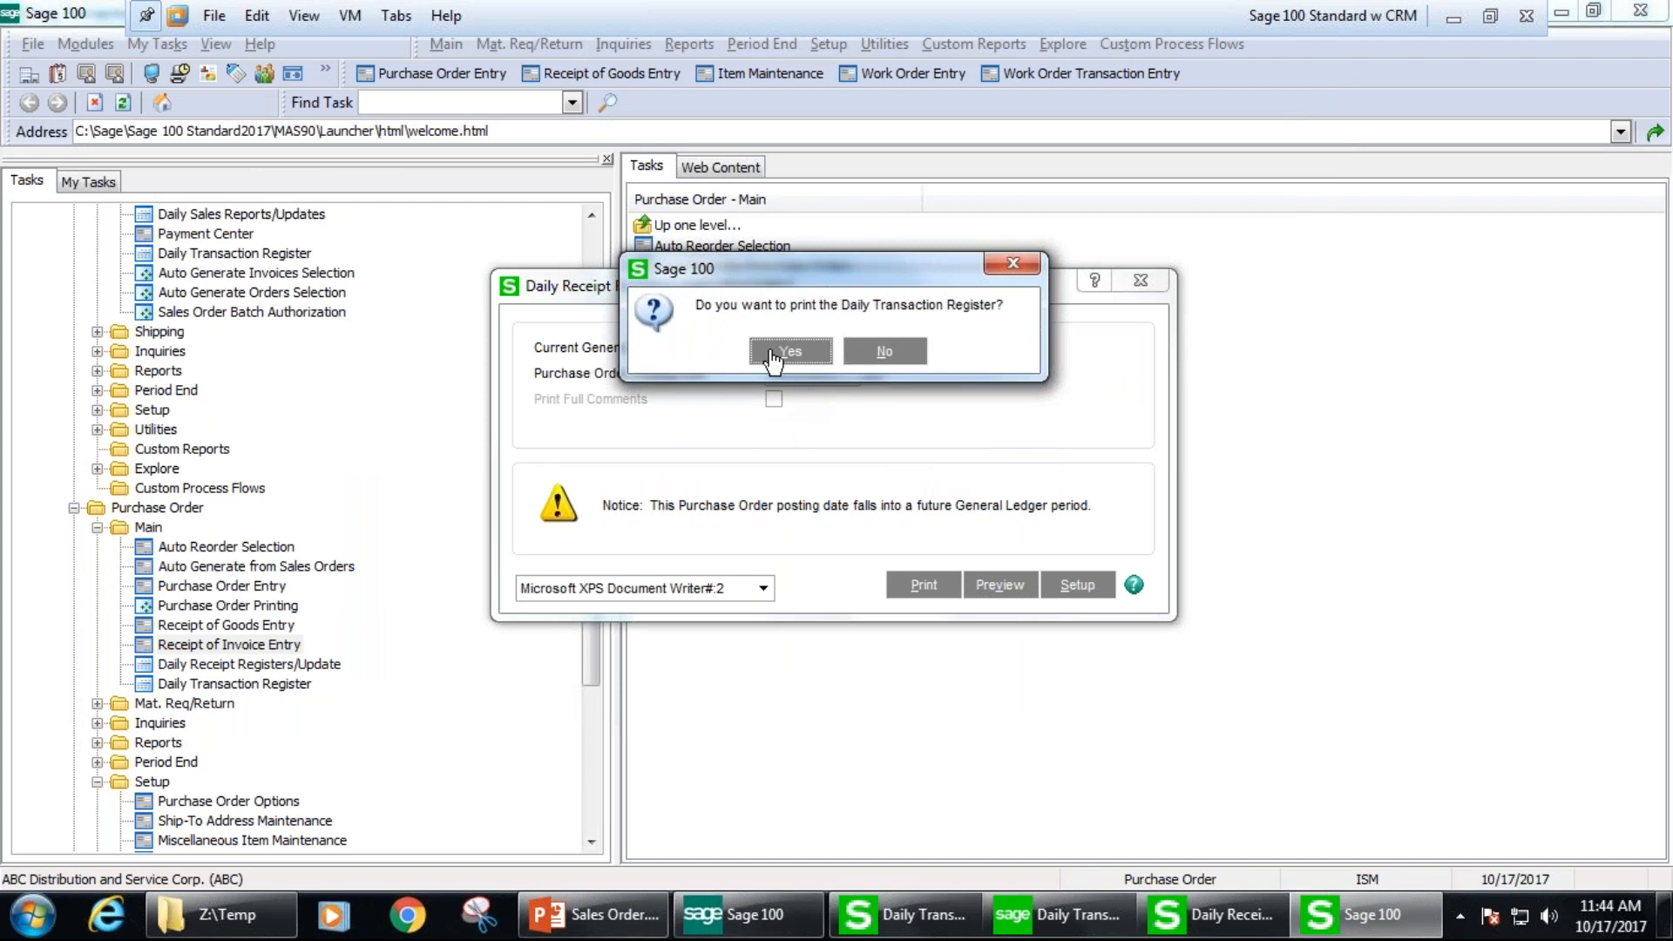
- Agree to print the purchase order Daily Transaction Register and preview it full screen
click(789, 353)
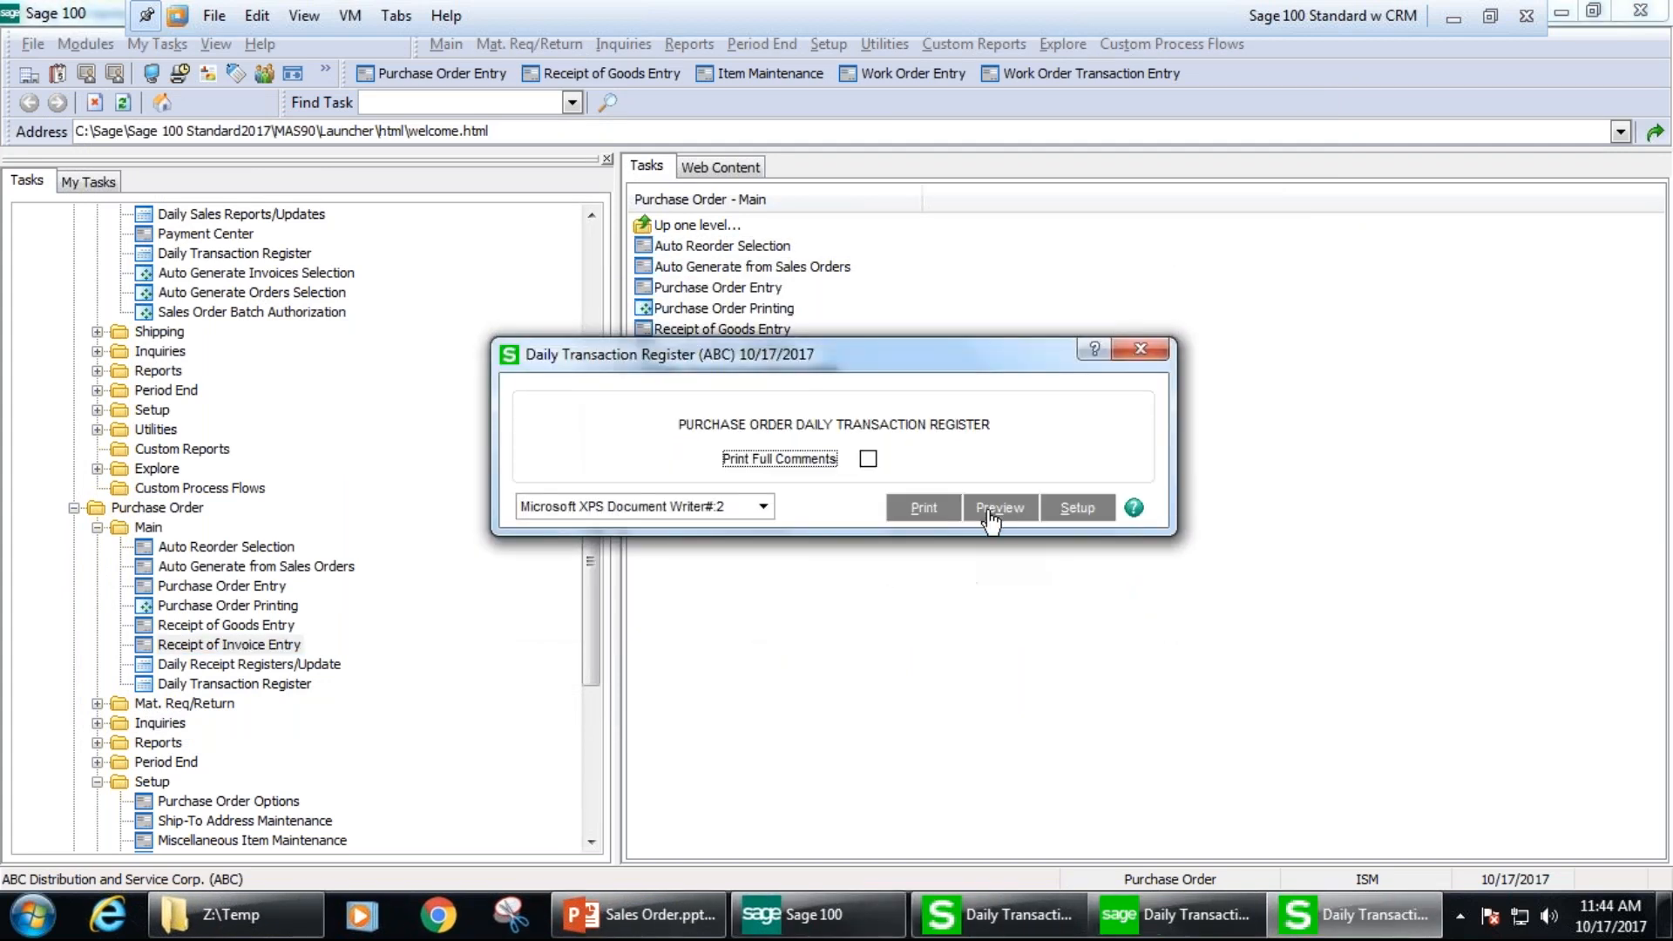
click(998, 508)
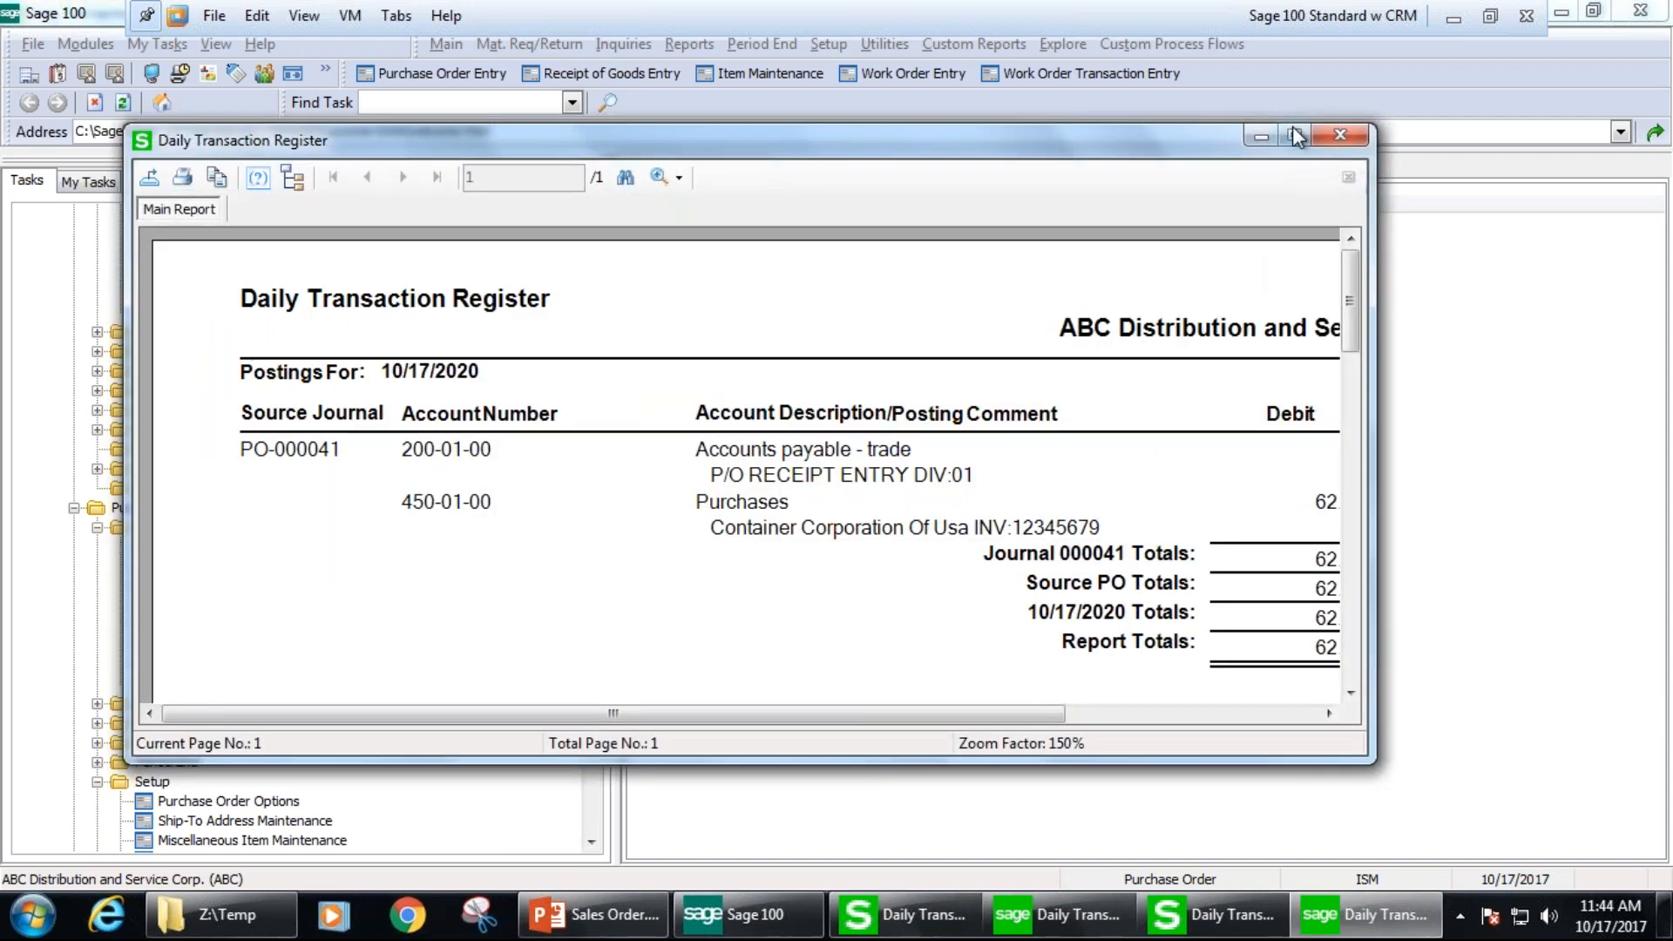
click(1298, 138)
- Compare the purchase order Daily Transaction Register's accounts payable and purchases postings with the sales order register's receivable and sales postings
click(692, 374)
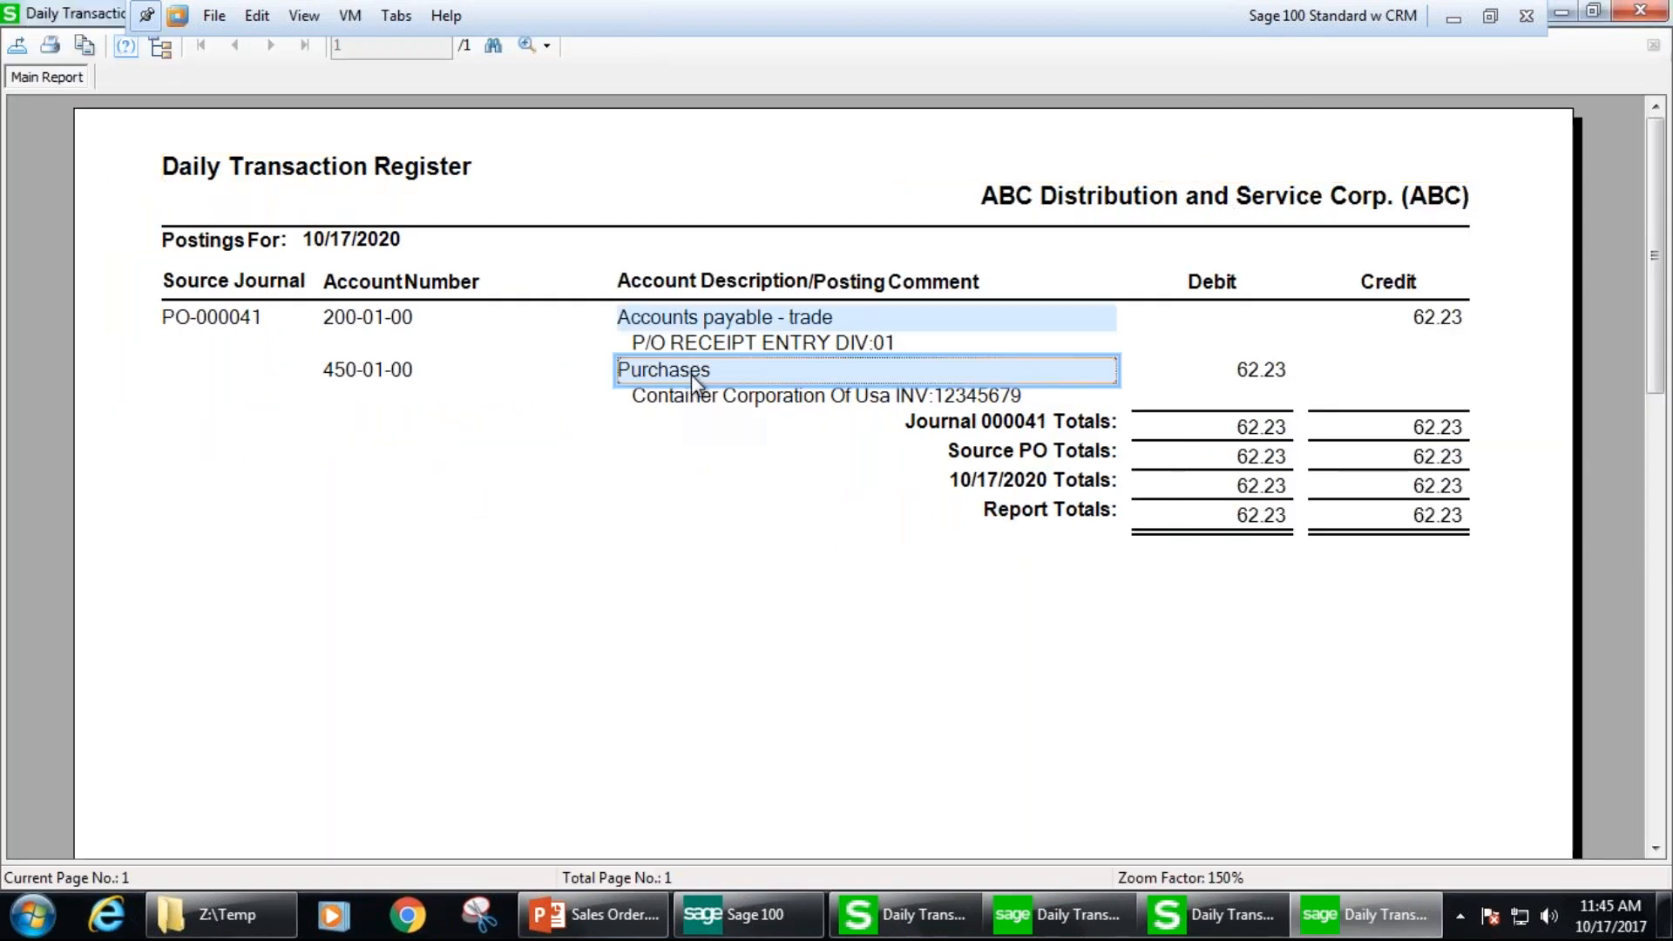
click(1283, 369)
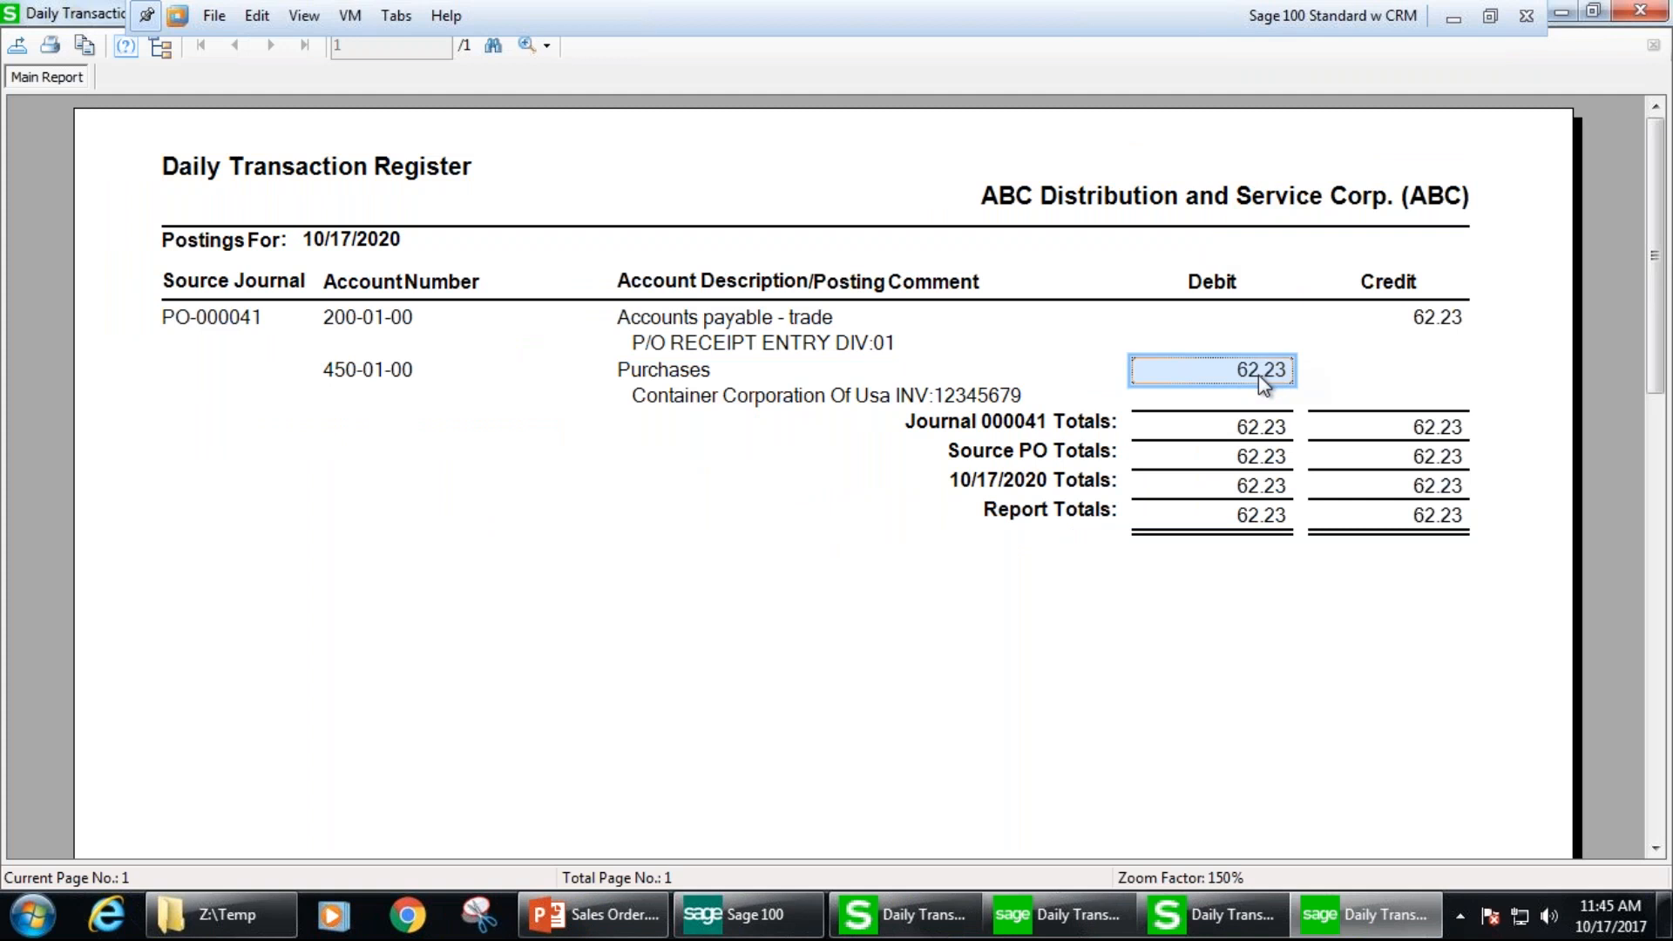
click(767, 324)
click(1452, 321)
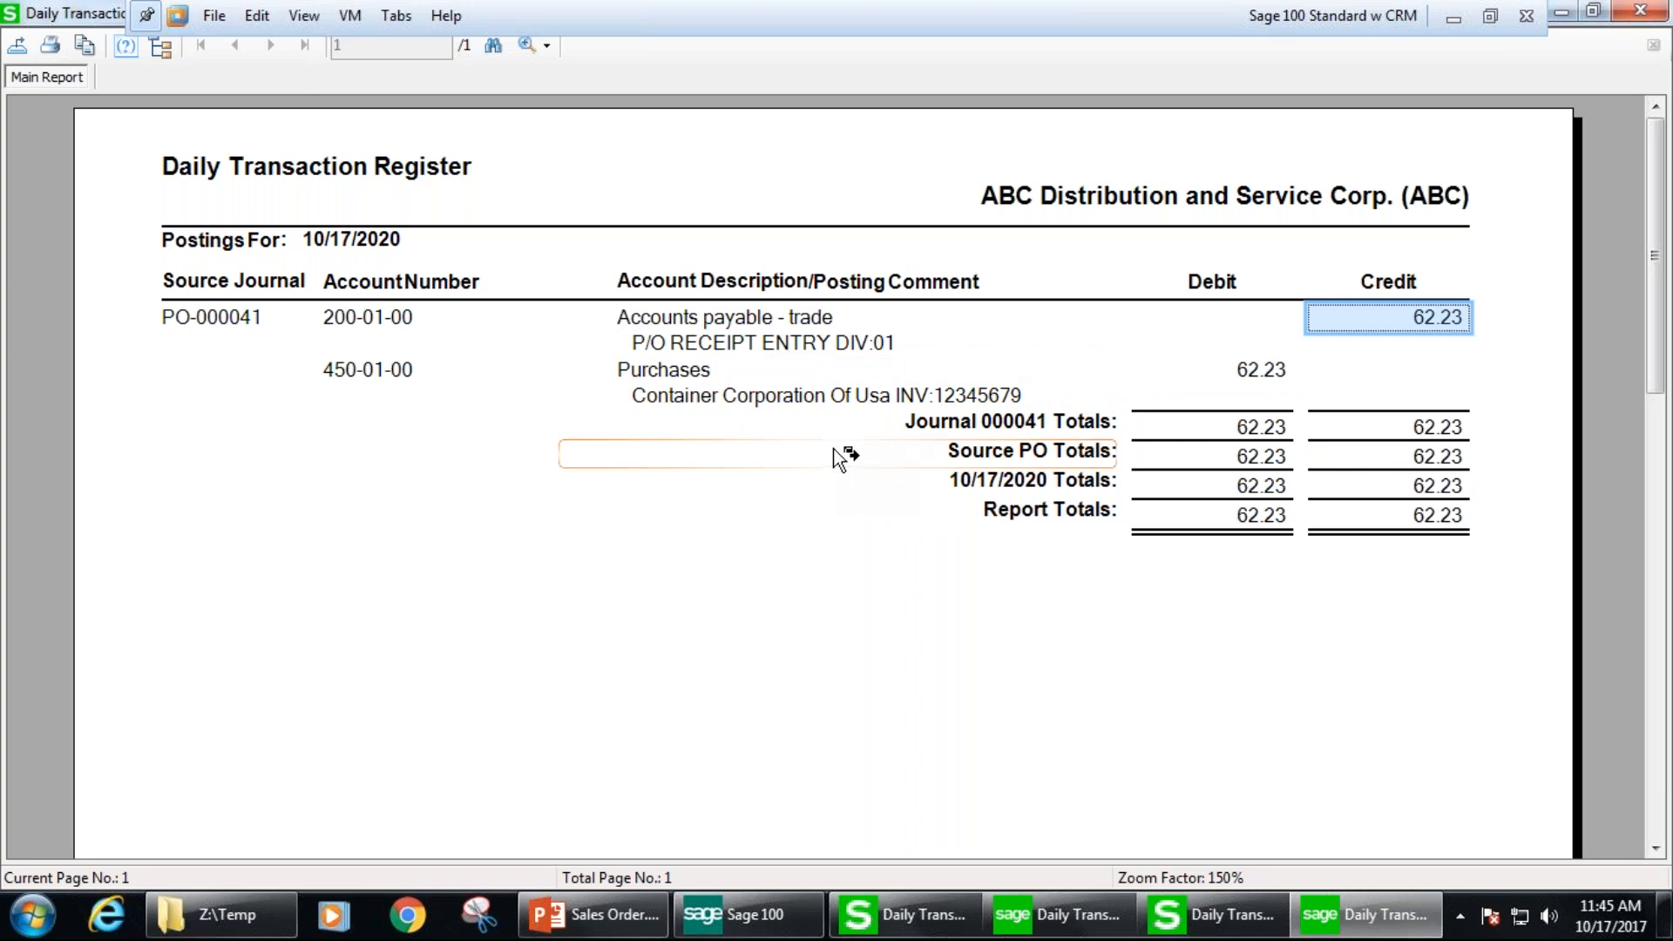
click(1043, 920)
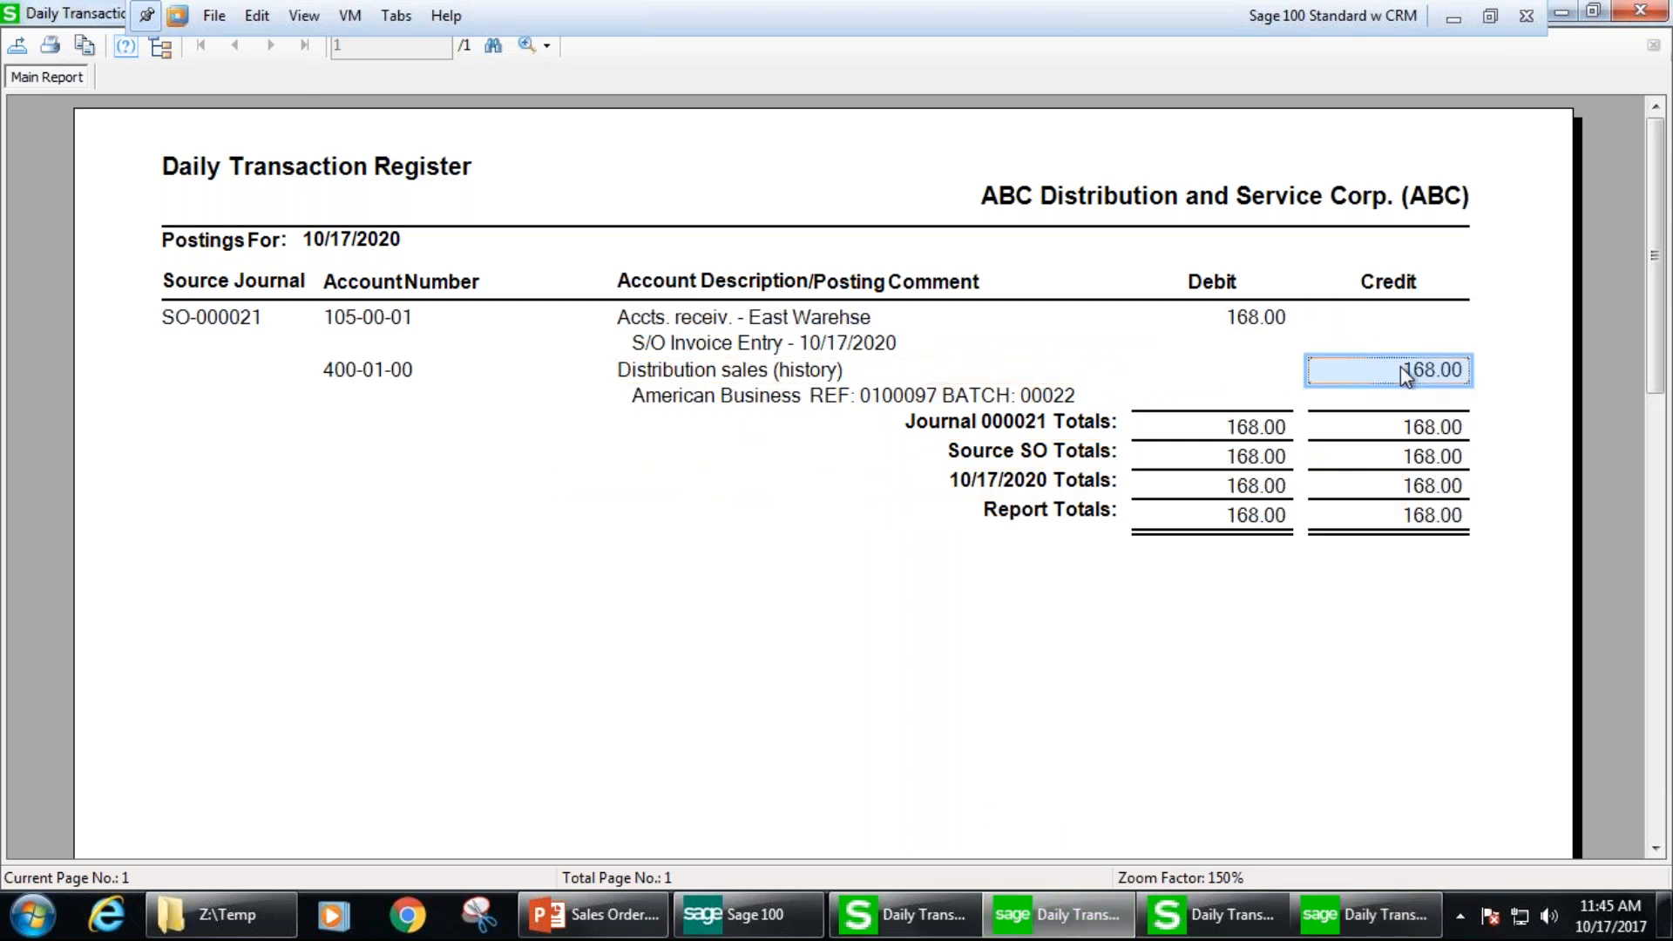
click(1354, 926)
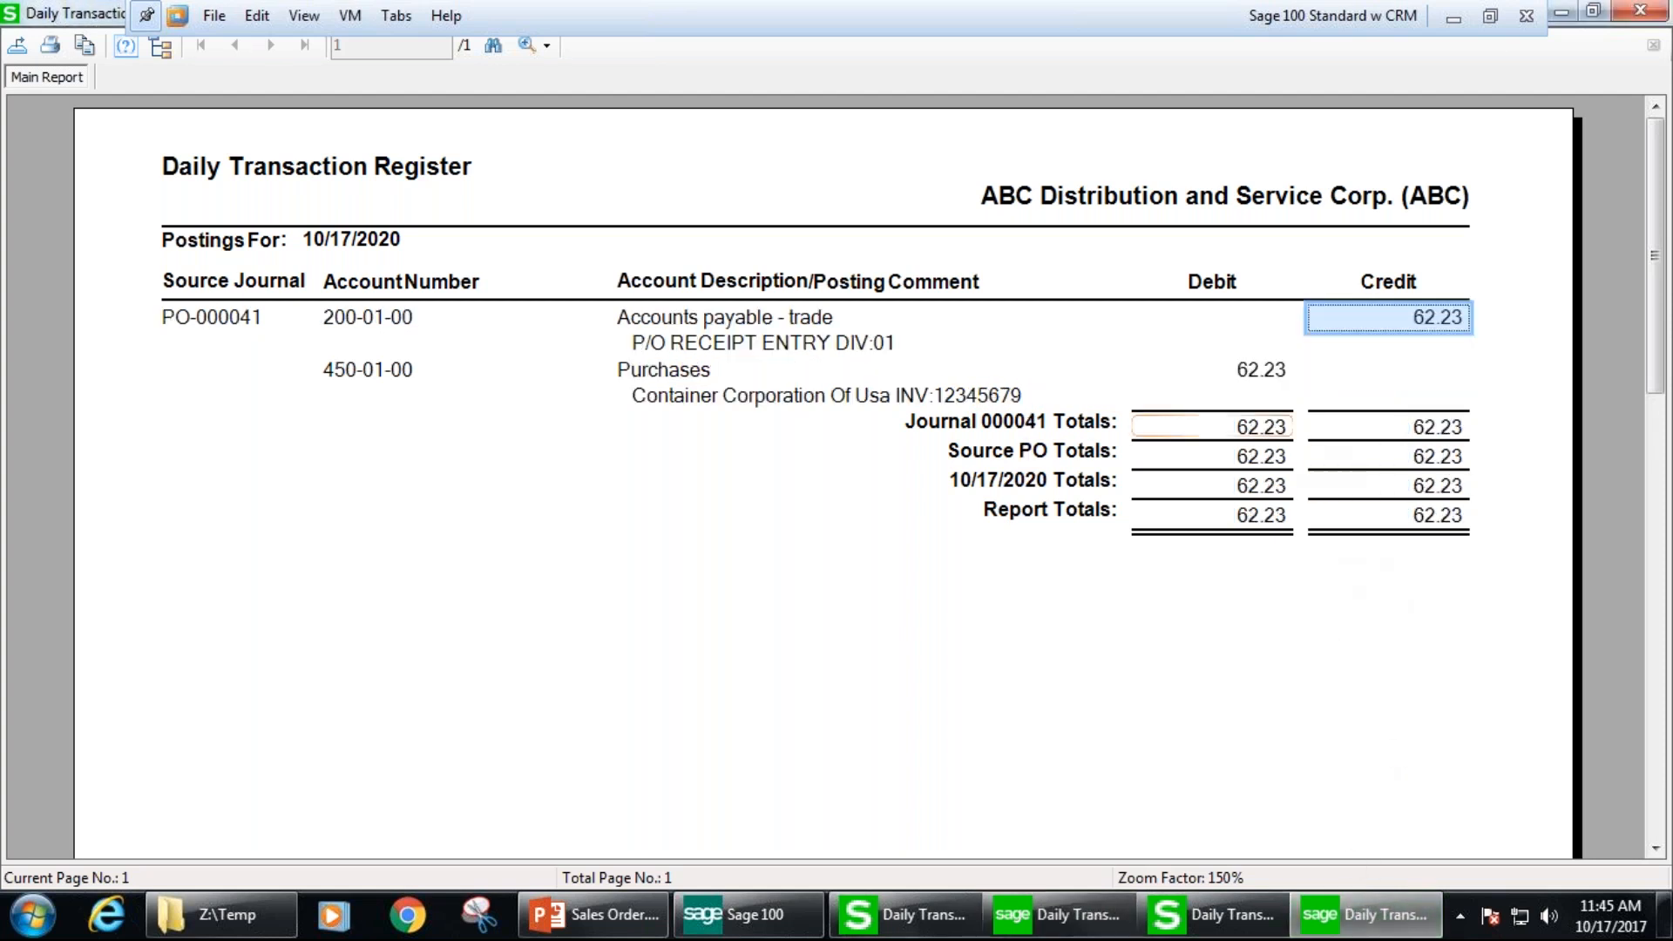
click(1258, 380)
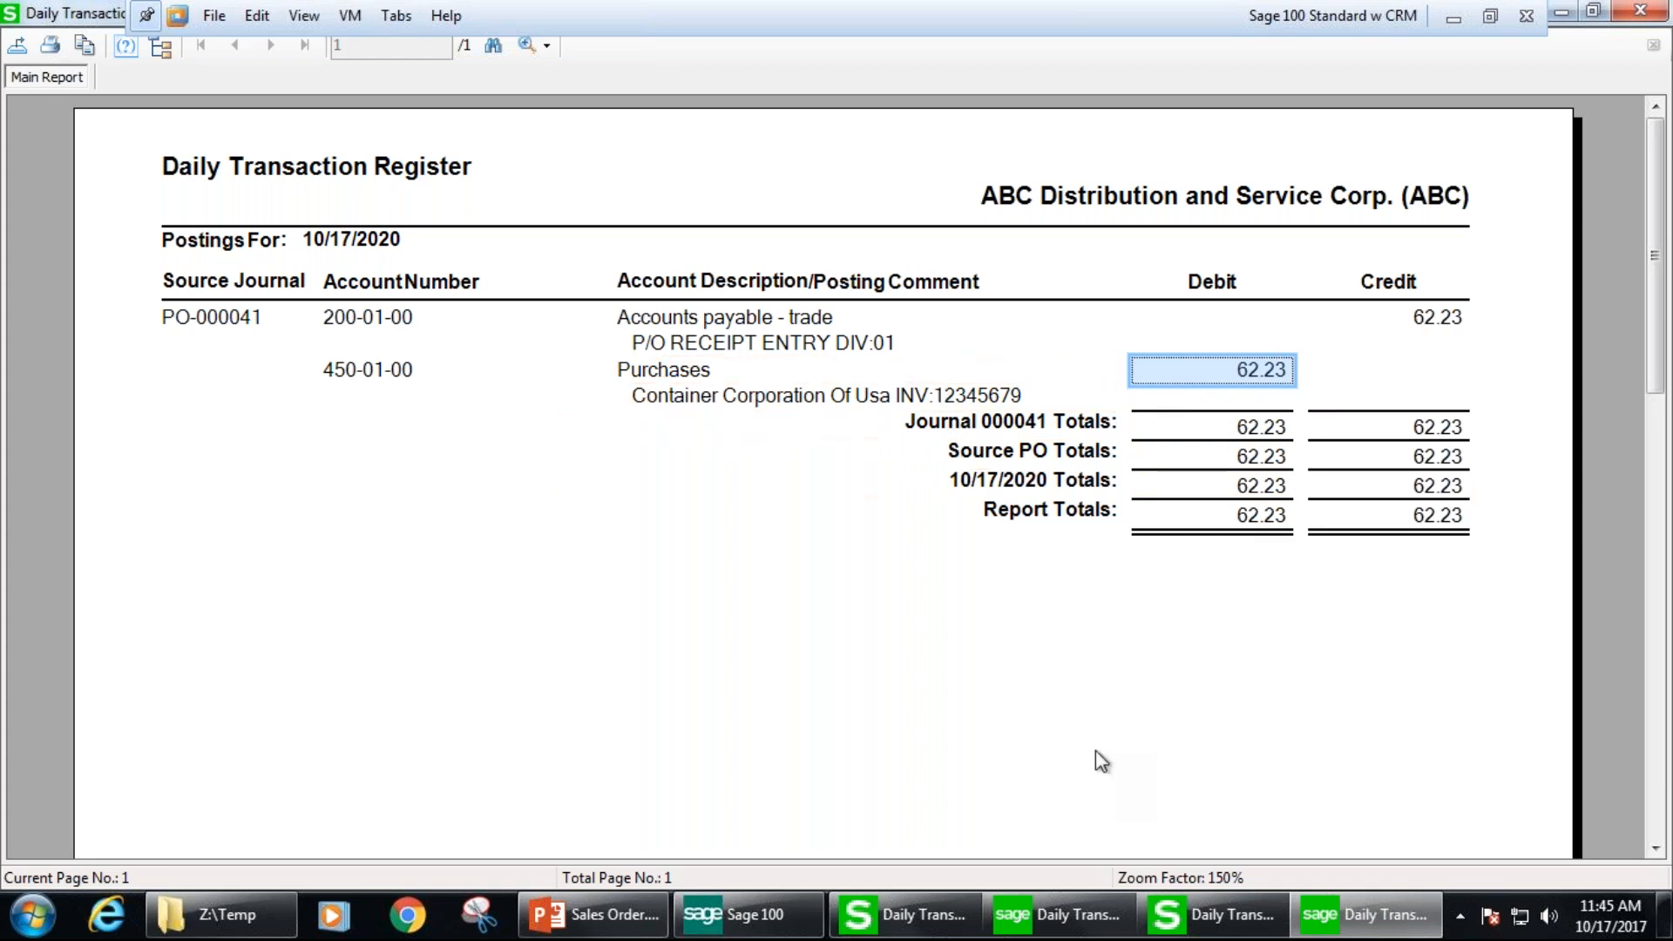
click(1057, 914)
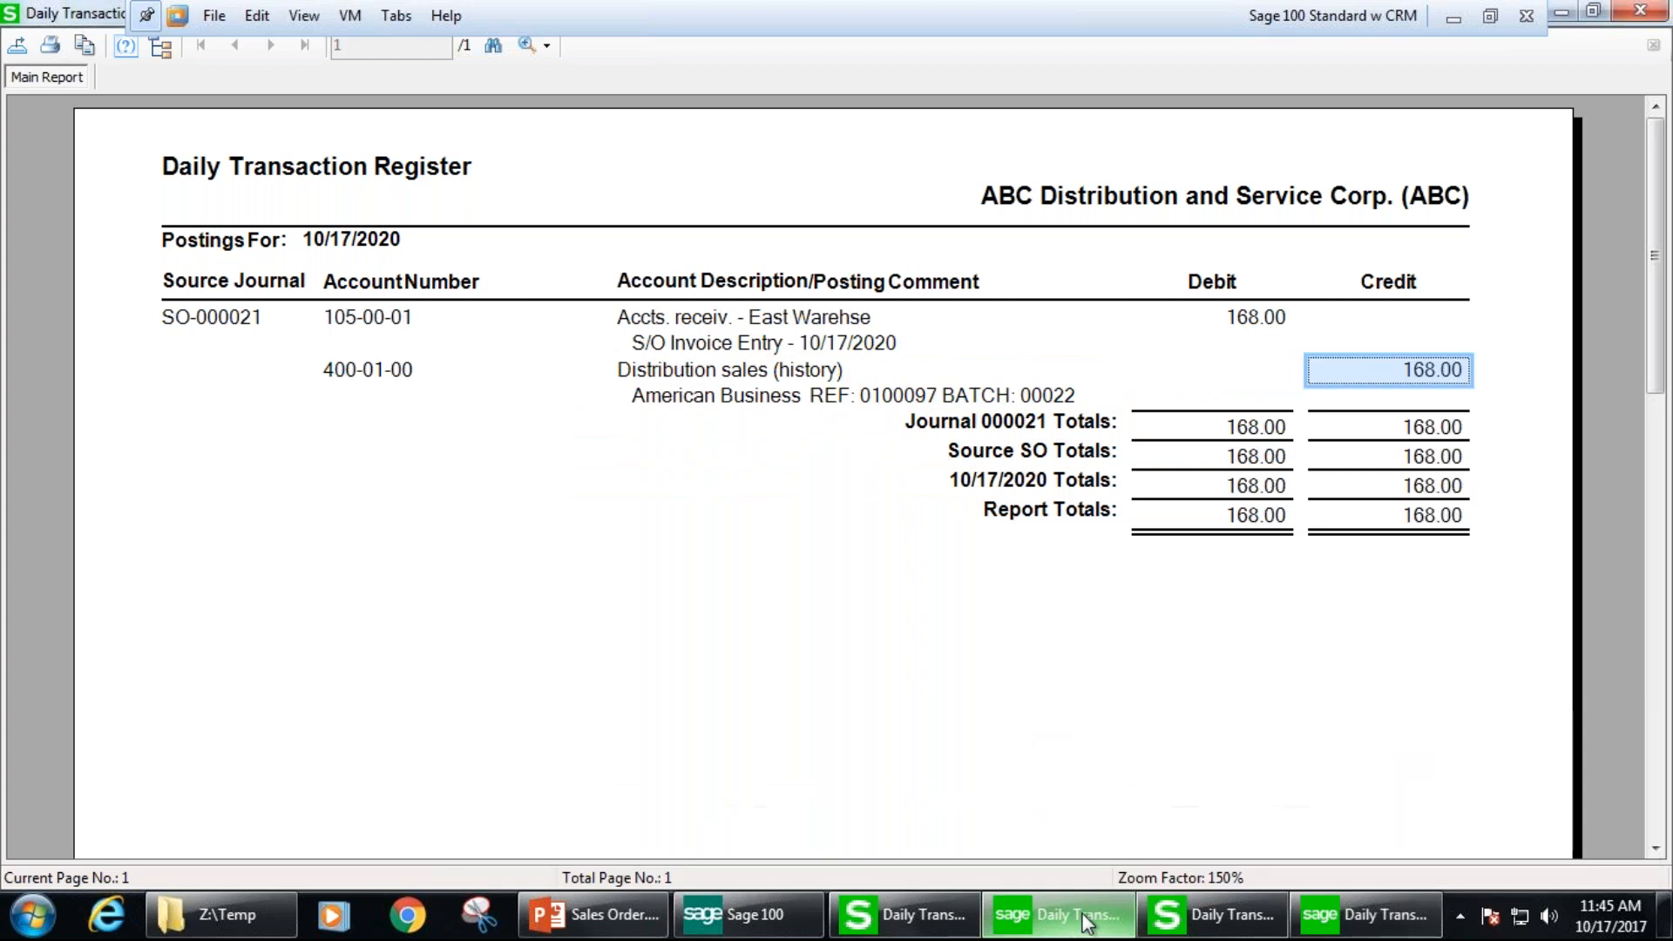
click(325, 243)
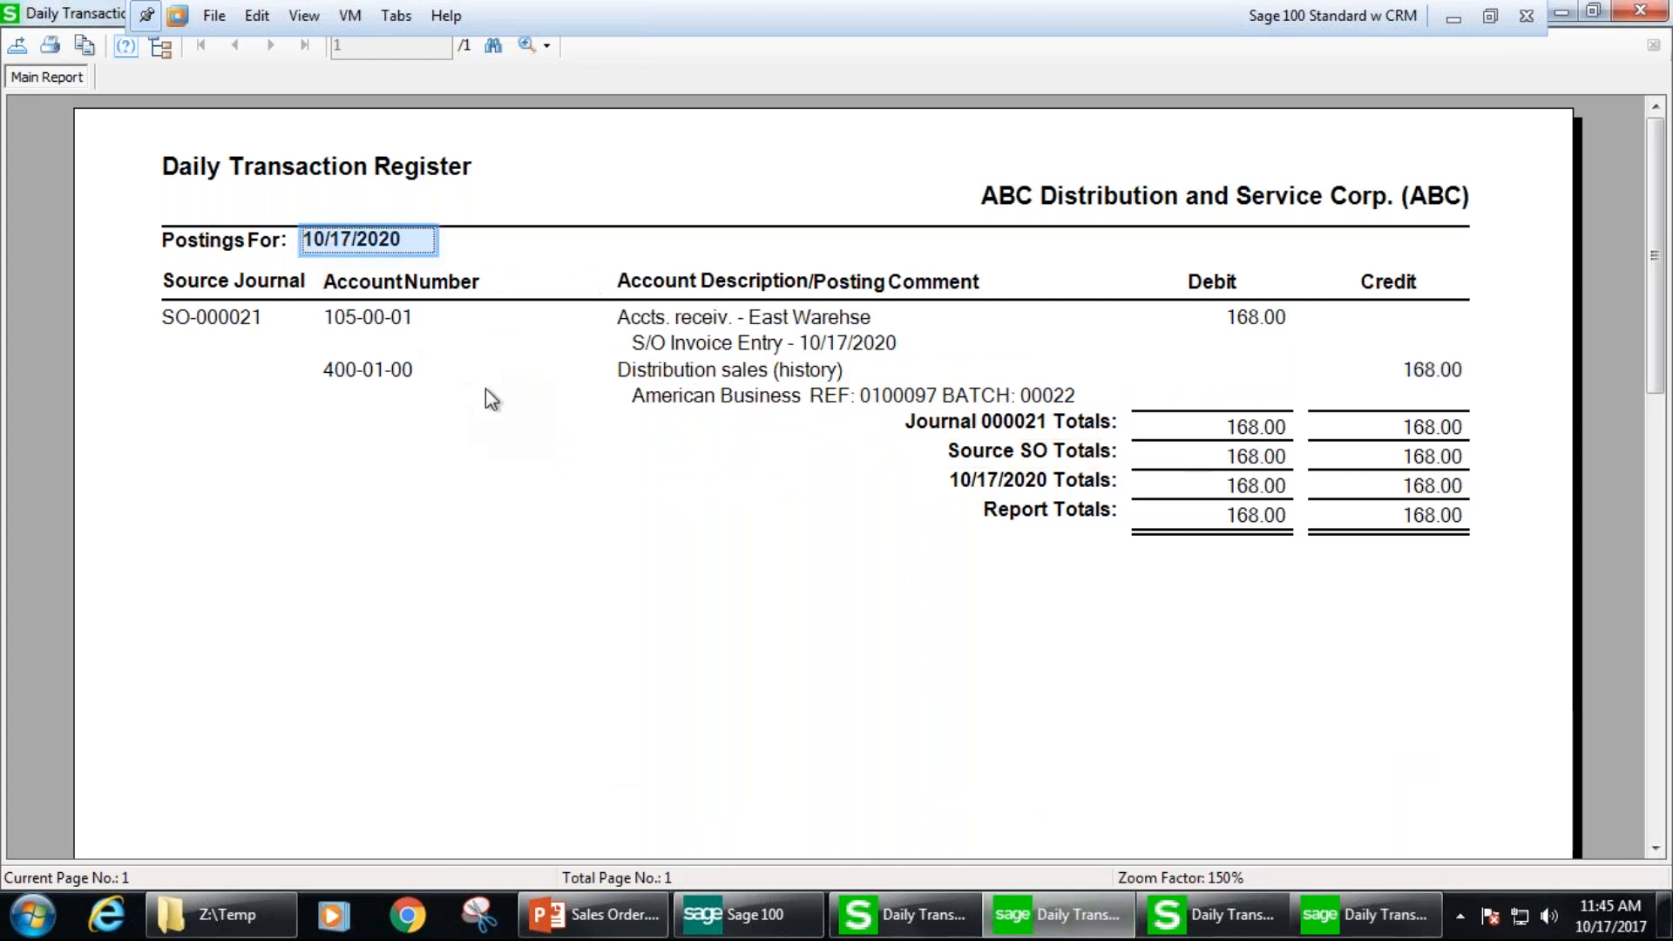
click(1356, 906)
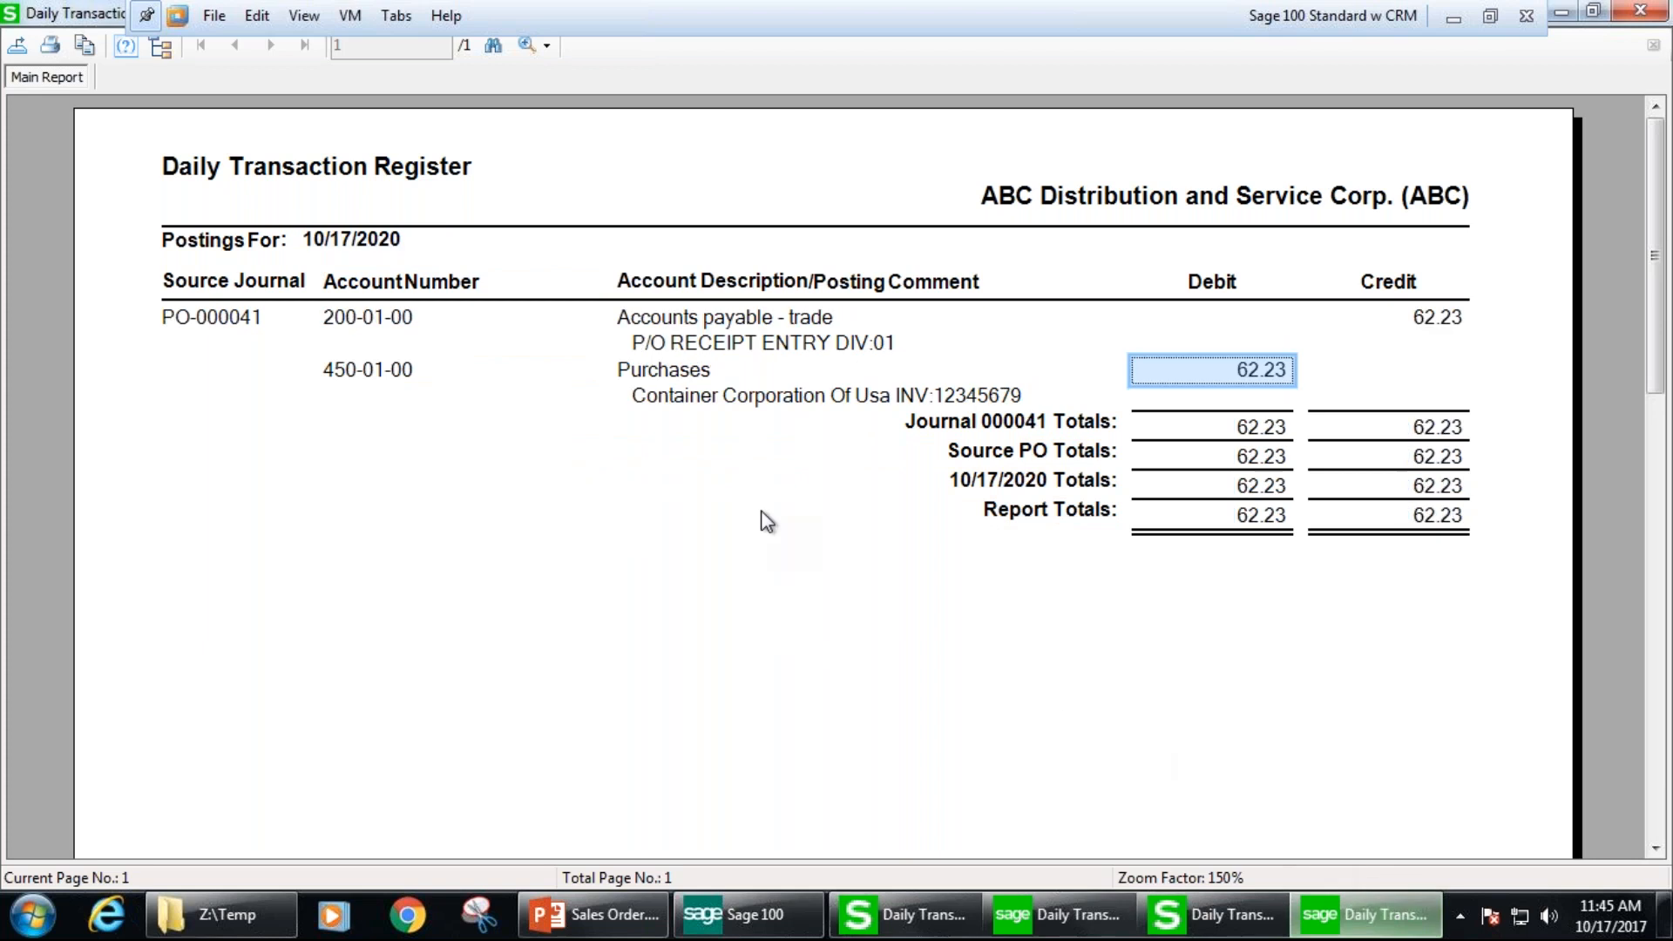
click(324, 242)
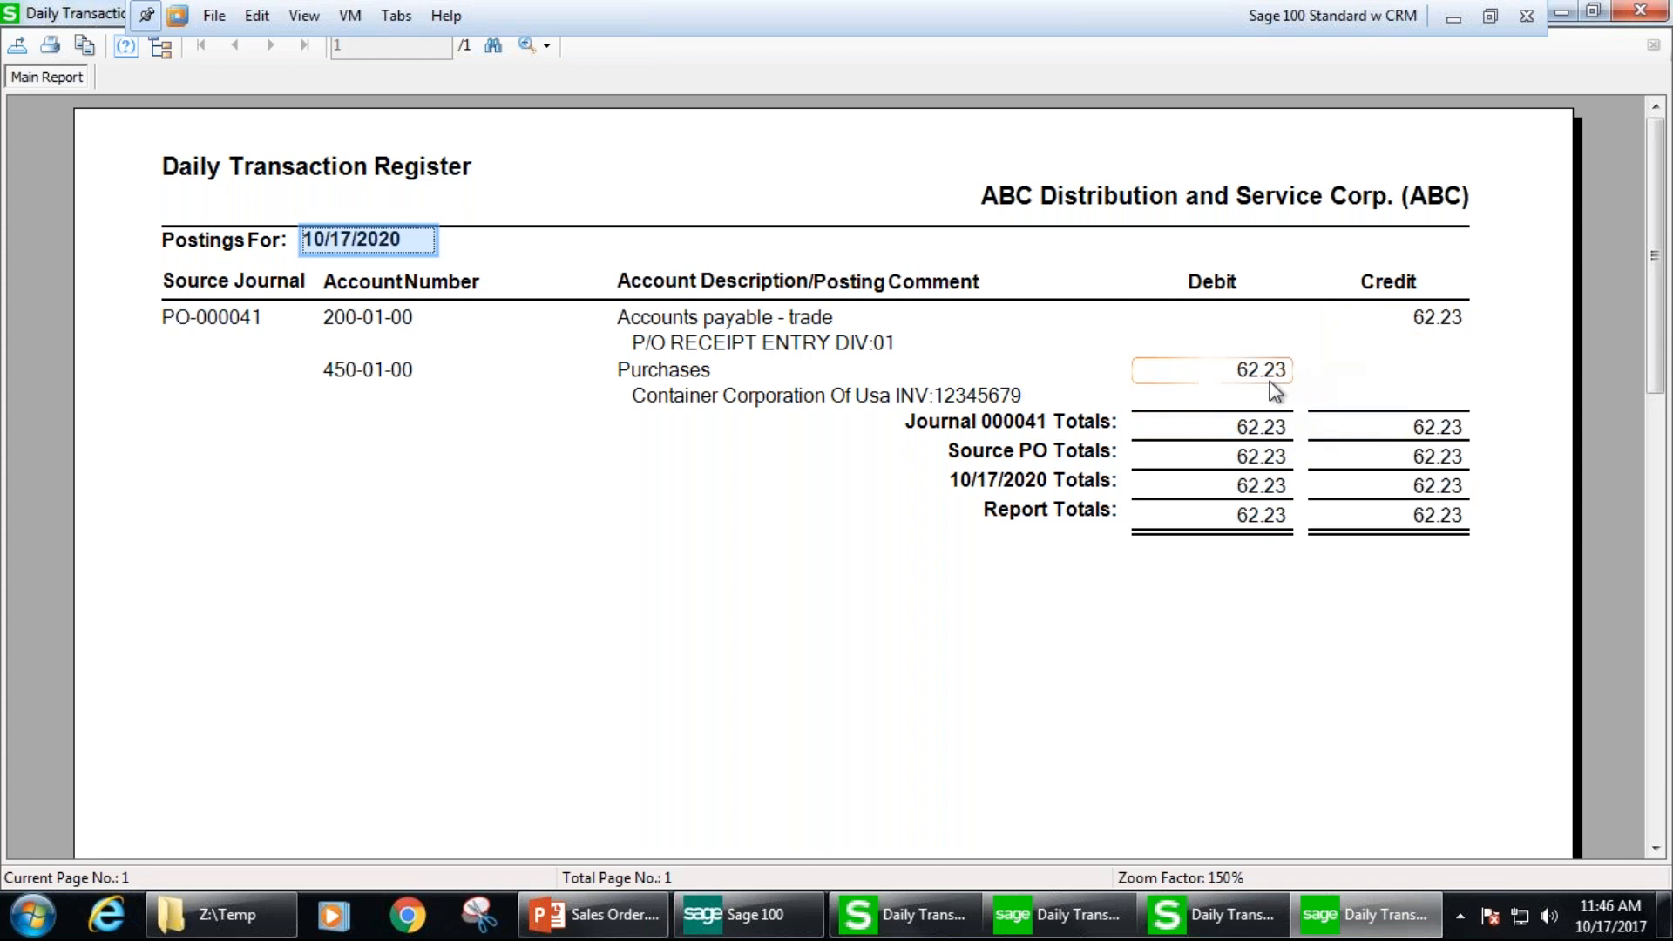
- Close the register previews and update both the purchase order and sales order Daily Transaction Registers
click(1642, 11)
click(790, 353)
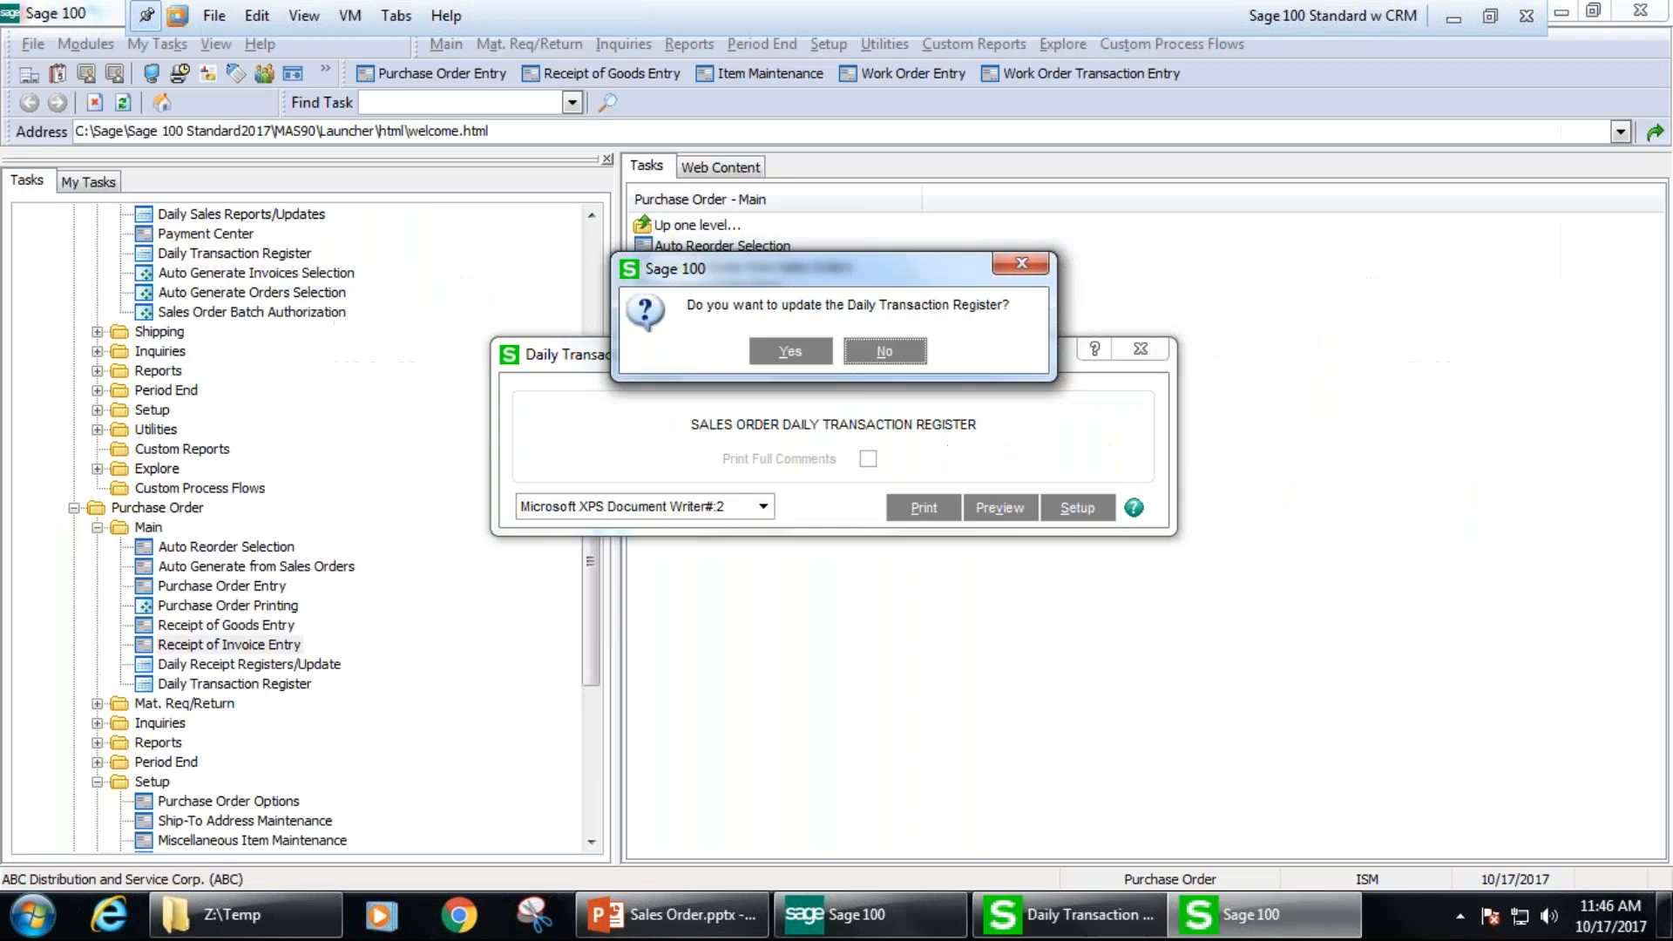
click(818, 357)
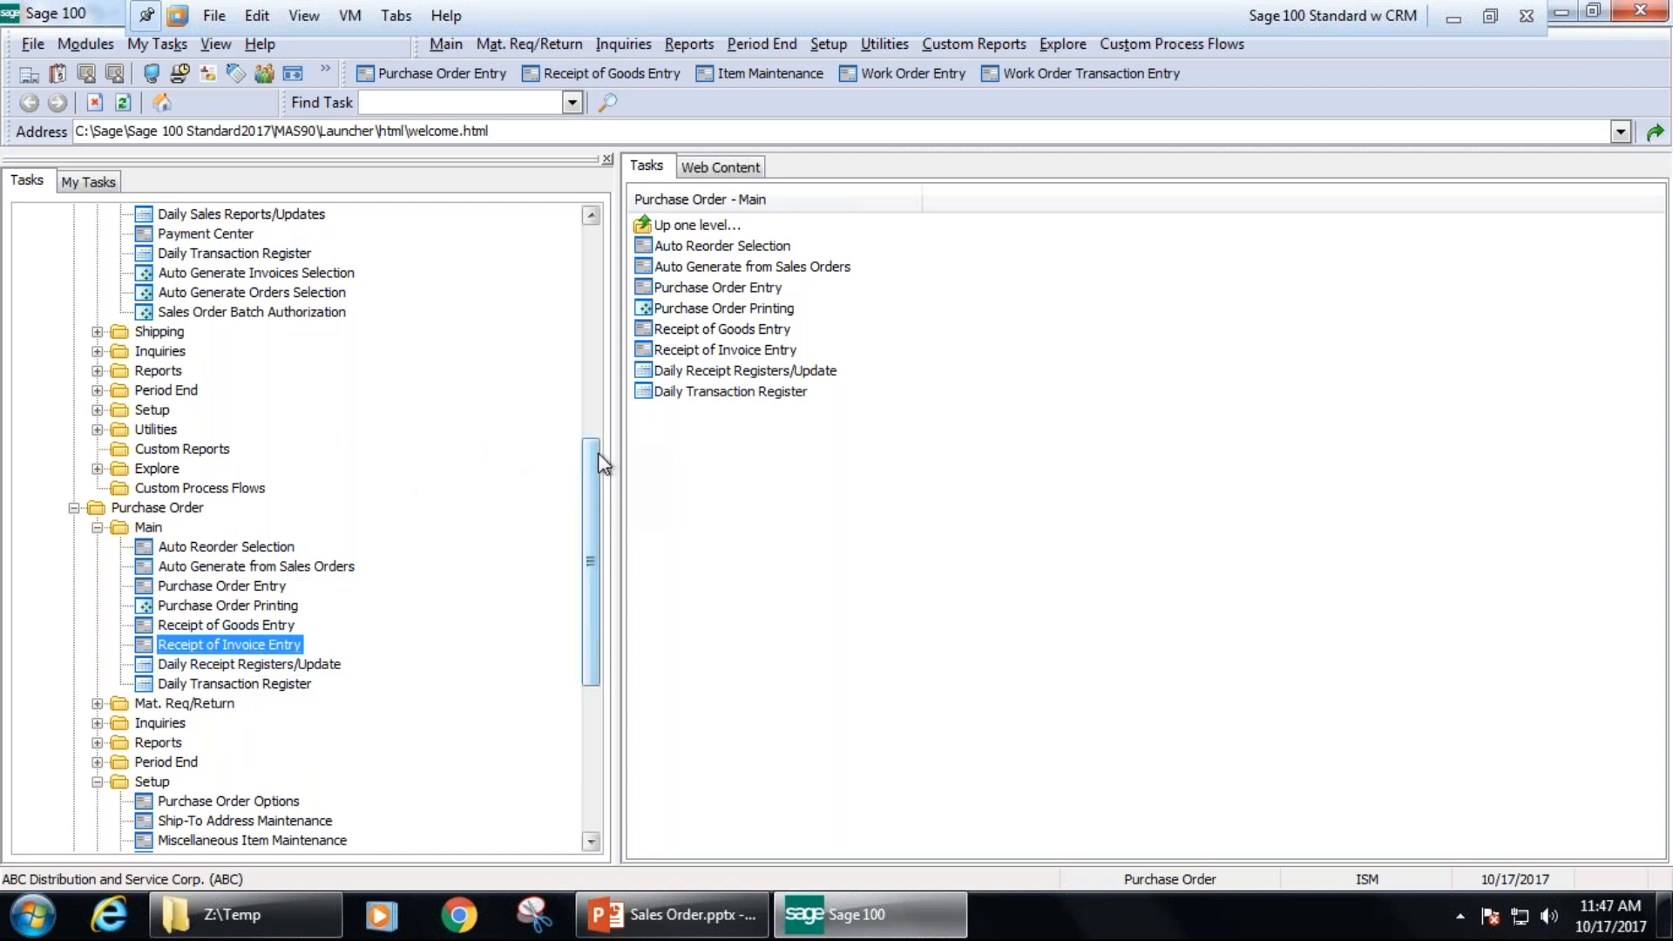
- Start a new standard sales order with the next order number for customer 01-ABF, American Business Futures
drag(594, 446, 594, 324)
click(171, 376)
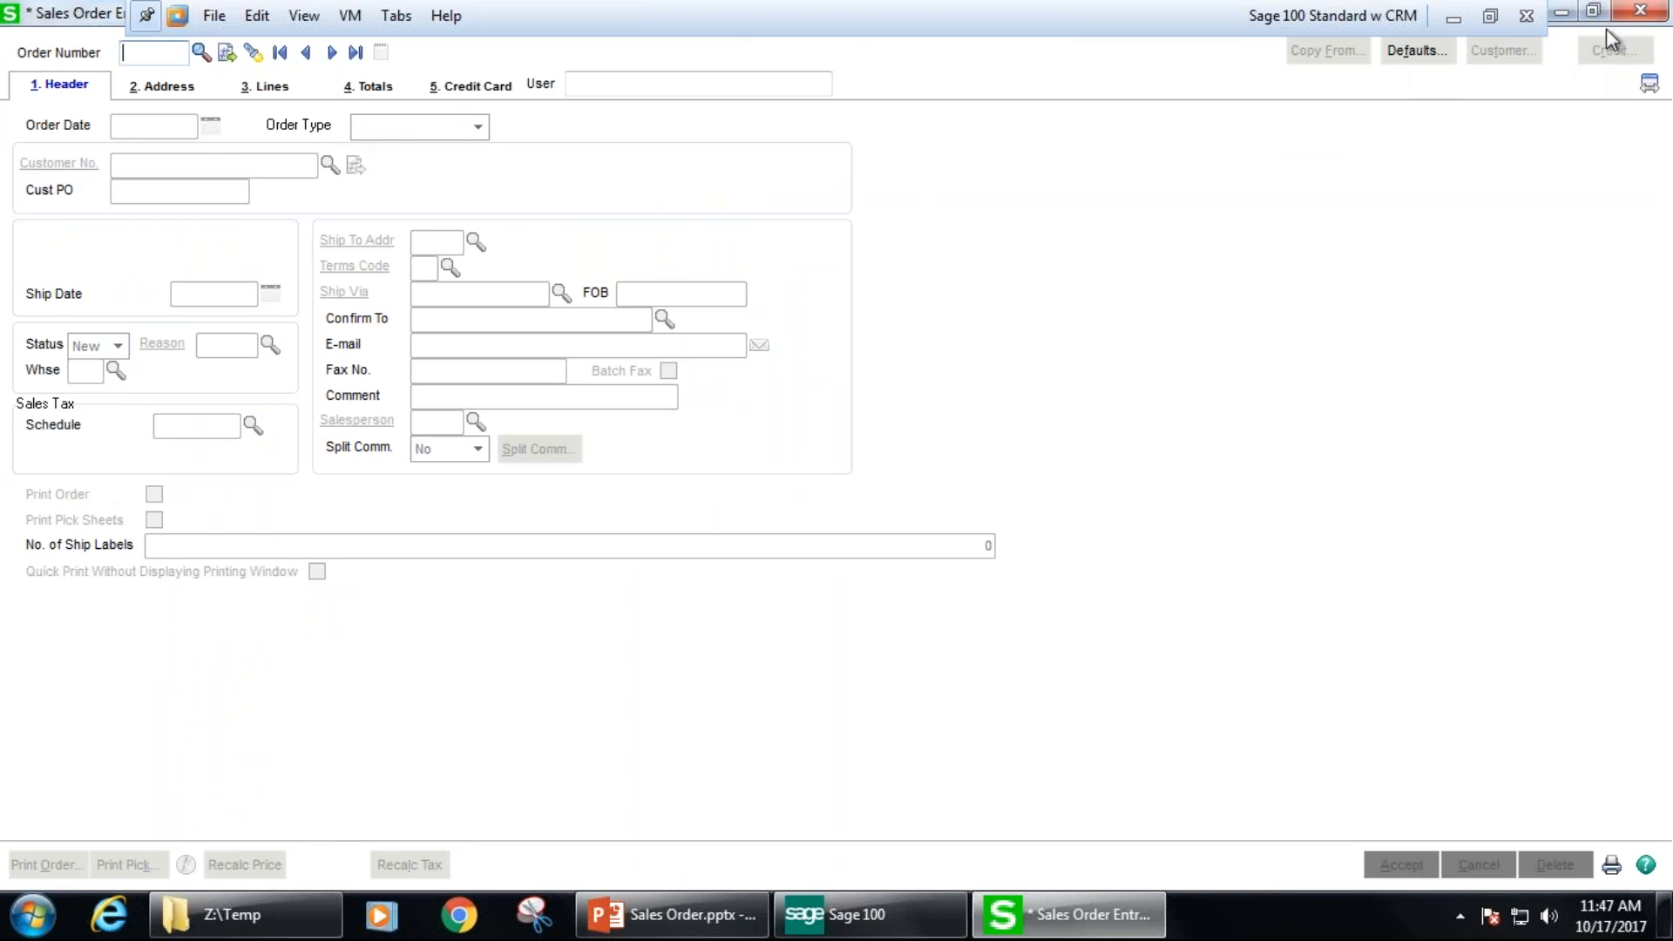
click(228, 54)
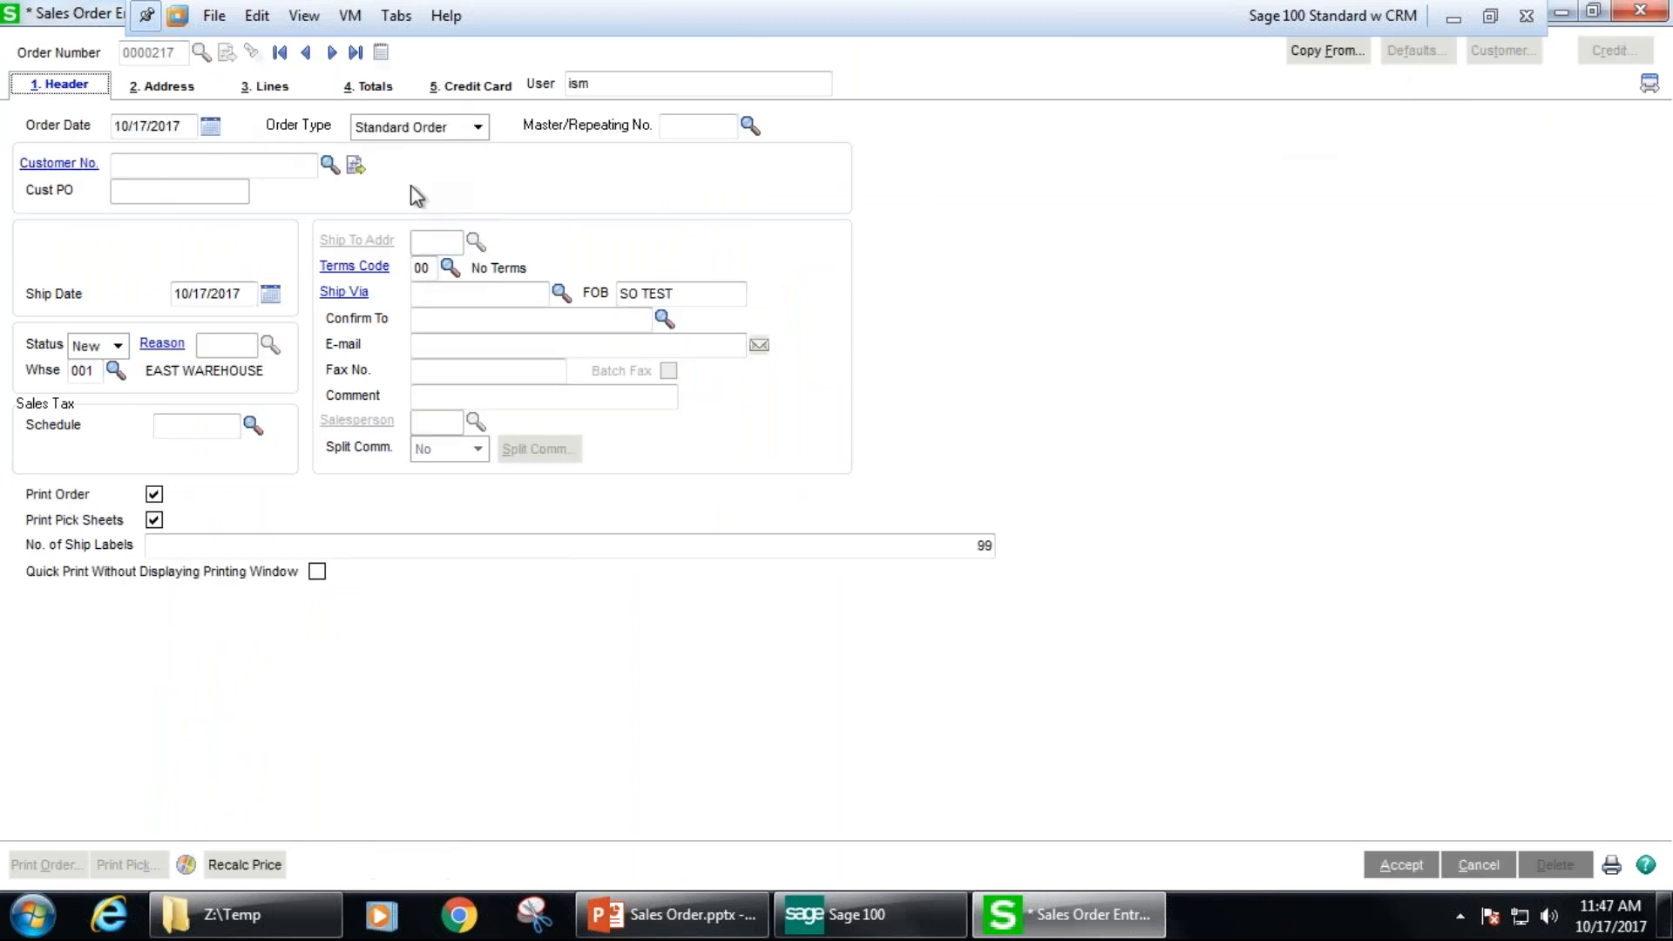
click(331, 164)
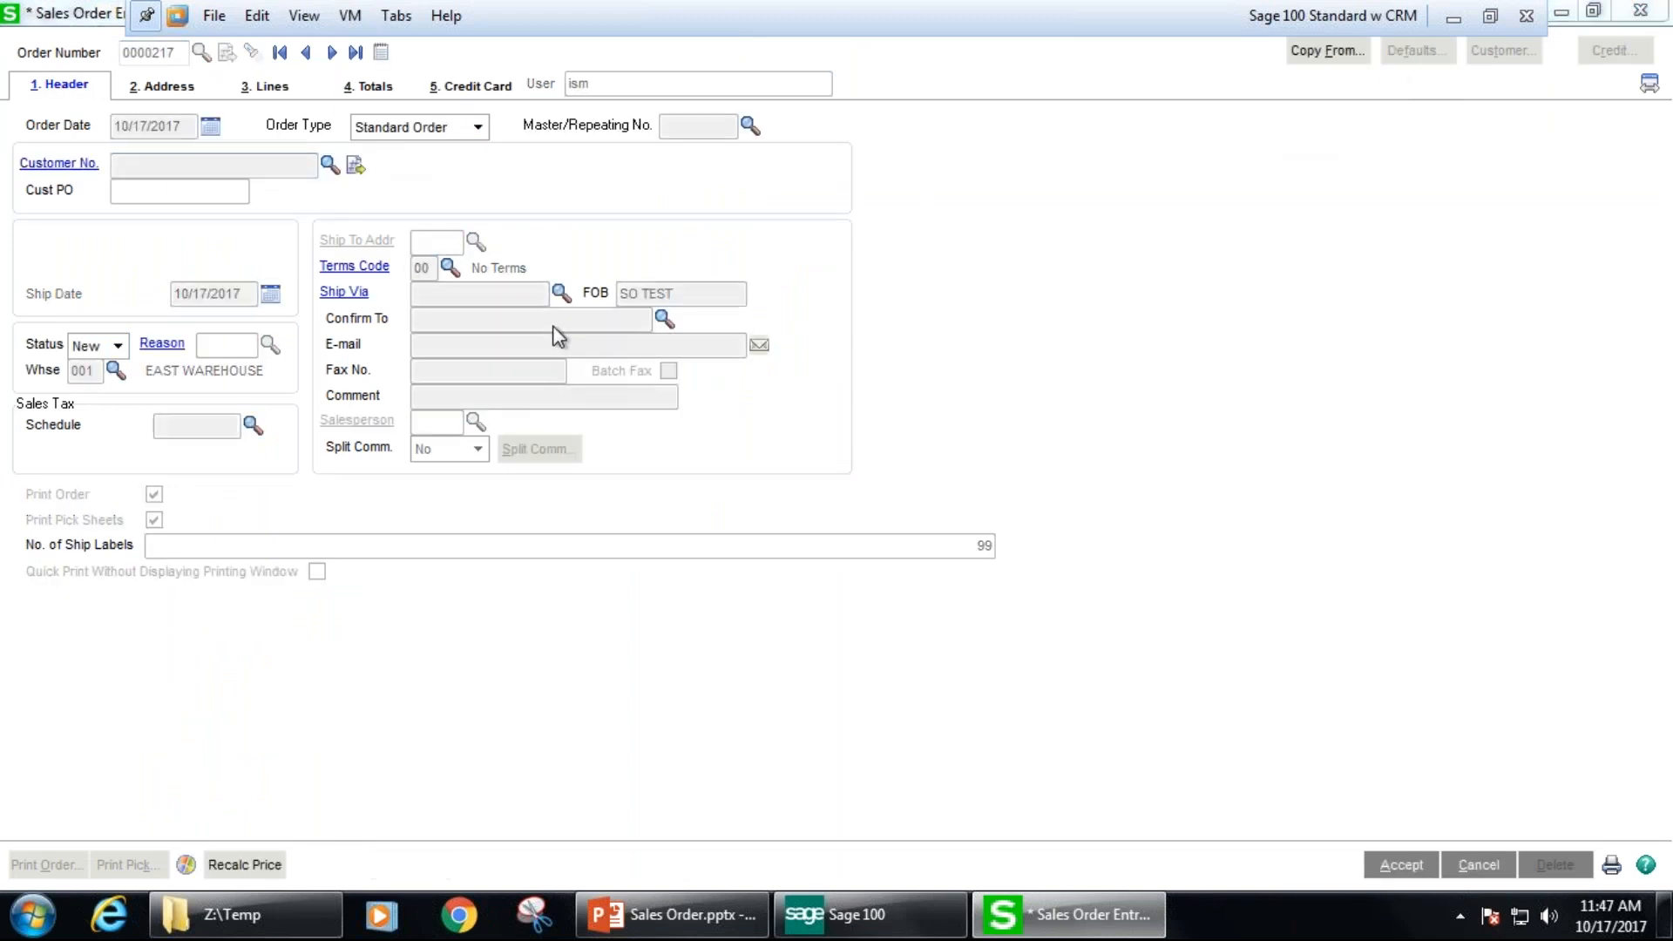
mouse_move(1144, 287)
mouse_down()
mouse_move(1150, 441)
mouse_move(1149, 277)
mouse_up()
click(571, 286)
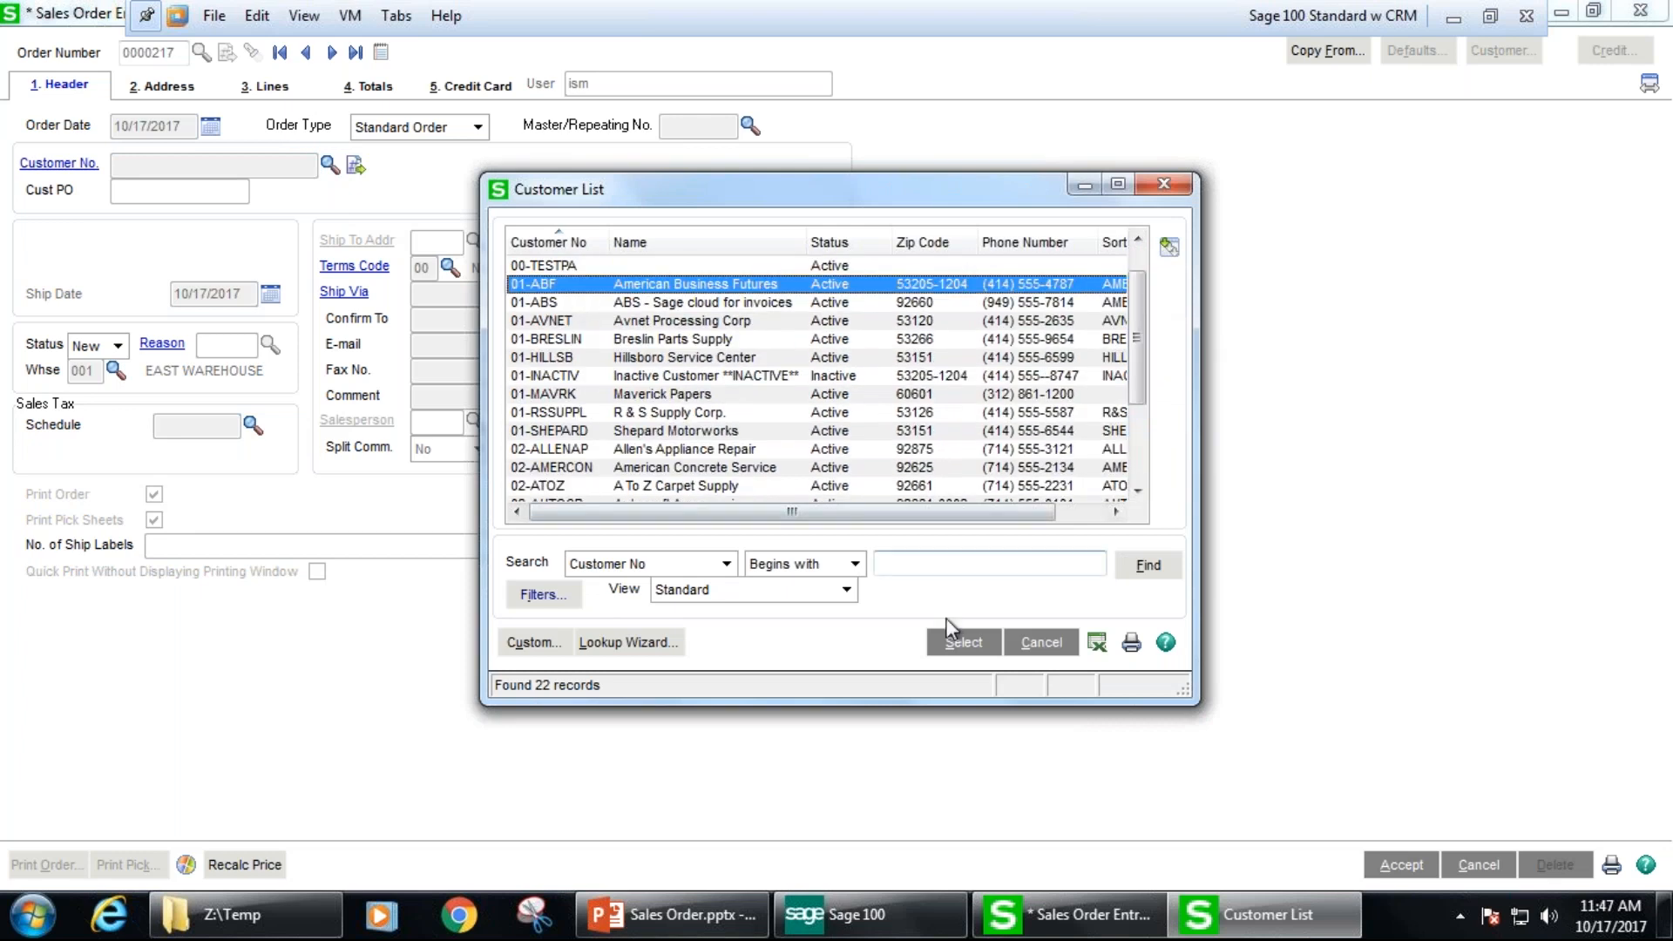
click(963, 642)
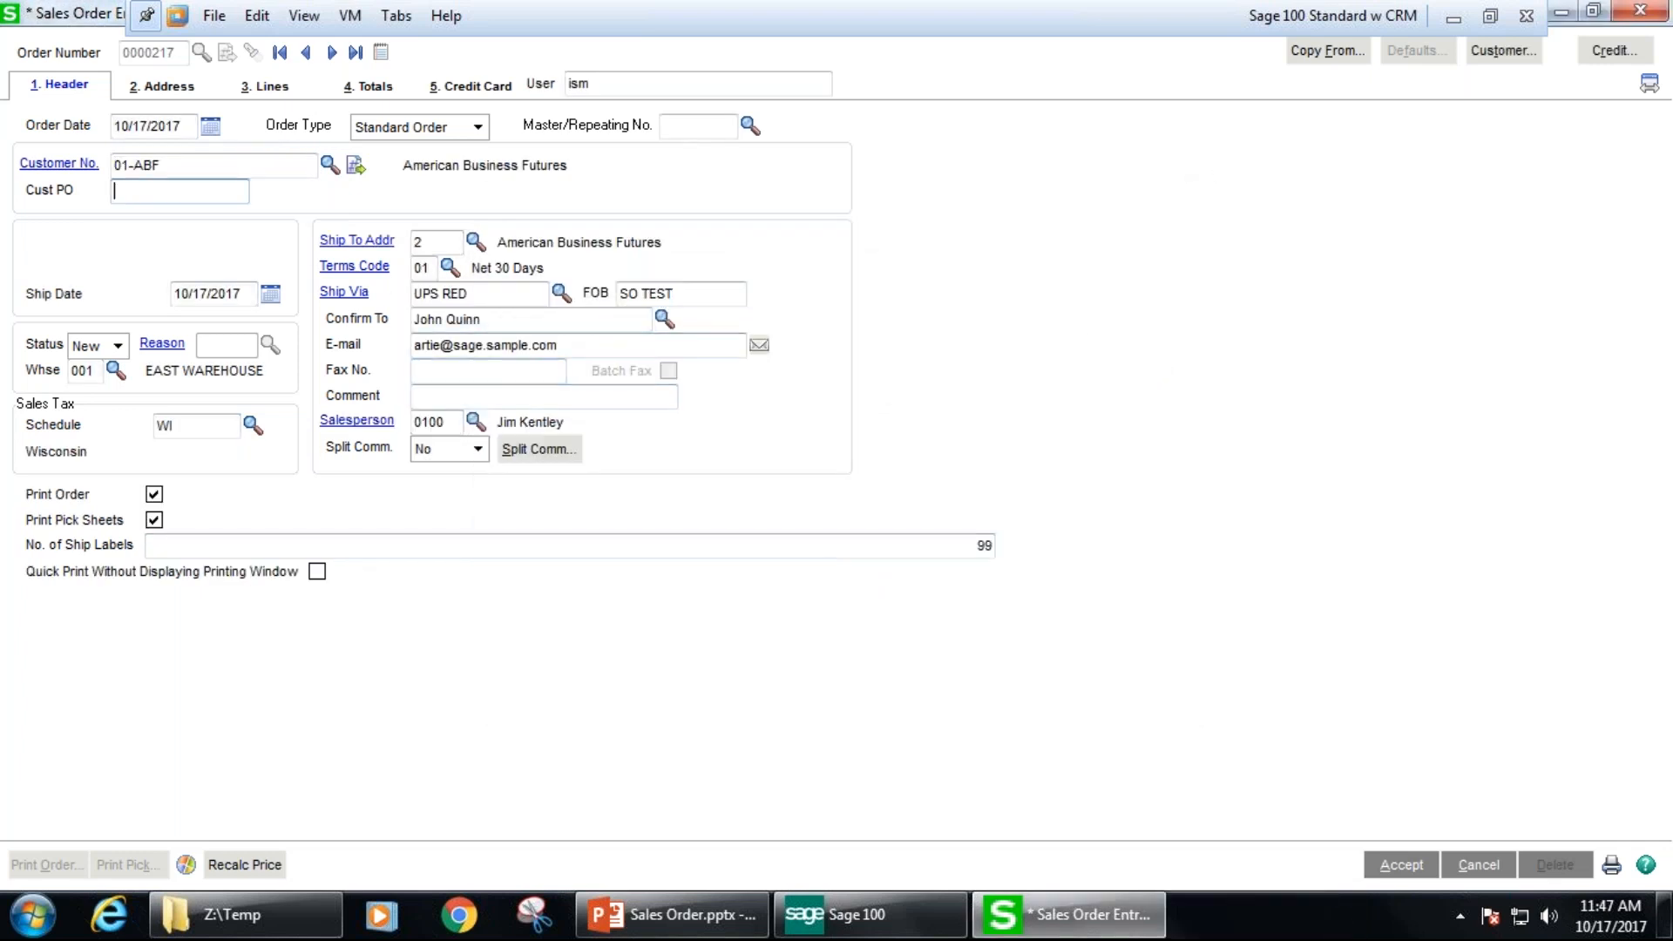
- Add item 1001-HON-H252 to the sales order lines with an ordered quantity of 3
click(266, 88)
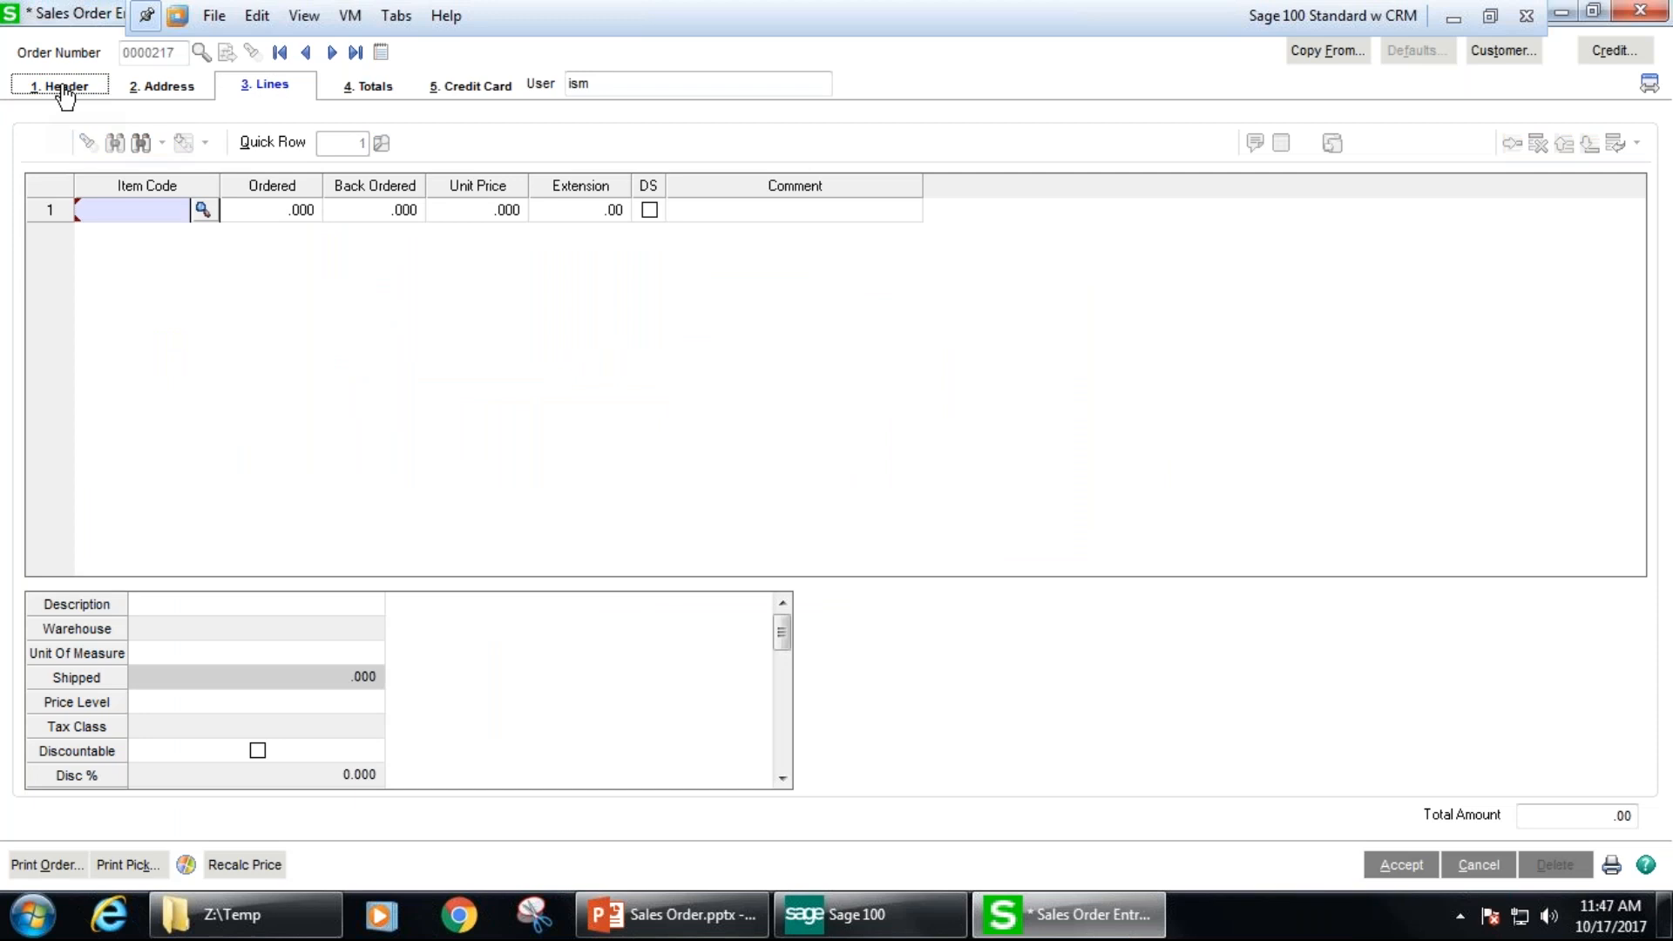
click(61, 87)
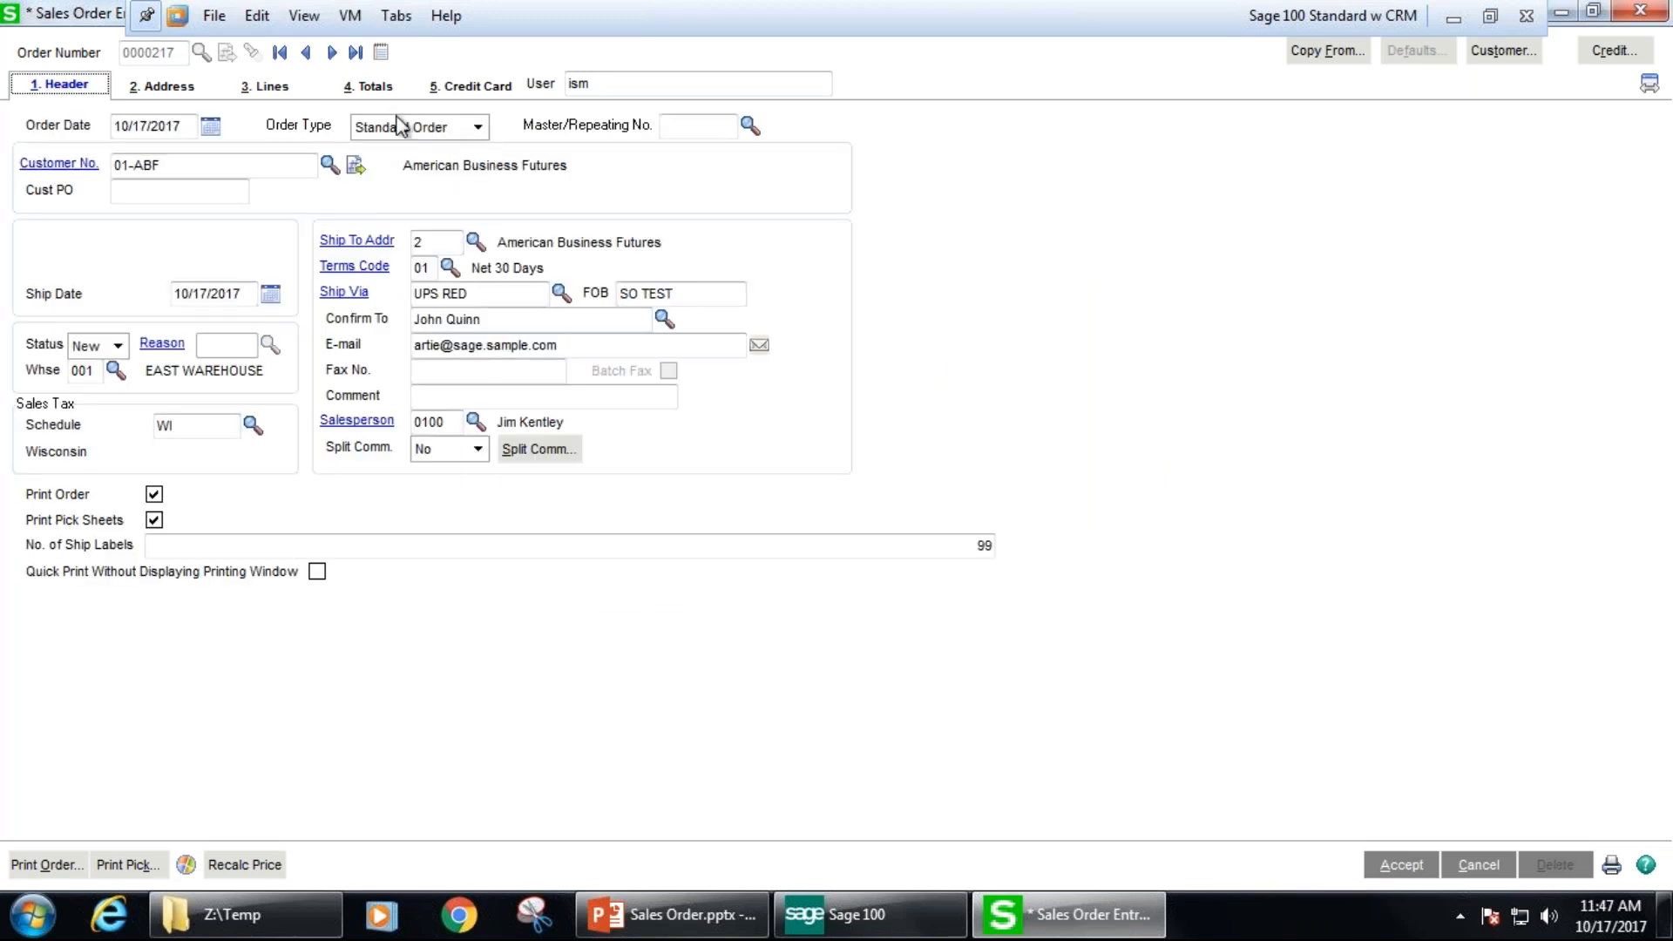
click(270, 87)
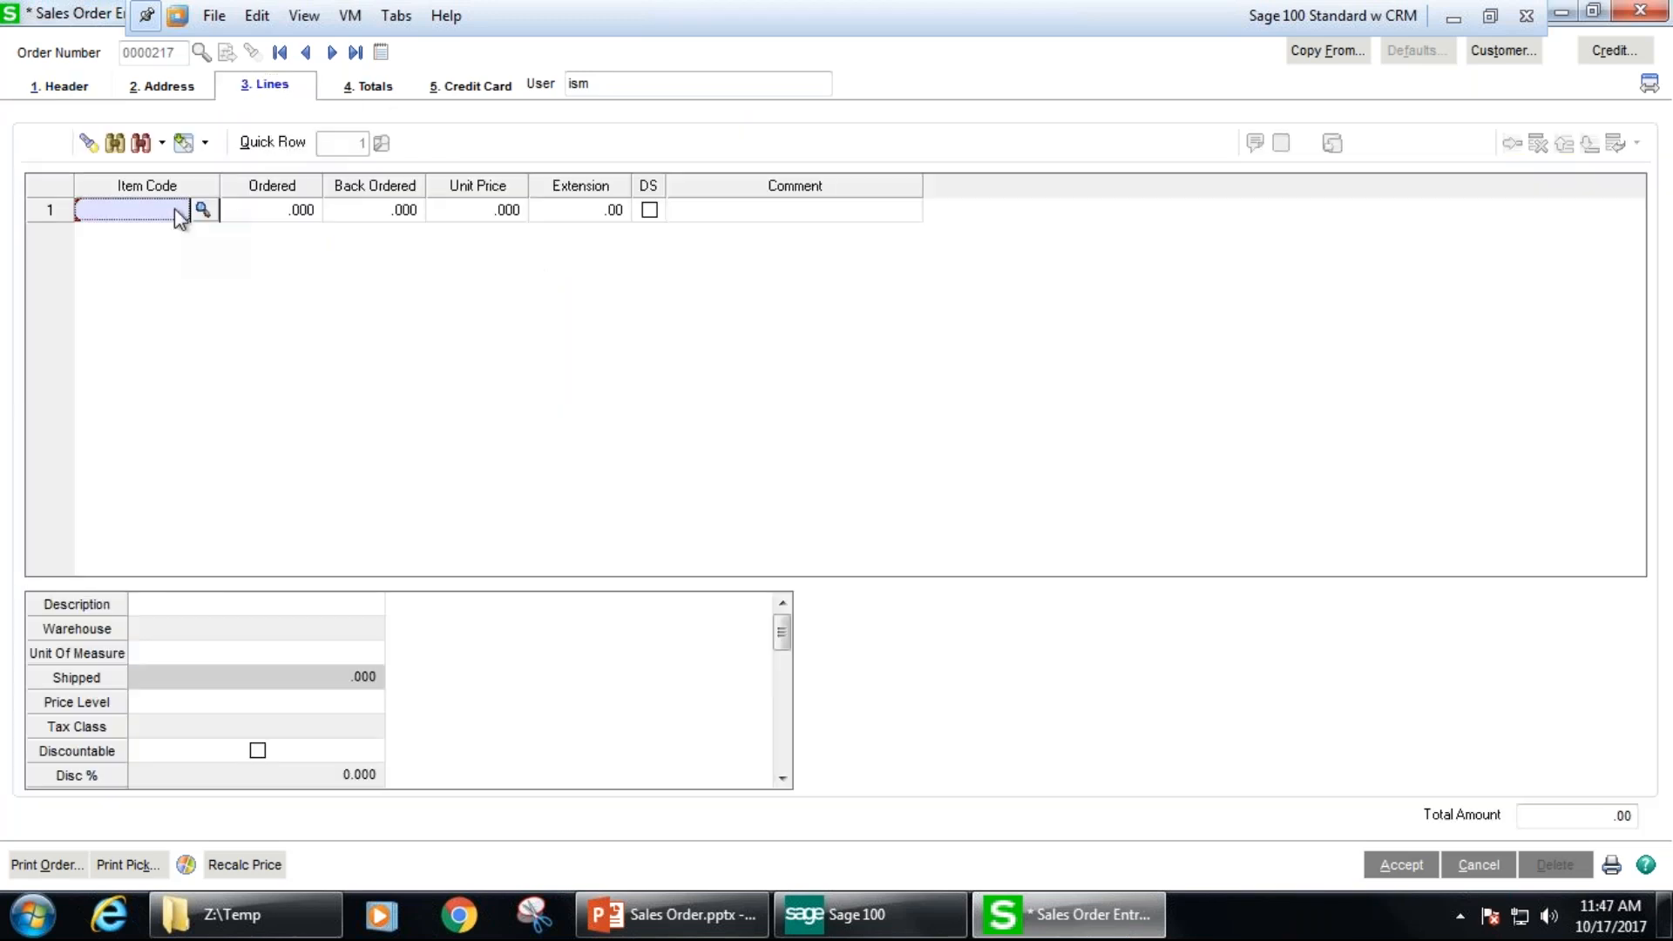
click(203, 212)
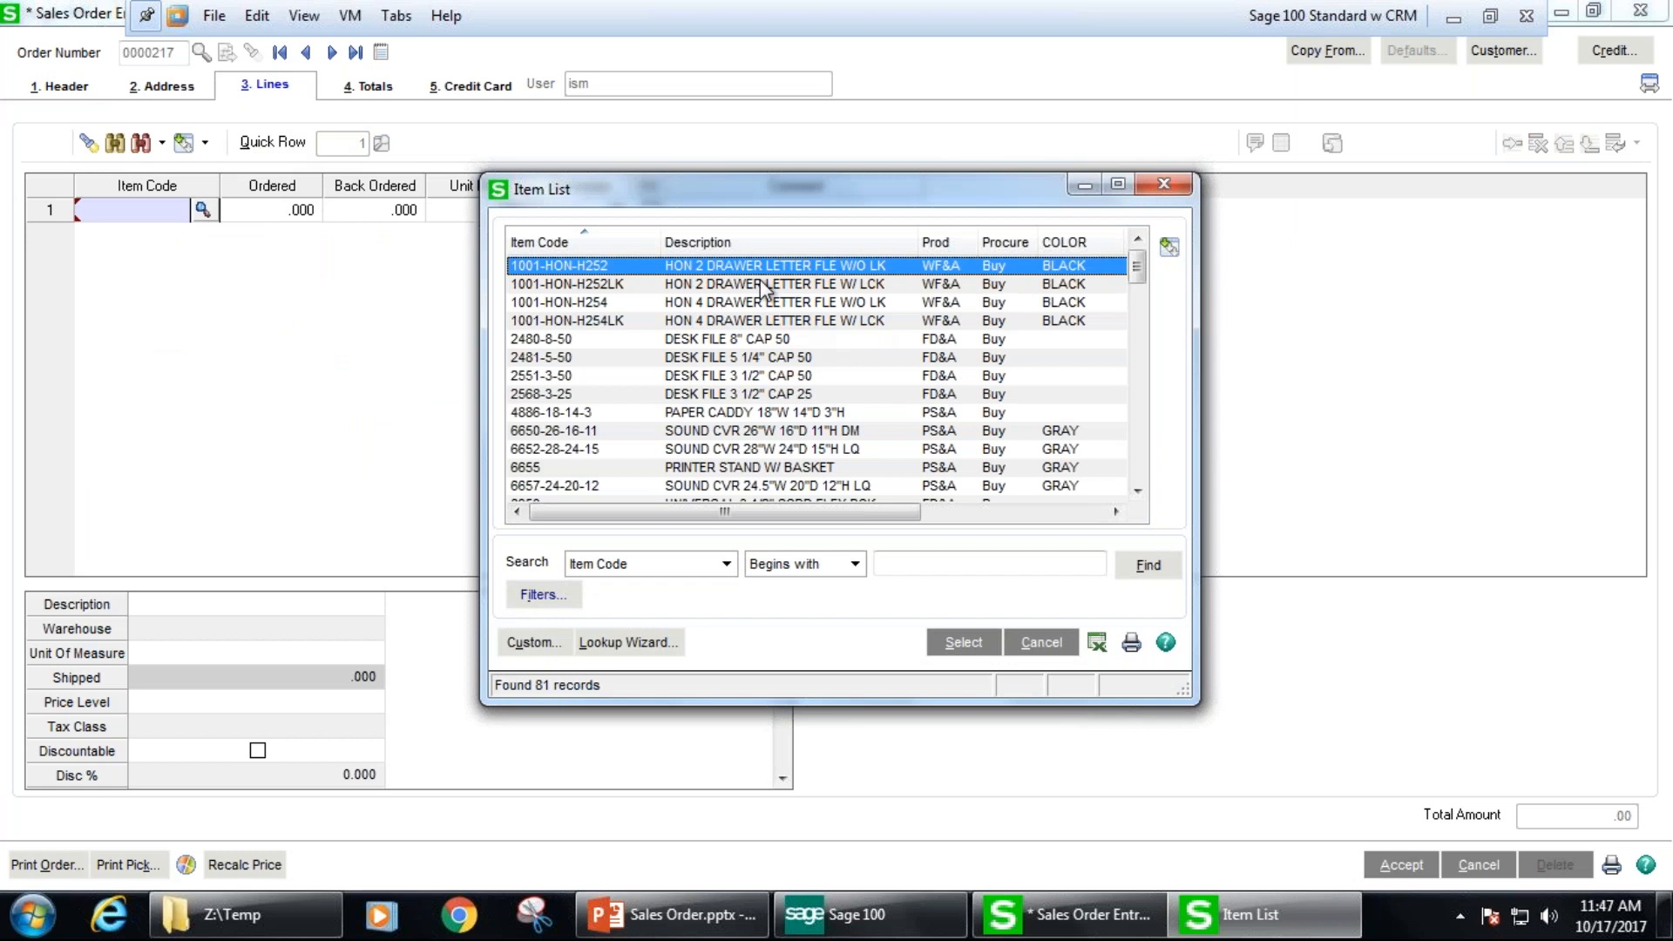
double_click(751, 269)
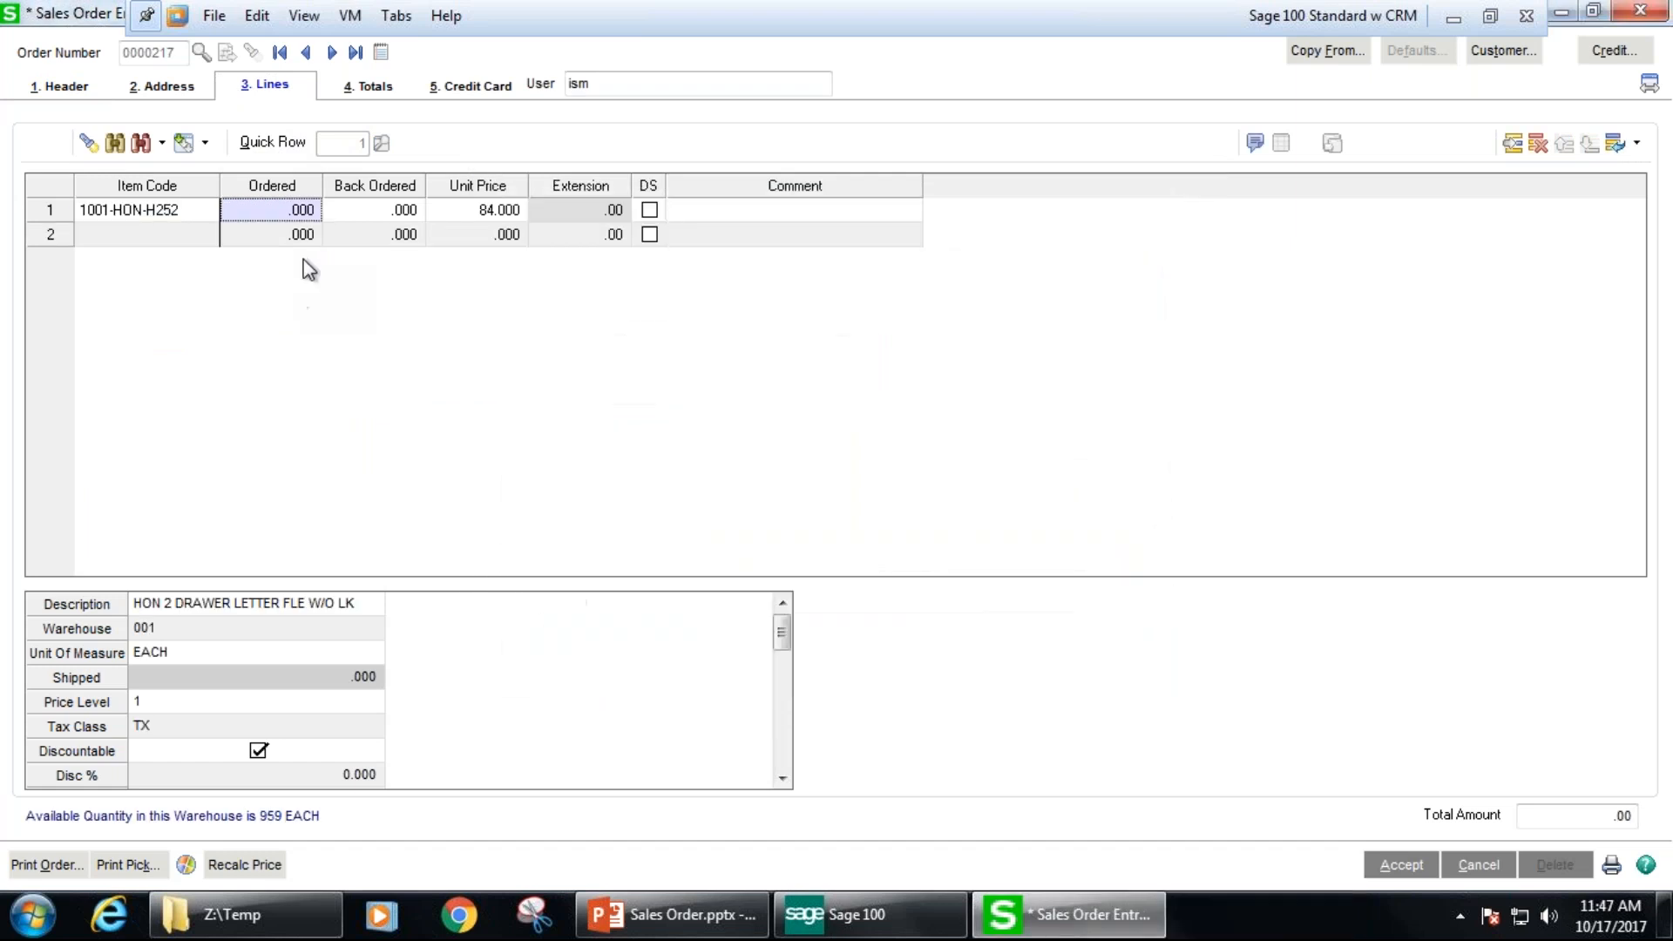
text(3)
key(Tab)
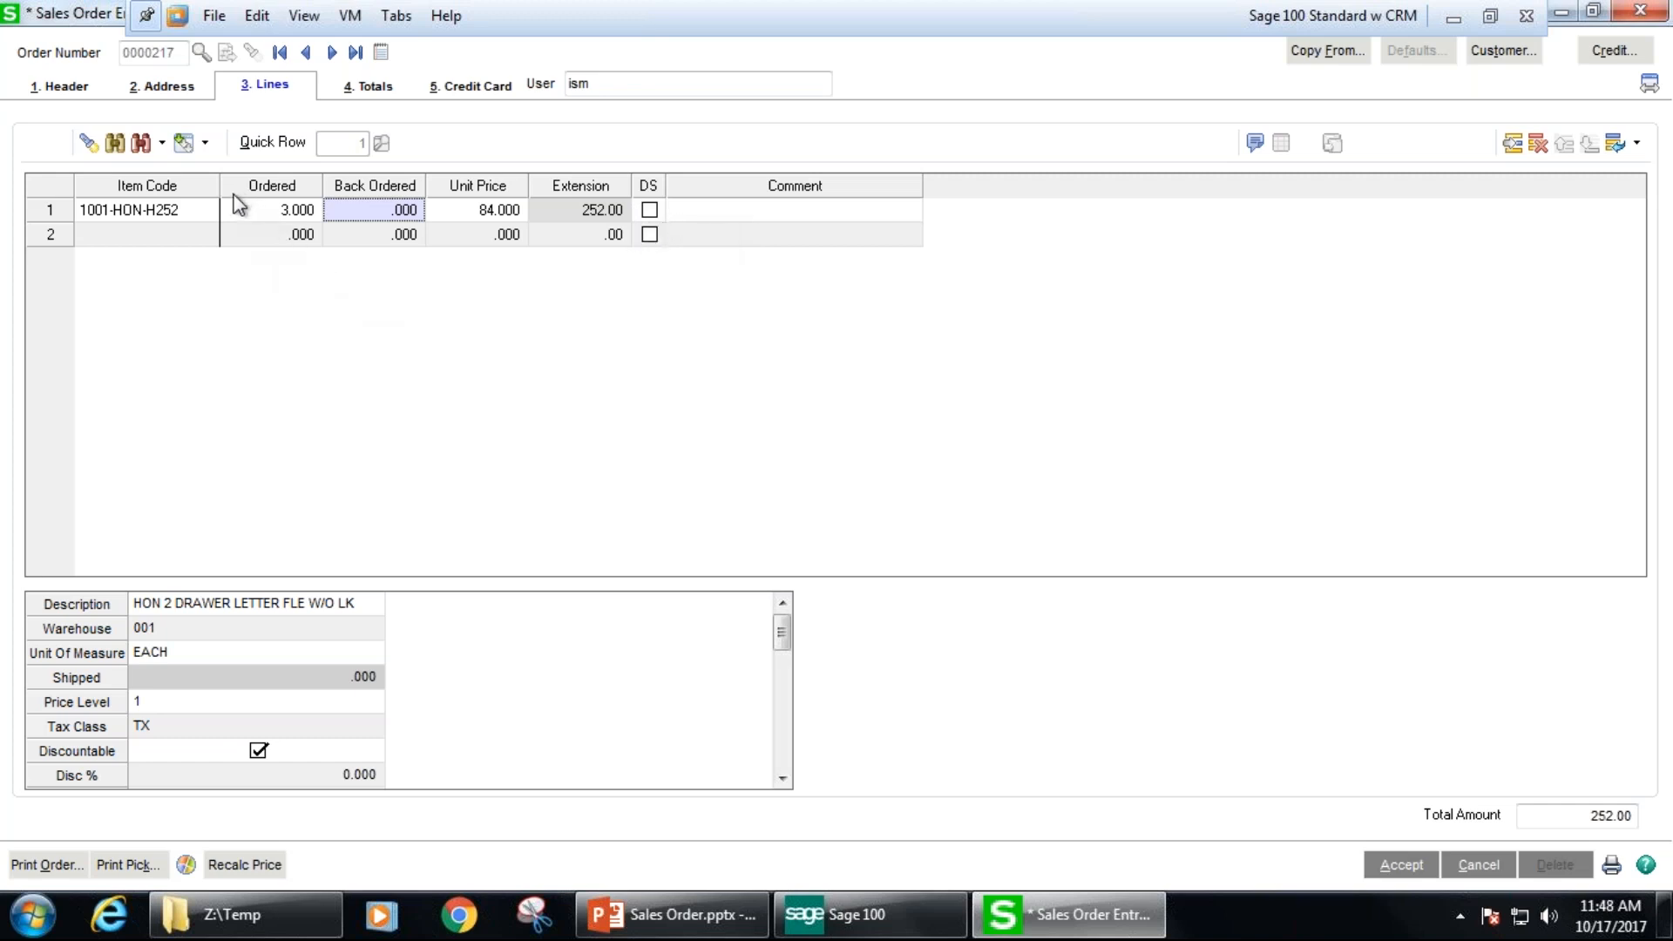
- Check the warehouse's available quantity for the ordered item and open the order's totals
click(284, 211)
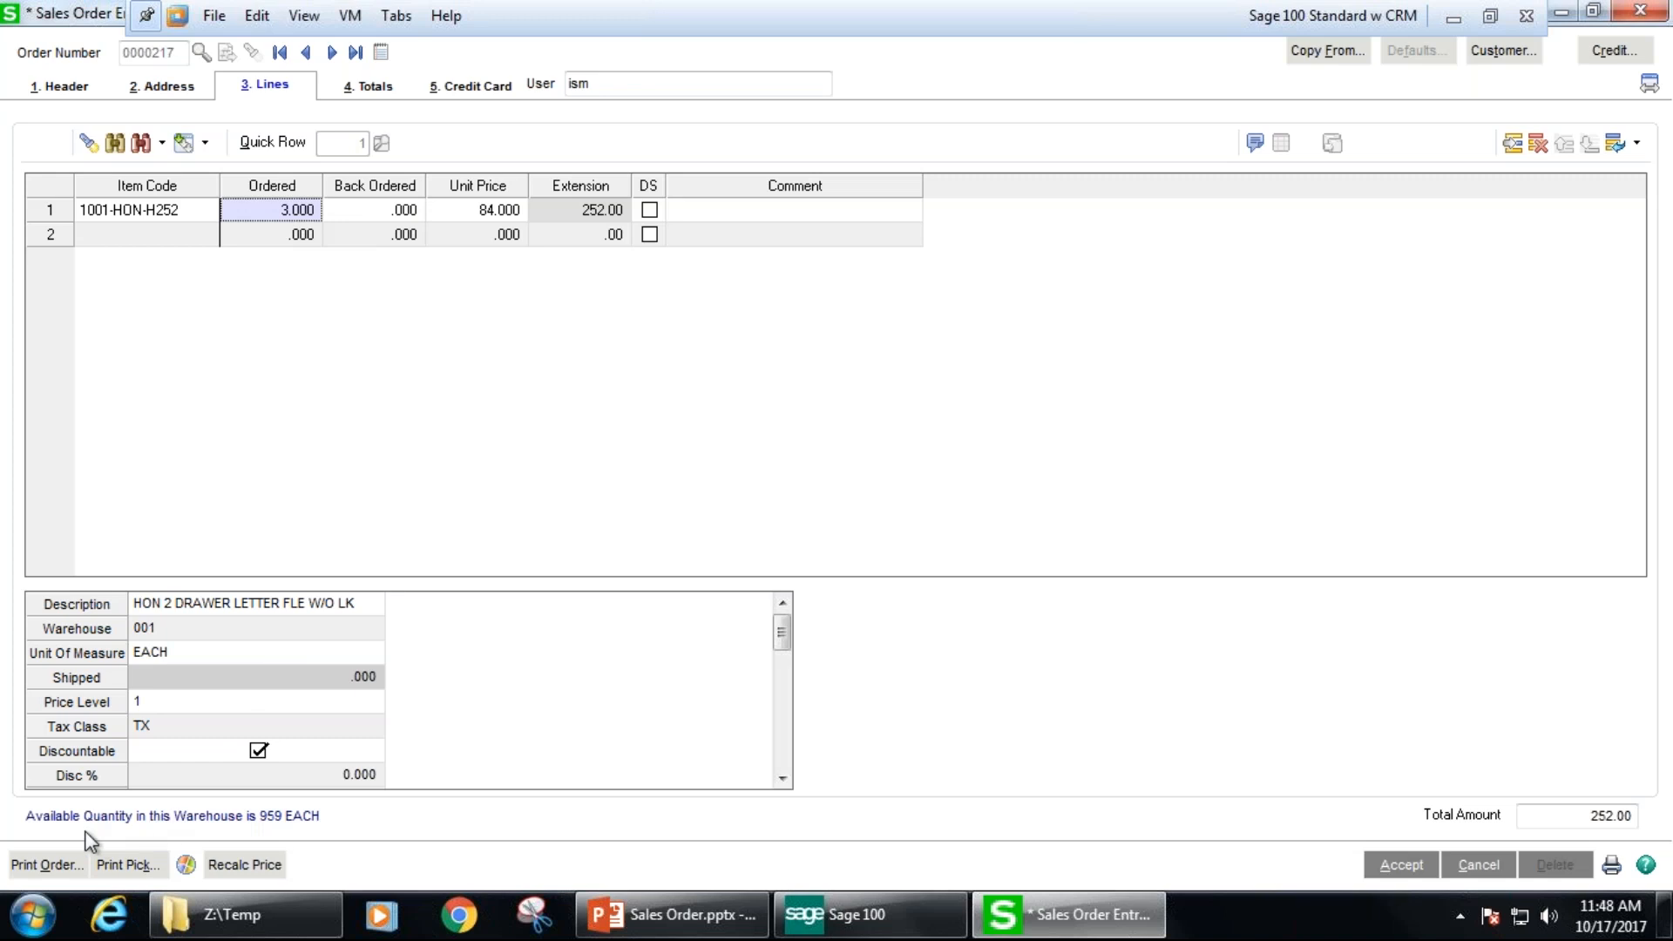
drag(333, 817, 27, 817)
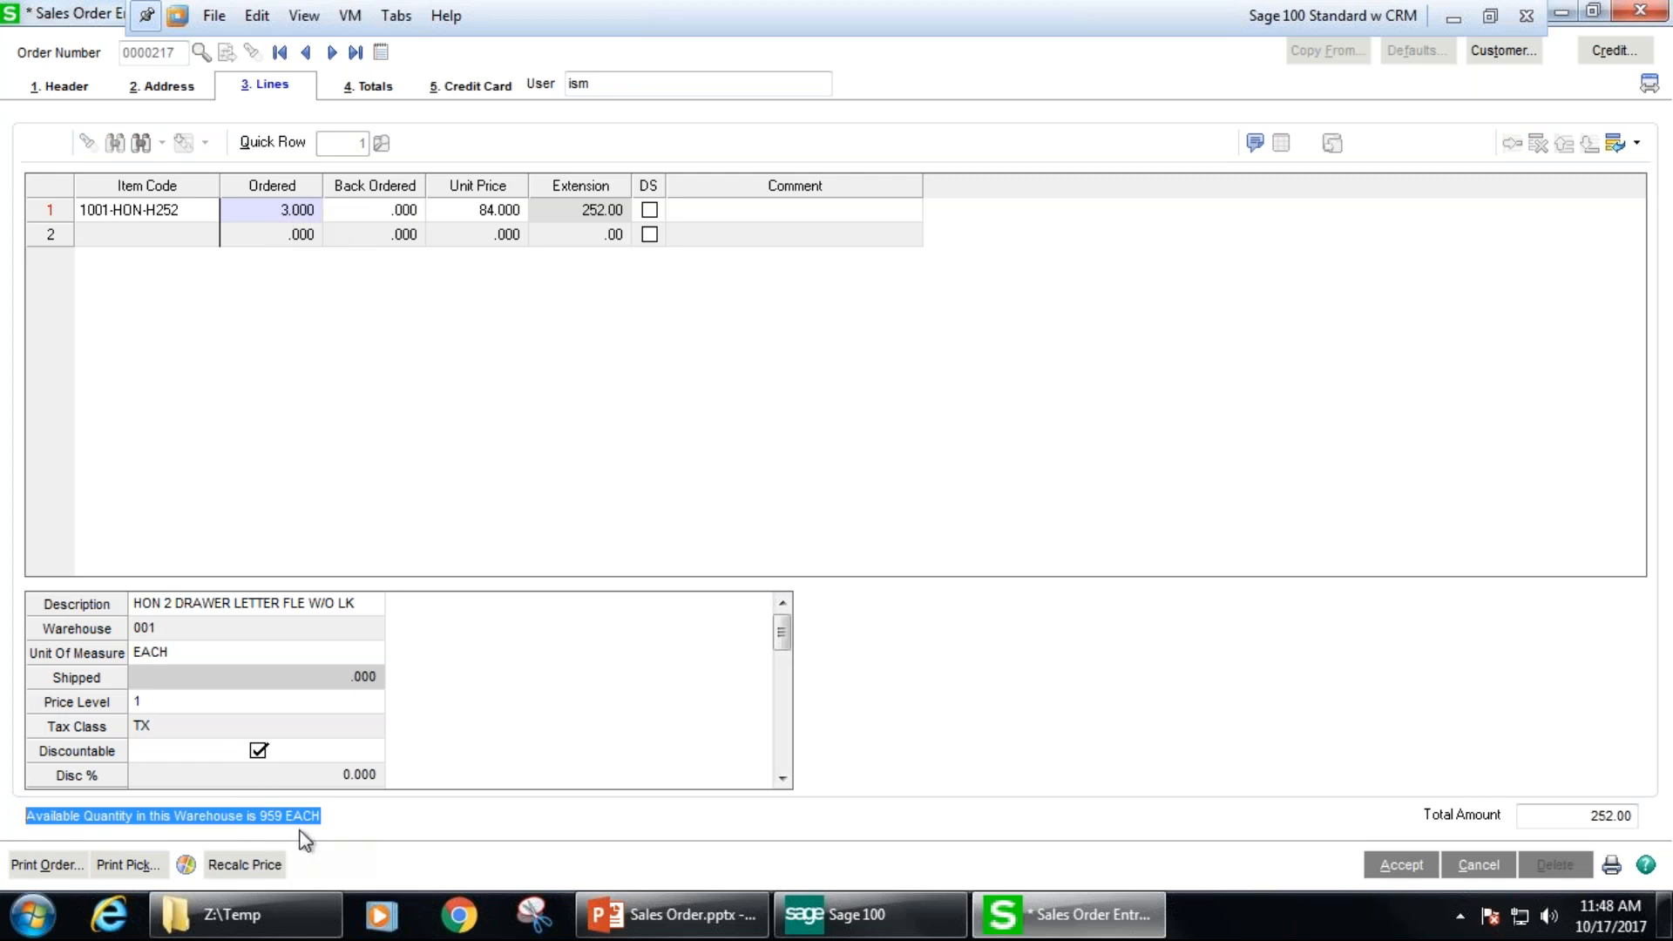
click(359, 88)
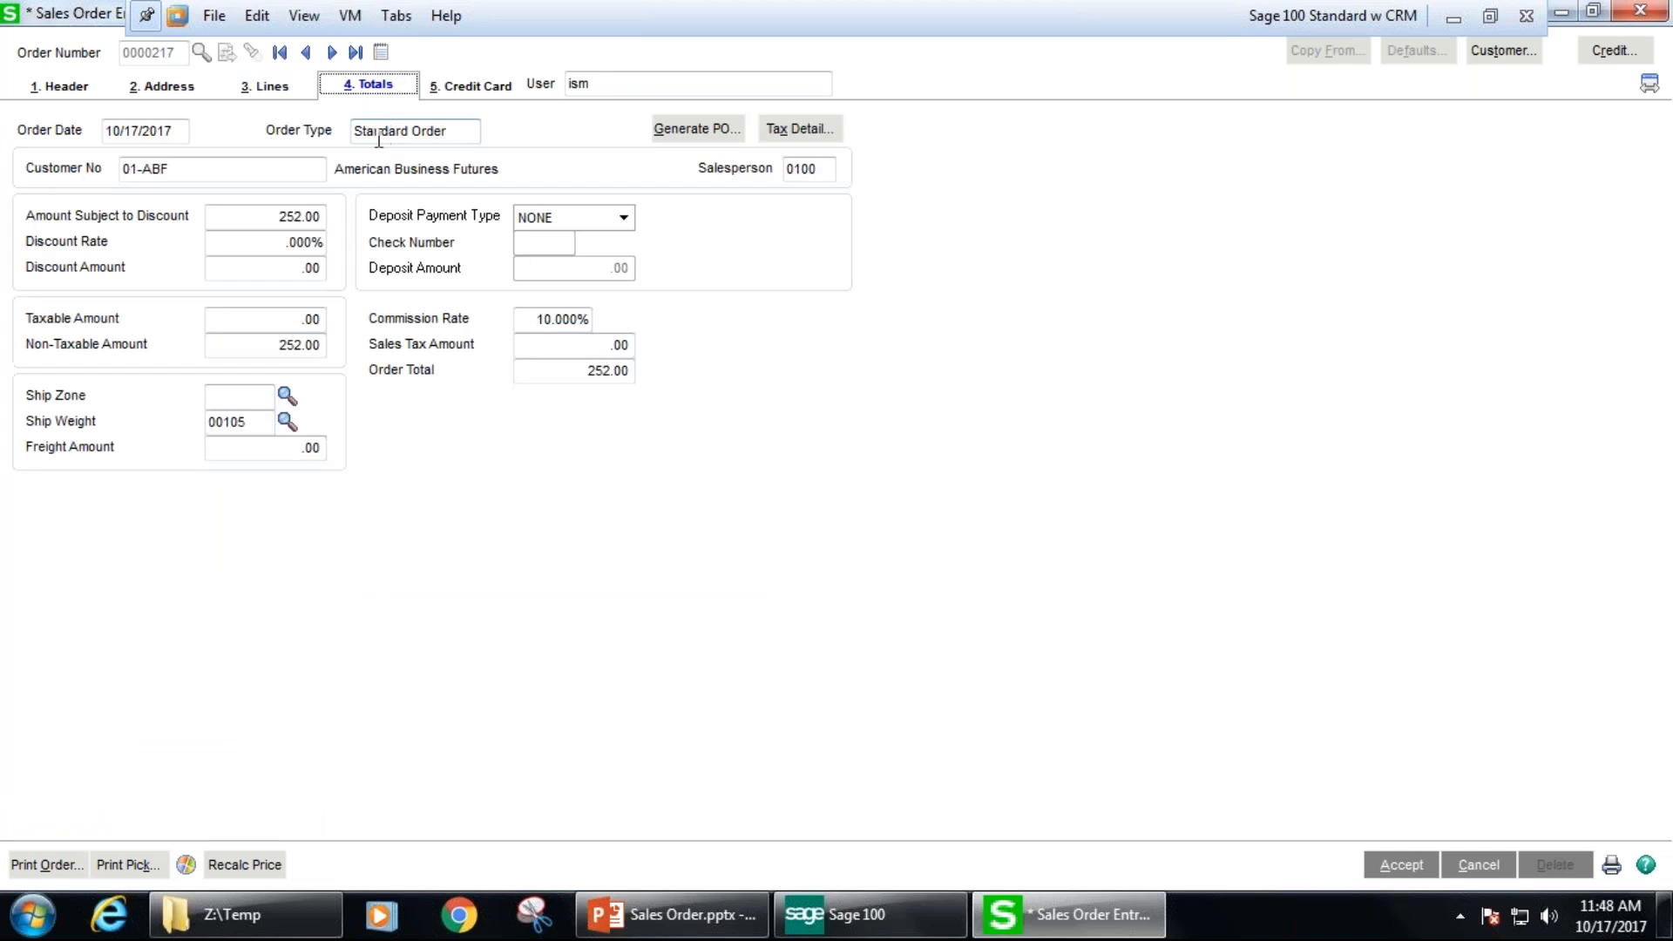
- Generate a purchase order from the sales order, accepting 0010056 as the next automatic purchase order number
click(701, 131)
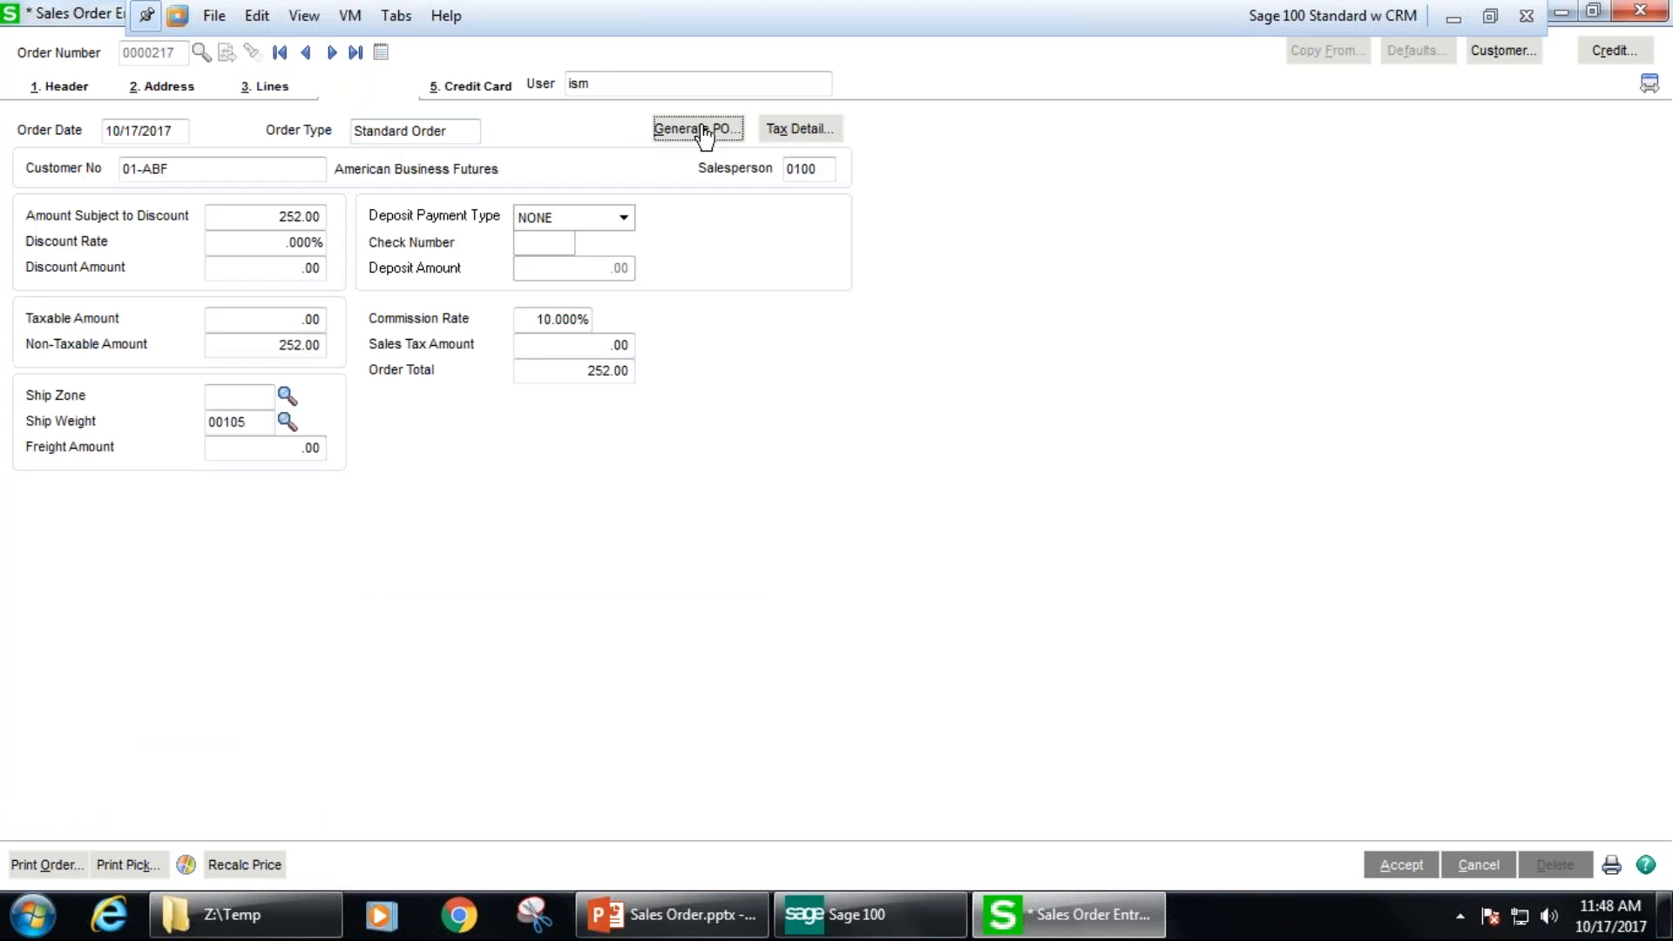
click(784, 366)
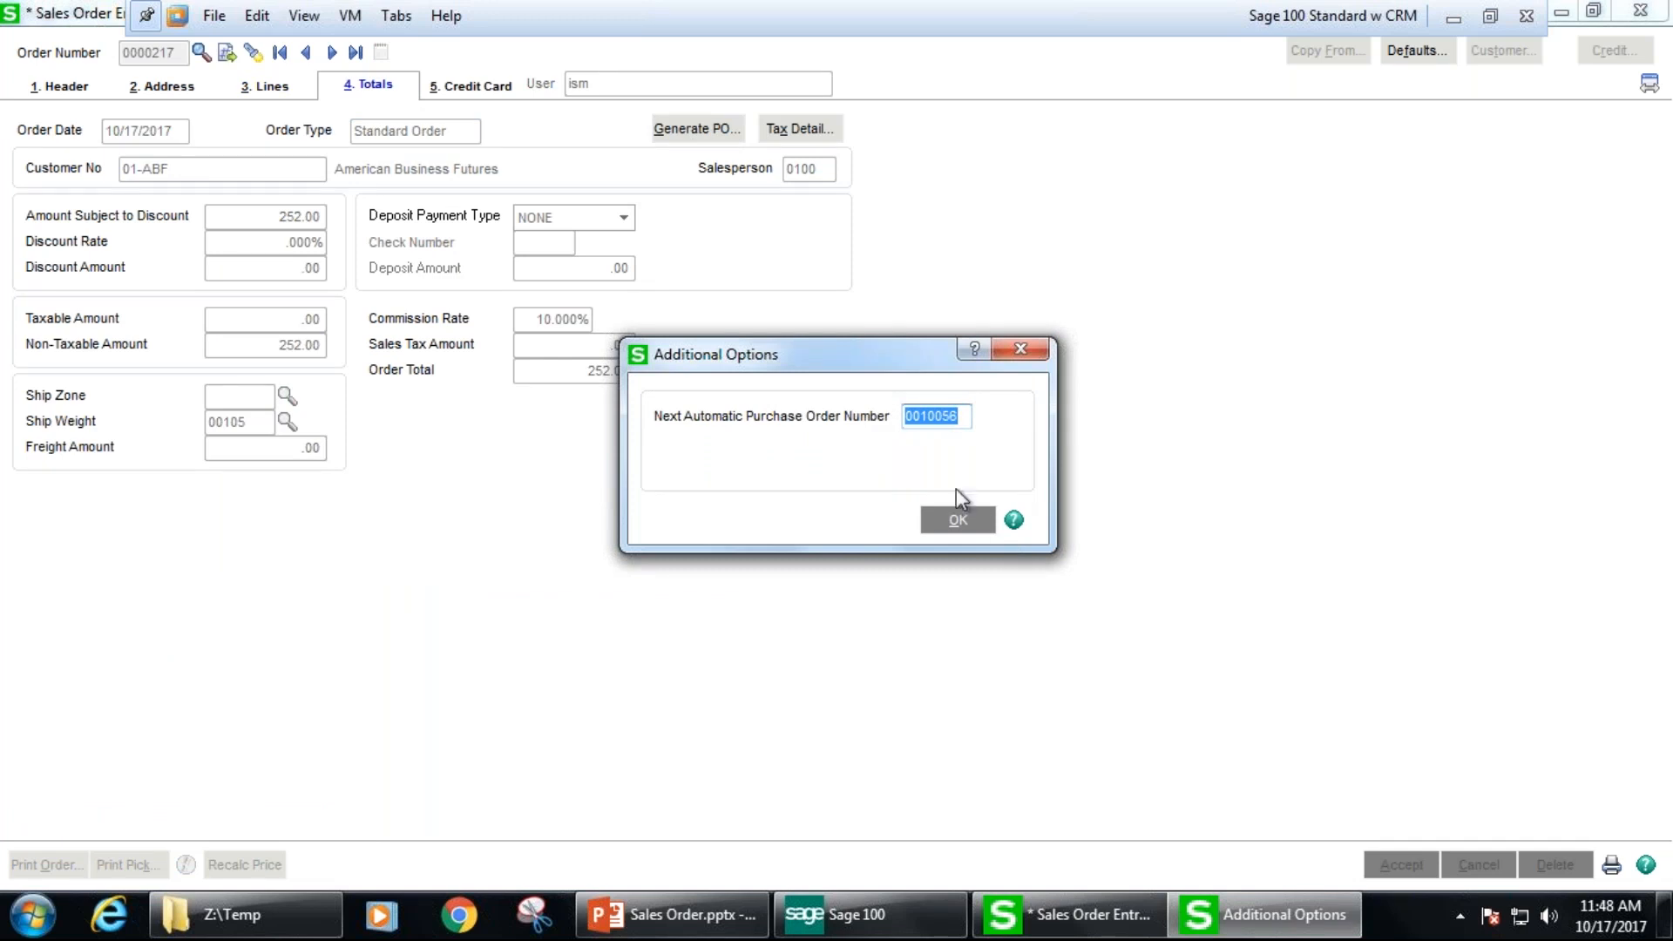
click(959, 521)
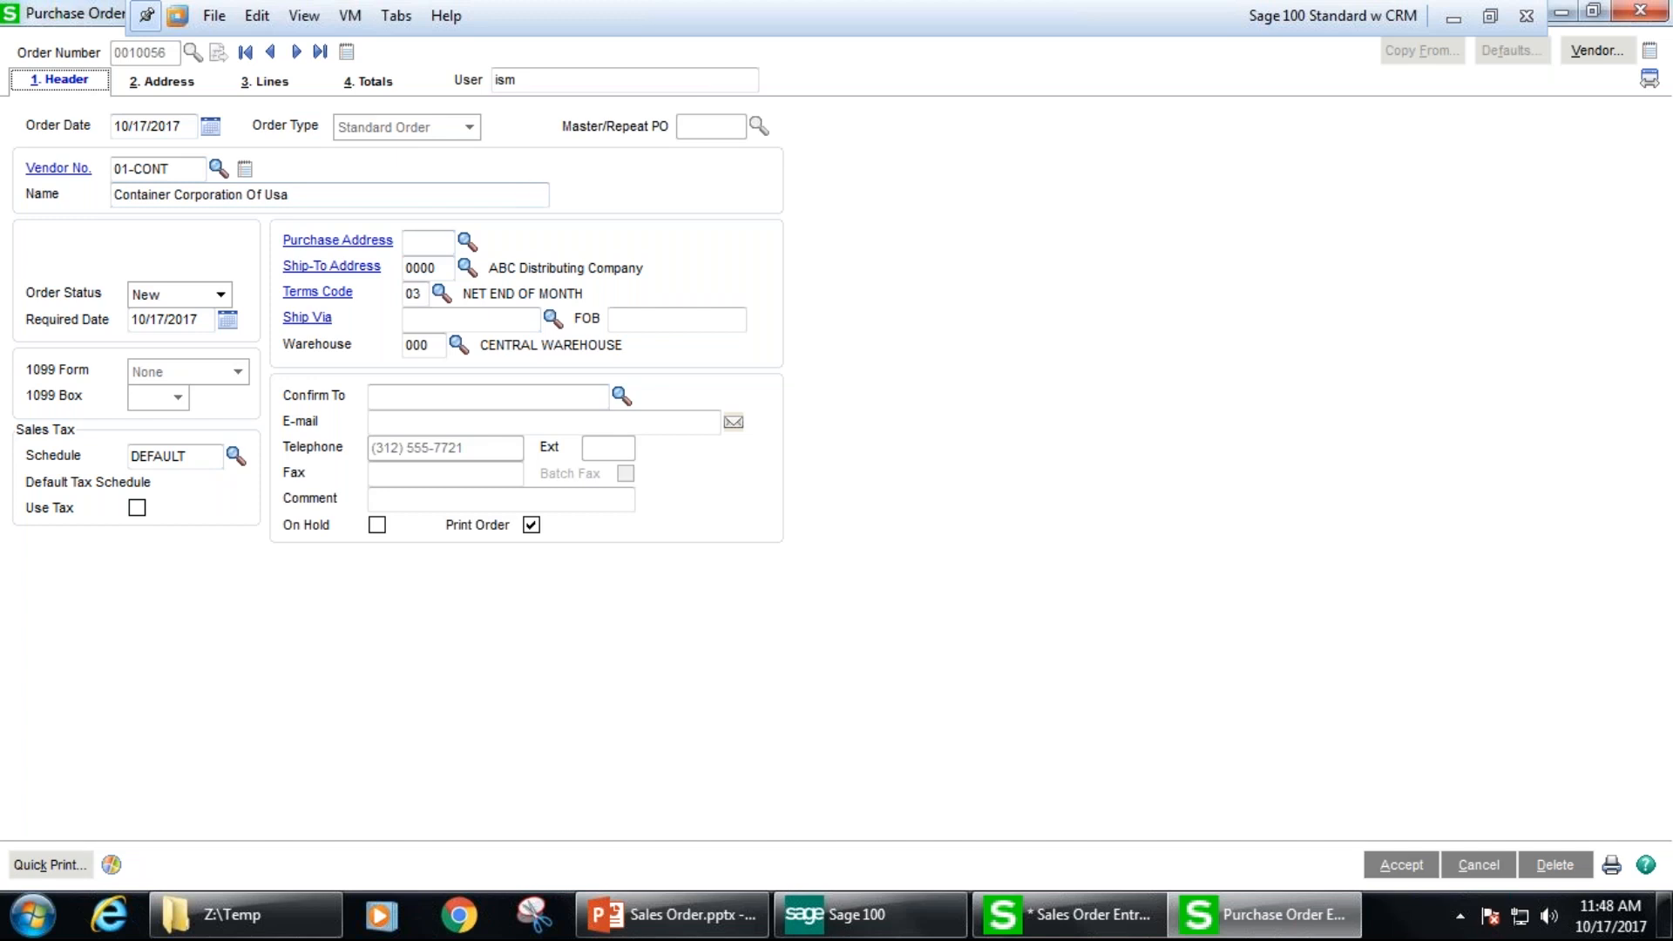
- Review the generated purchase order's line item, ordered quantity and linked sales order, and check the vendor in its header
click(272, 81)
click(268, 210)
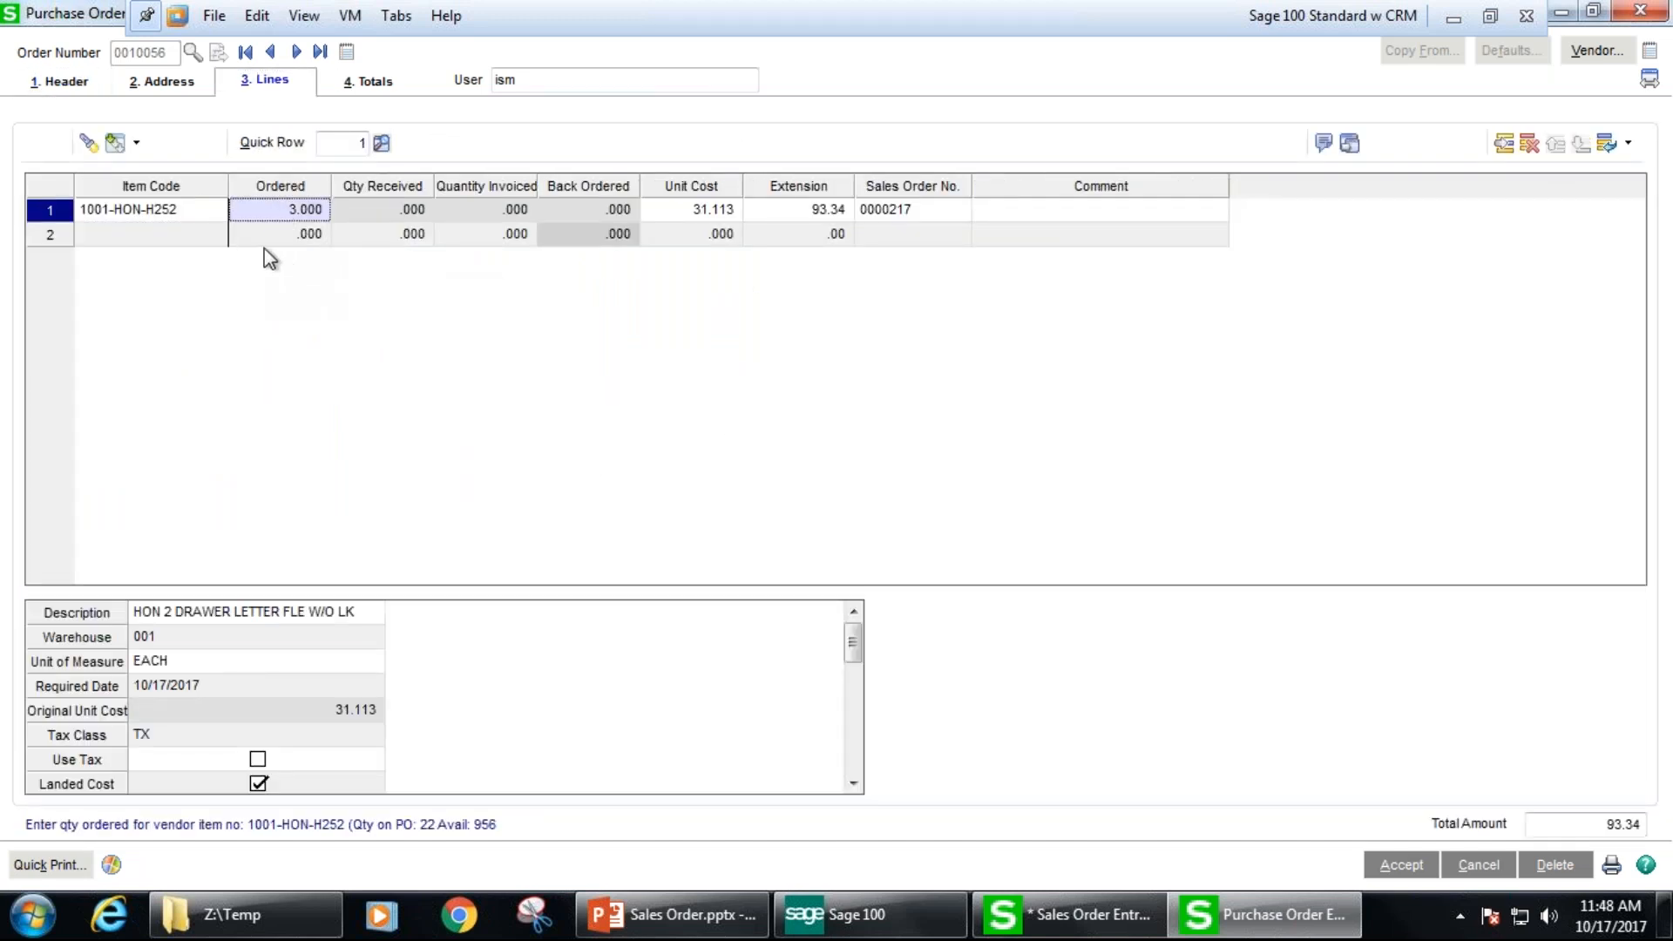
click(60, 81)
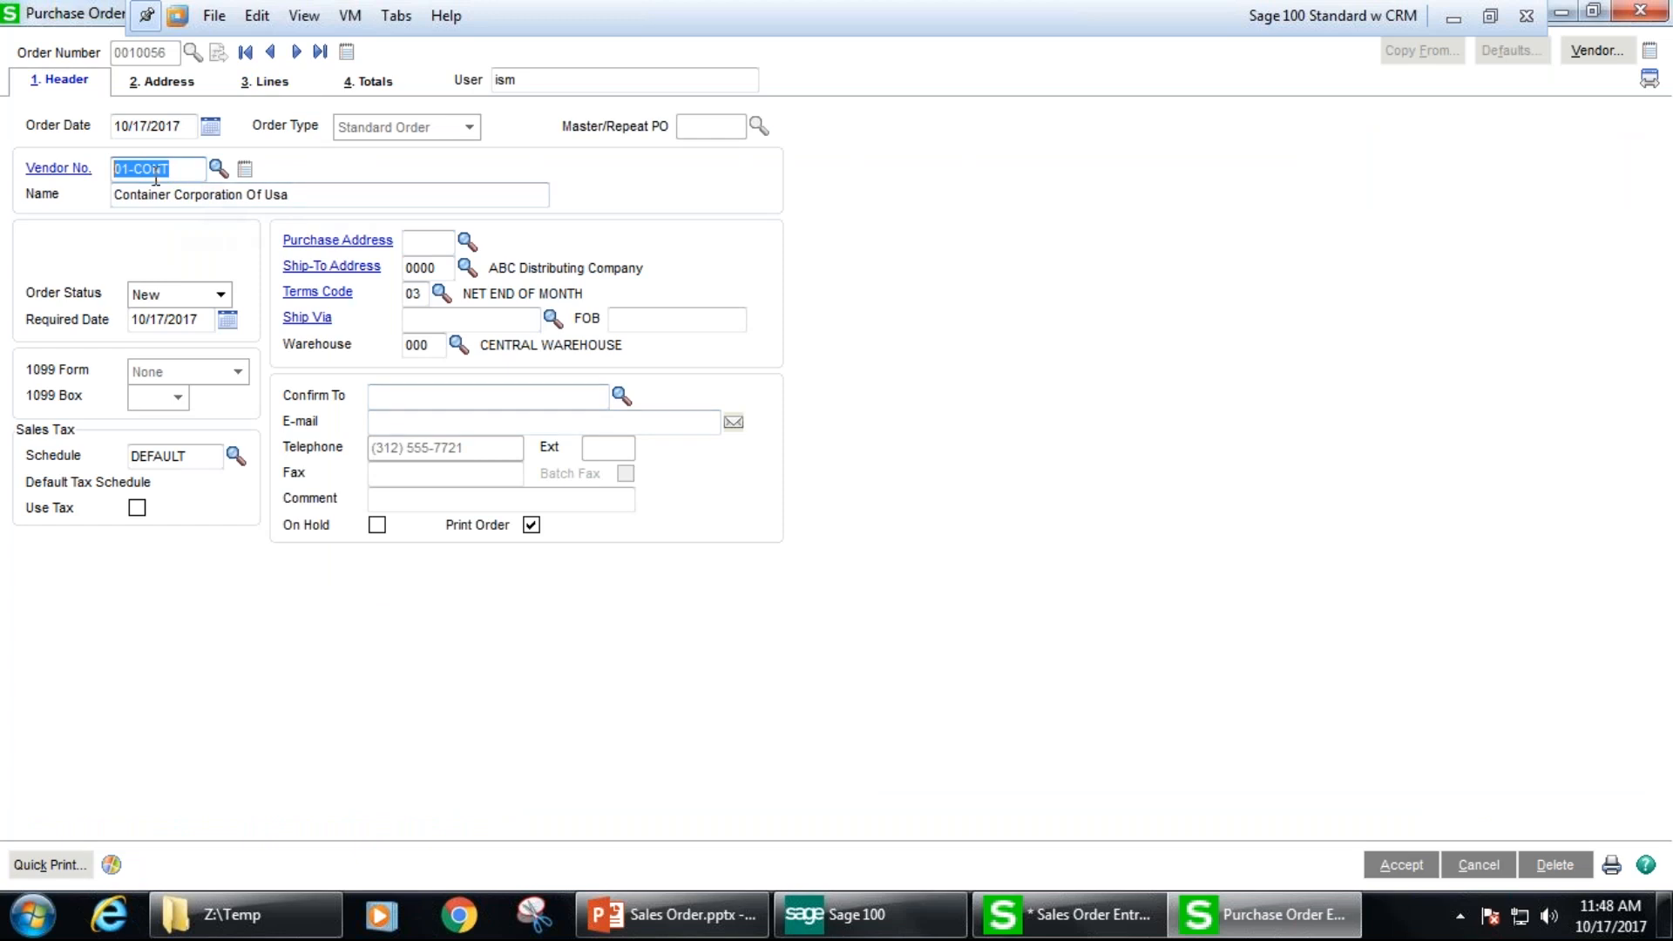
click(266, 80)
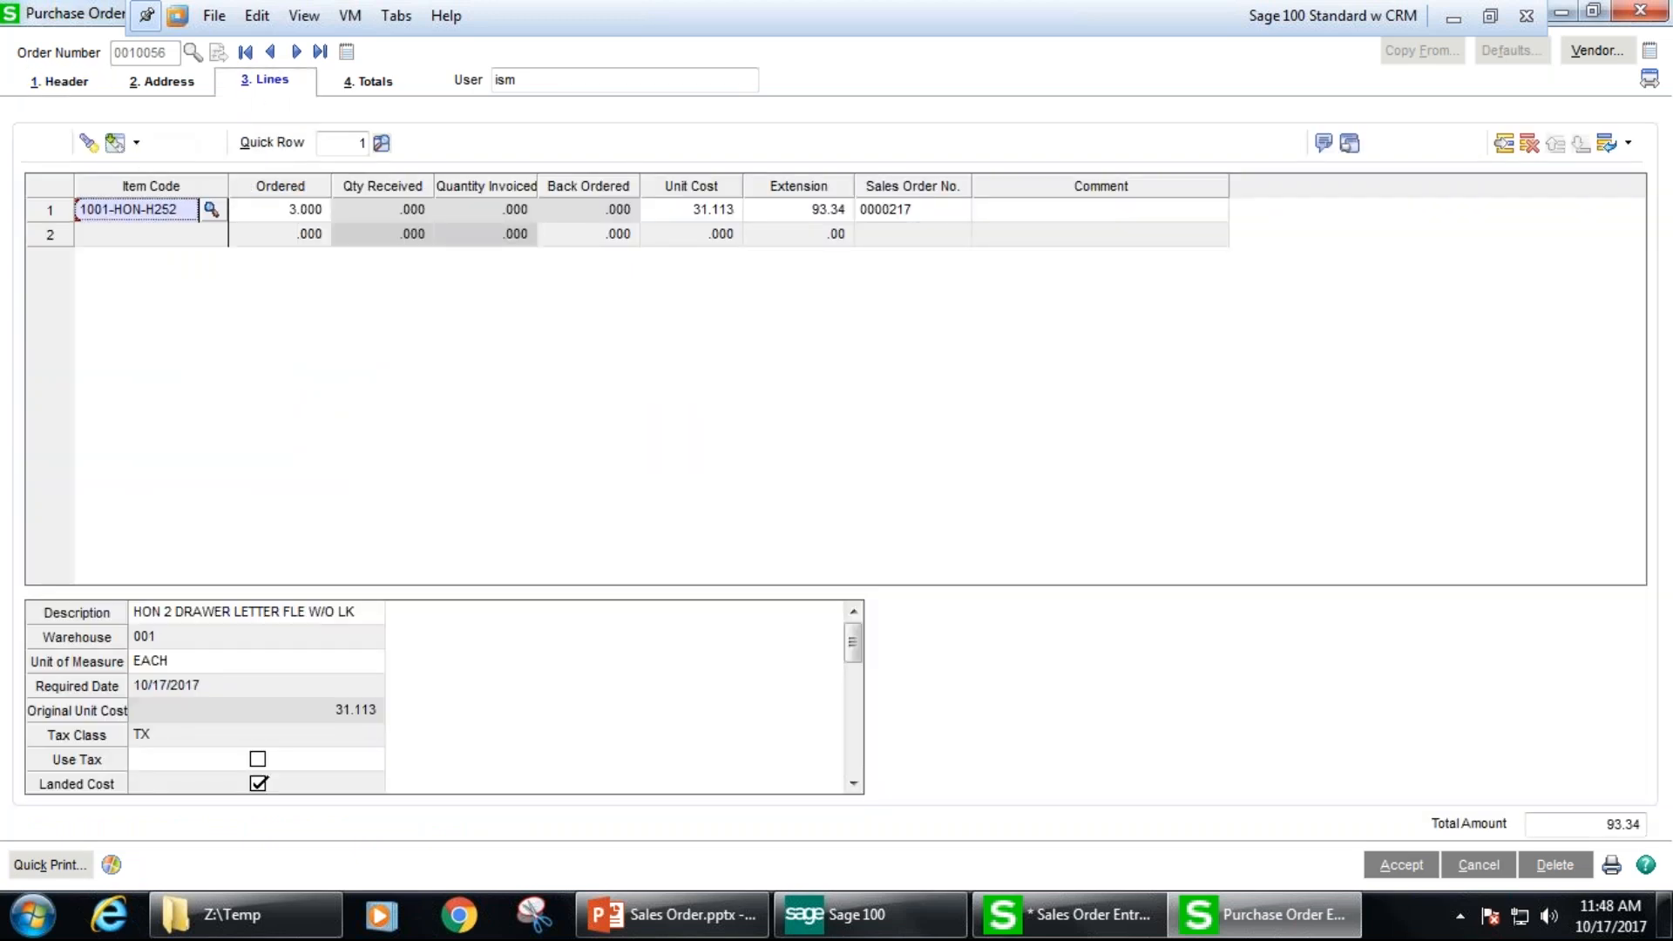
- Check the primary vendor of item 1001-HON-H252 in Item Maintenance and close the item record
click(136, 143)
click(277, 266)
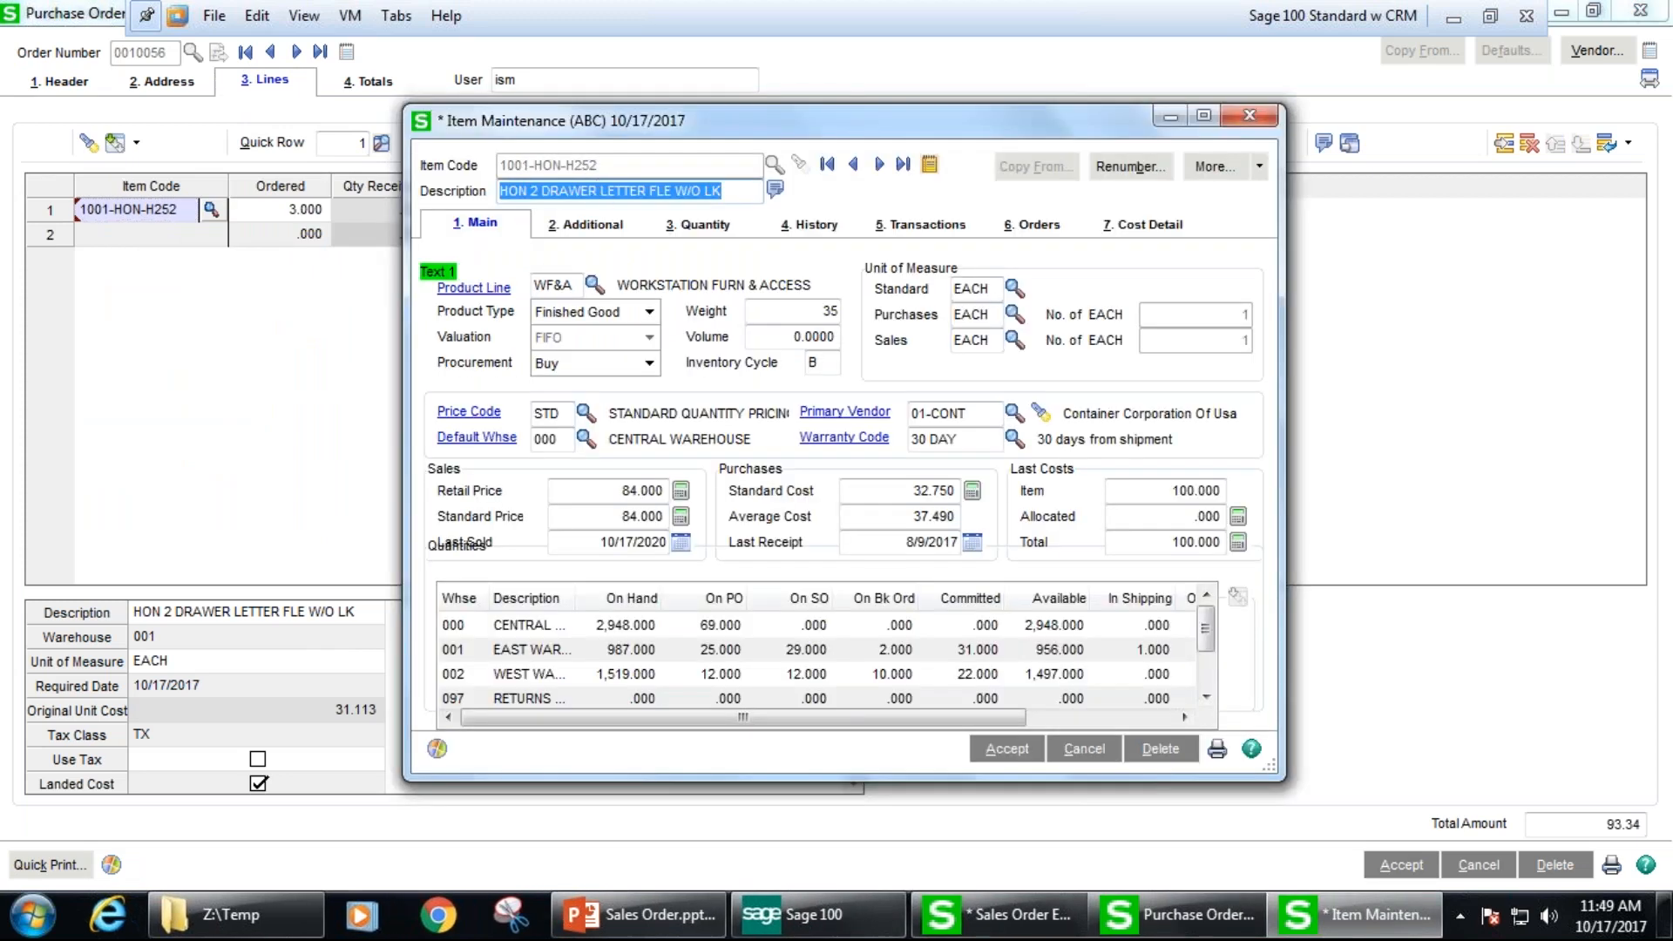
click(987, 414)
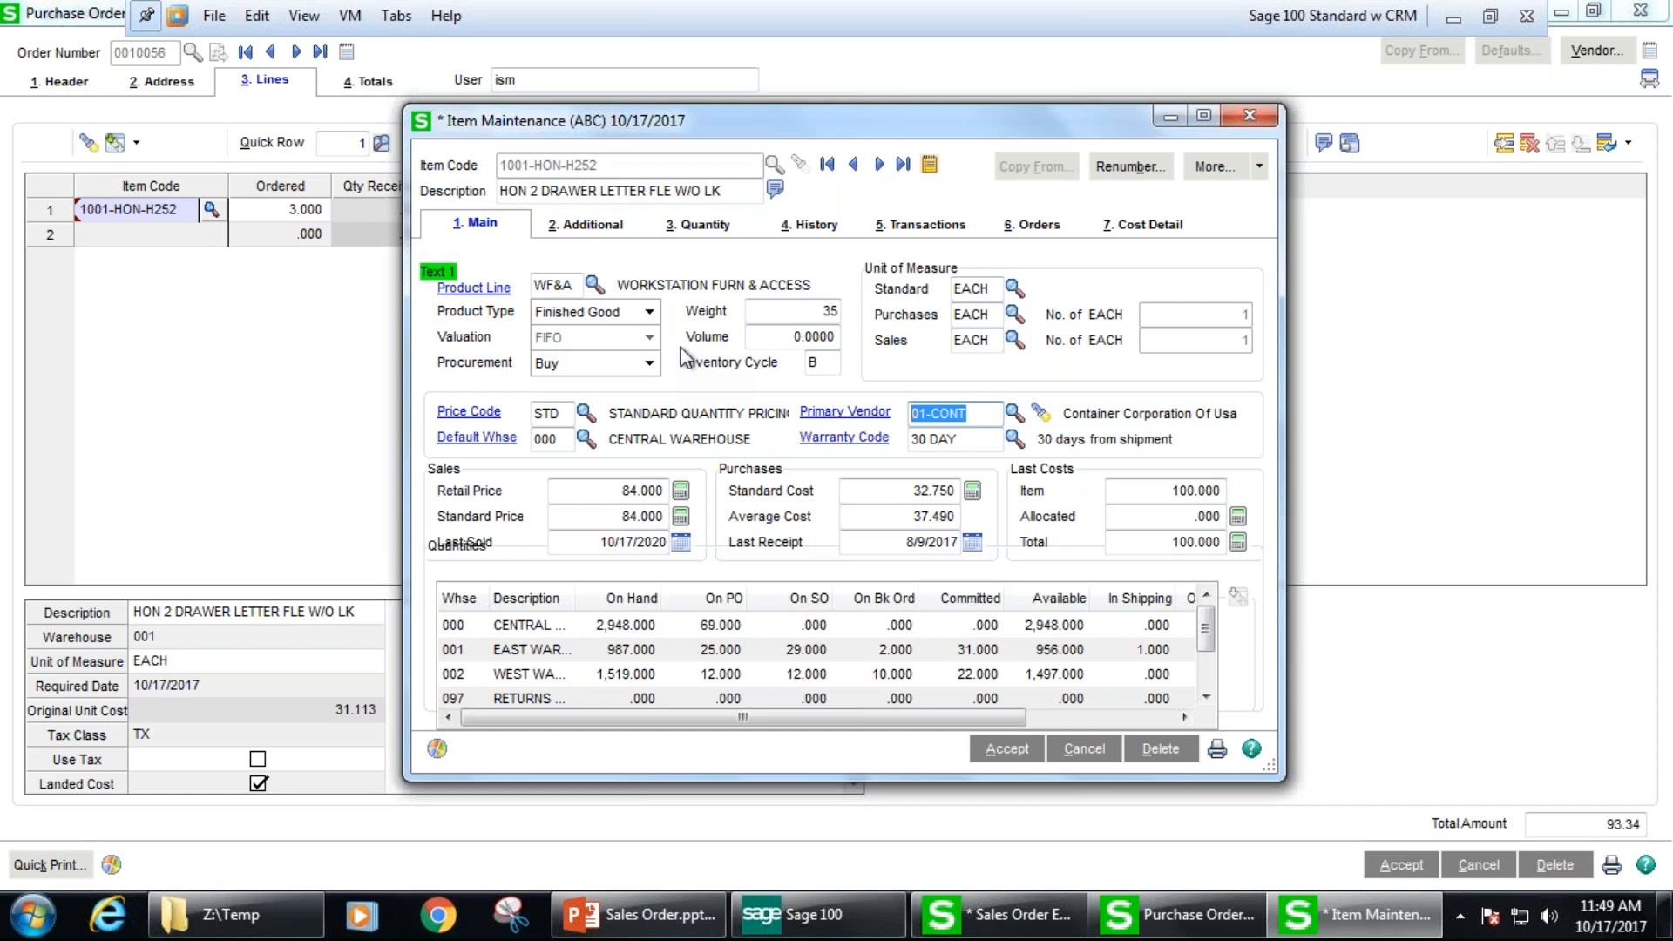
click(1249, 115)
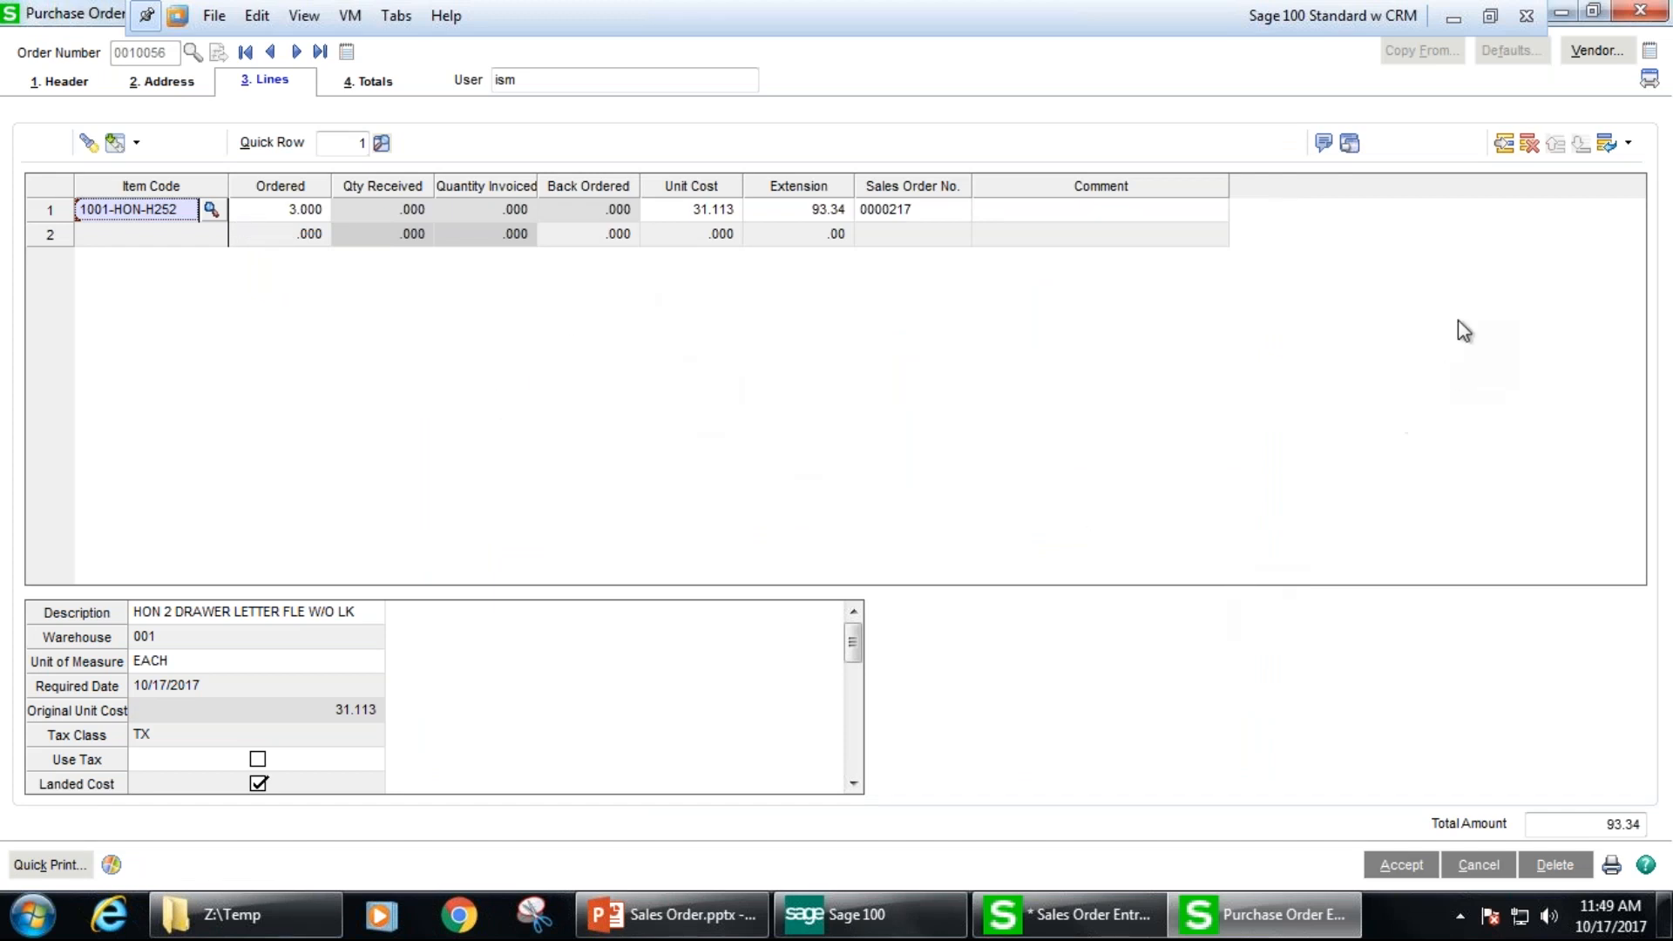
- Close the purchase order and start a new standard sales order with the next order number for American Business Futures
click(1641, 12)
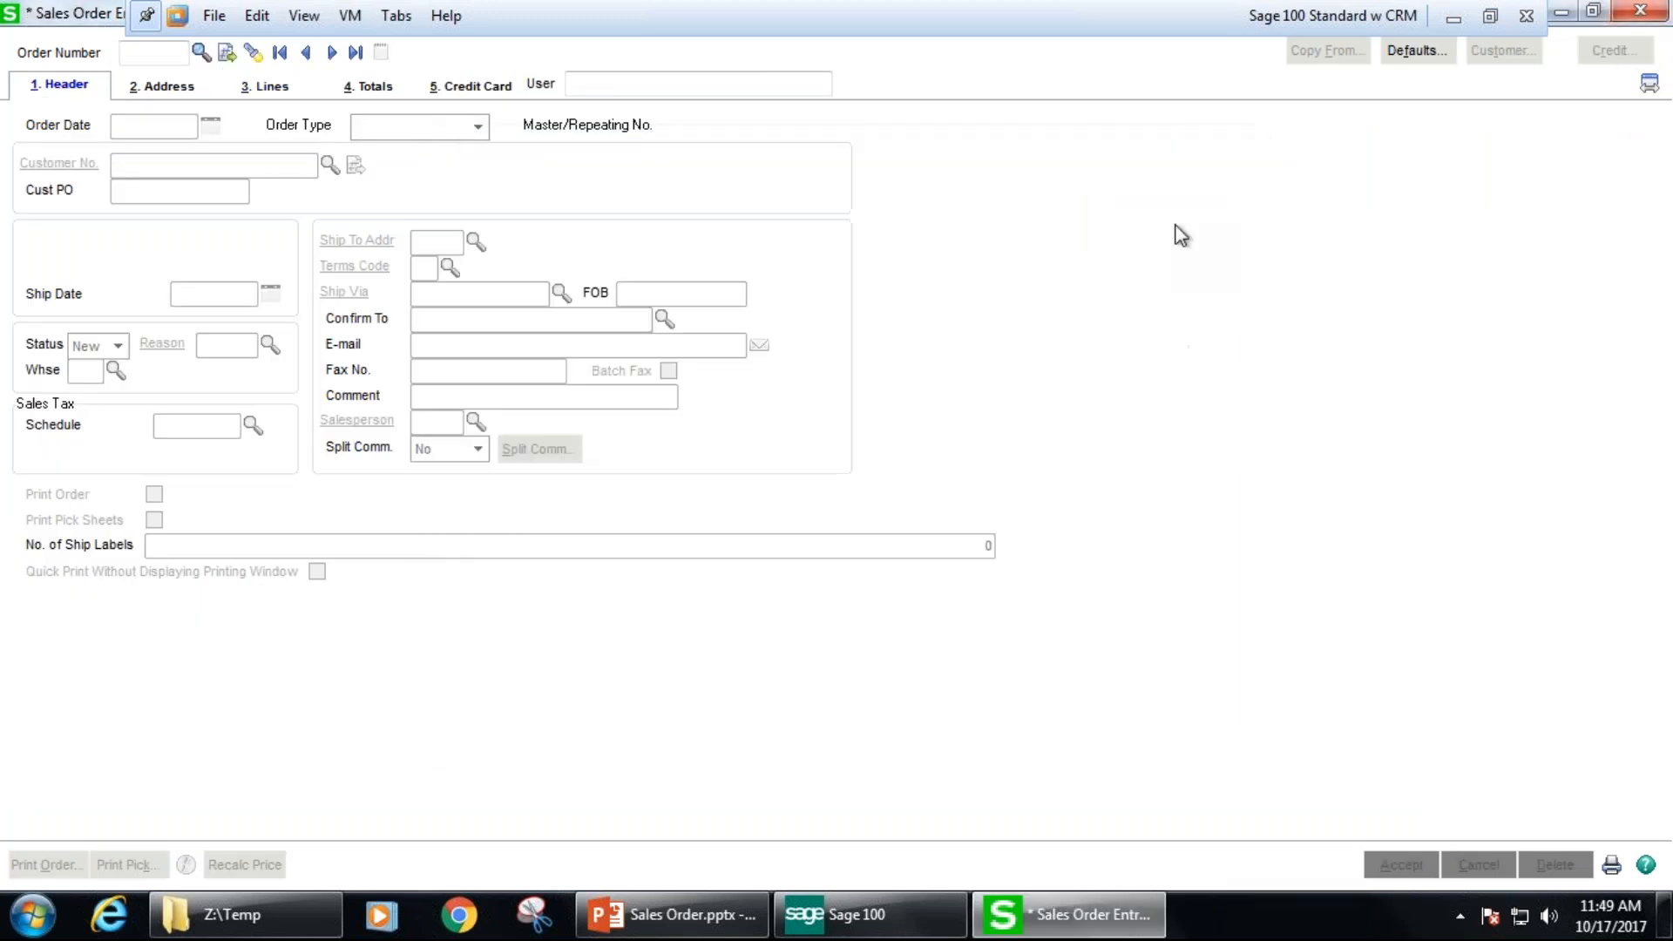
click(1641, 11)
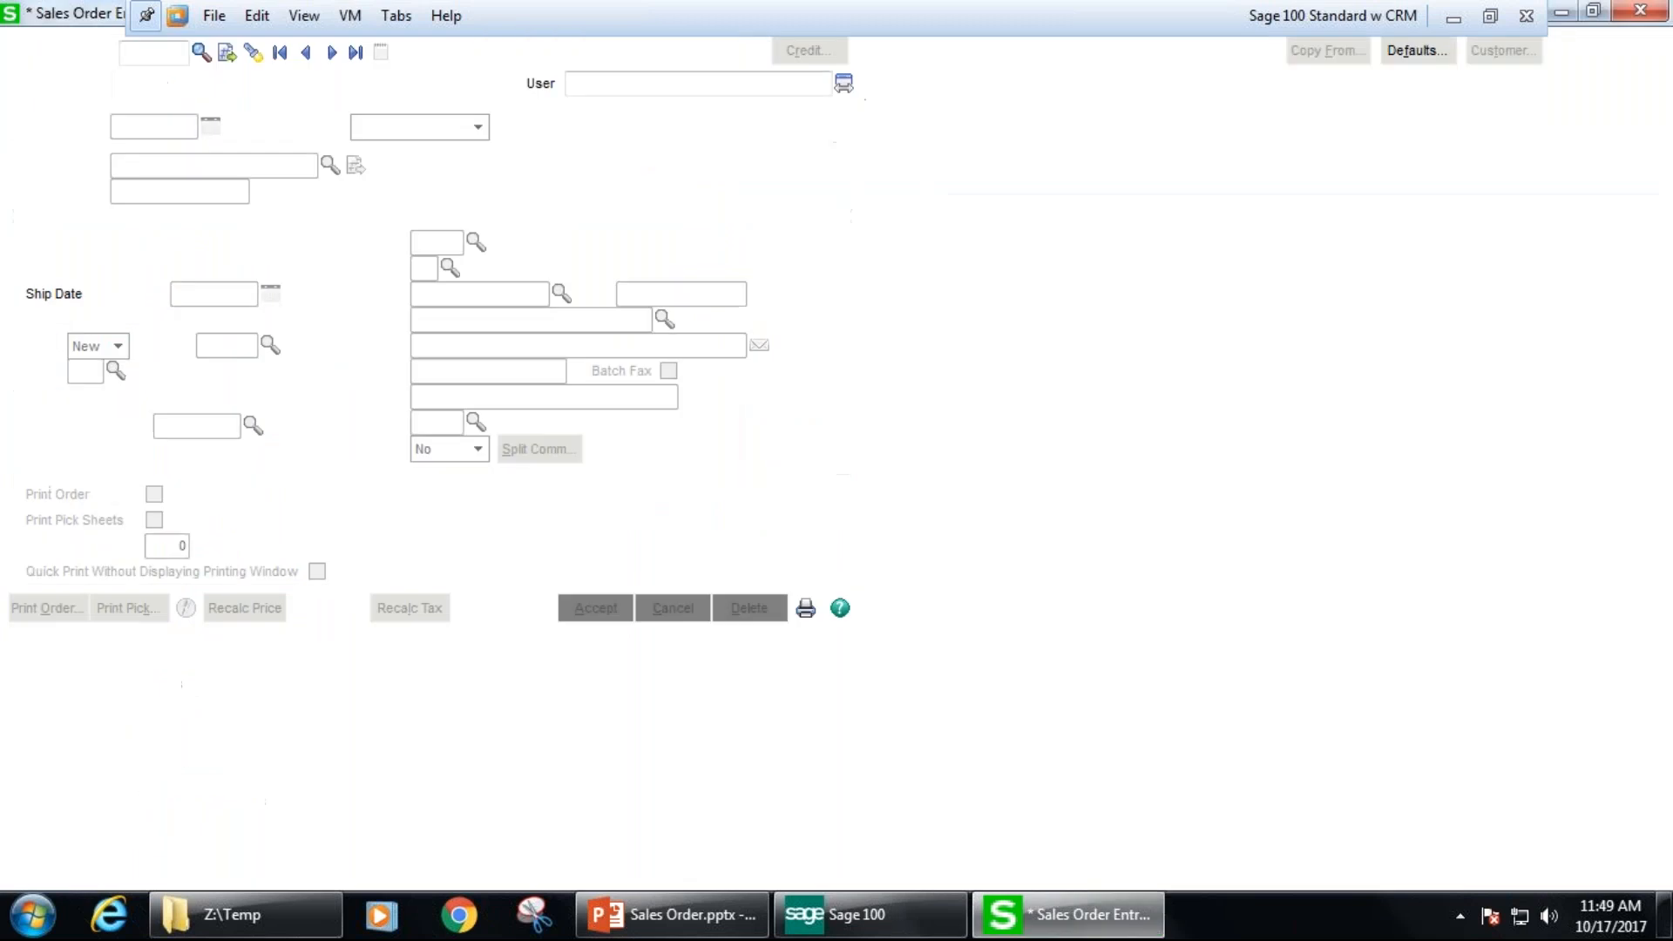
click(228, 54)
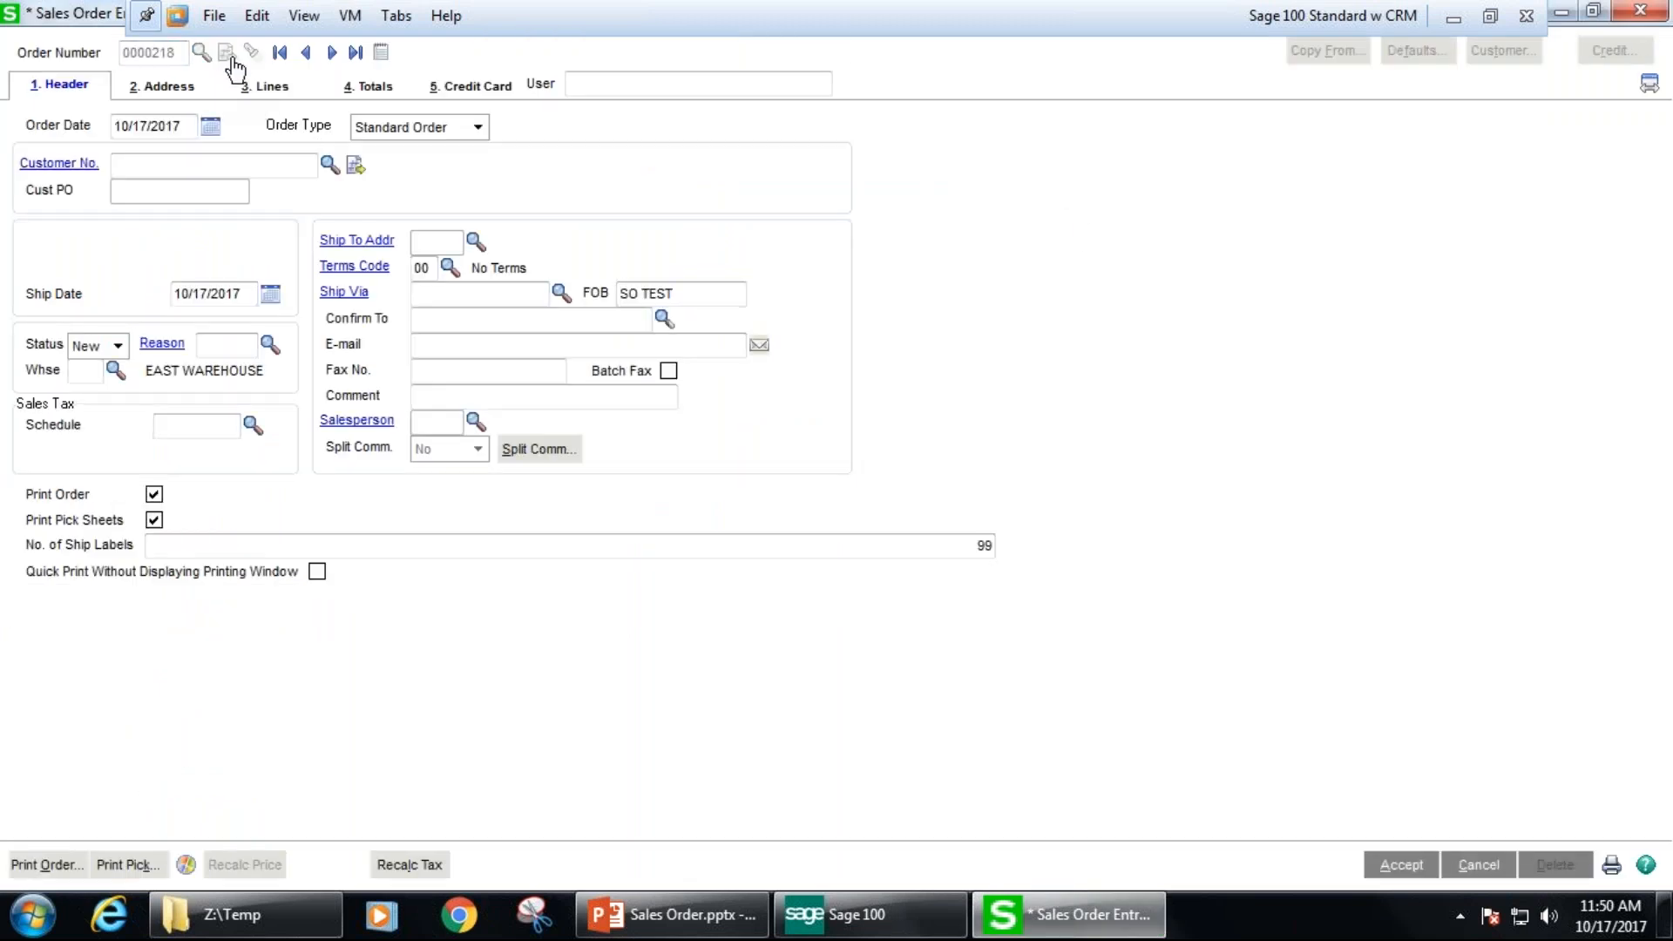
key(F2)
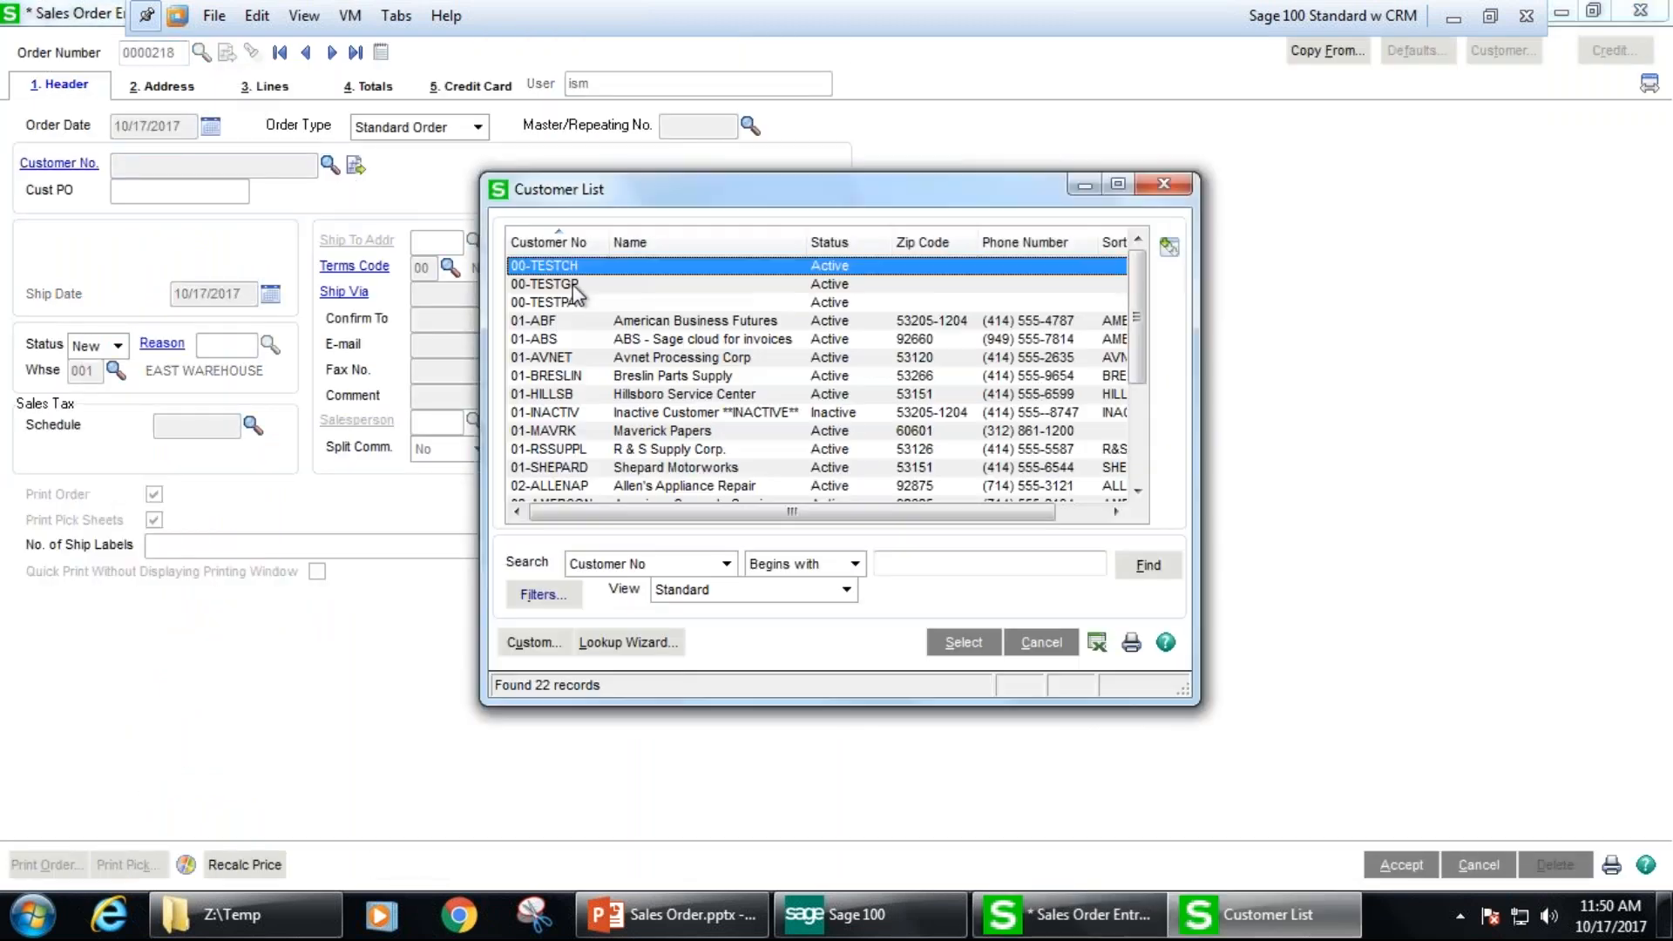
double_click(600, 321)
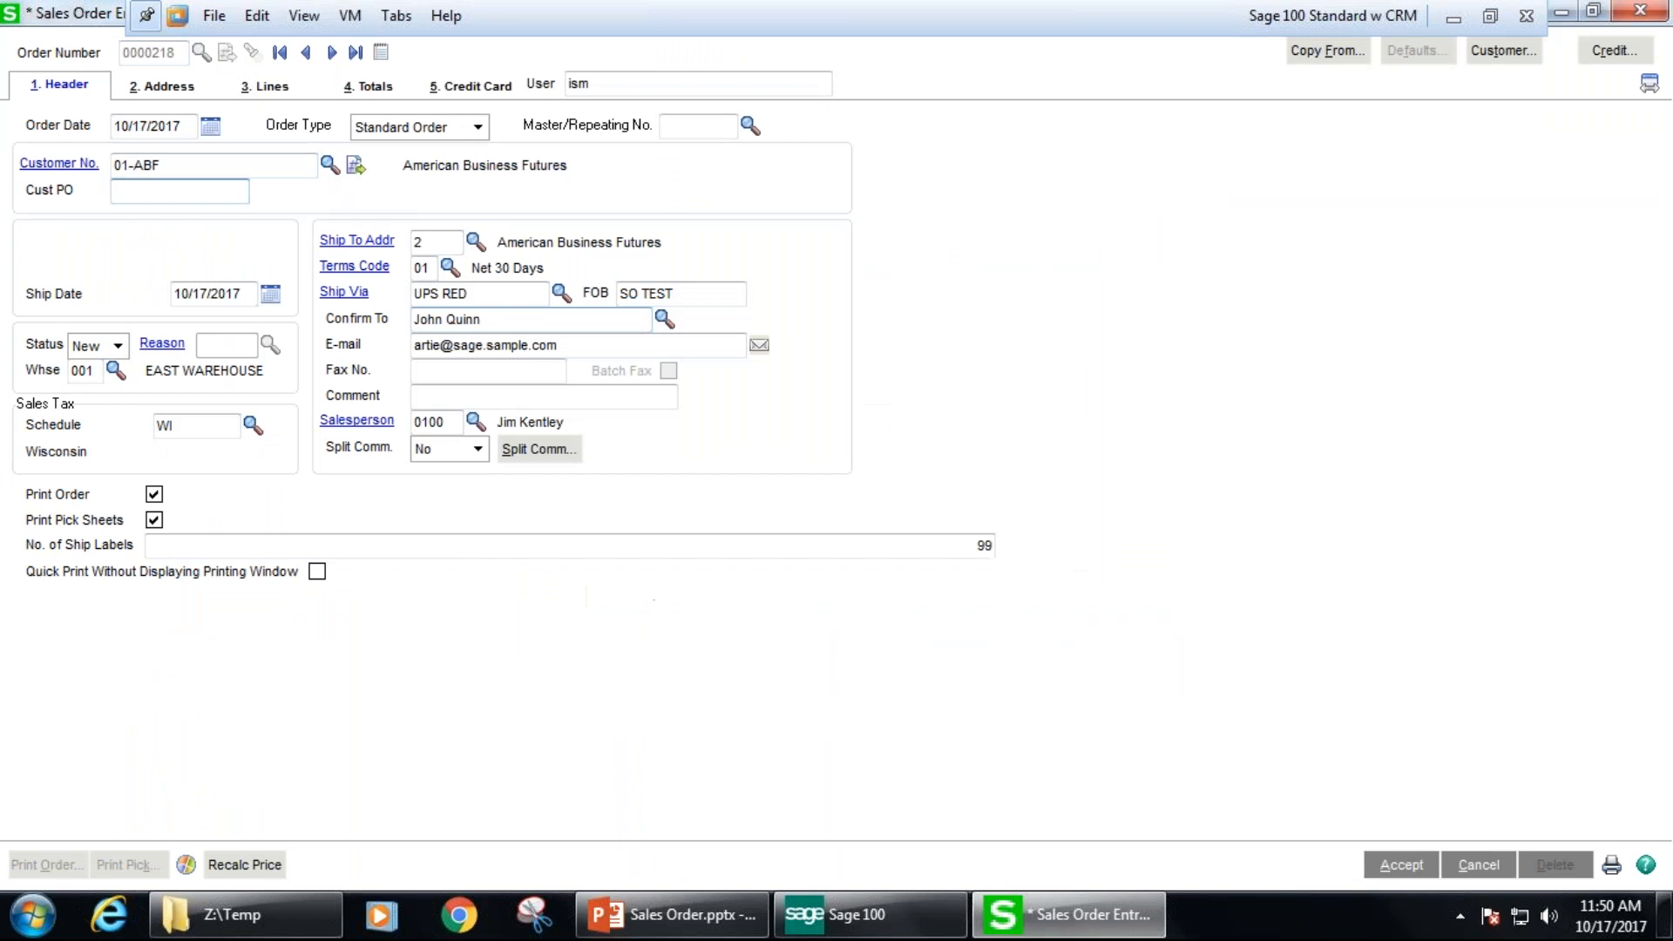
- Add item 1001-HON-H252 to the new order's lines from the item list
click(270, 87)
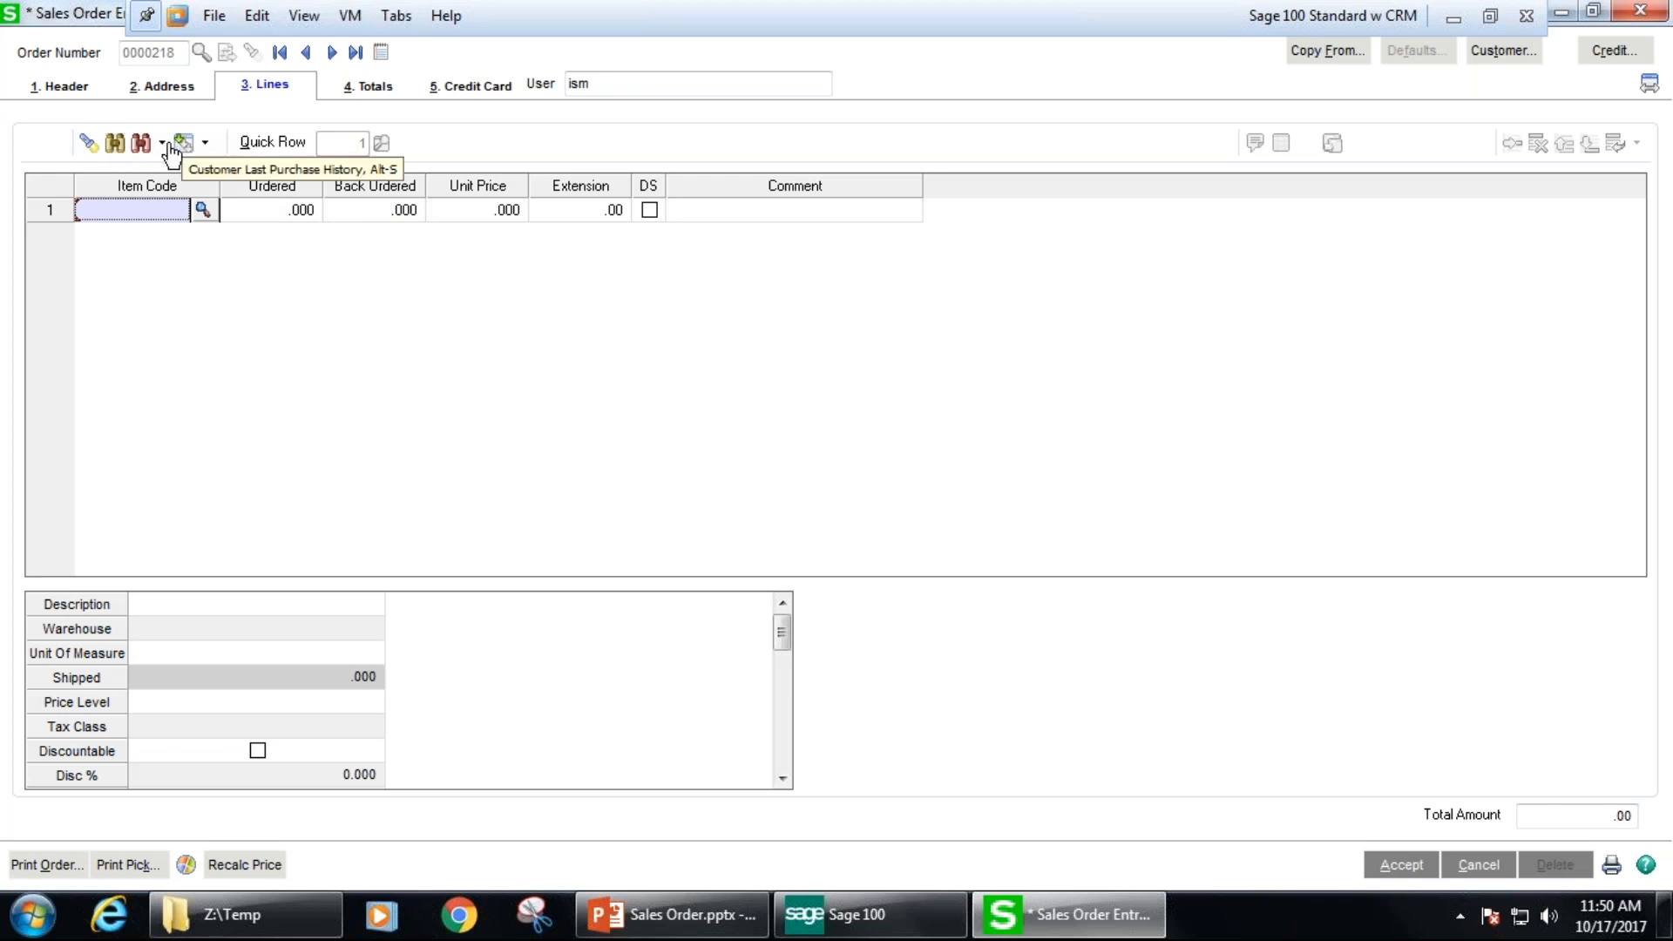
click(206, 144)
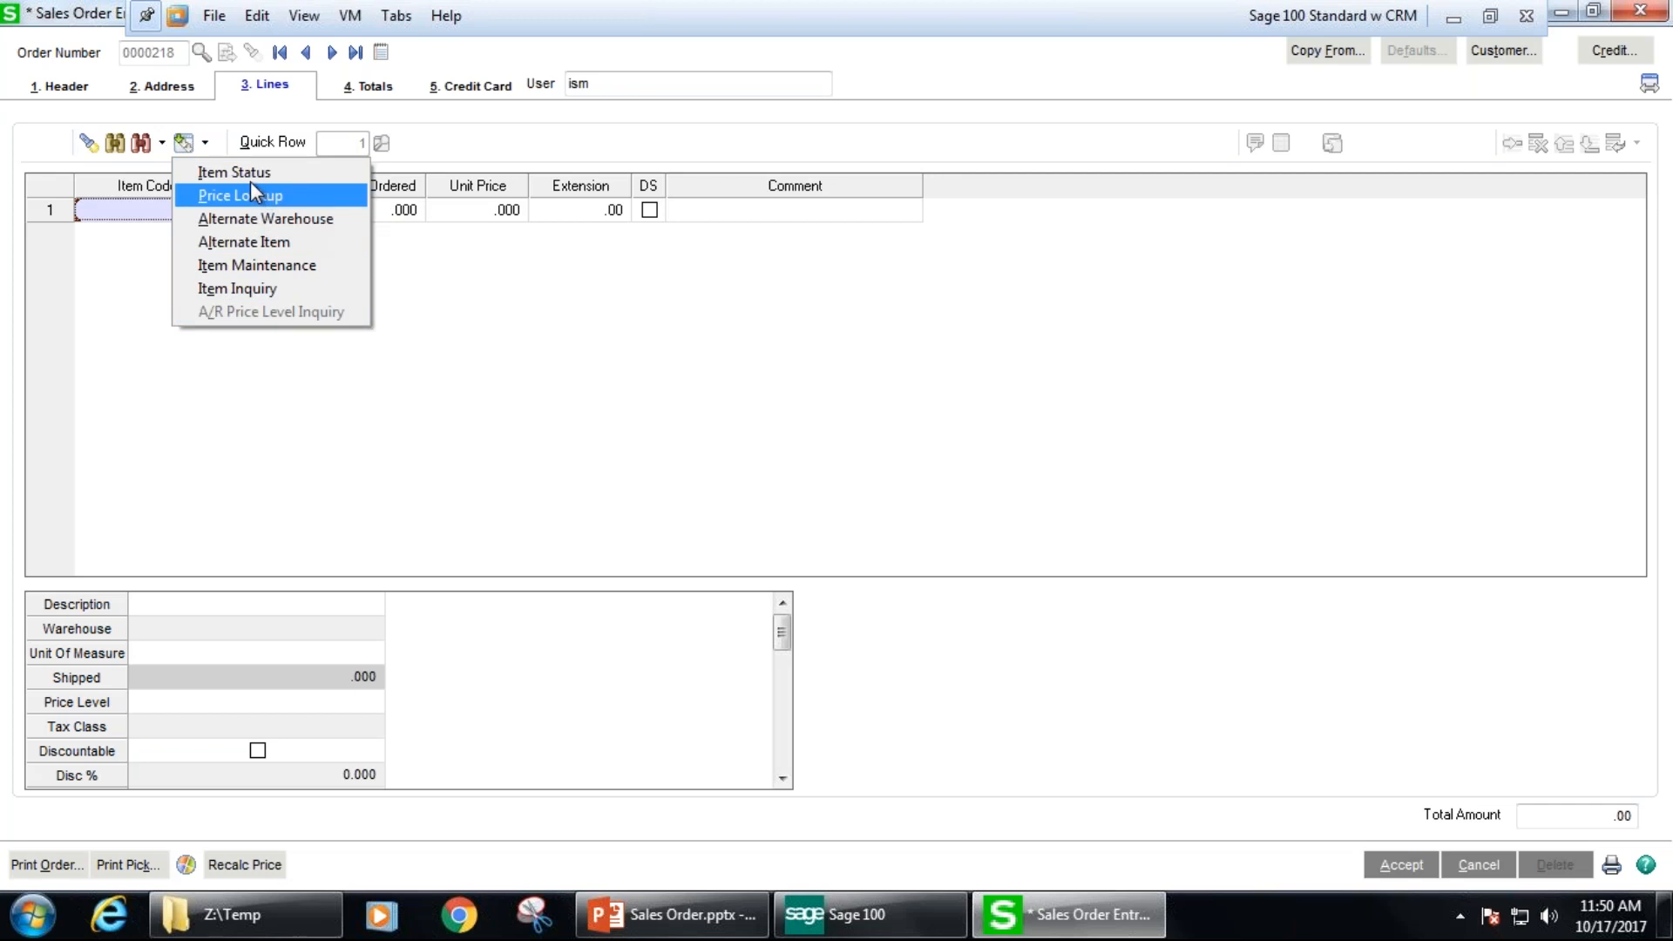
click(150, 209)
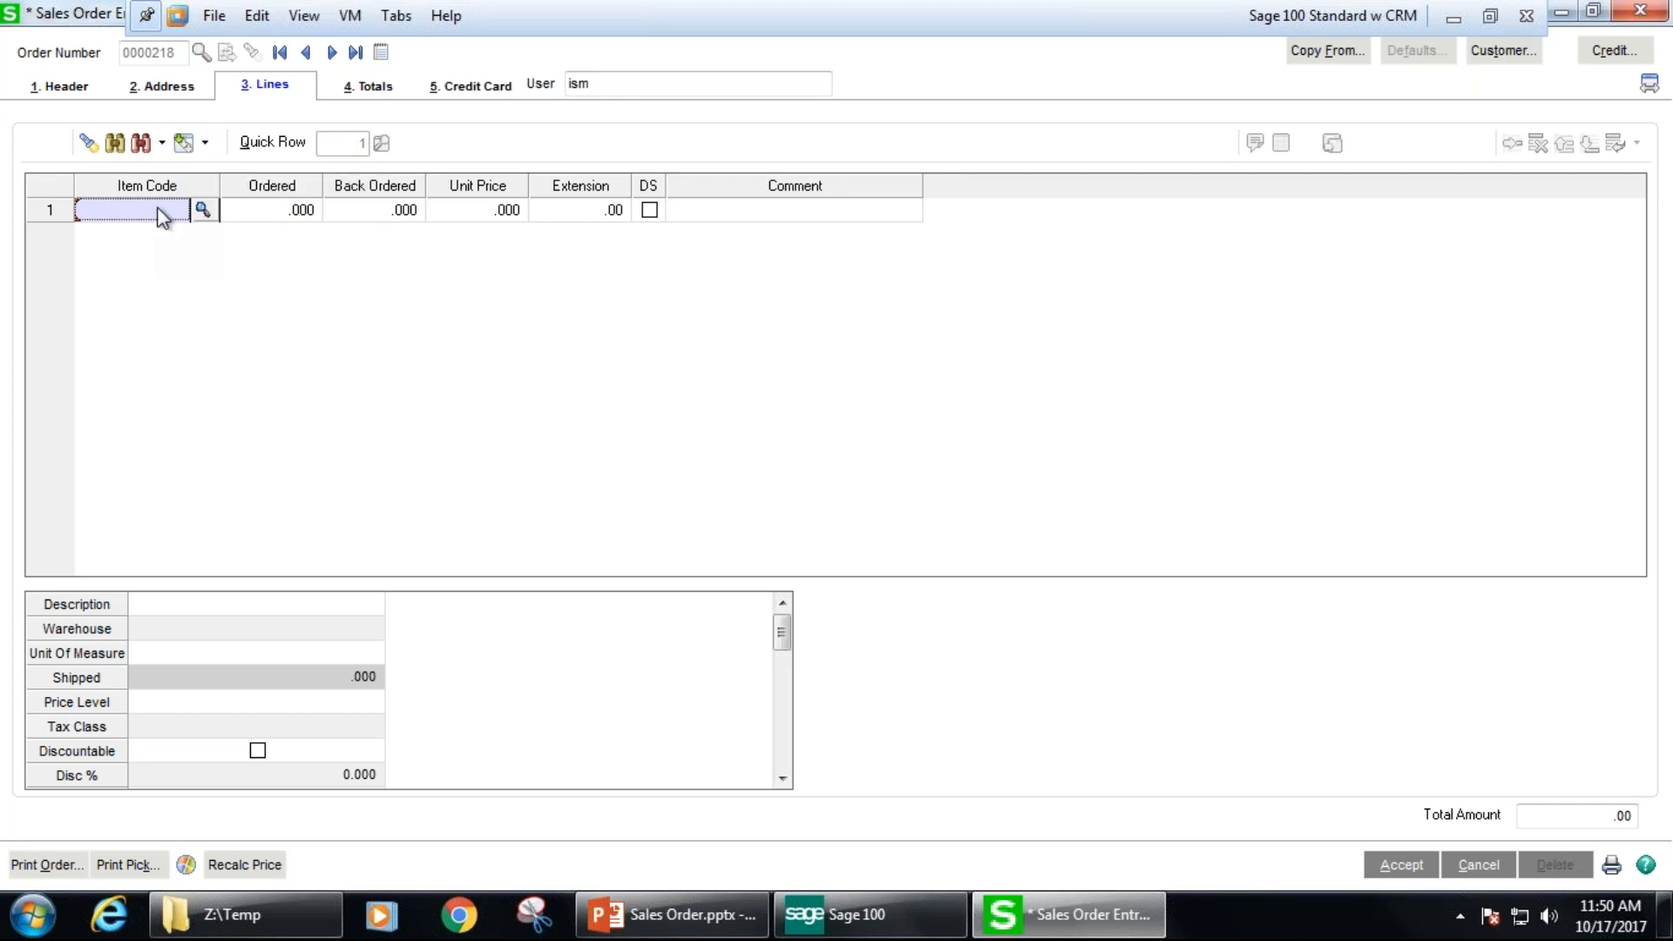
click(209, 211)
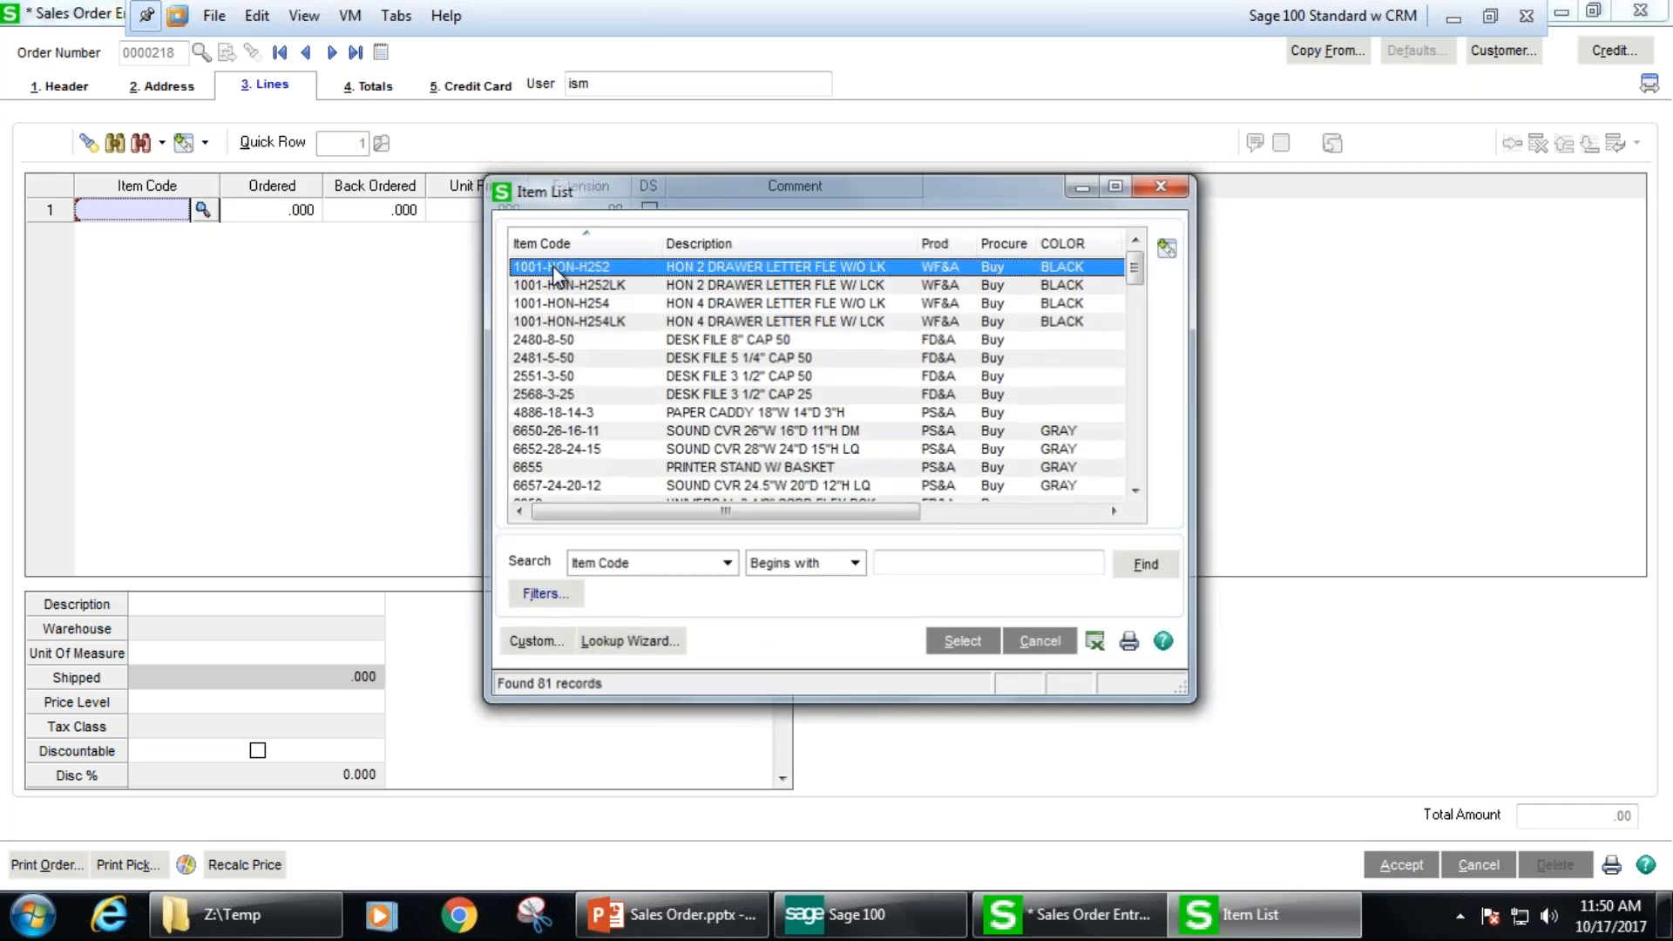
double_click(553, 265)
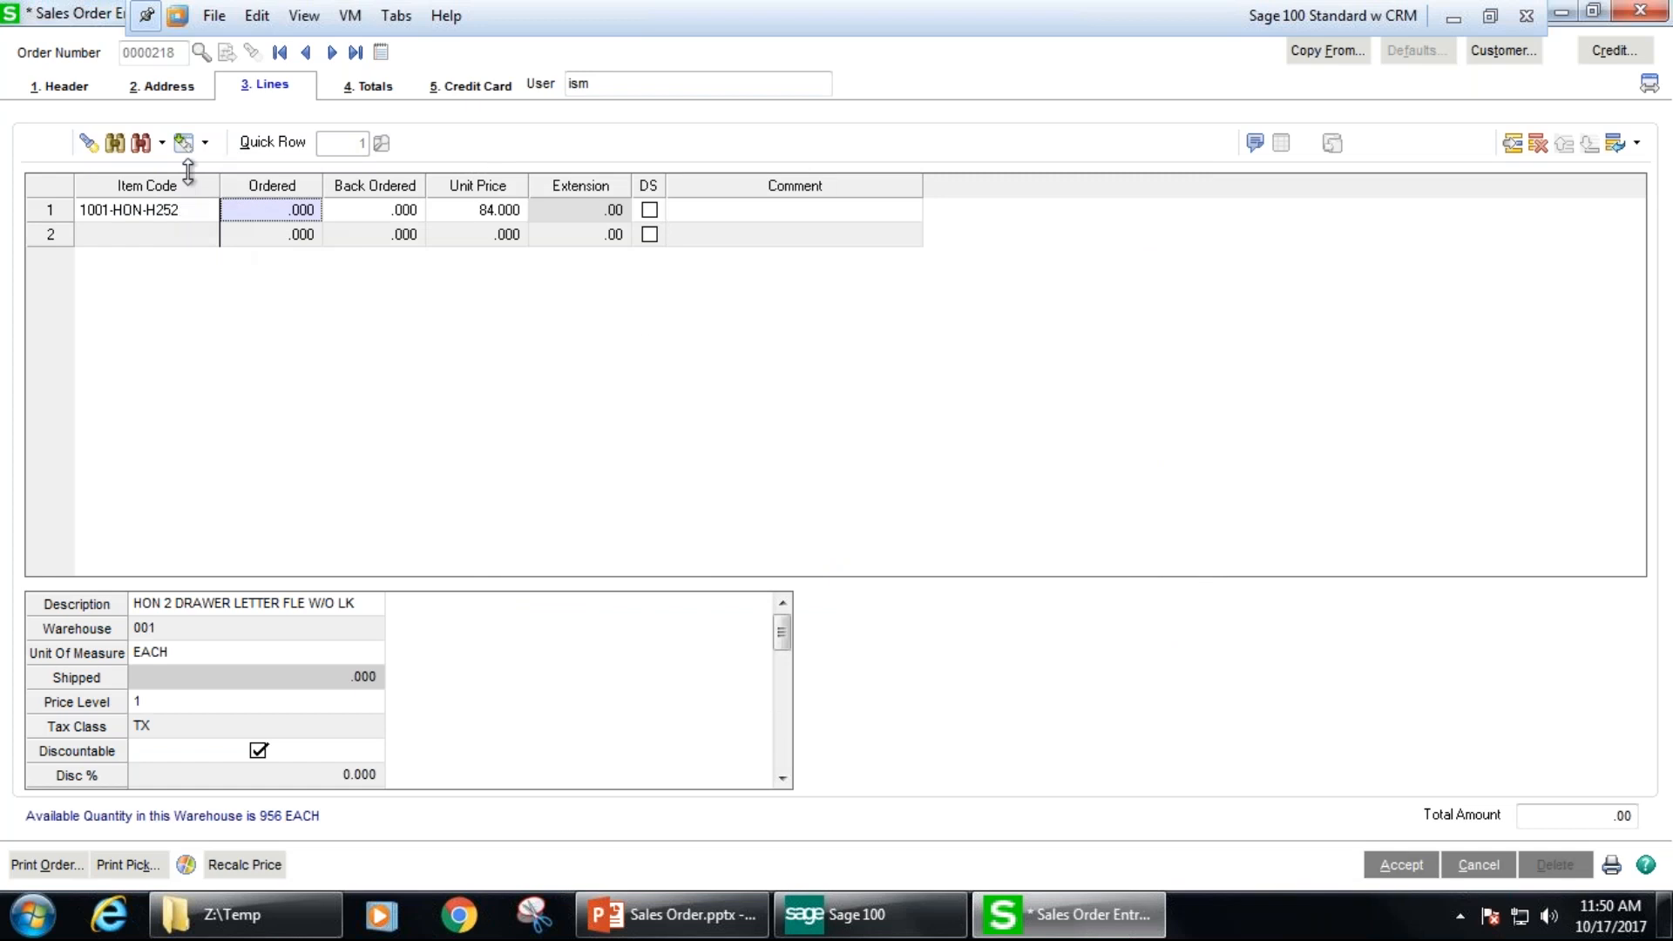
- View the Item Maintenance record of the item on the order line and close it
click(205, 143)
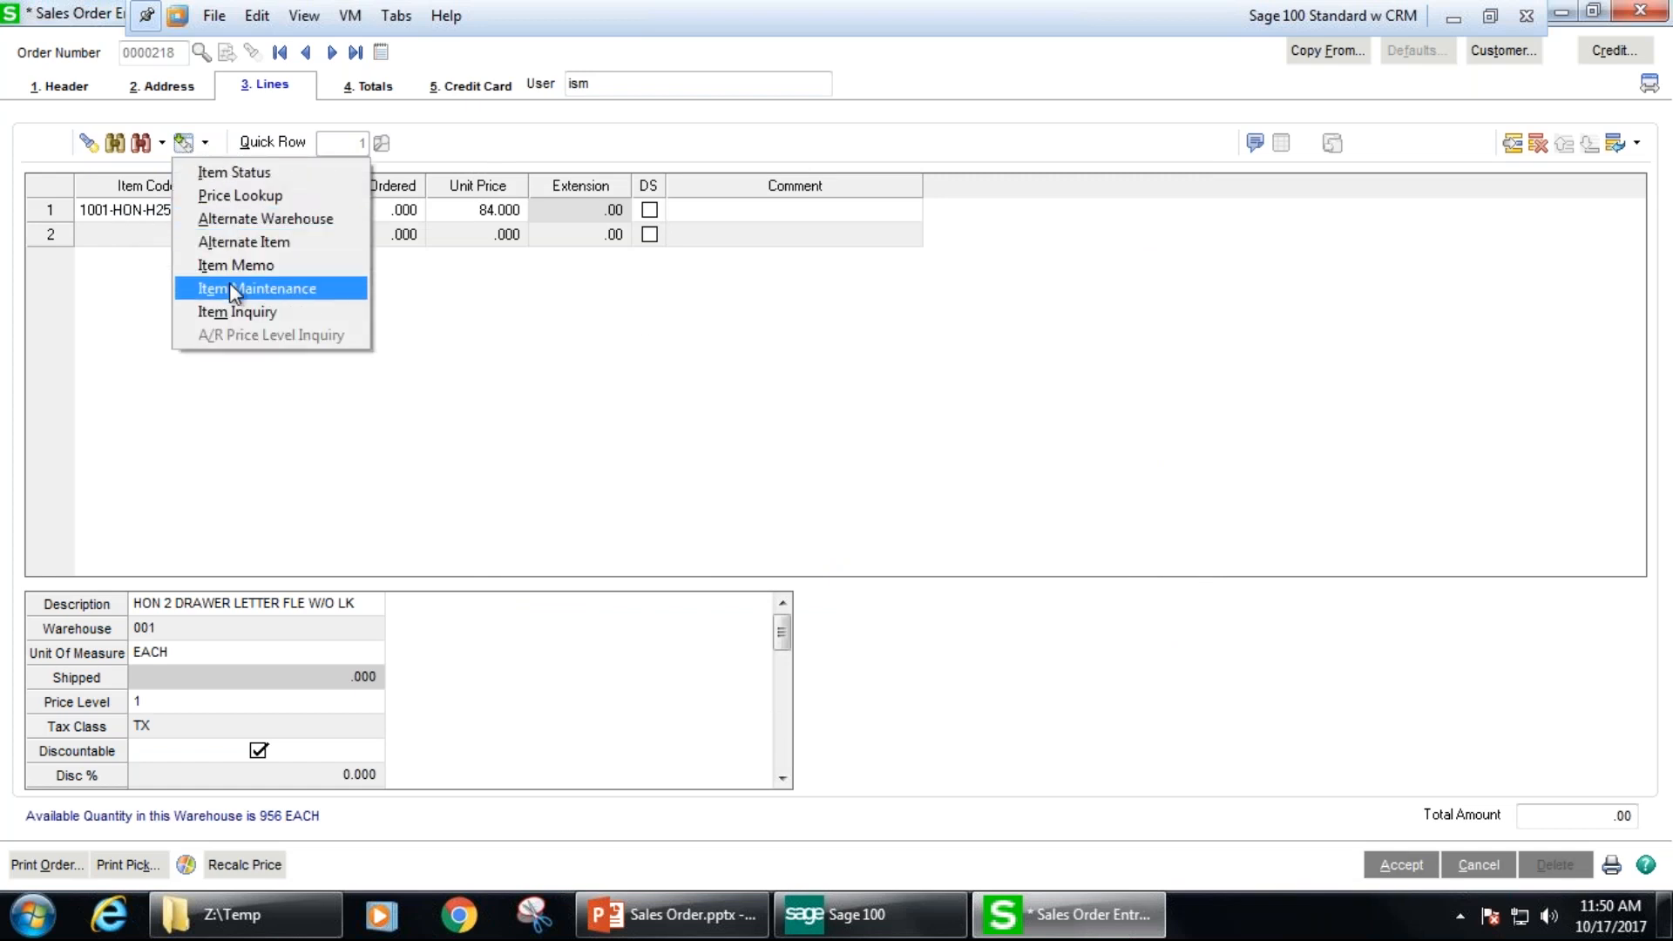
click(230, 286)
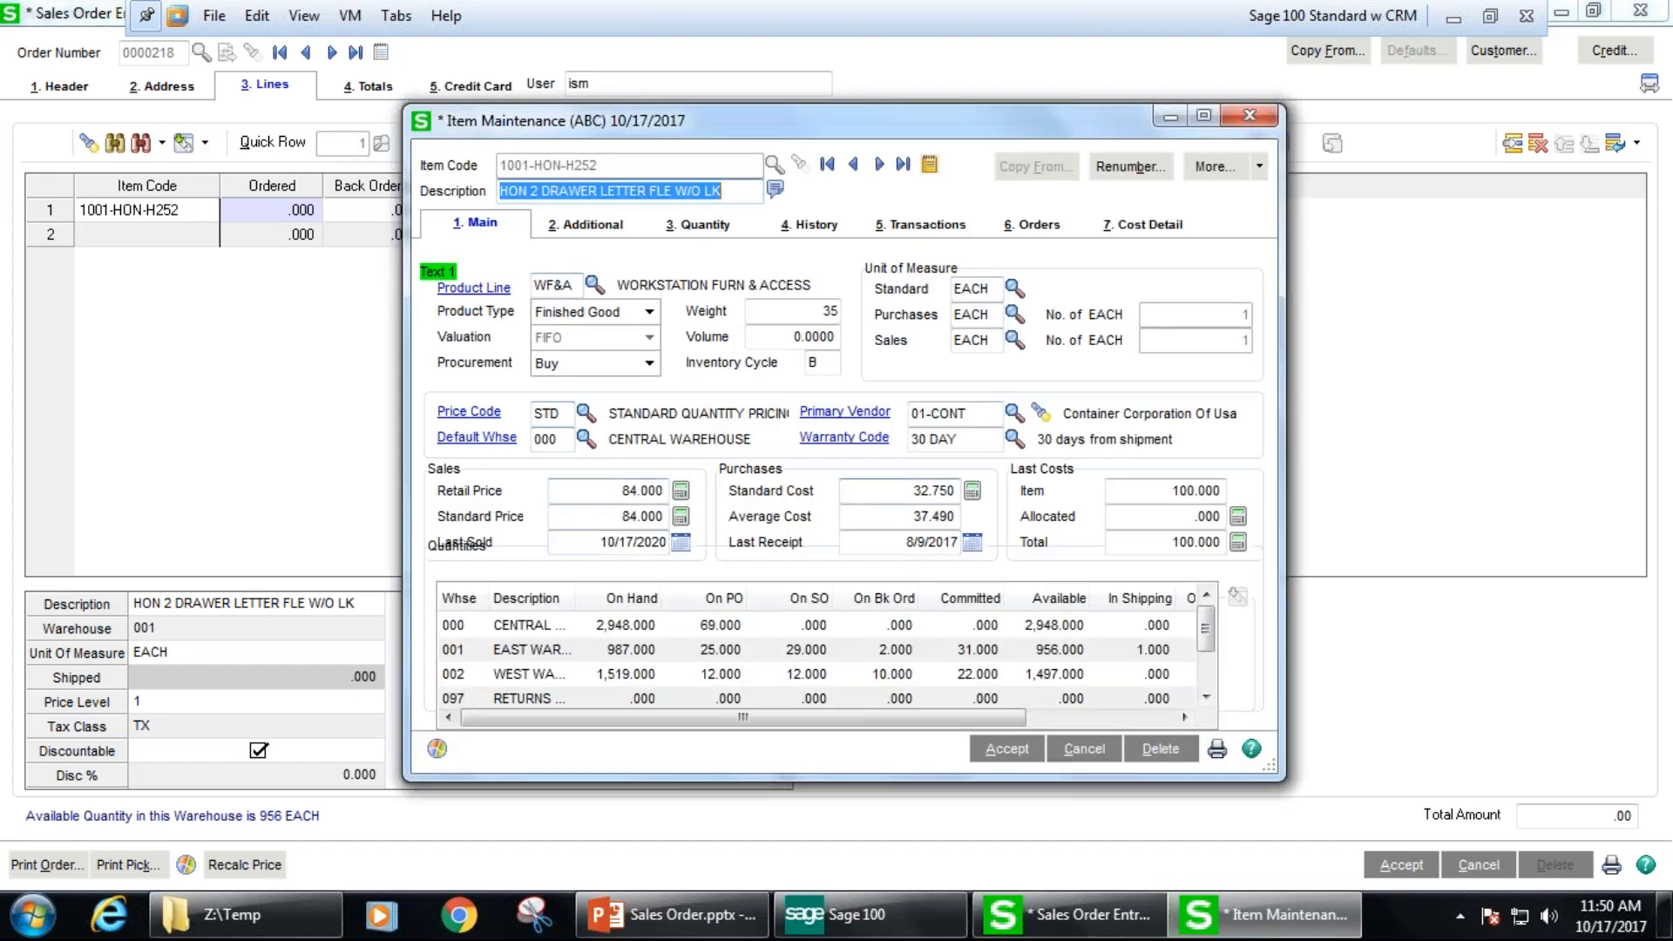
click(1250, 113)
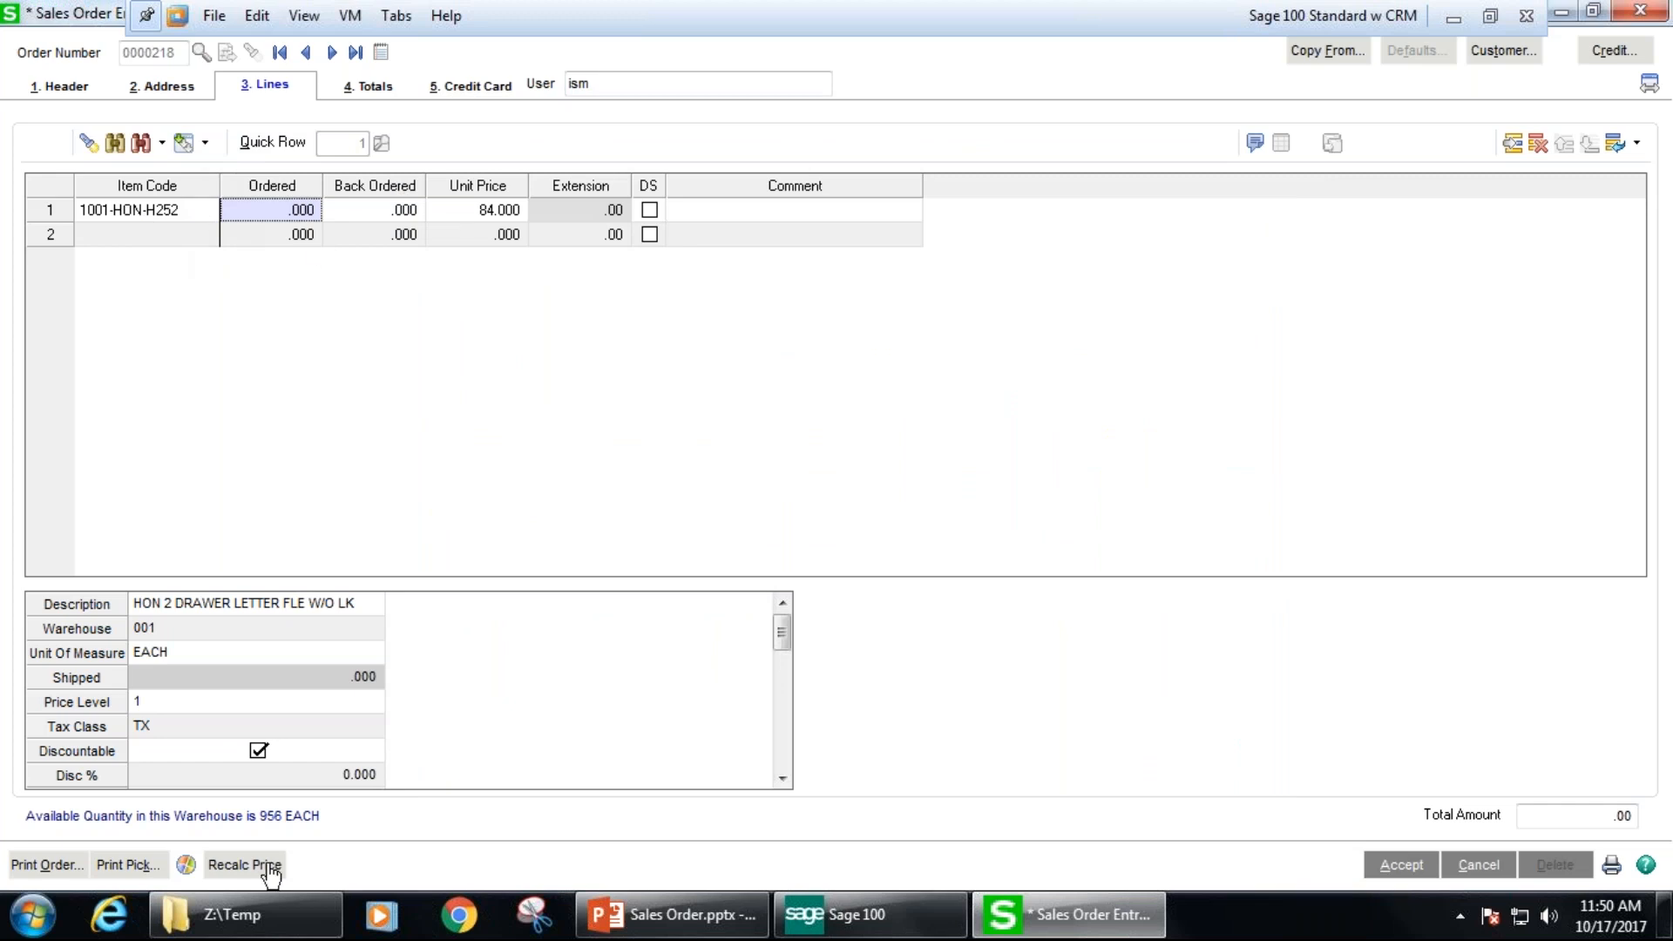
- Review the alternate items for 1001-HON-H252 and their available quantities without choosing a replacement
click(206, 145)
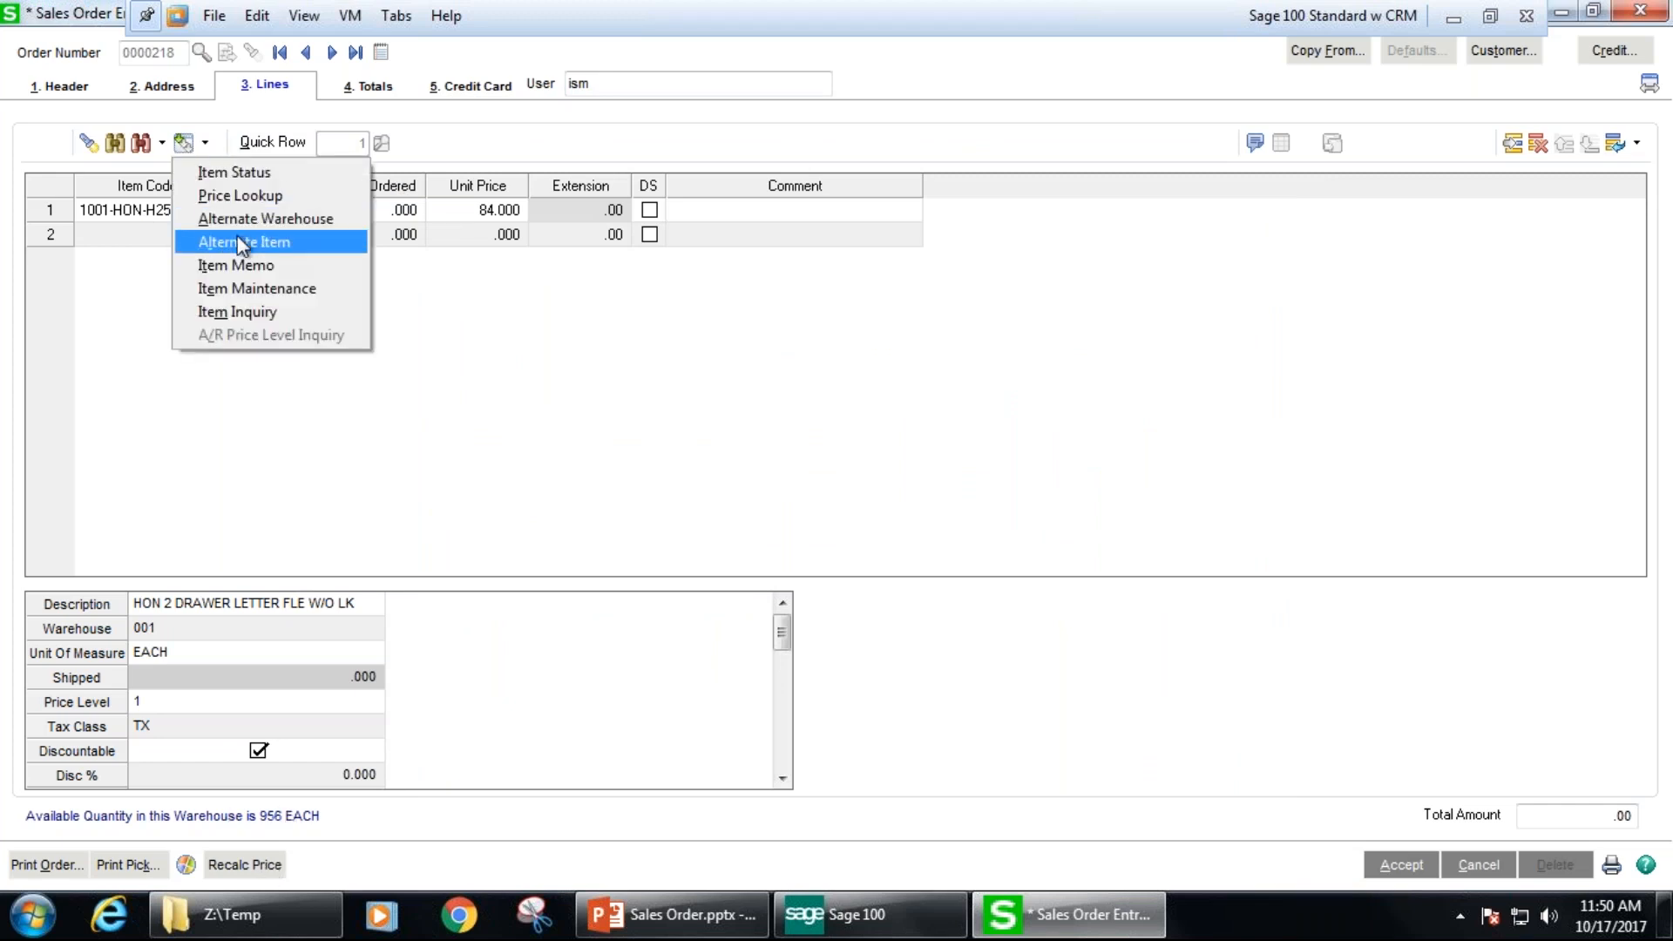
click(278, 246)
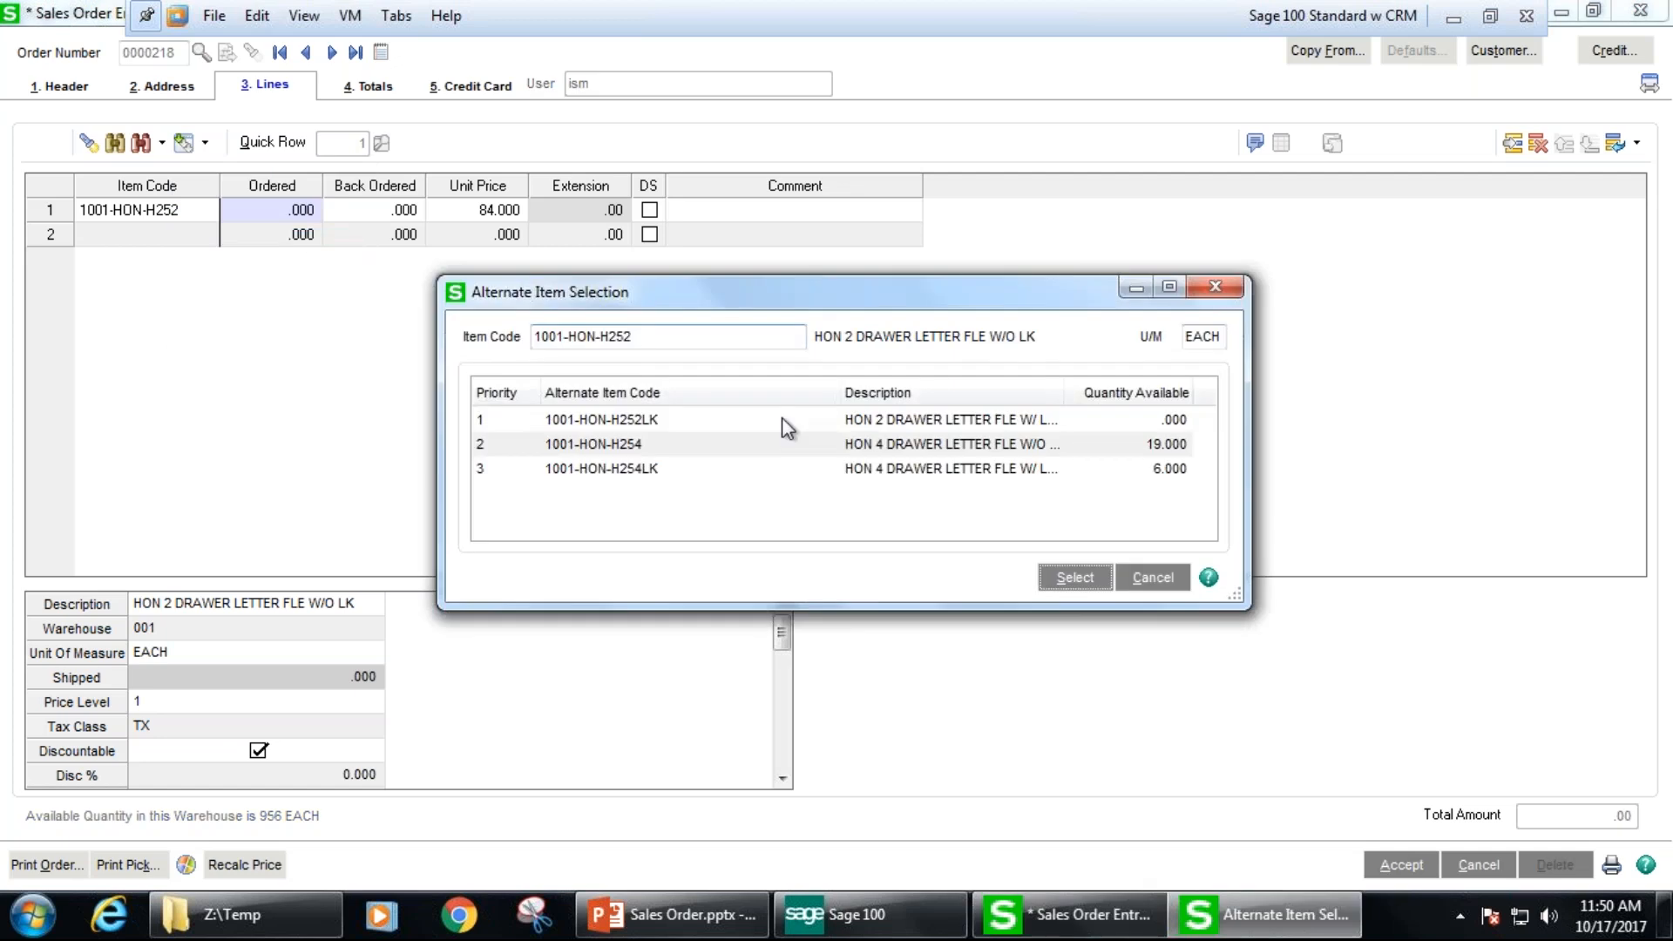
click(610, 446)
click(630, 475)
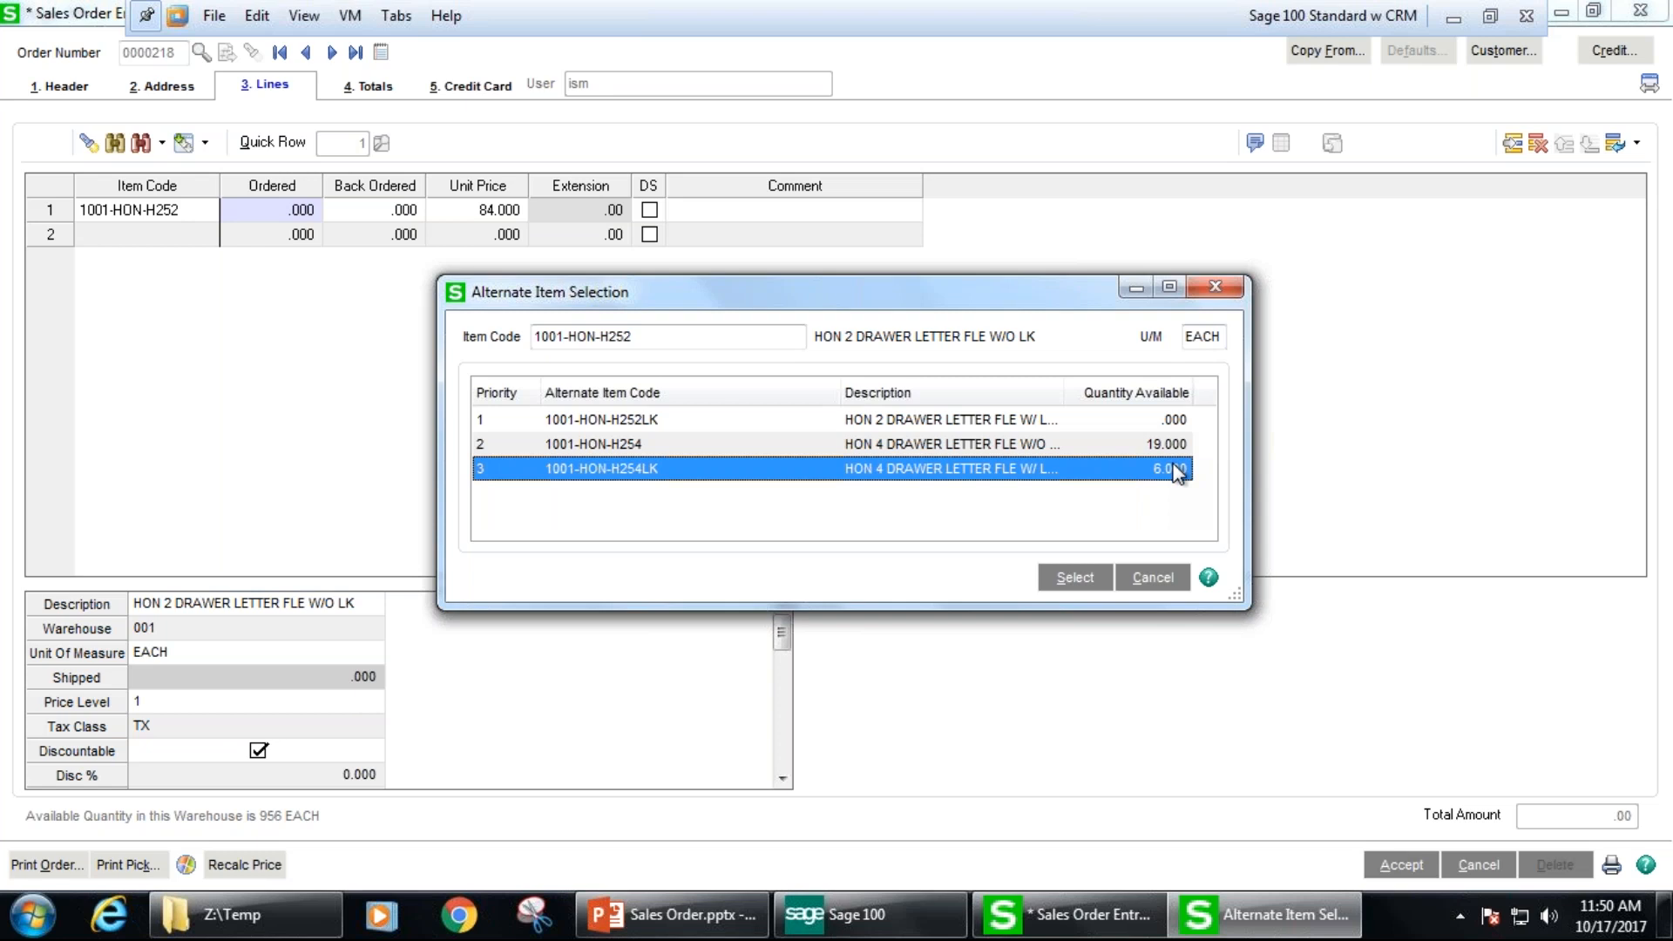
click(1215, 287)
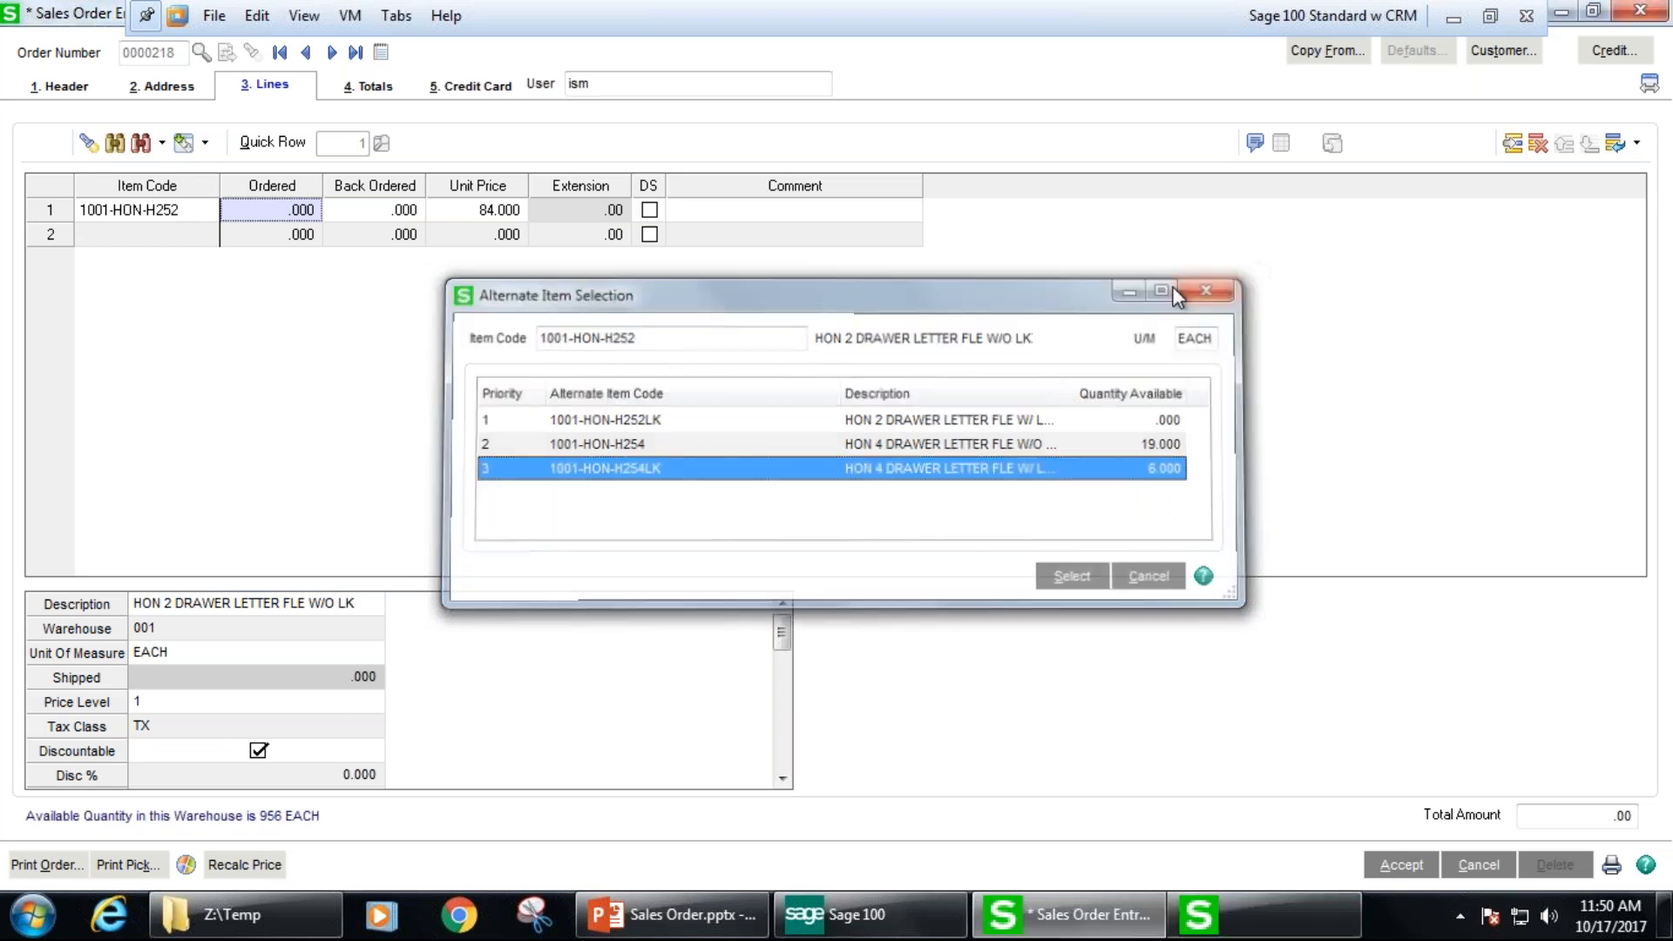
- Look up the sales kit list without selecting a kit and delete the 1001-HON-H252 line from the order
click(205, 143)
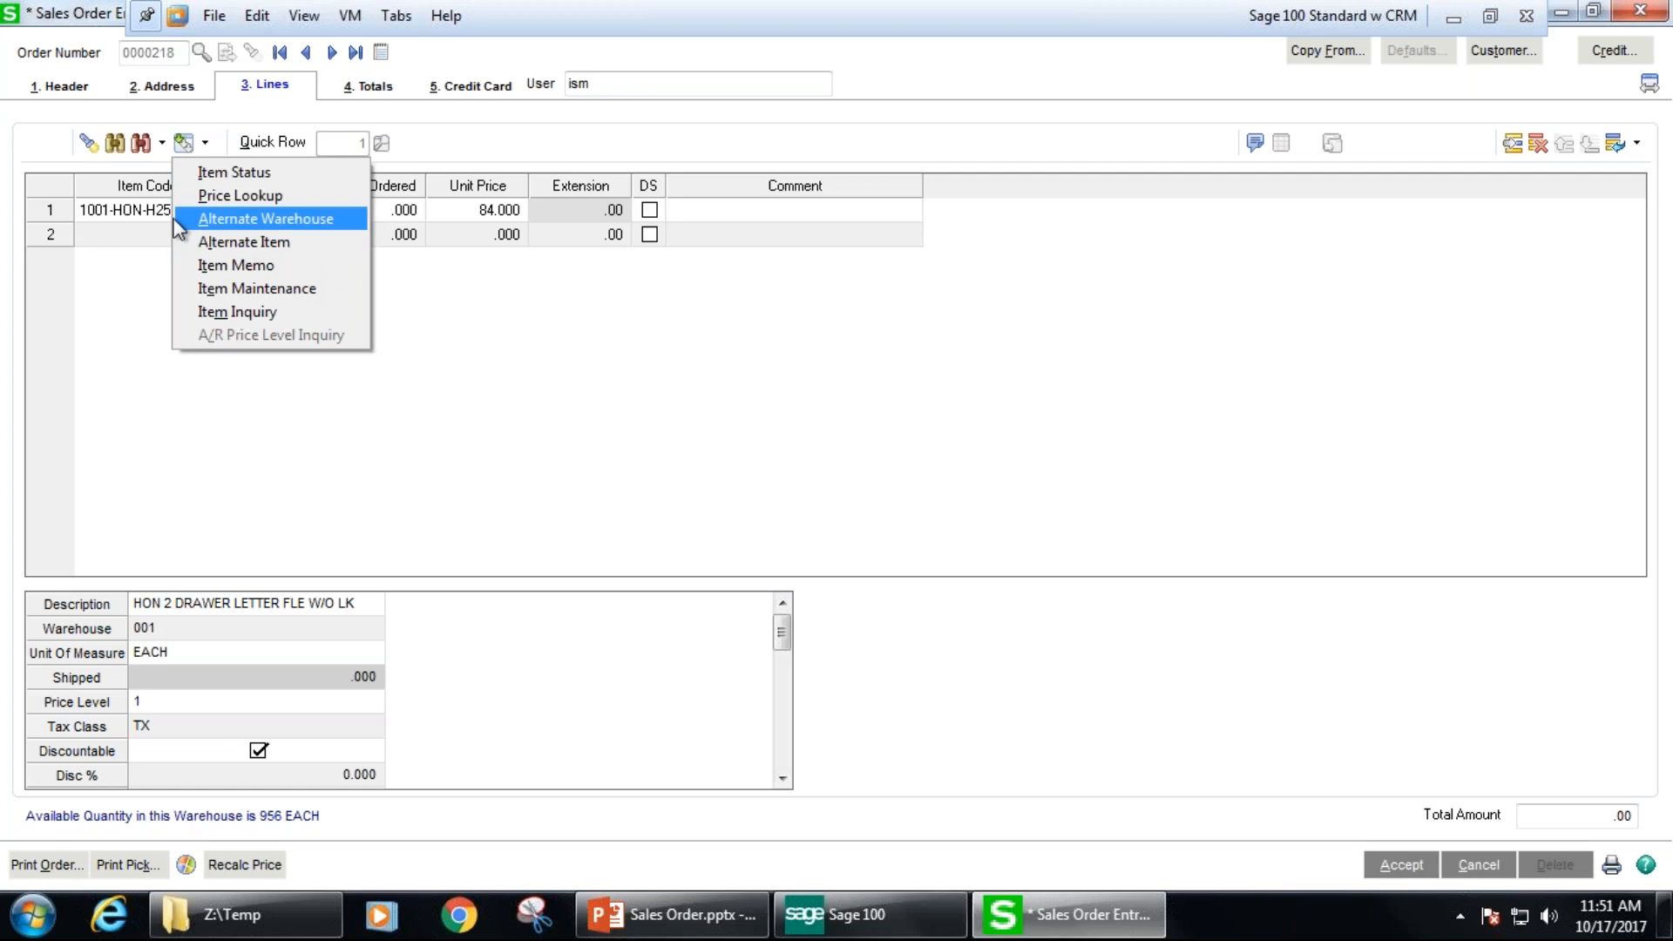
click(133, 211)
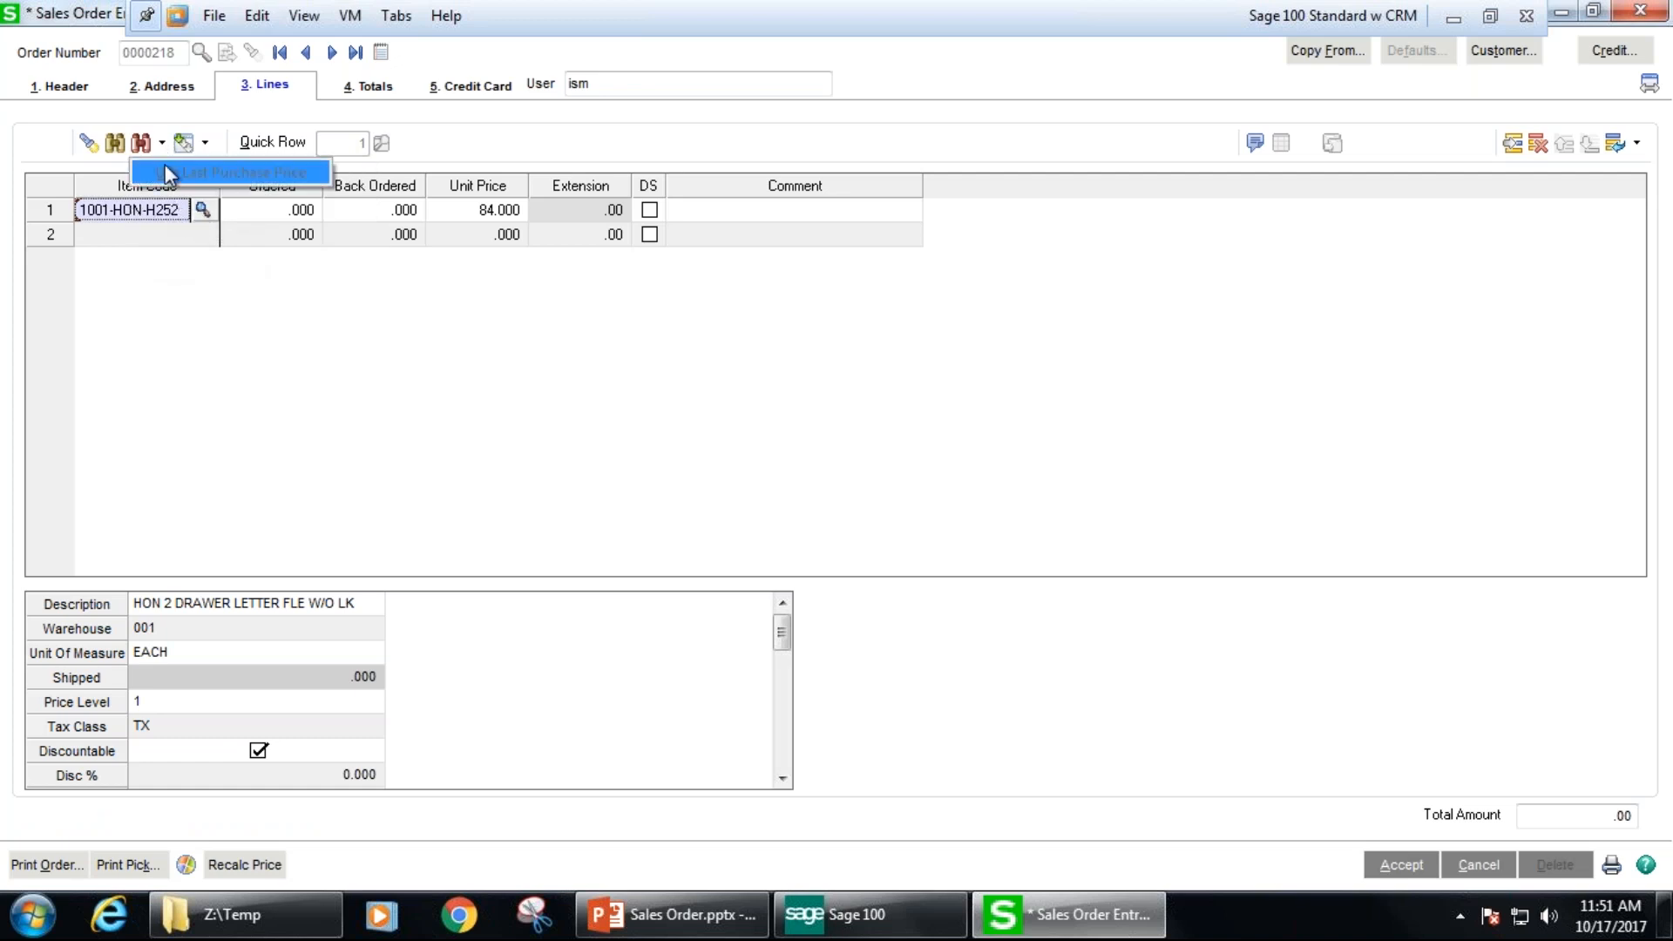
click(115, 142)
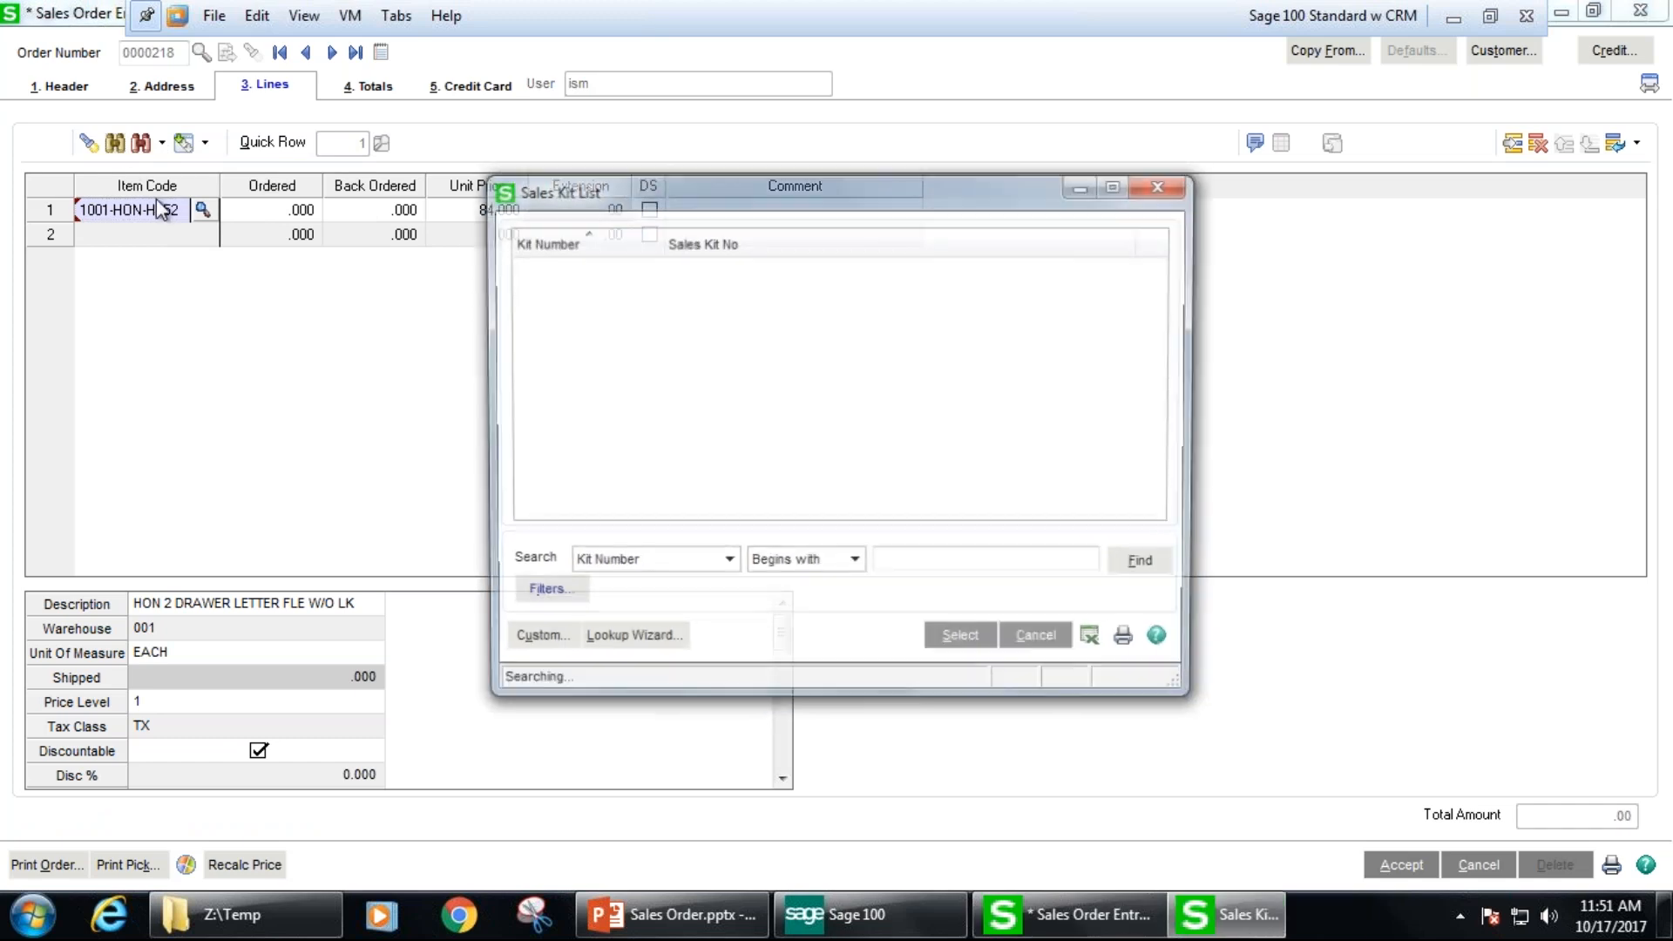
click(1163, 185)
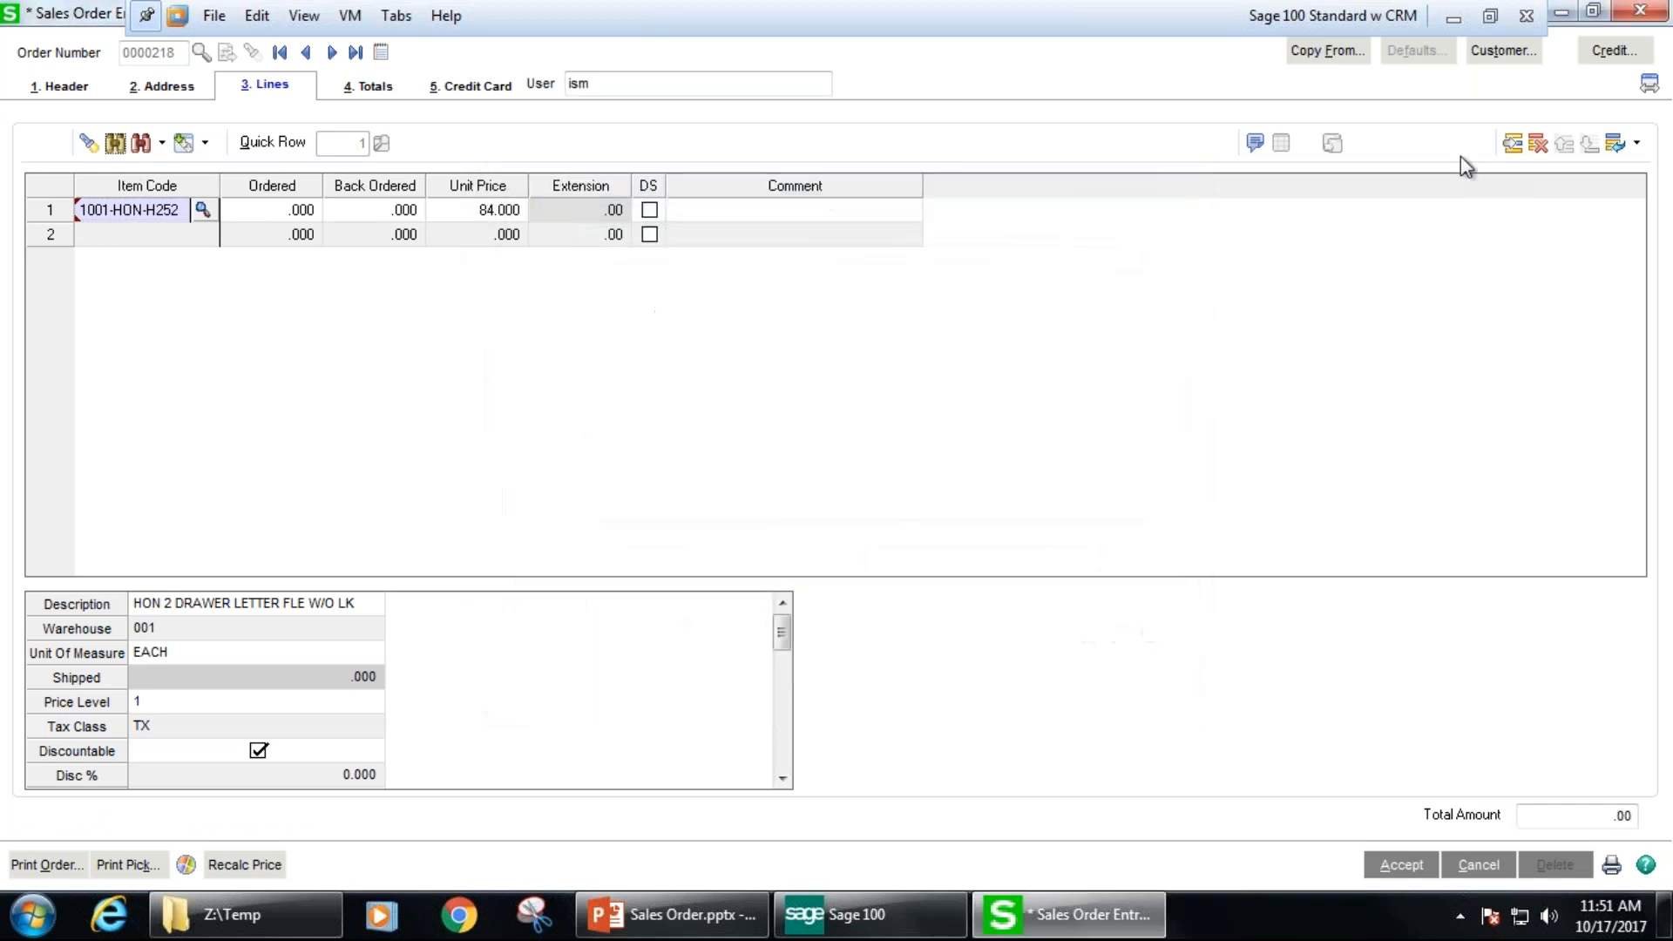
click(1539, 144)
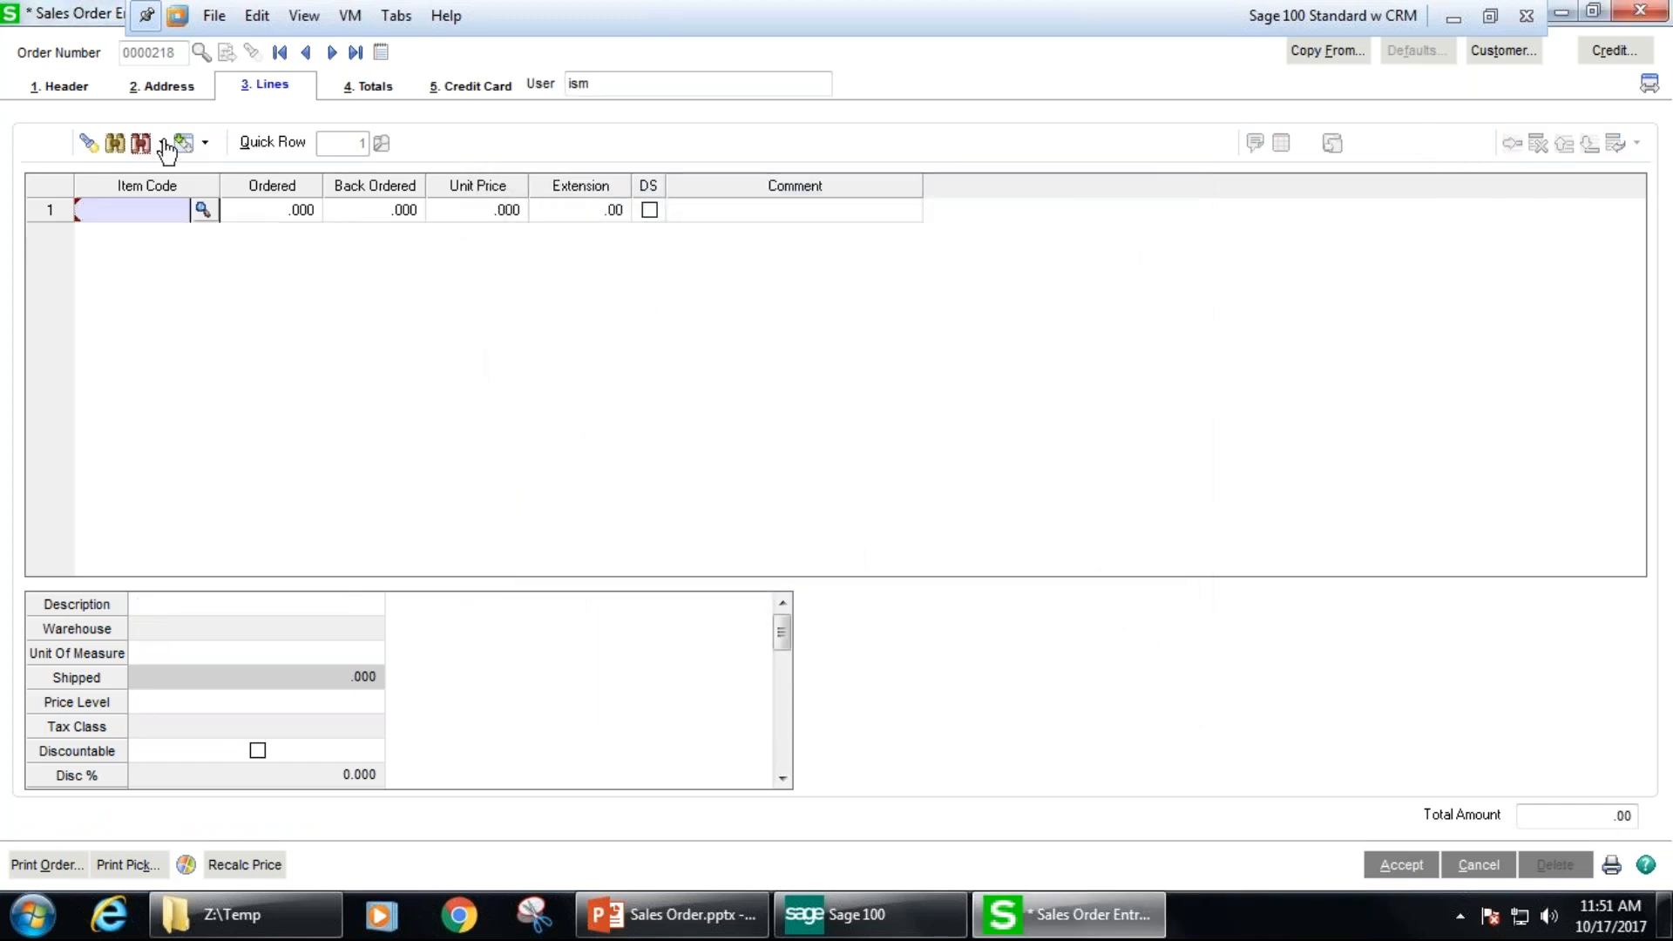
- View the alias item list and open the customer's last purchase history for items
click(89, 143)
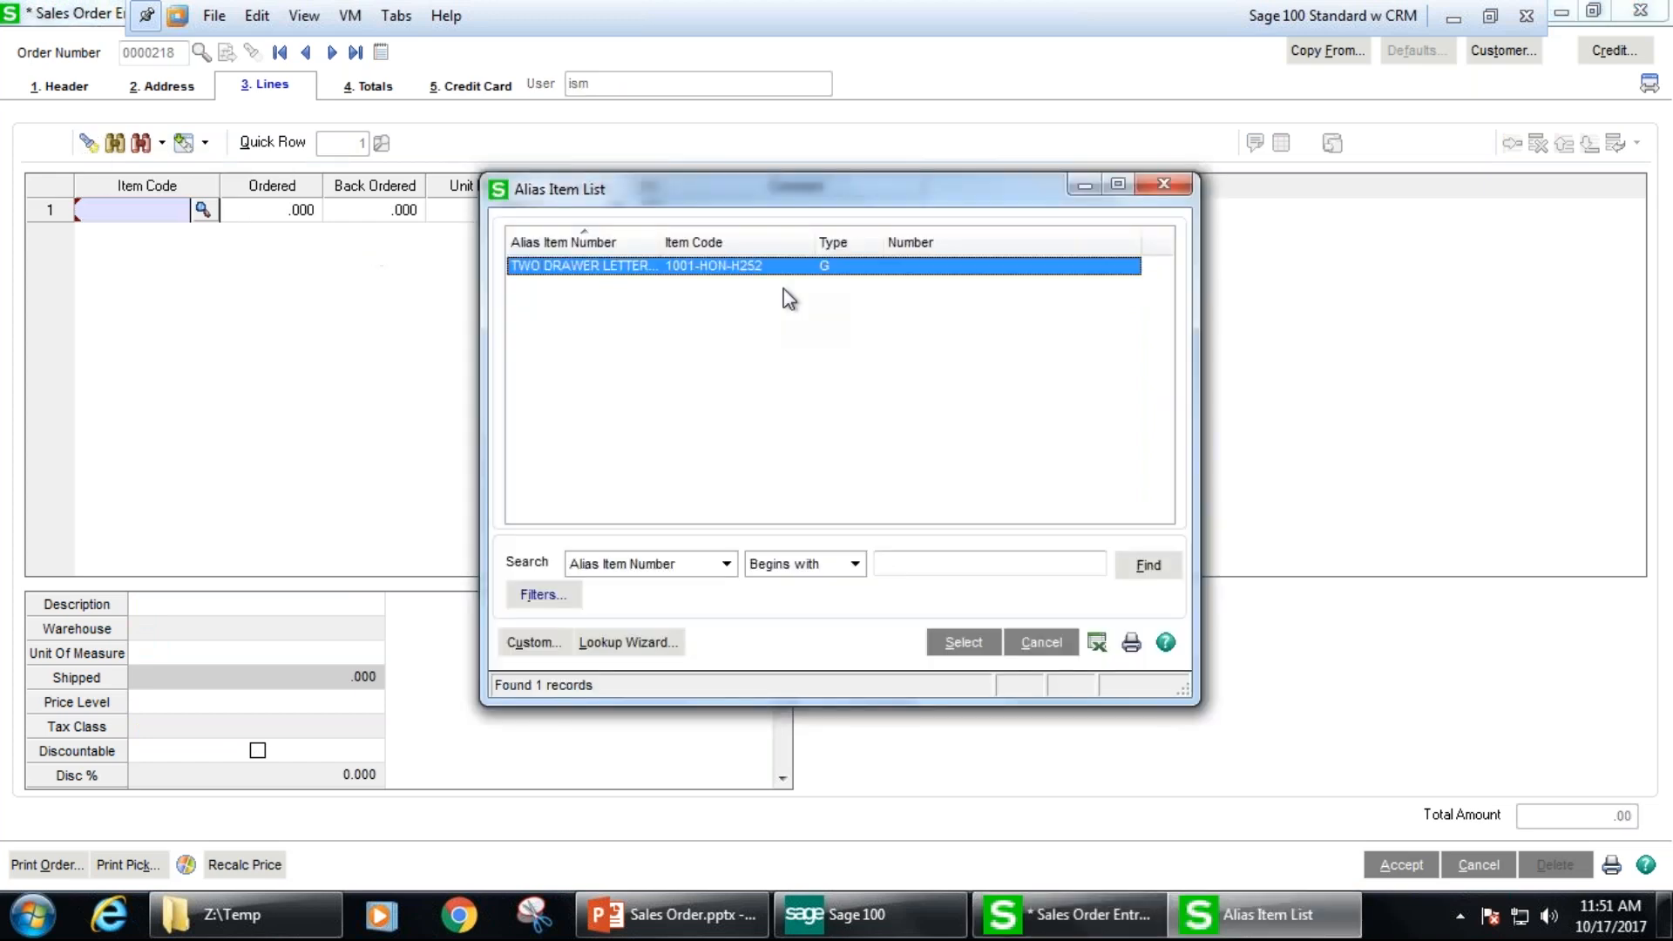
click(1165, 185)
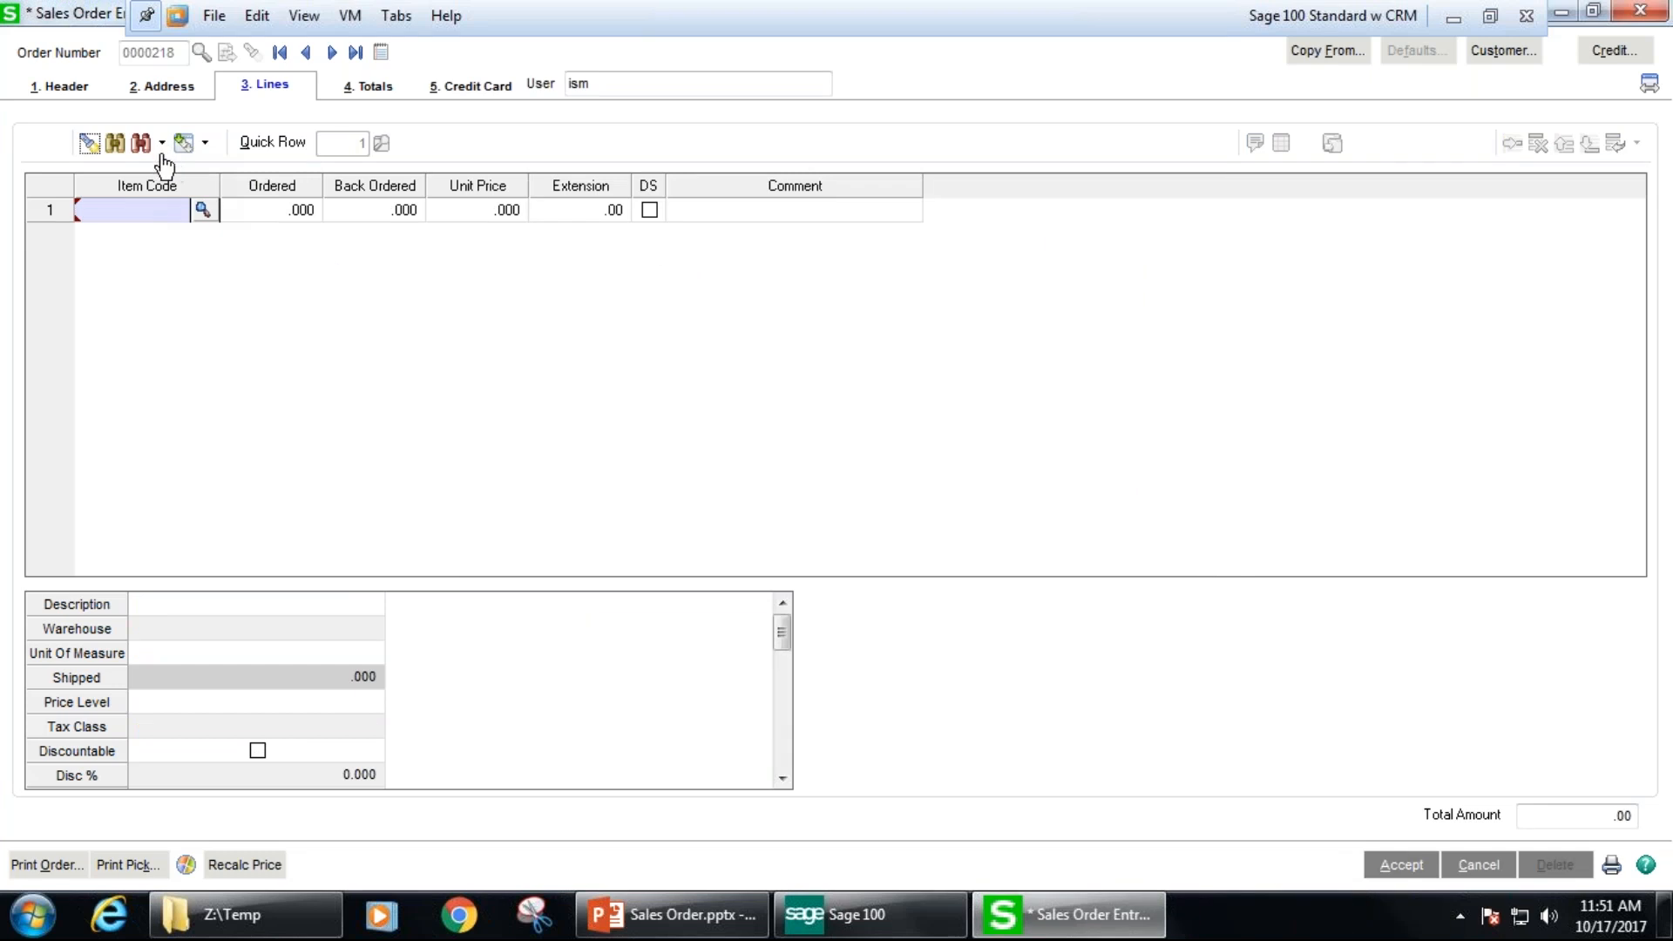
click(163, 151)
click(162, 150)
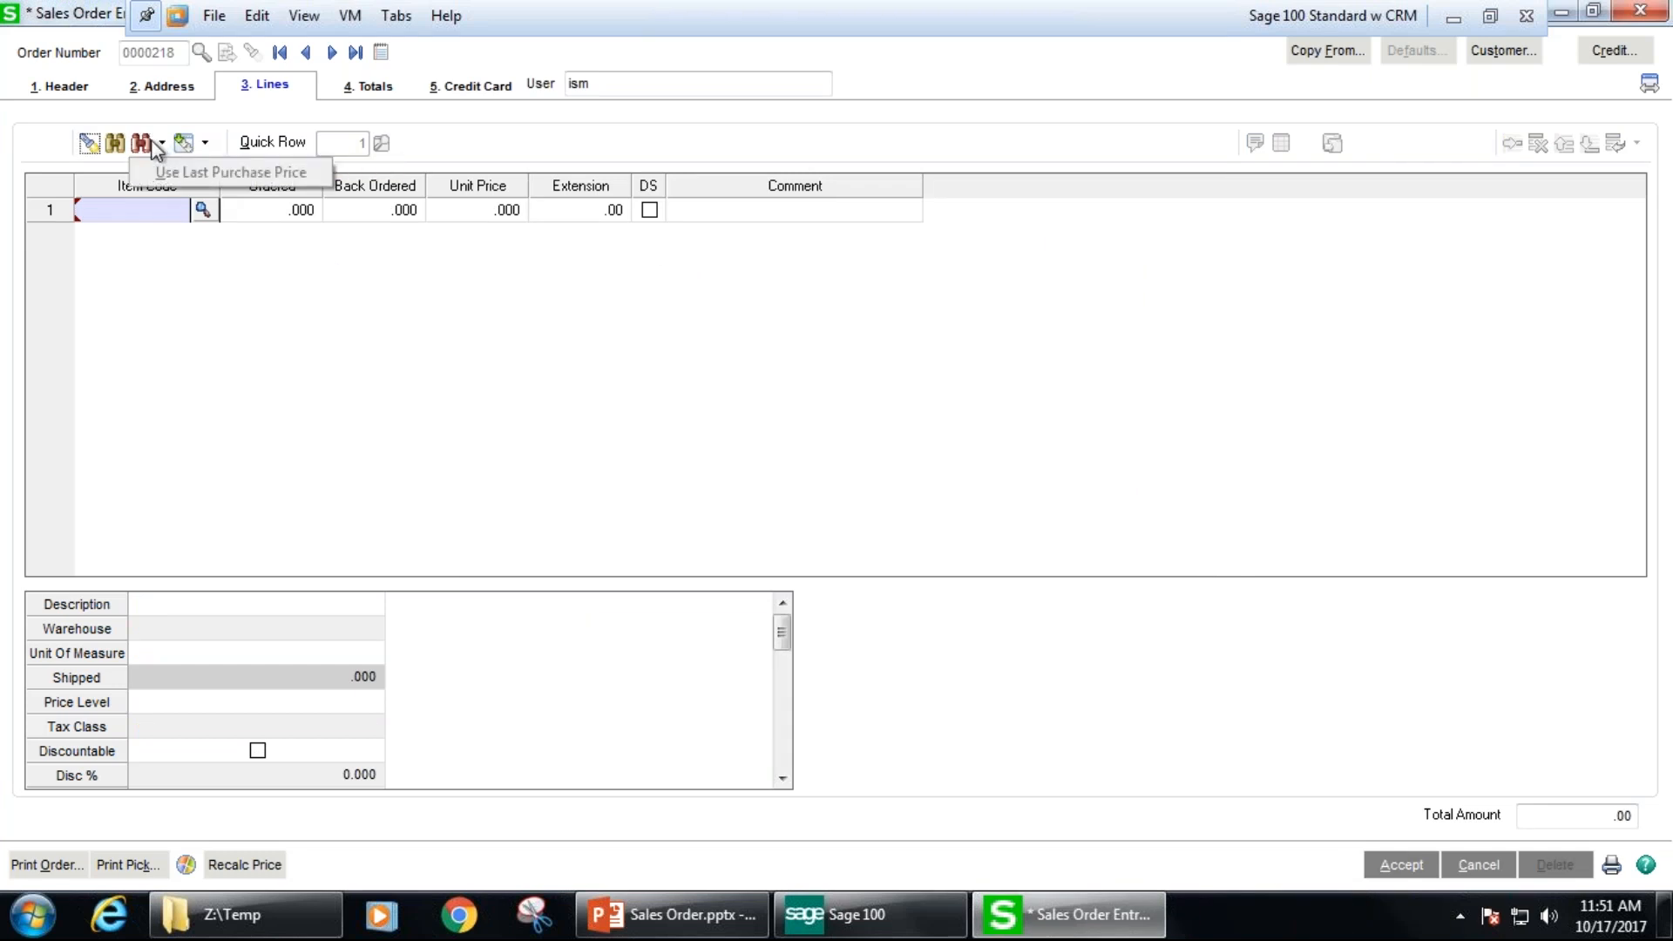
click(142, 146)
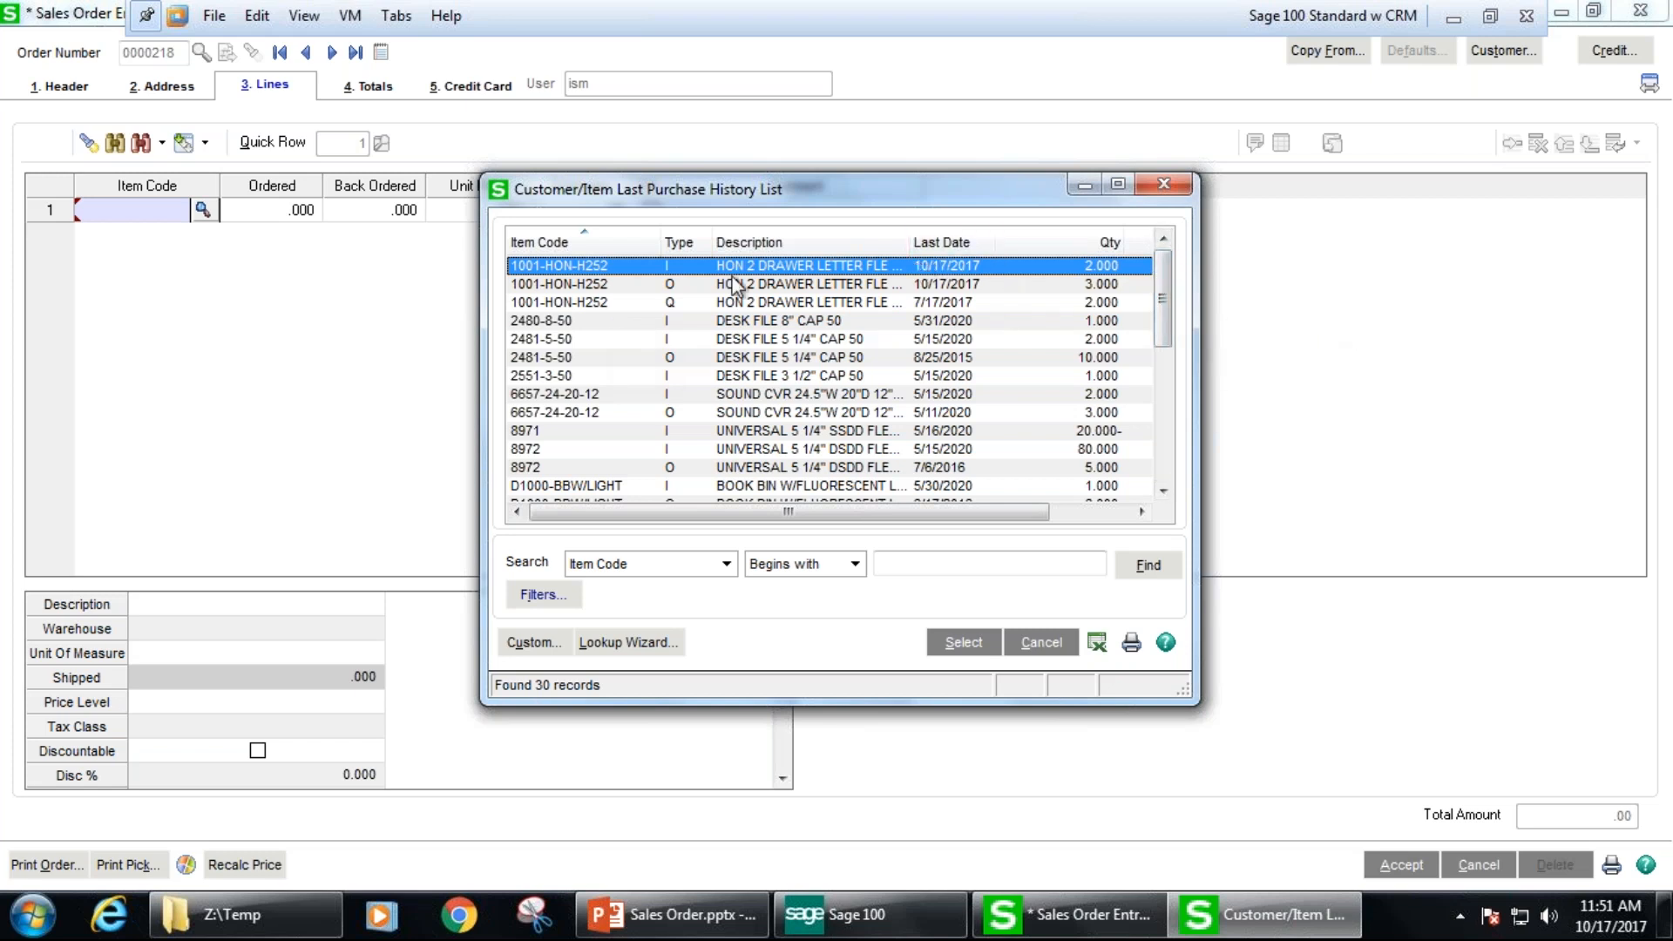
- Review the customer's last purchase history, comparing the invoice, order and quote entries for 1001-HON-H252 and the rest of the list
click(672, 286)
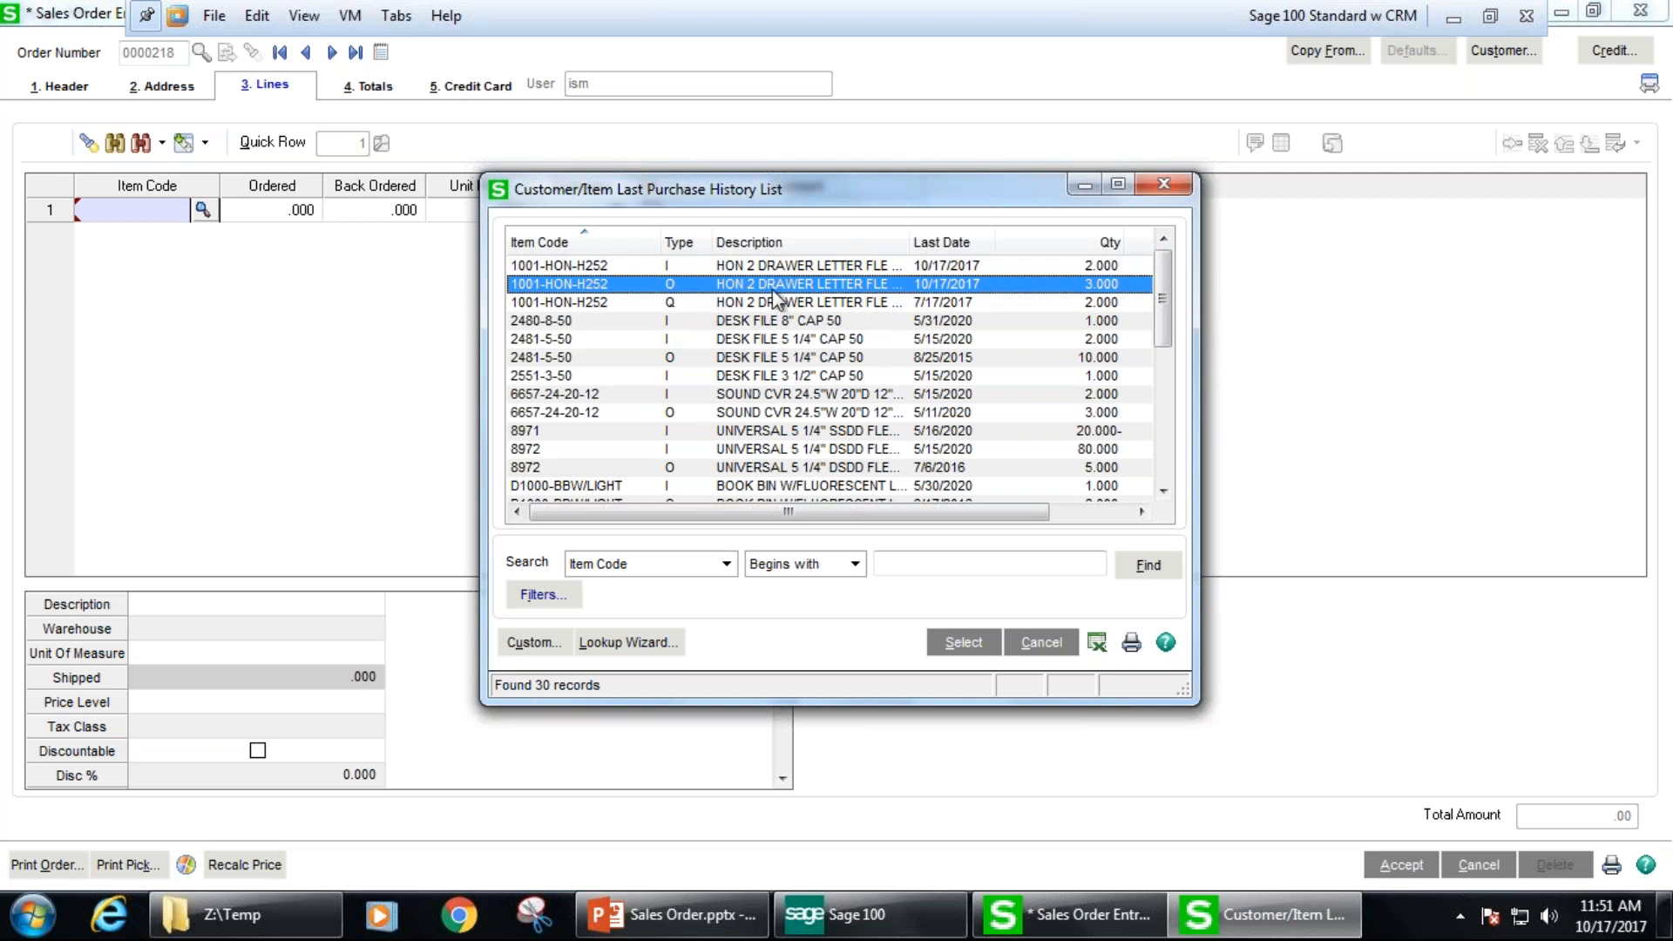
click(710, 303)
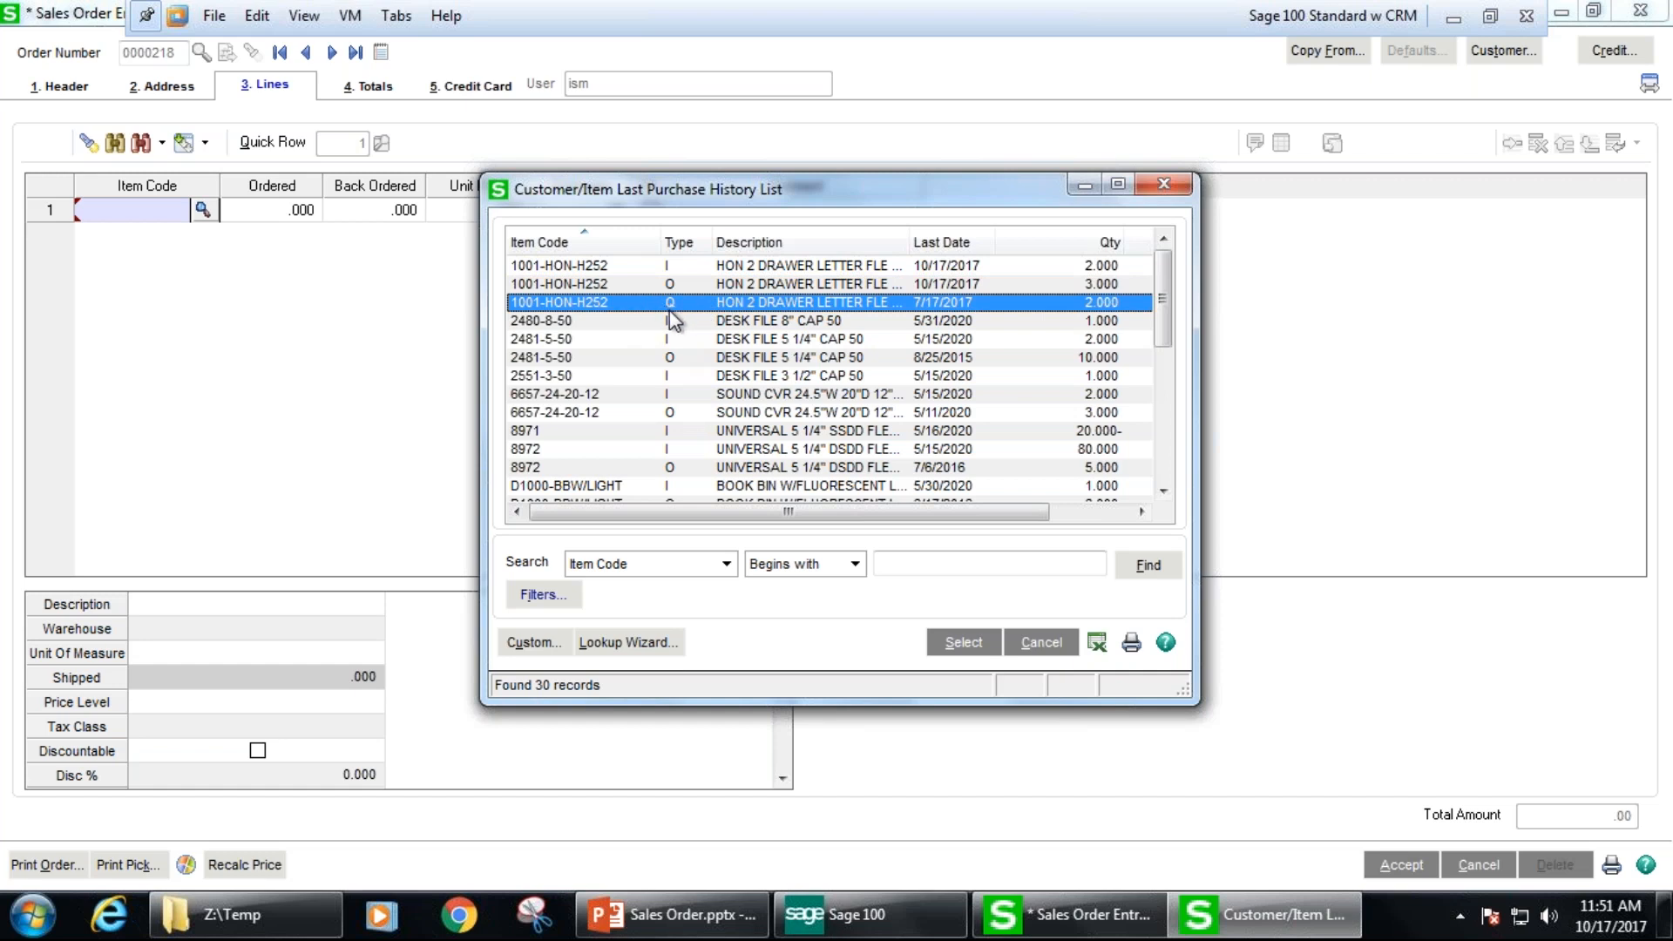
click(675, 267)
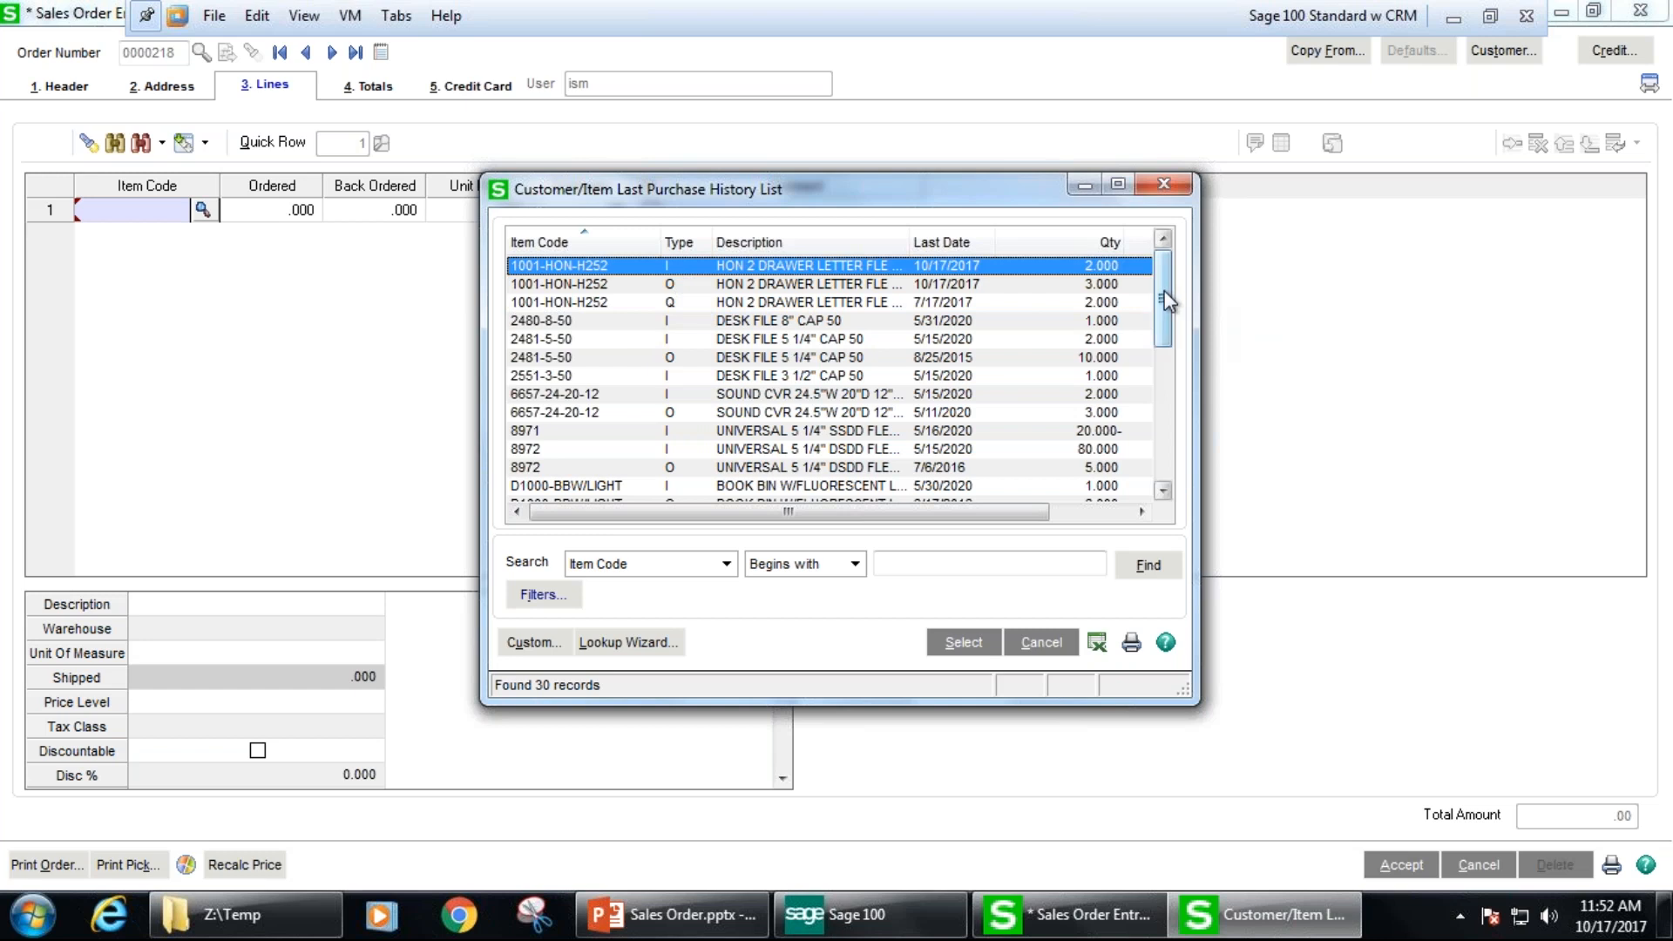
mouse_move(1164, 300)
mouse_down()
mouse_move(1192, 454)
mouse_move(1172, 287)
mouse_up()
drag(1164, 305, 1190, 475)
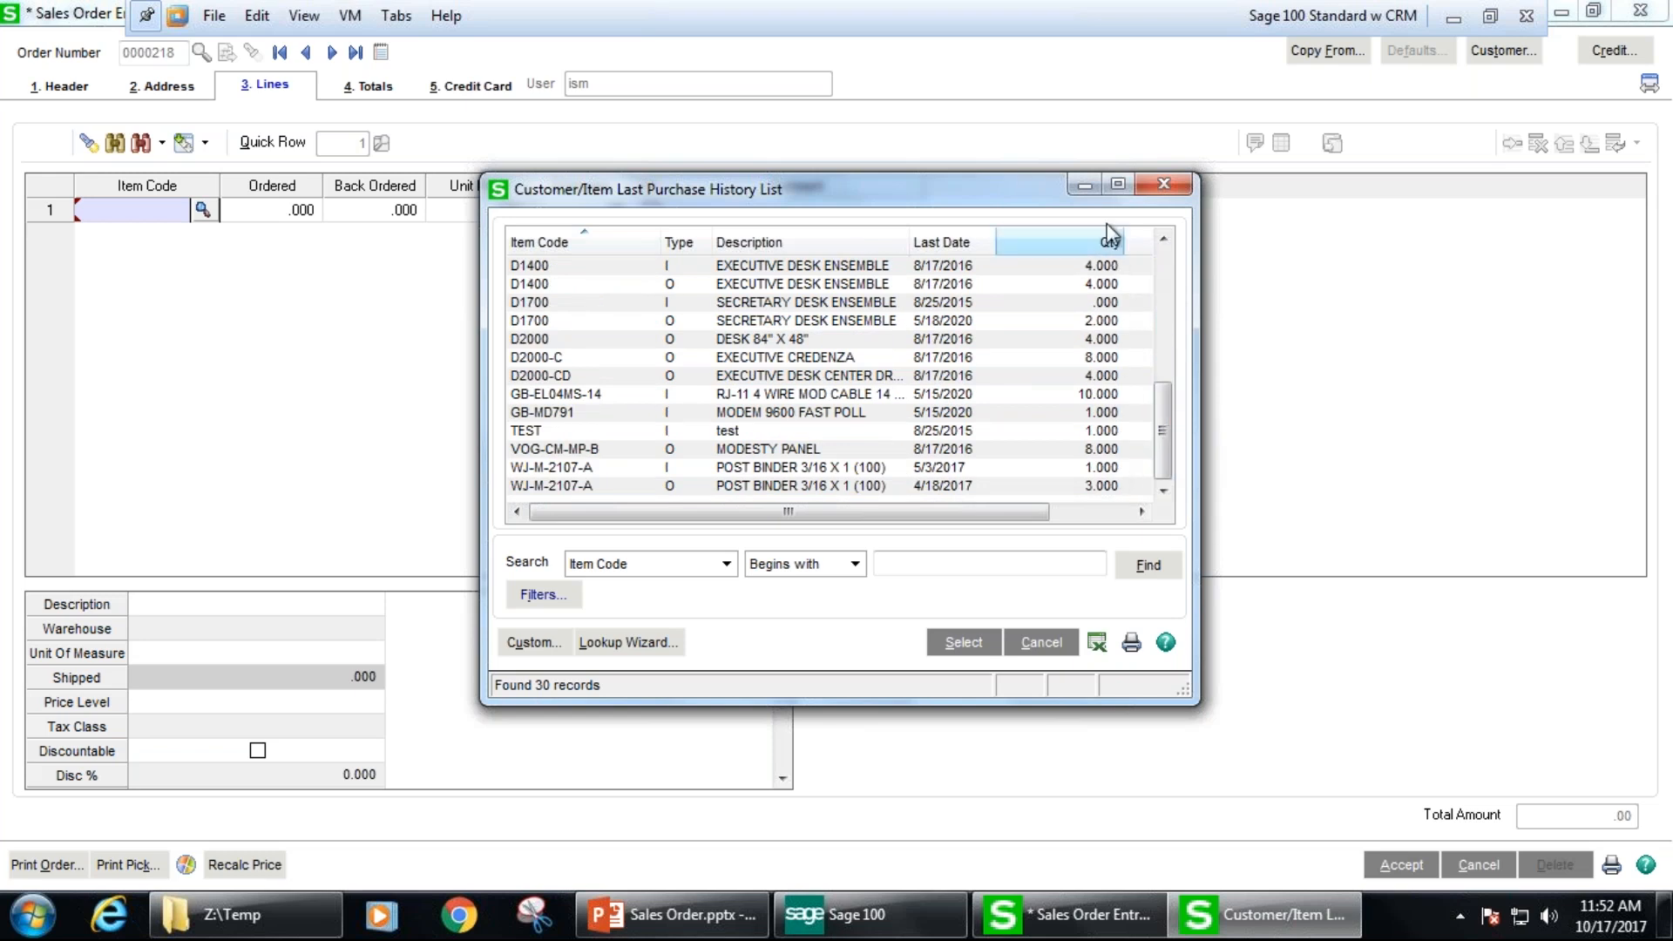
drag(1169, 463, 1163, 307)
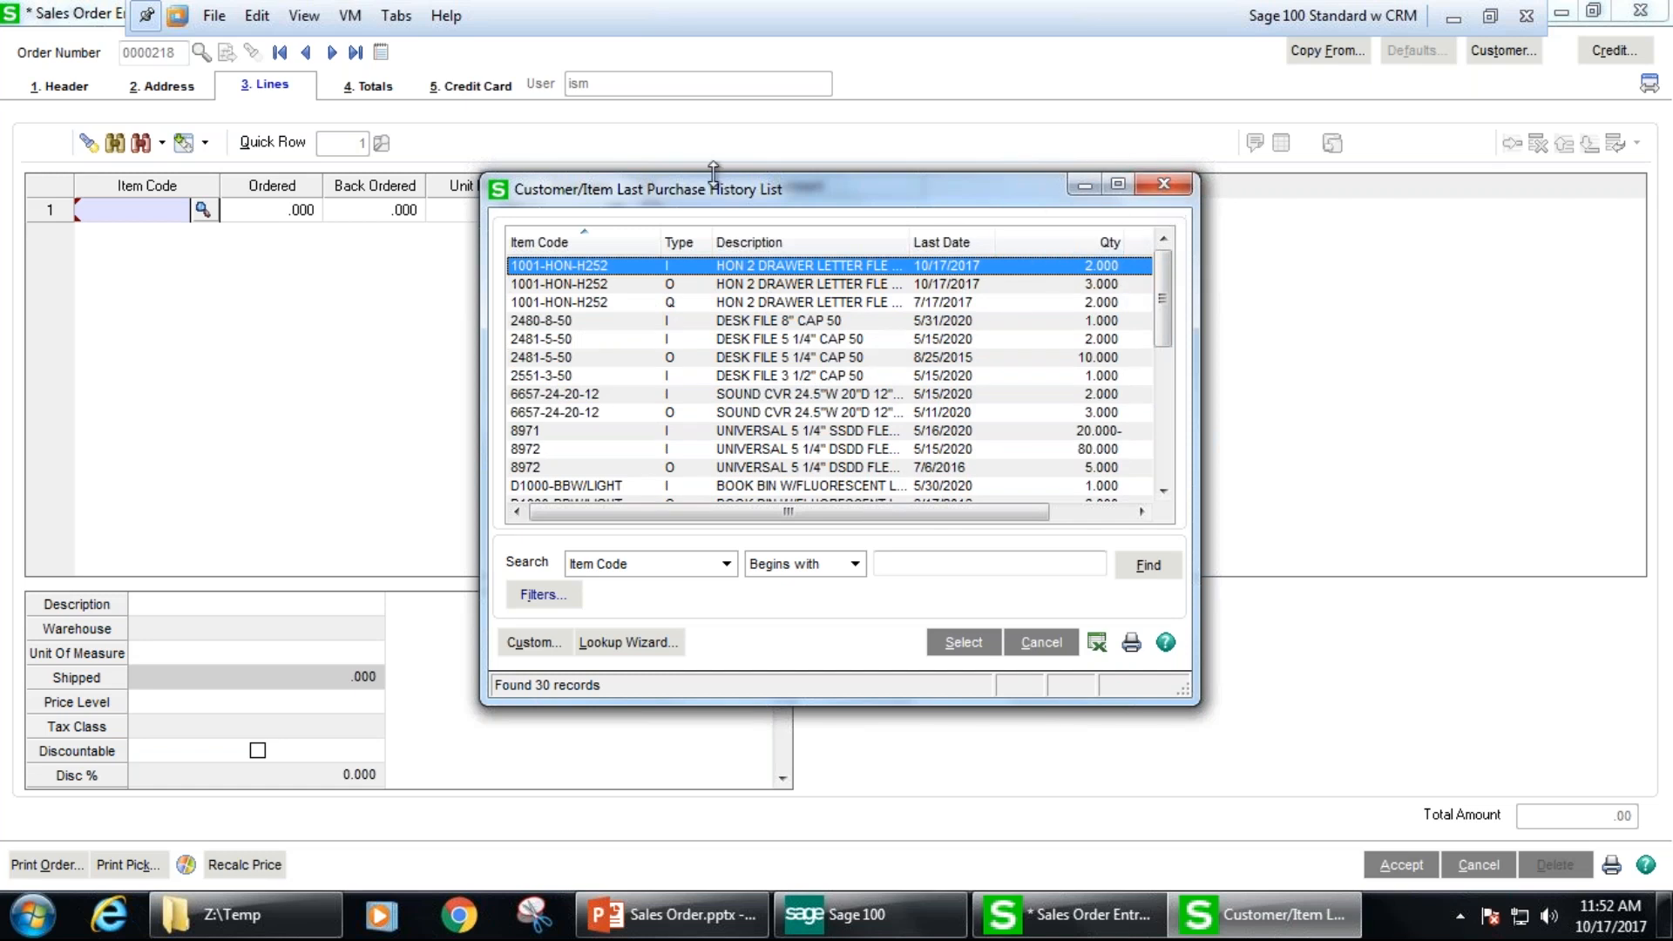
- Export the customer/item last purchase history list to Excel, look over the exported rows and return to the list
click(1097, 644)
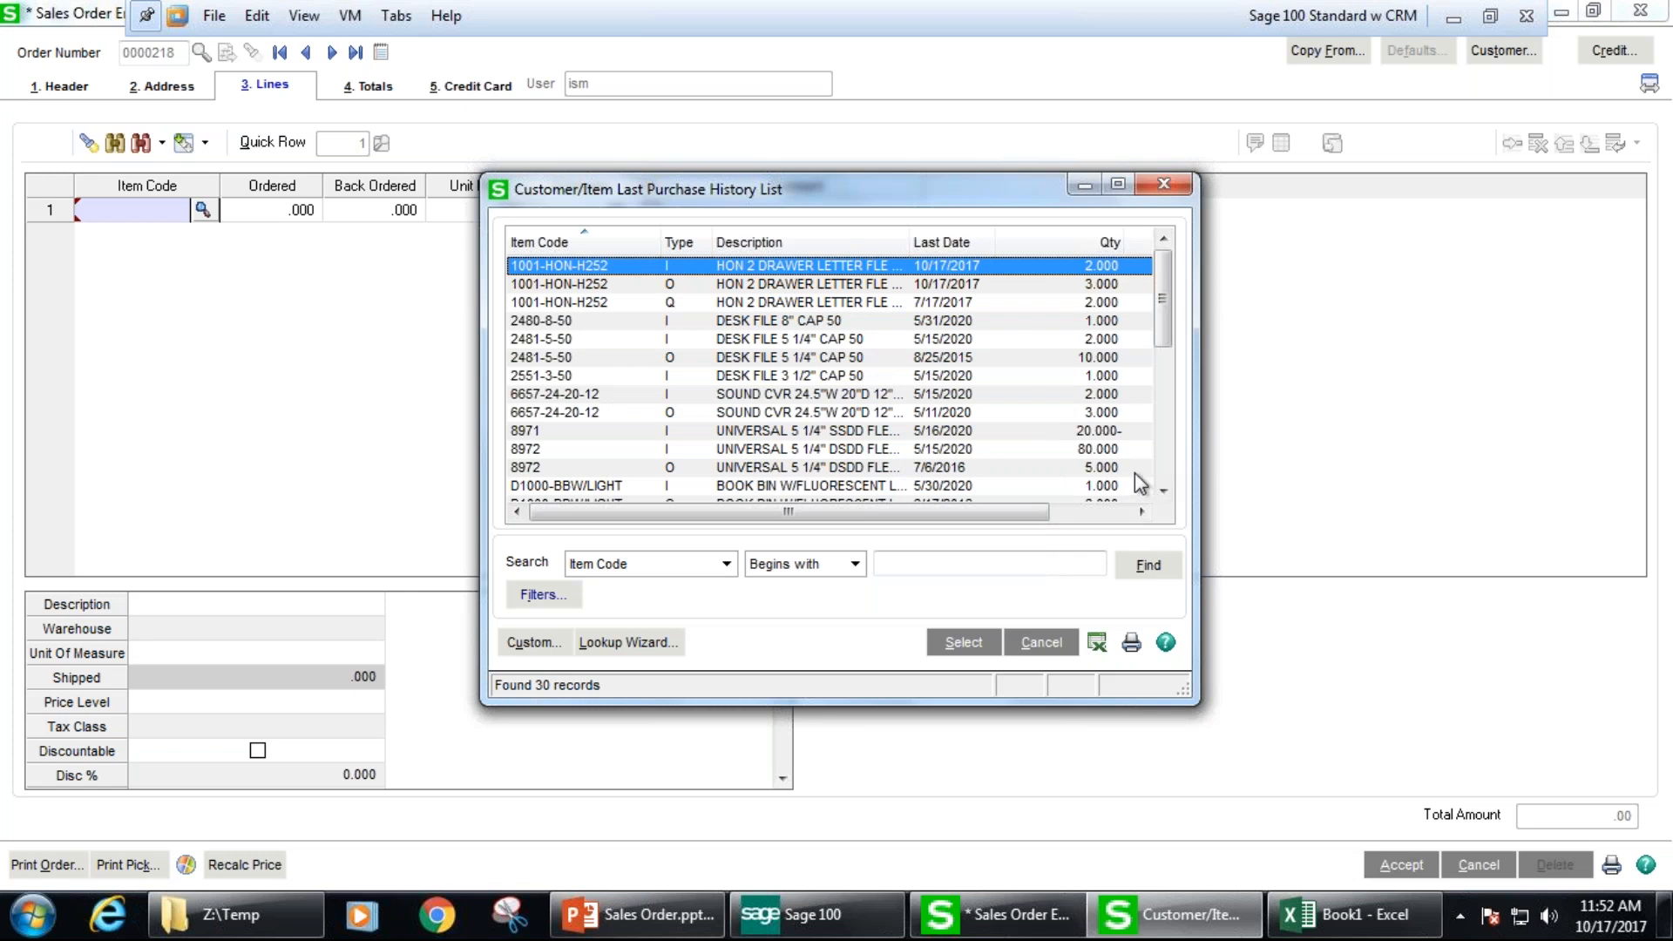
click(1339, 928)
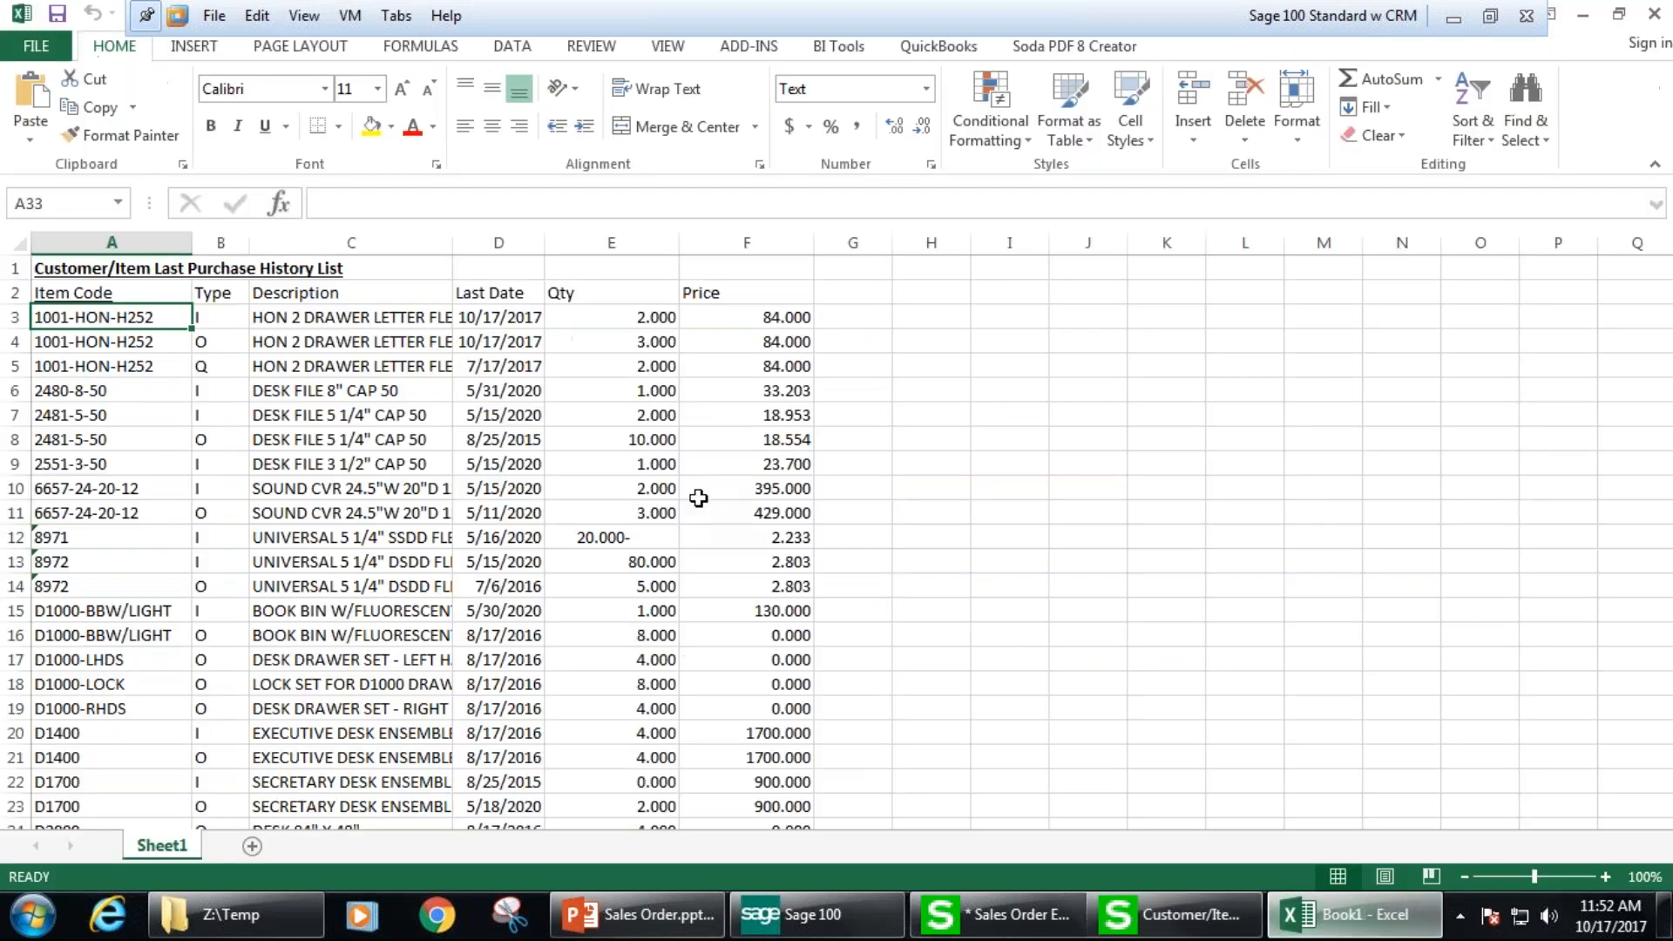
drag(71, 297, 755, 760)
click(1172, 915)
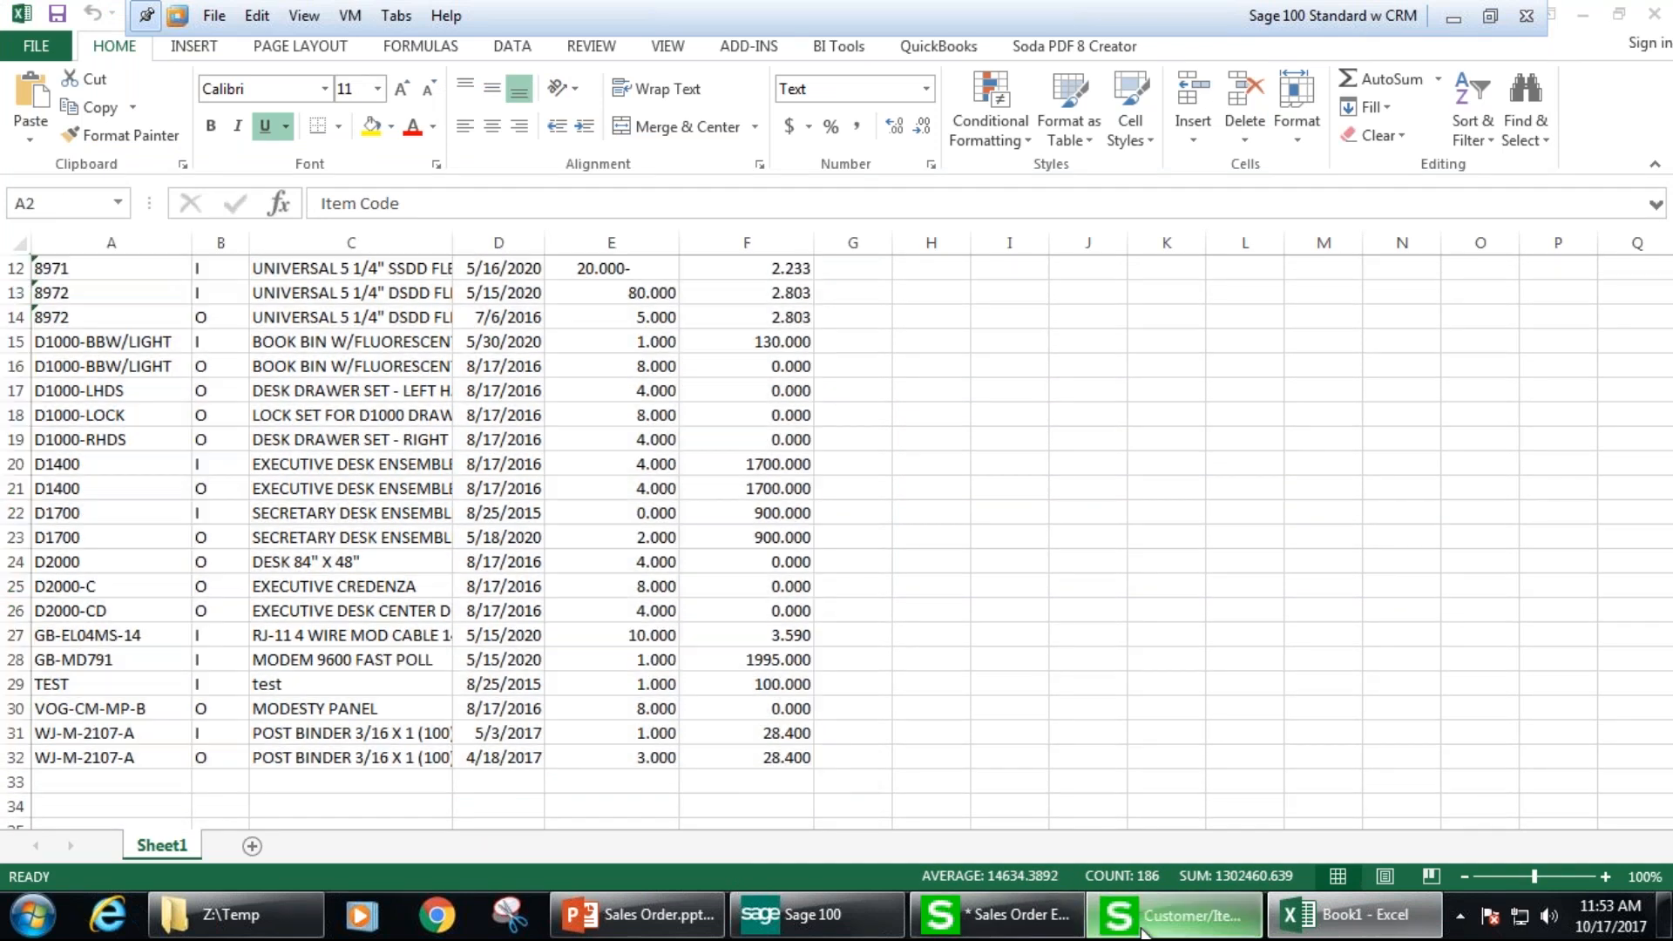
- Close the purchase history list and exit the open sales order
click(1160, 184)
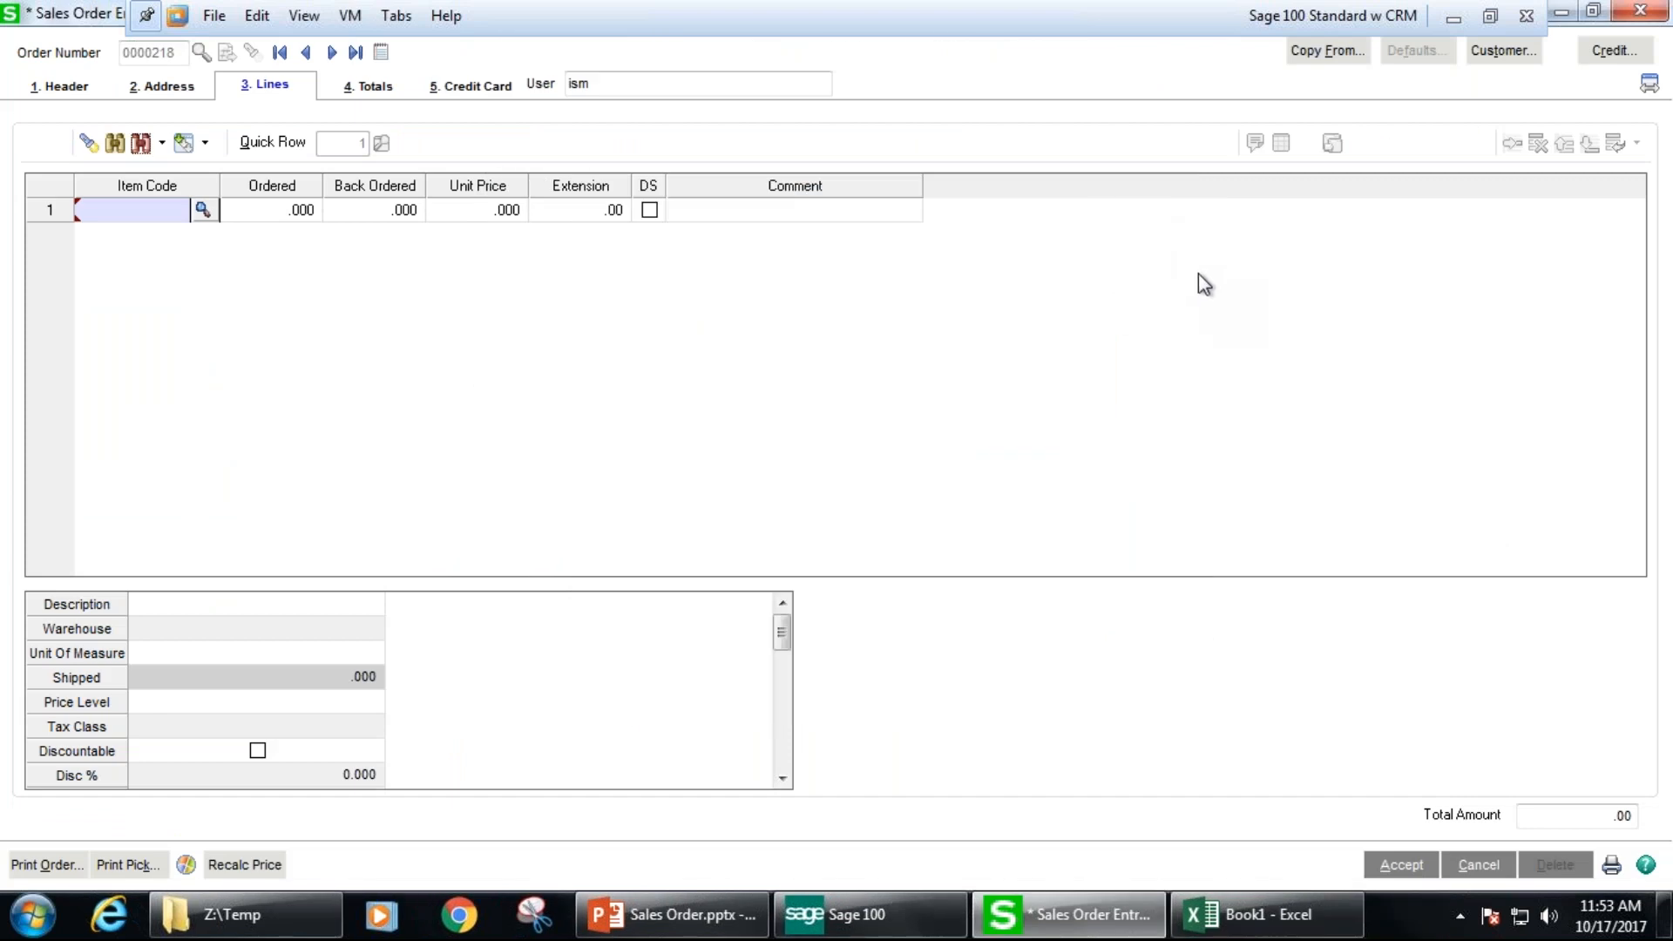
click(1623, 12)
click(833, 350)
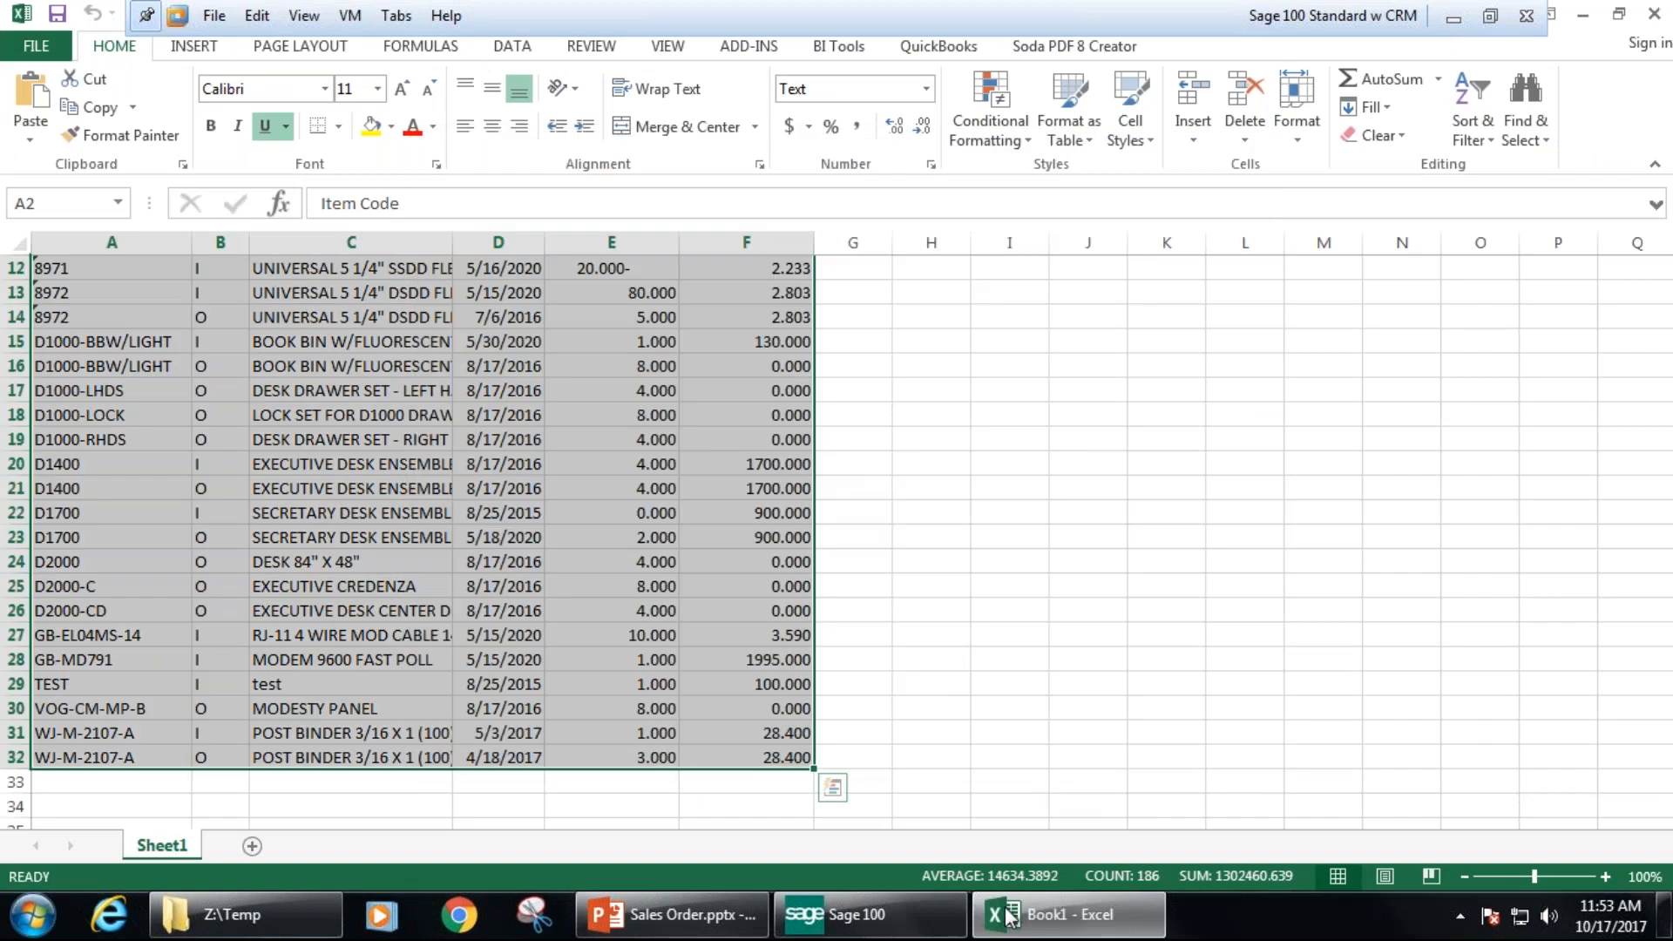
- Switch to the Sage 100 launcher and open the line entry settings in the Sales Order setup options
click(858, 915)
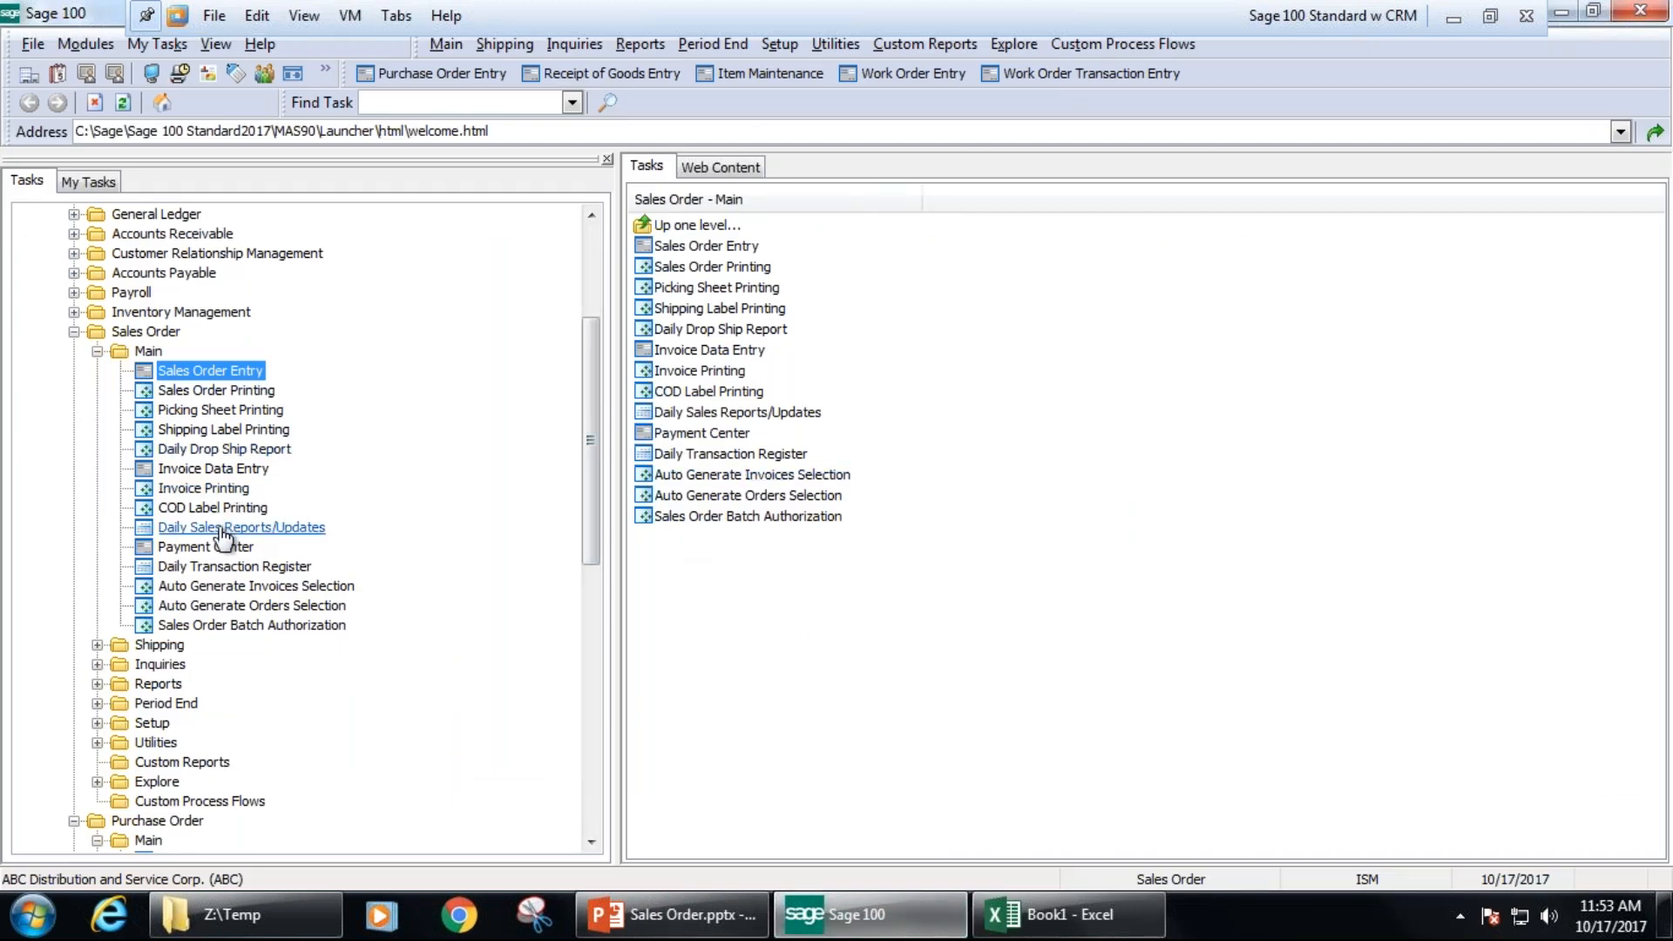
drag(584, 505, 606, 579)
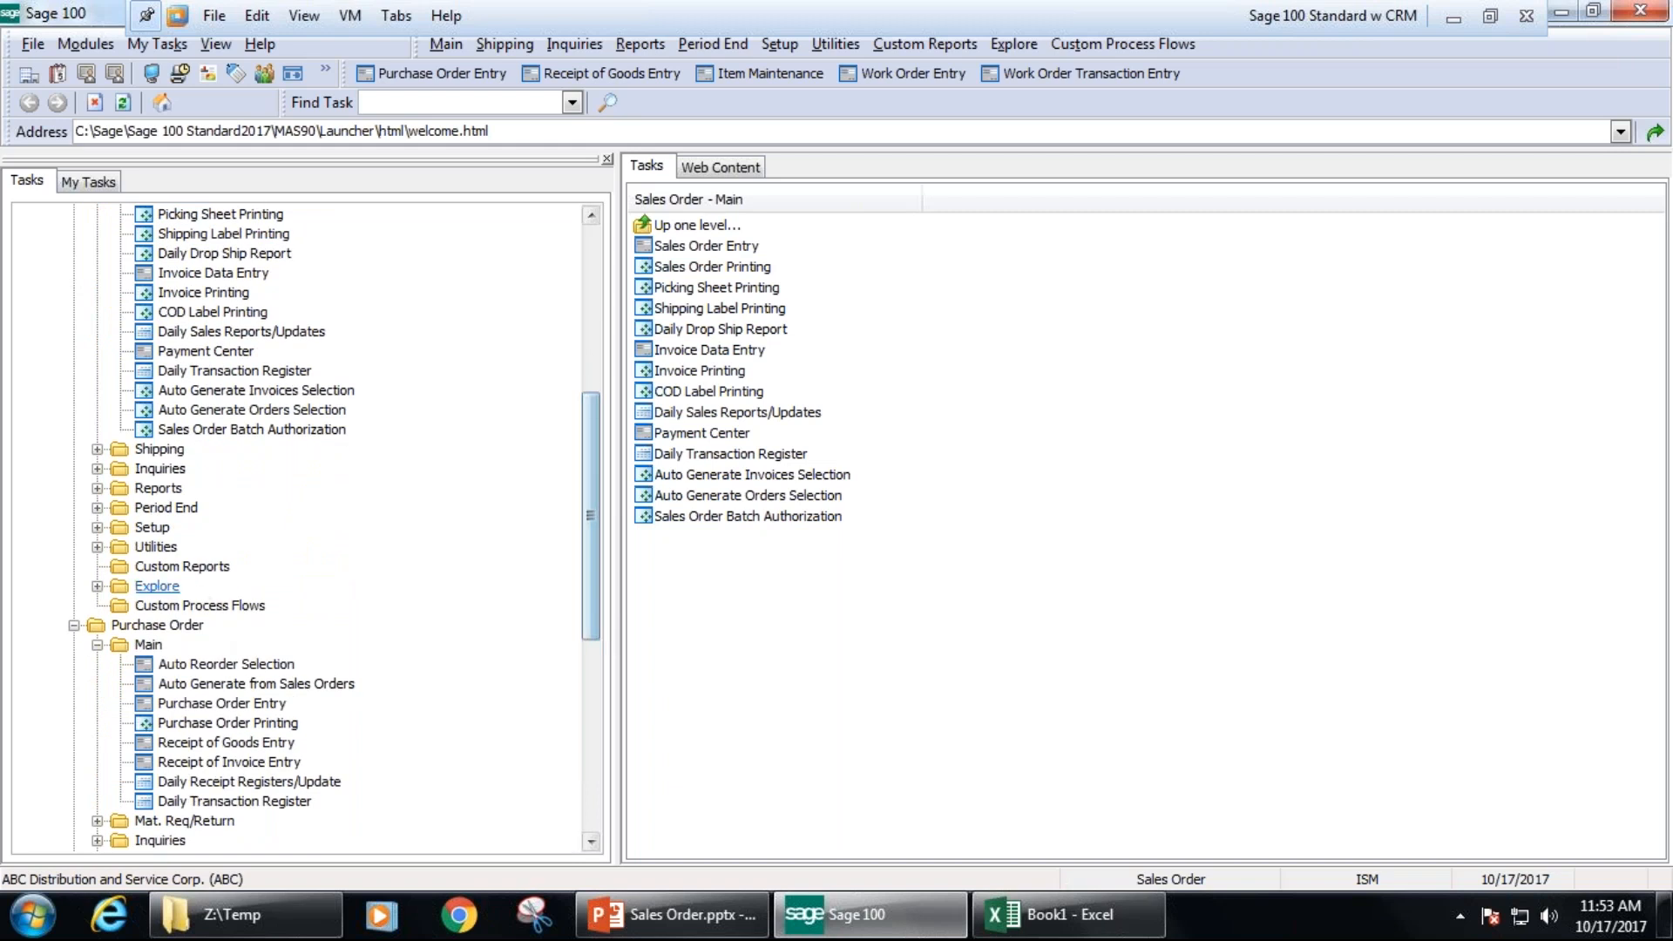
click(103, 527)
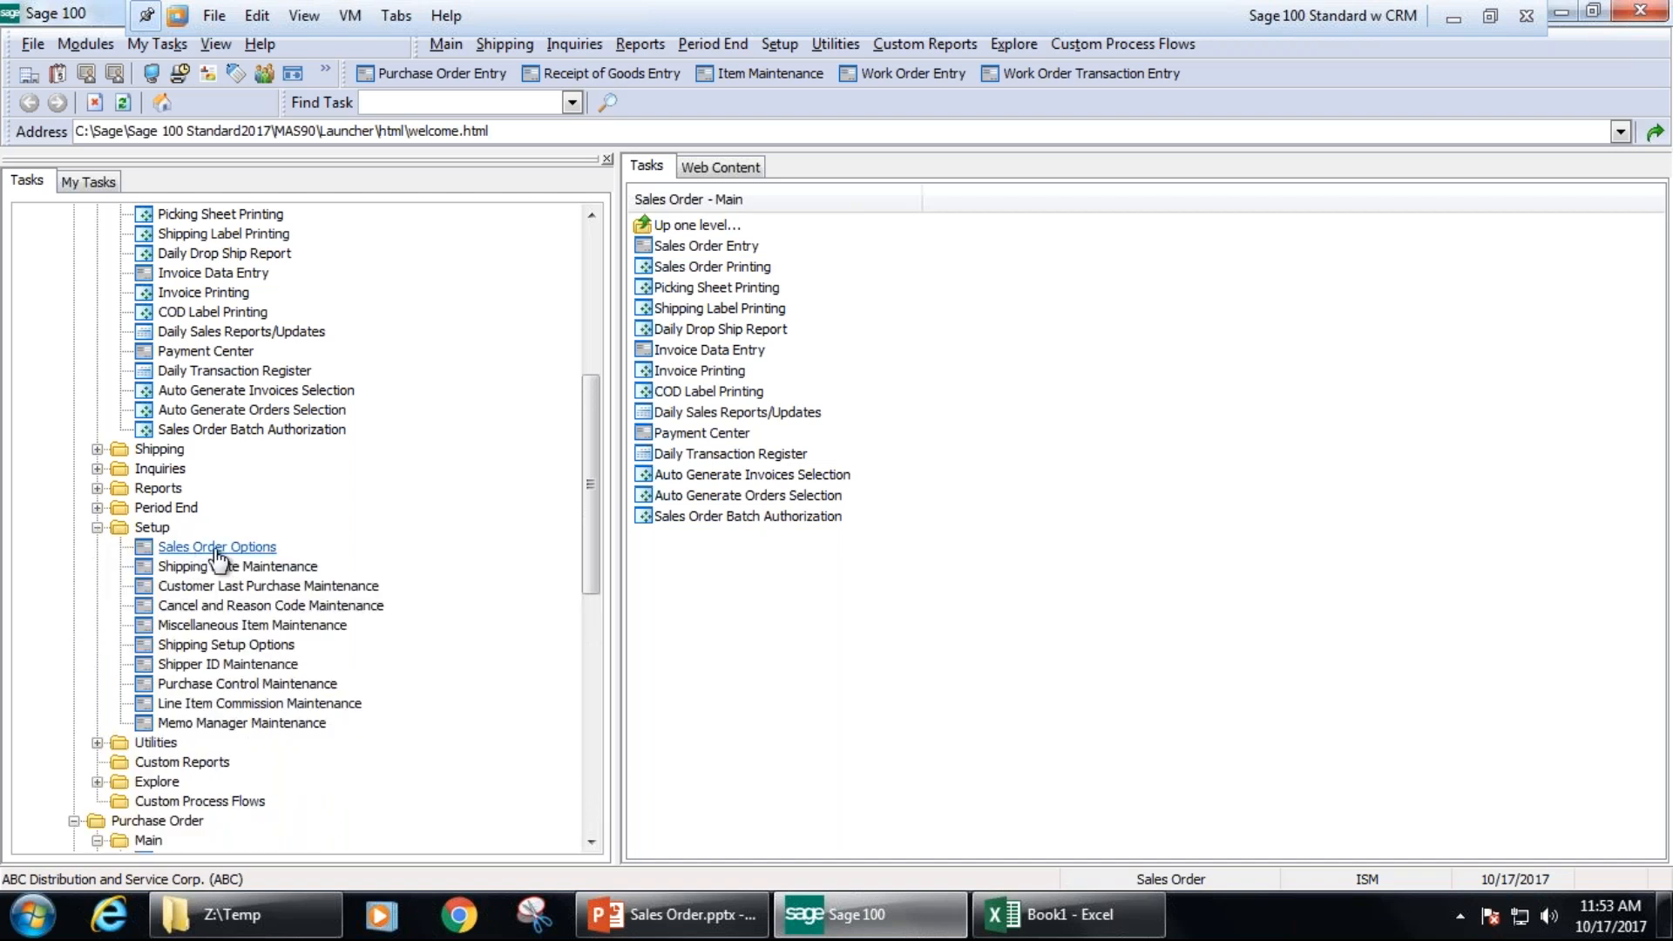
click(218, 547)
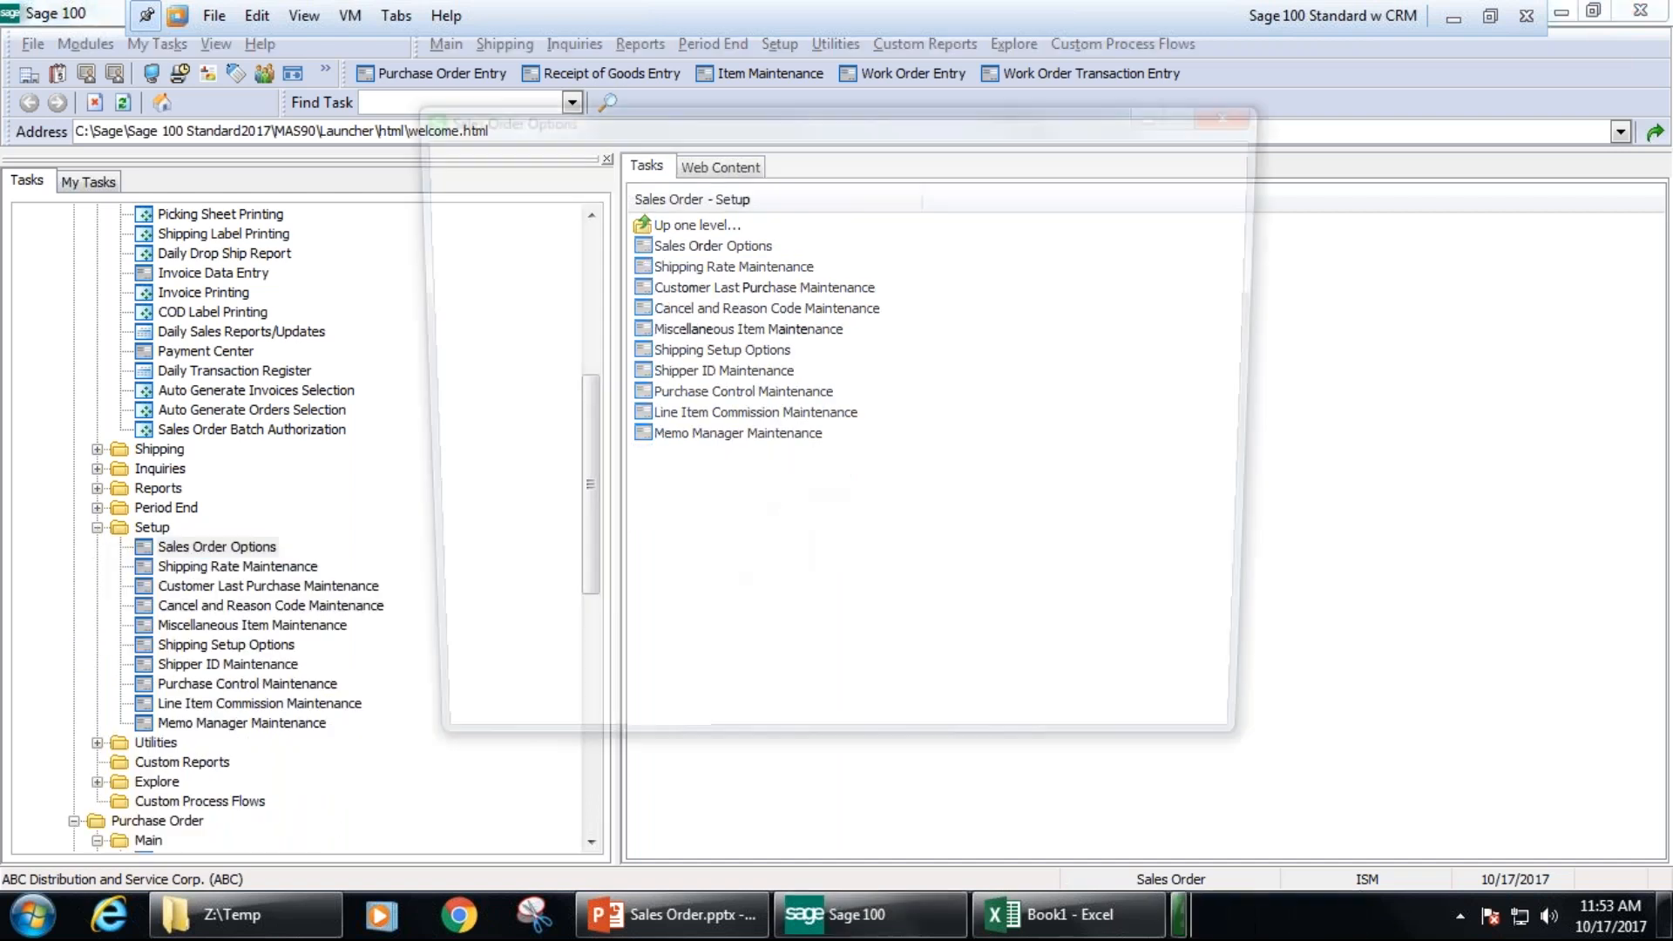
click(570, 154)
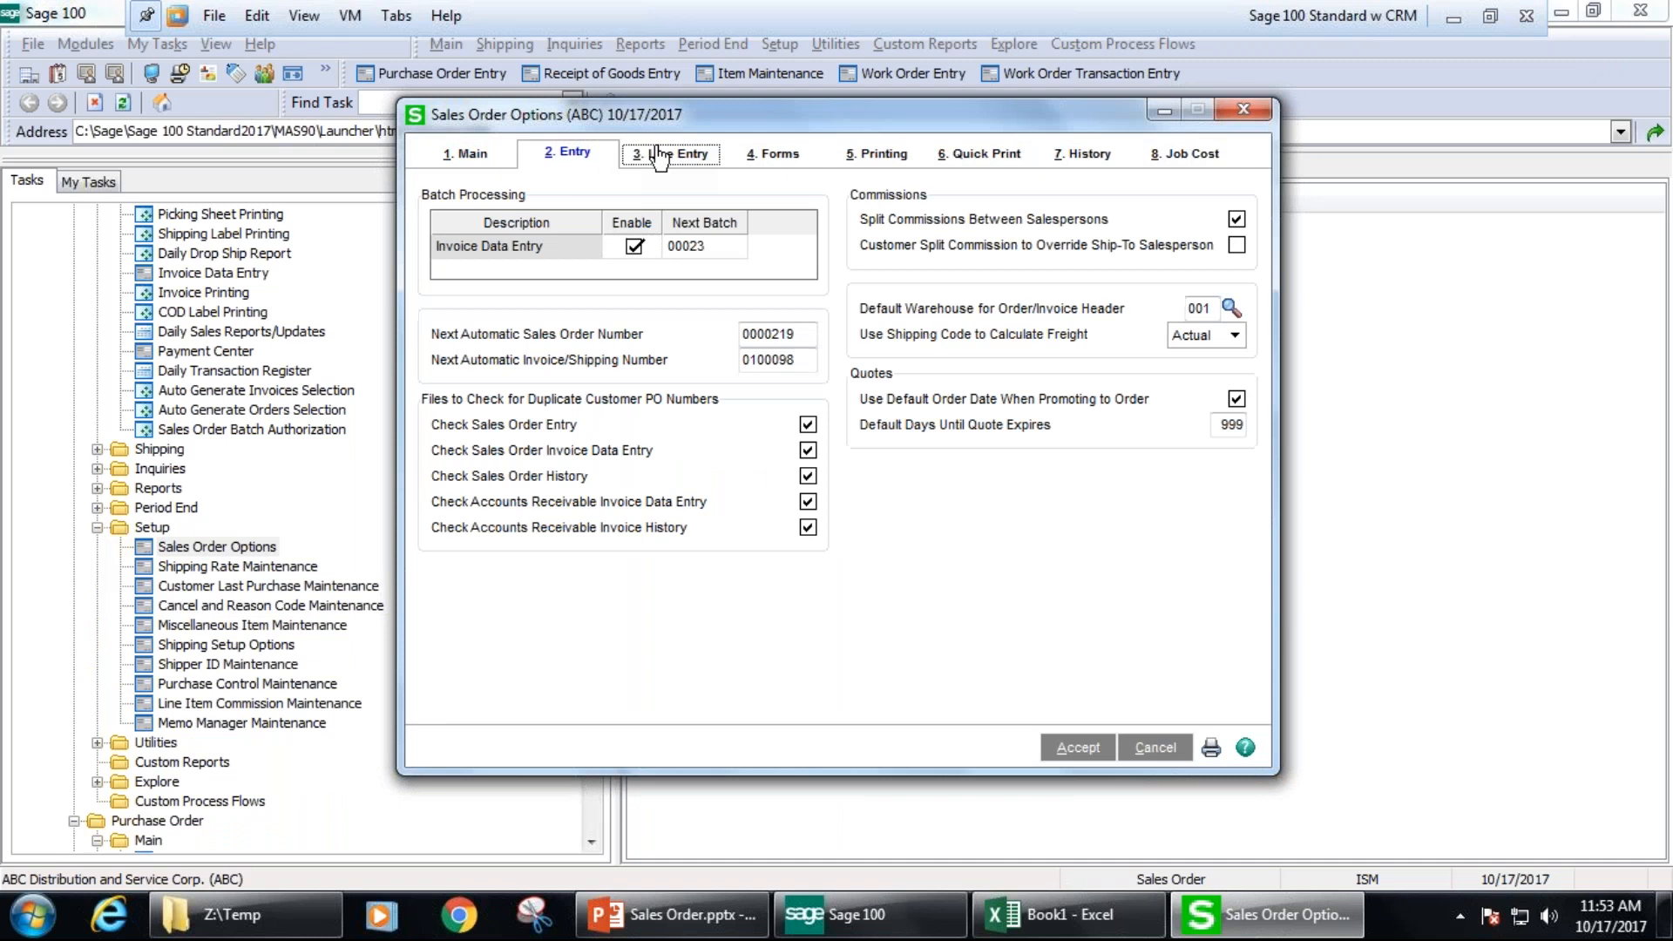
click(660, 157)
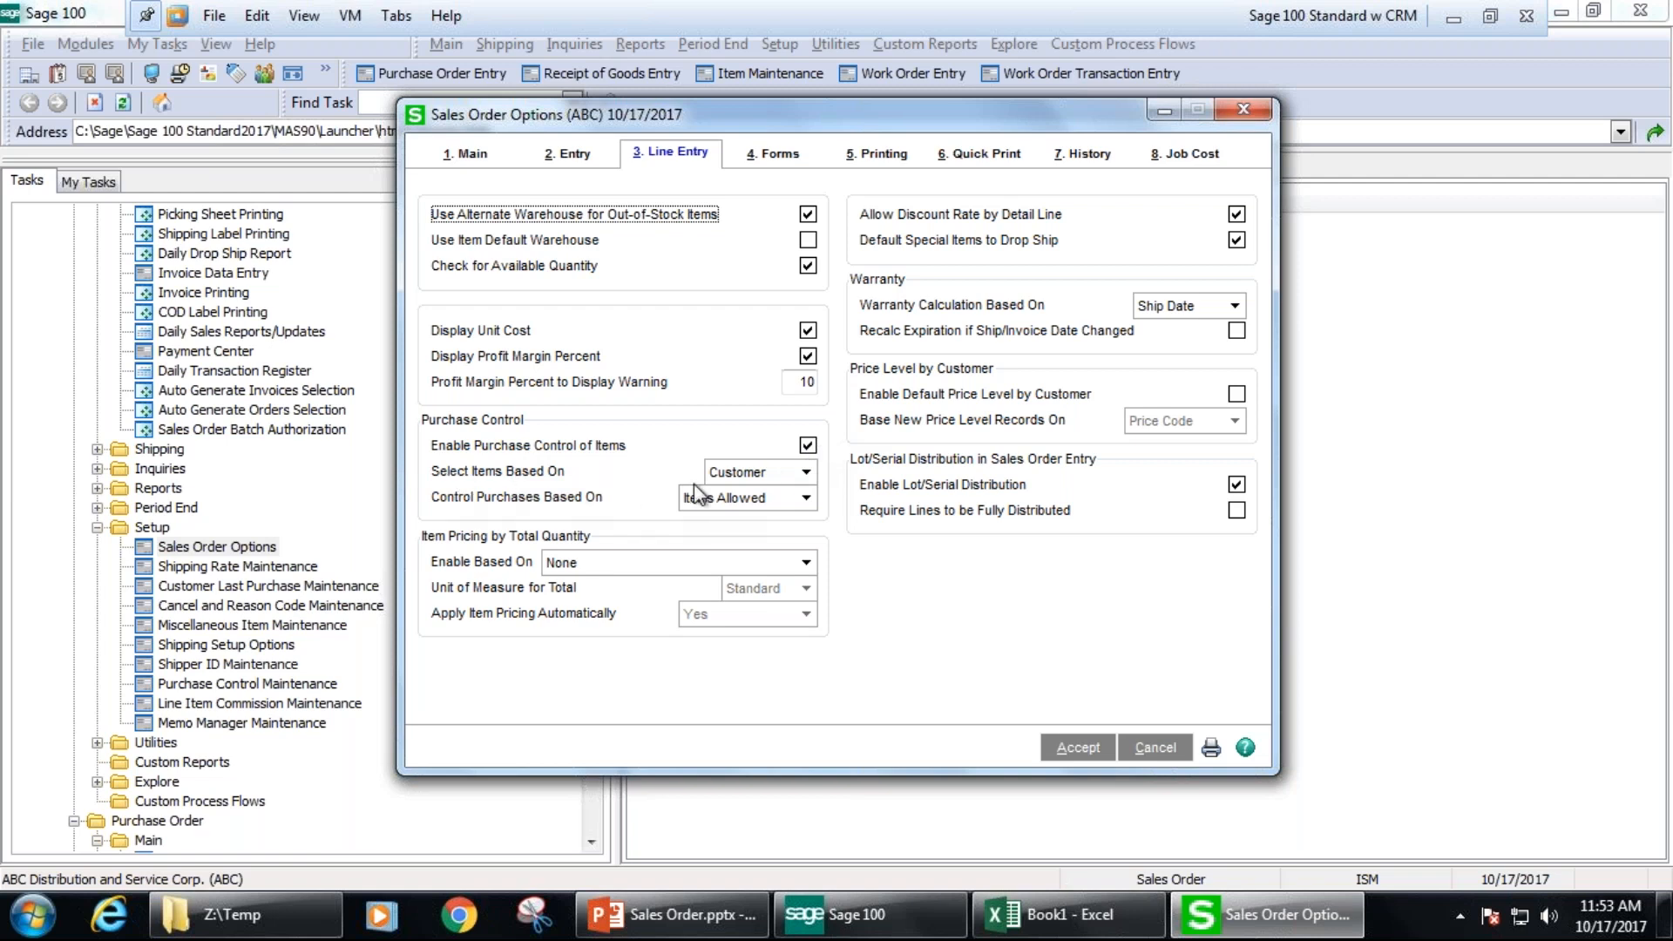
- Review the purchase control choices for item selection and for items allowed or not allowed, and close Sales Order Options
click(806, 472)
click(804, 478)
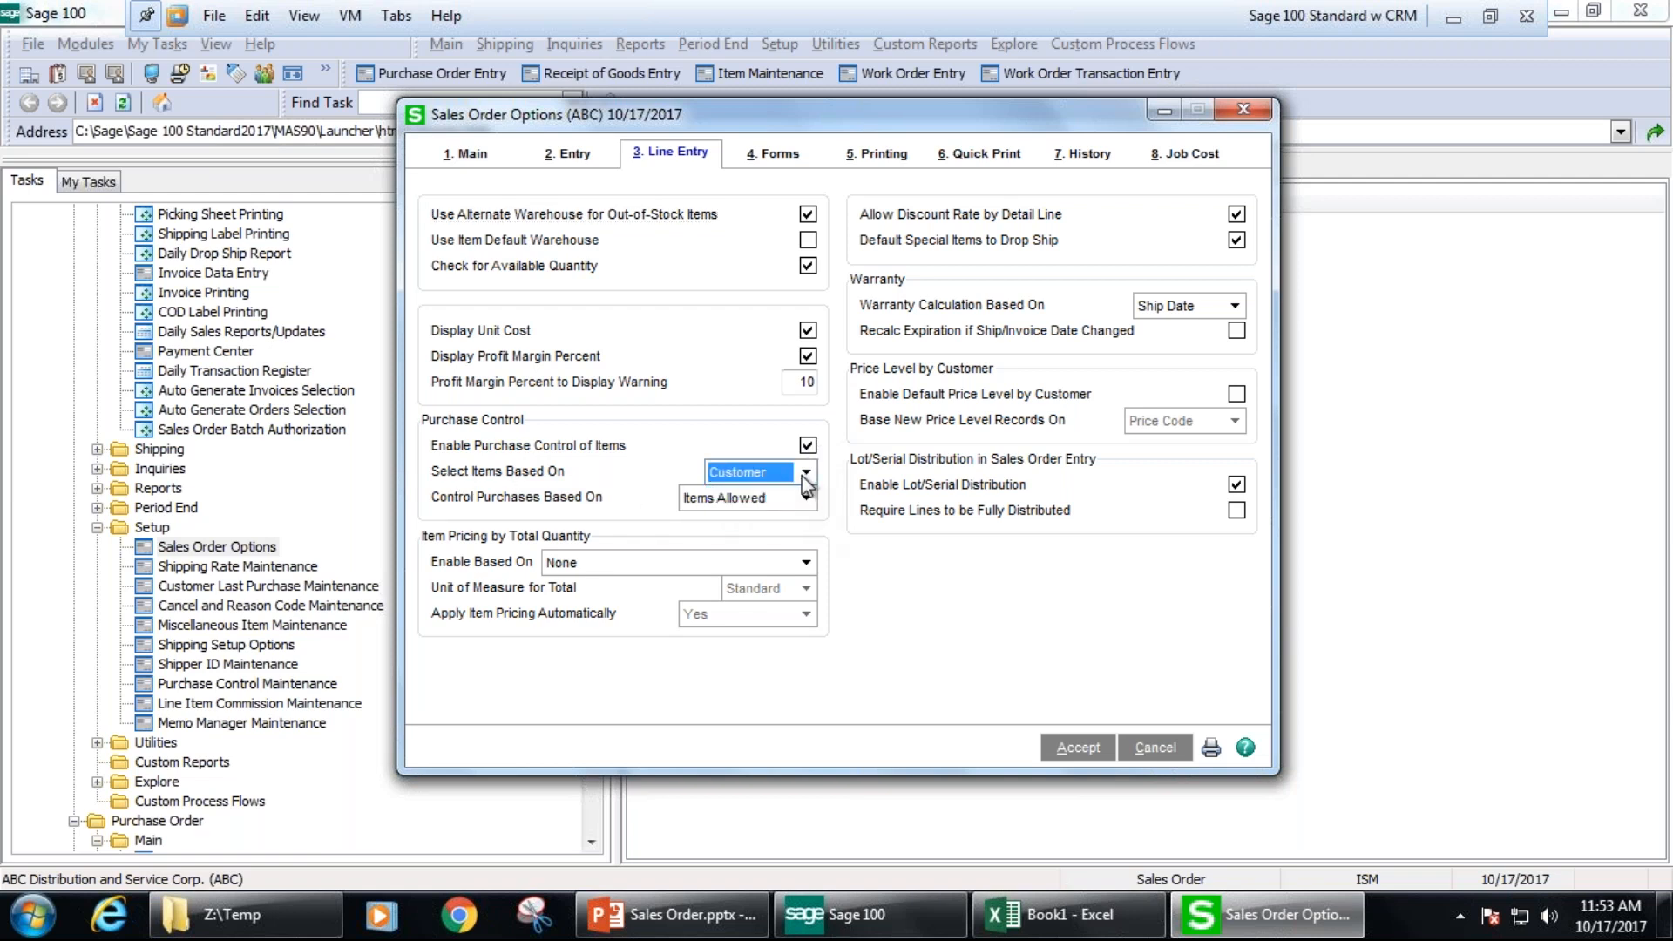
click(775, 503)
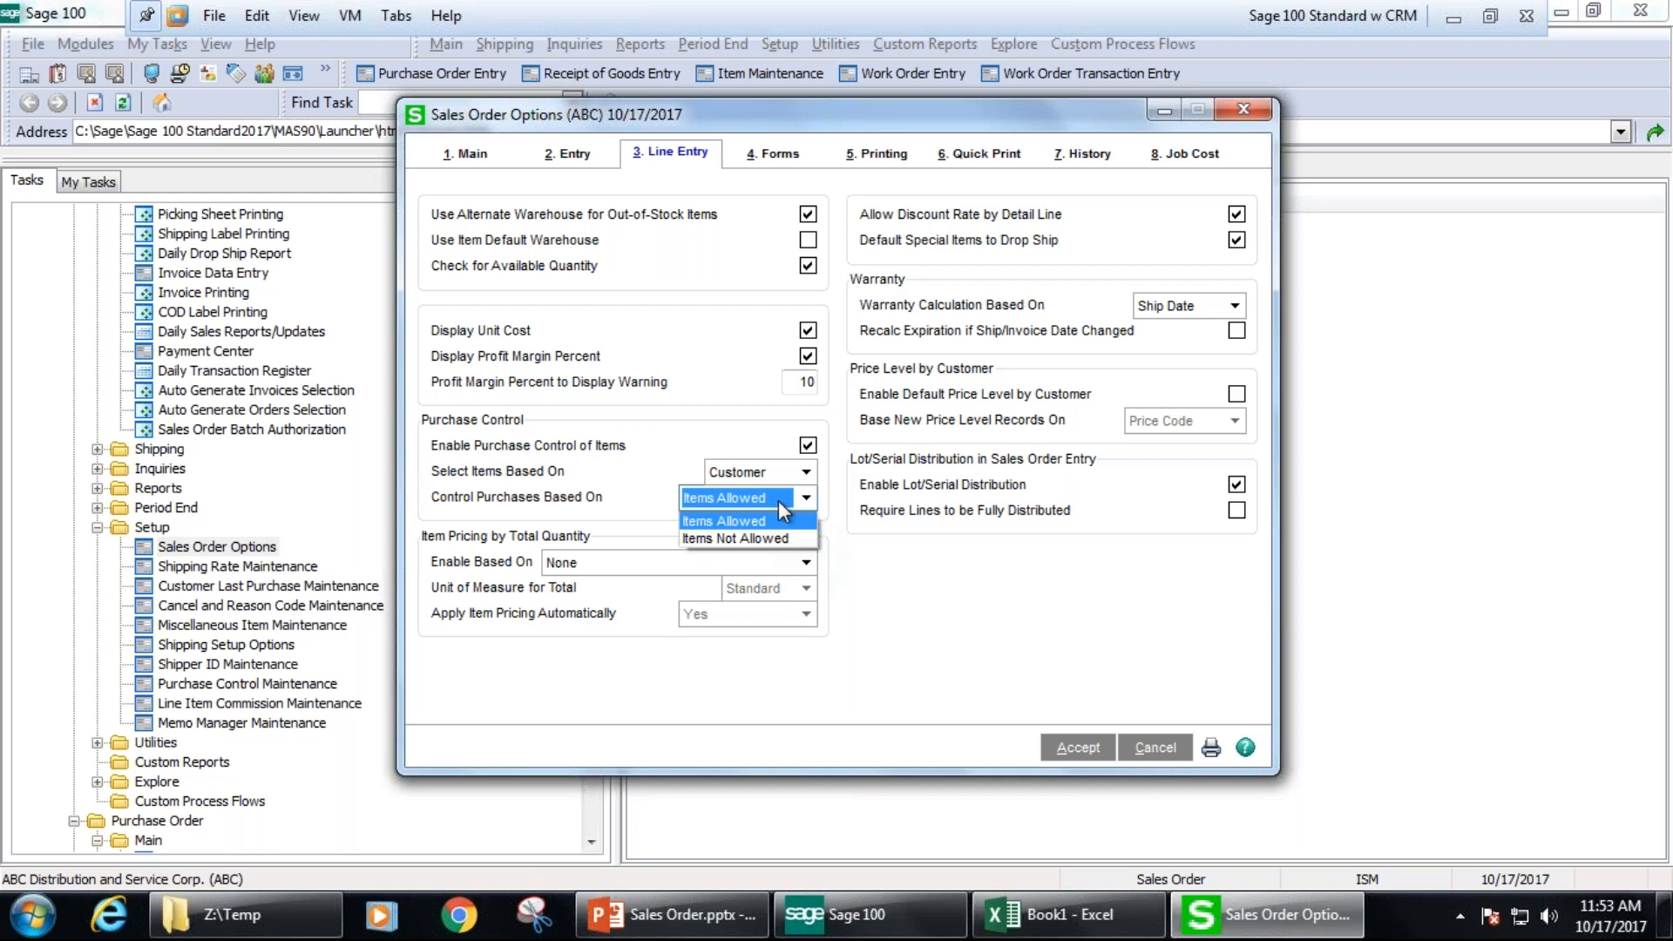
click(784, 519)
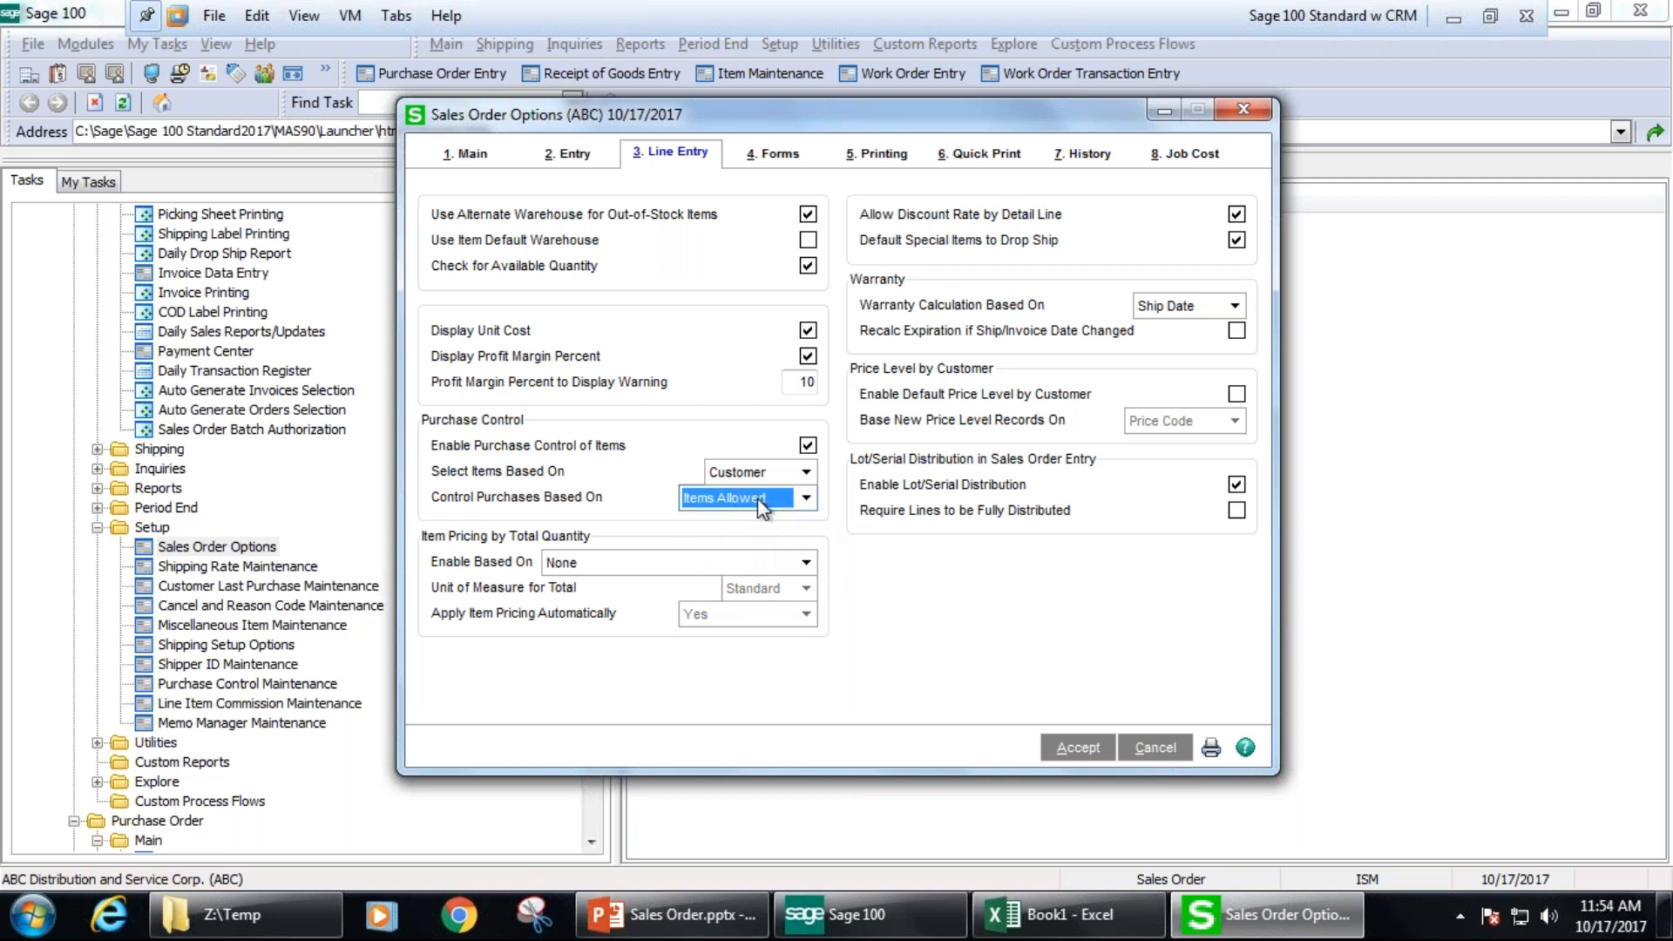
click(1235, 110)
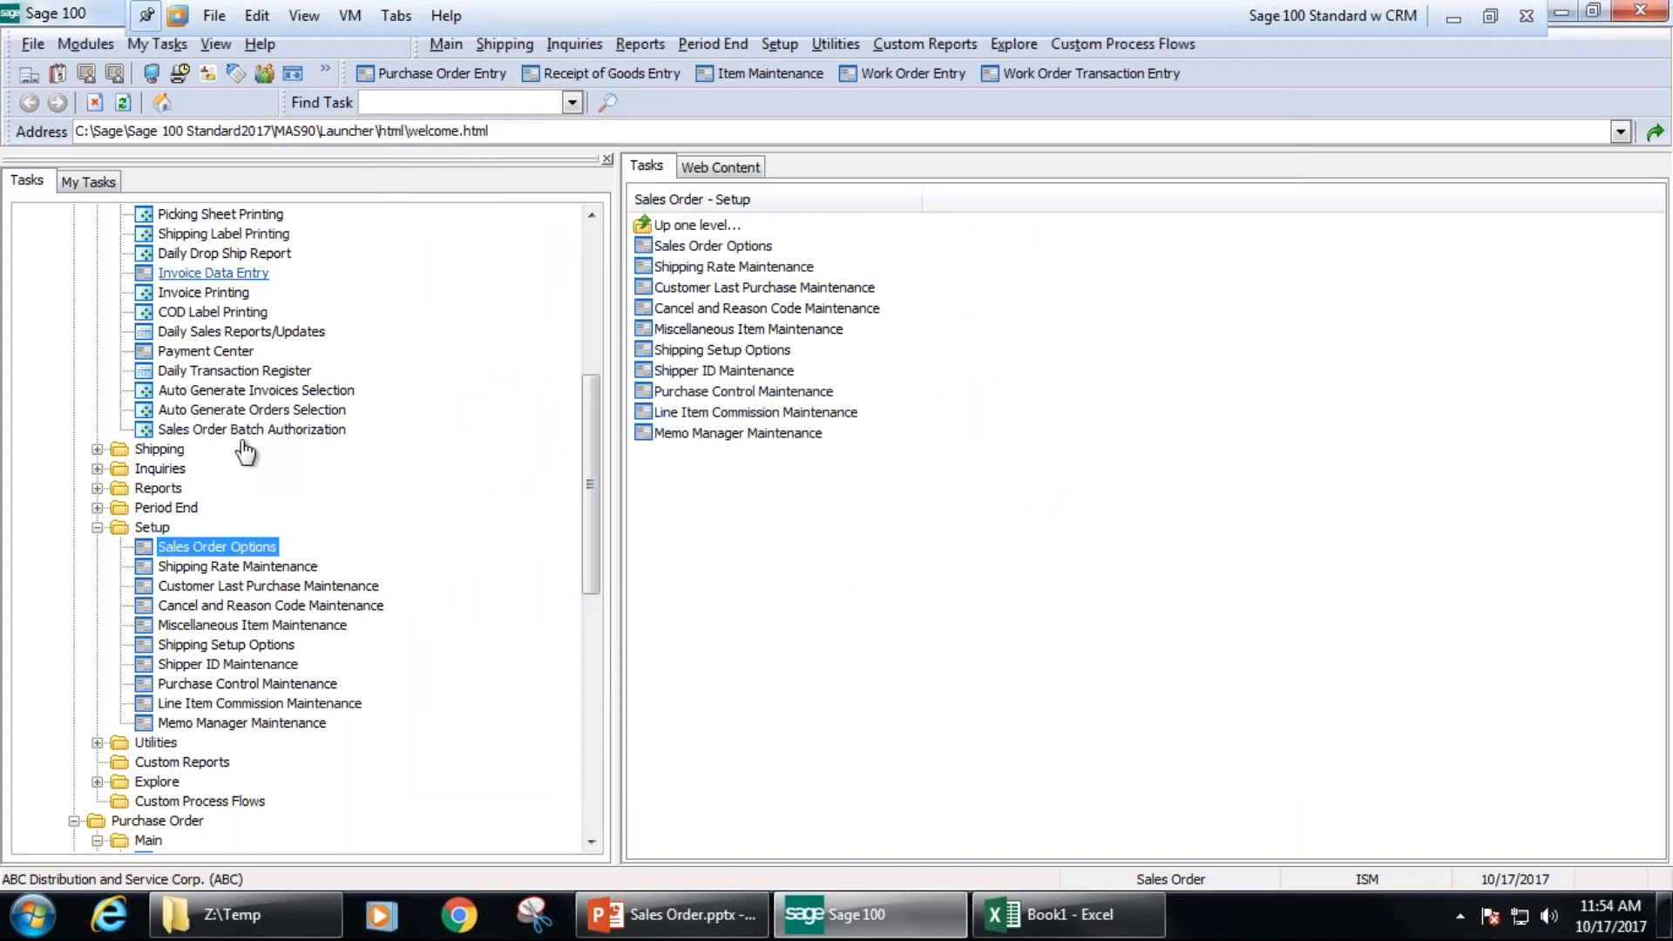
- Open Purchase Control Maintenance from the Sales Order setup and load the customer American Business Futures
click(206, 685)
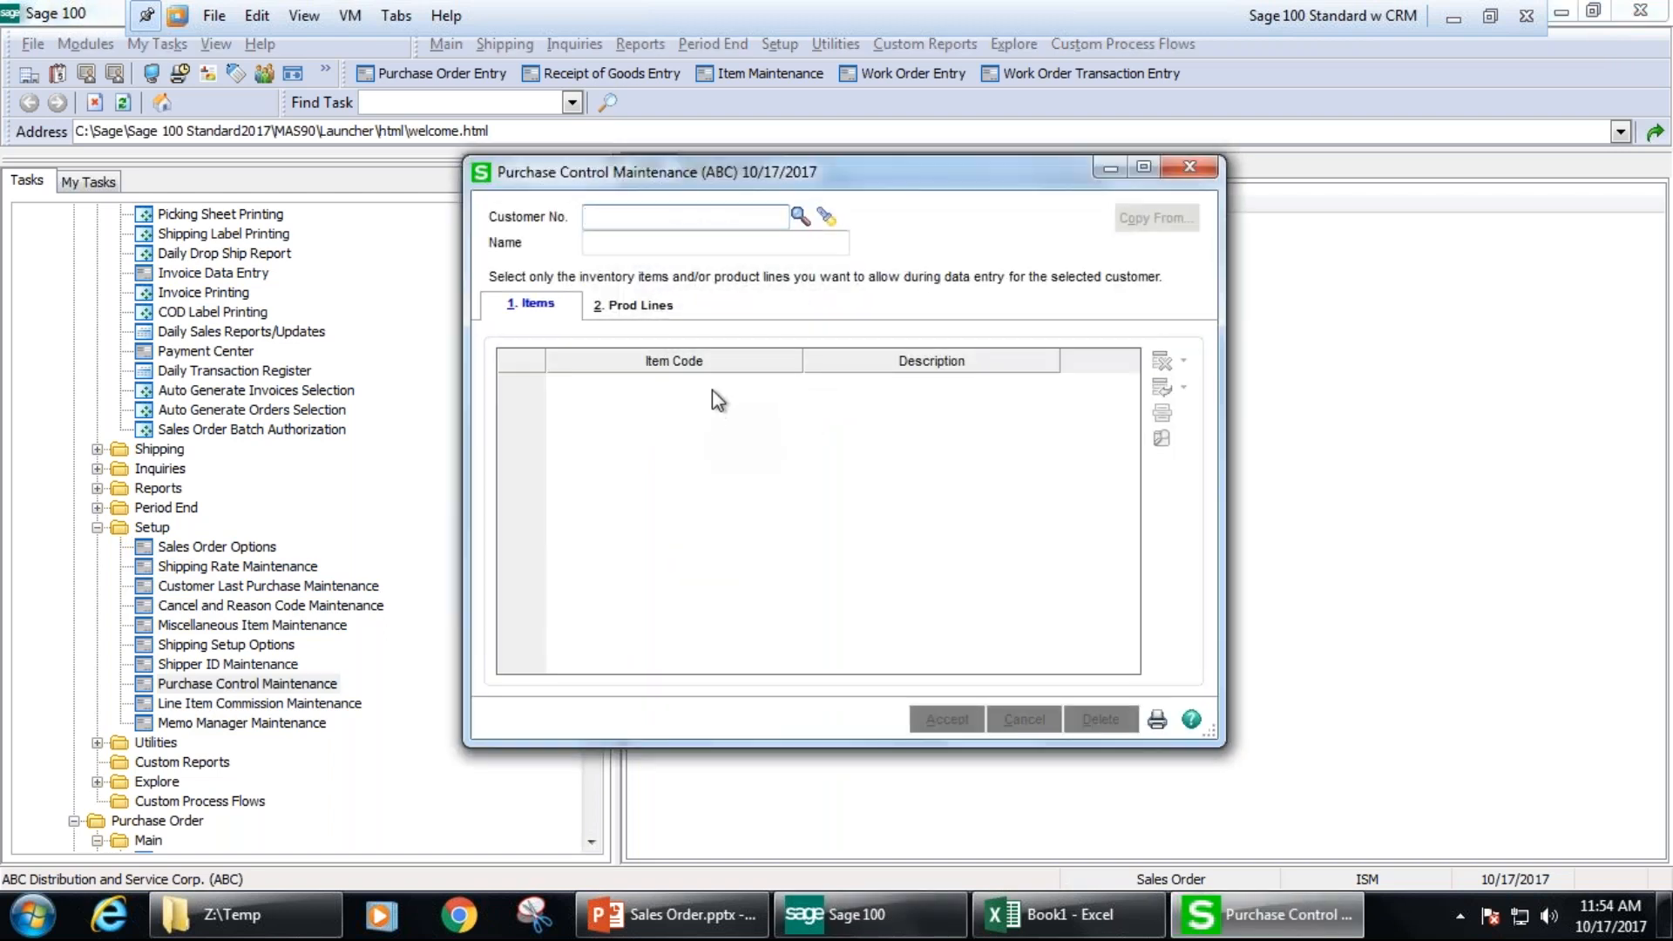
click(799, 217)
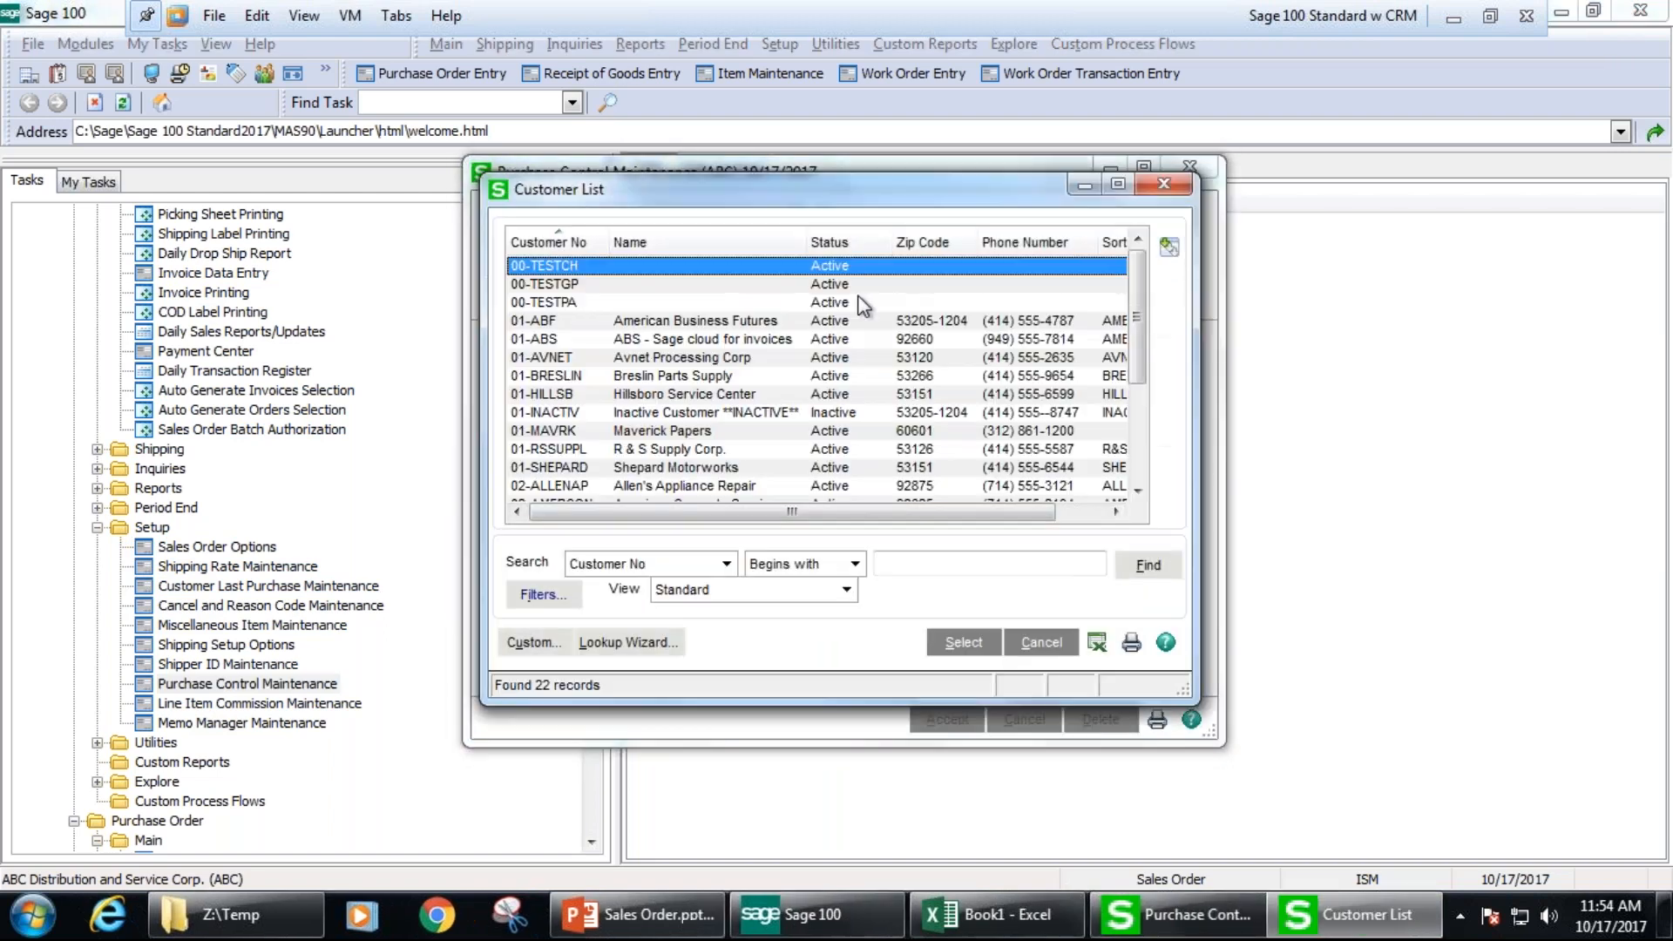
click(823, 218)
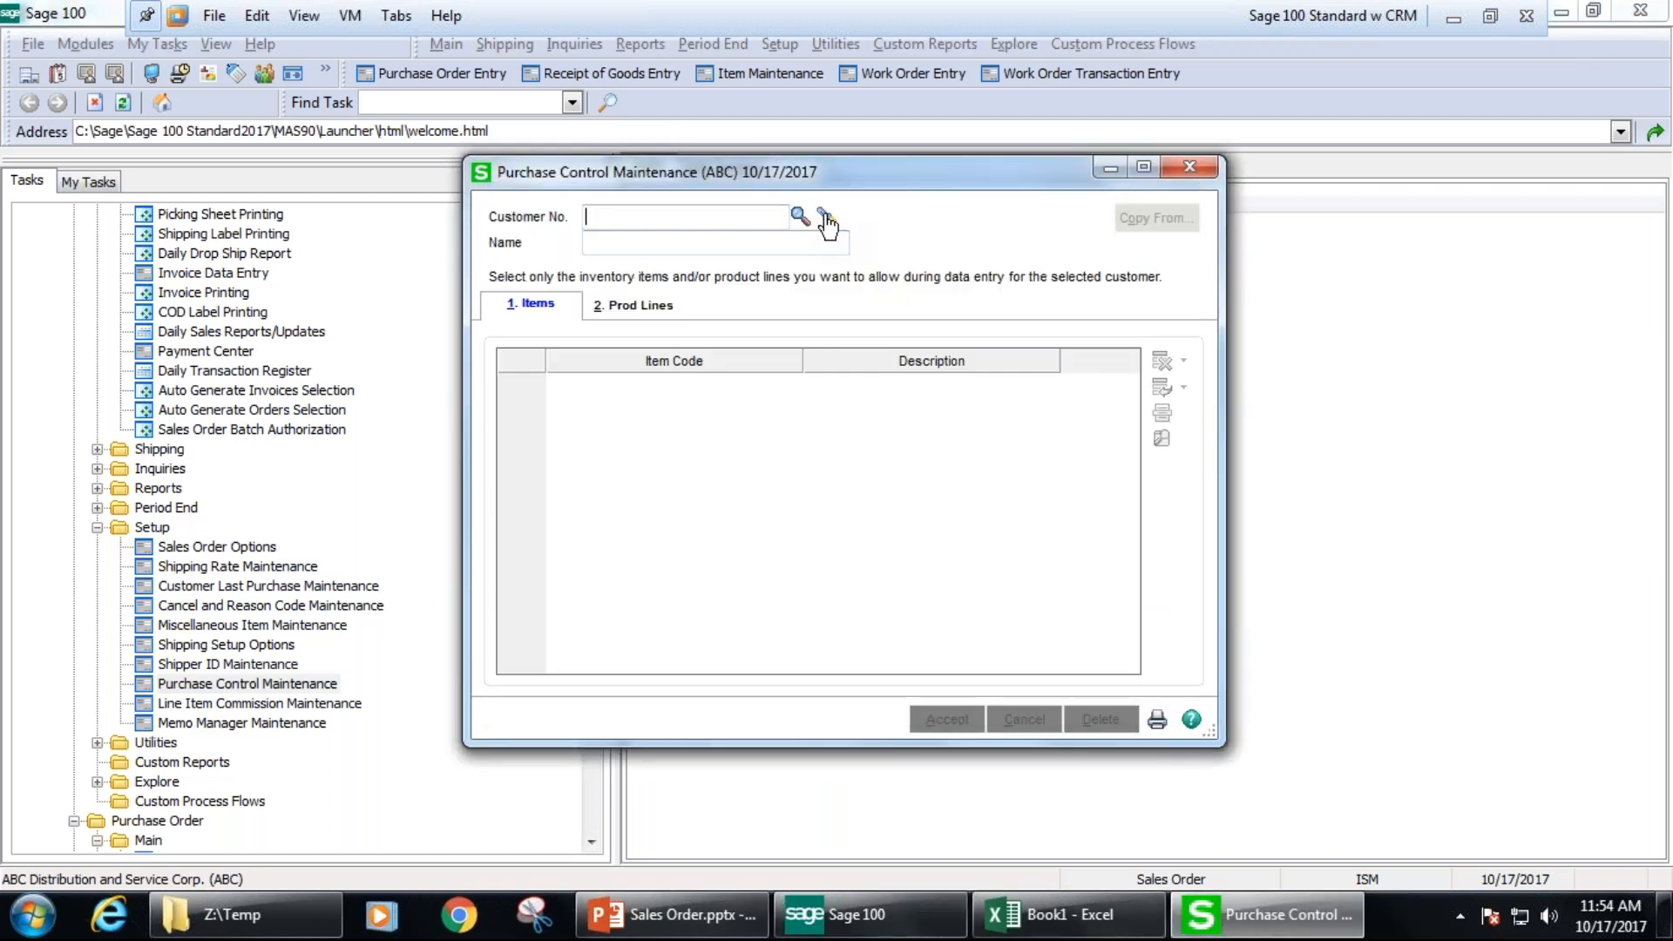
double_click(693, 261)
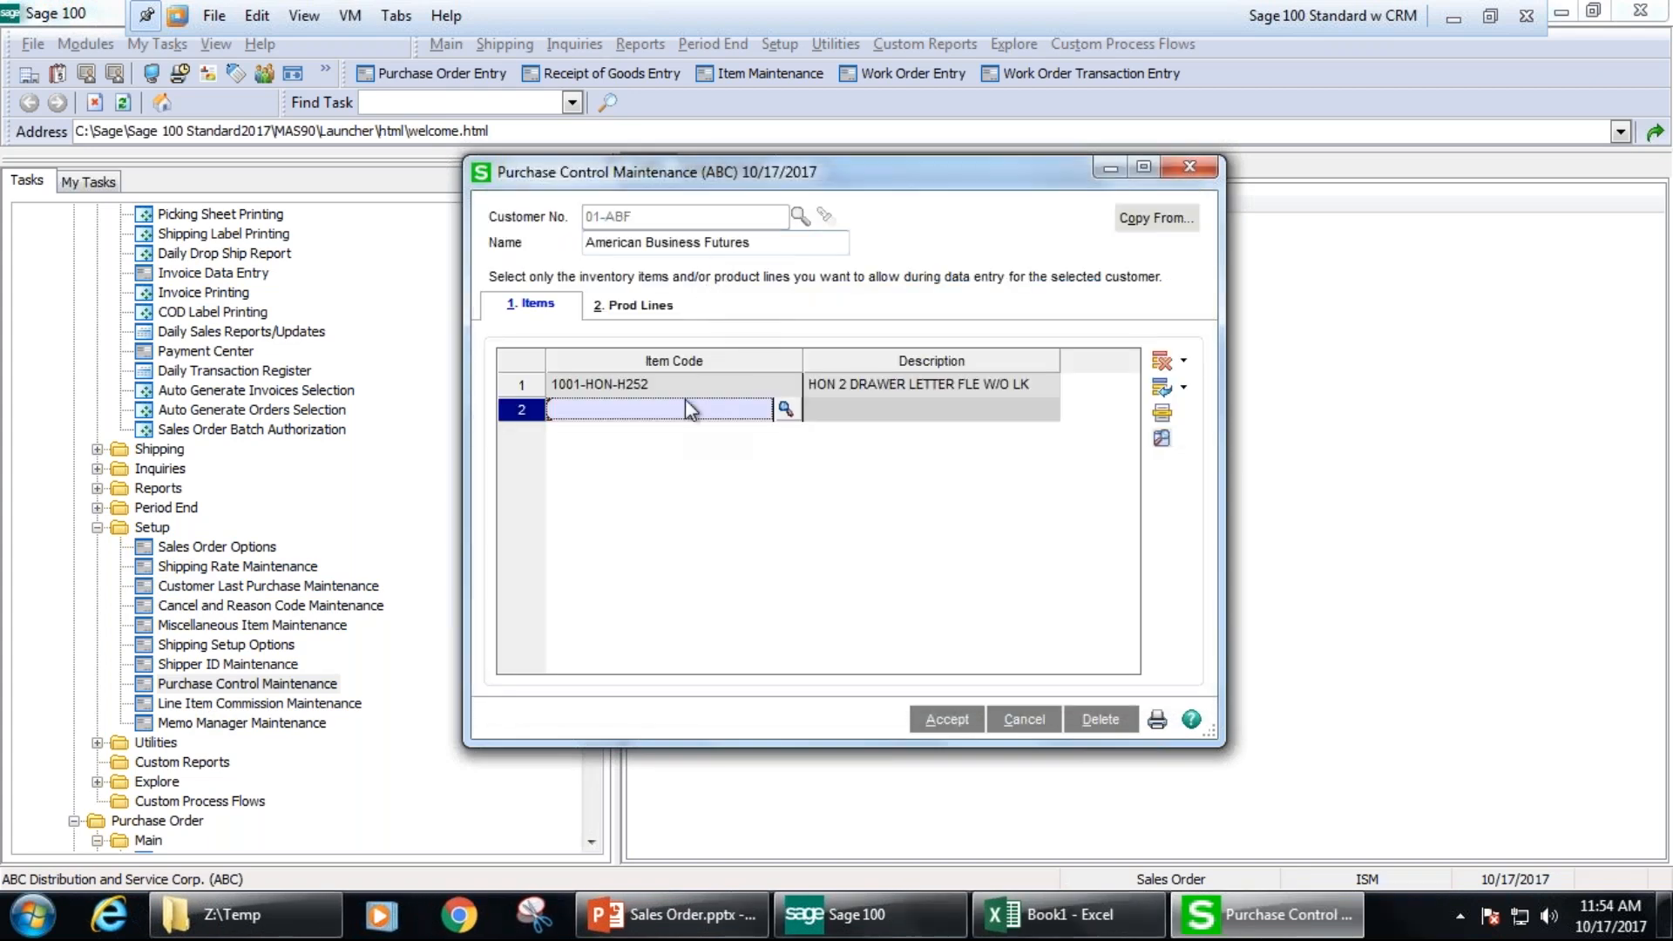
- Add item 2480-8-50 to the customer's allowed items, accept the record and close Purchase Control Maintenance
click(785, 410)
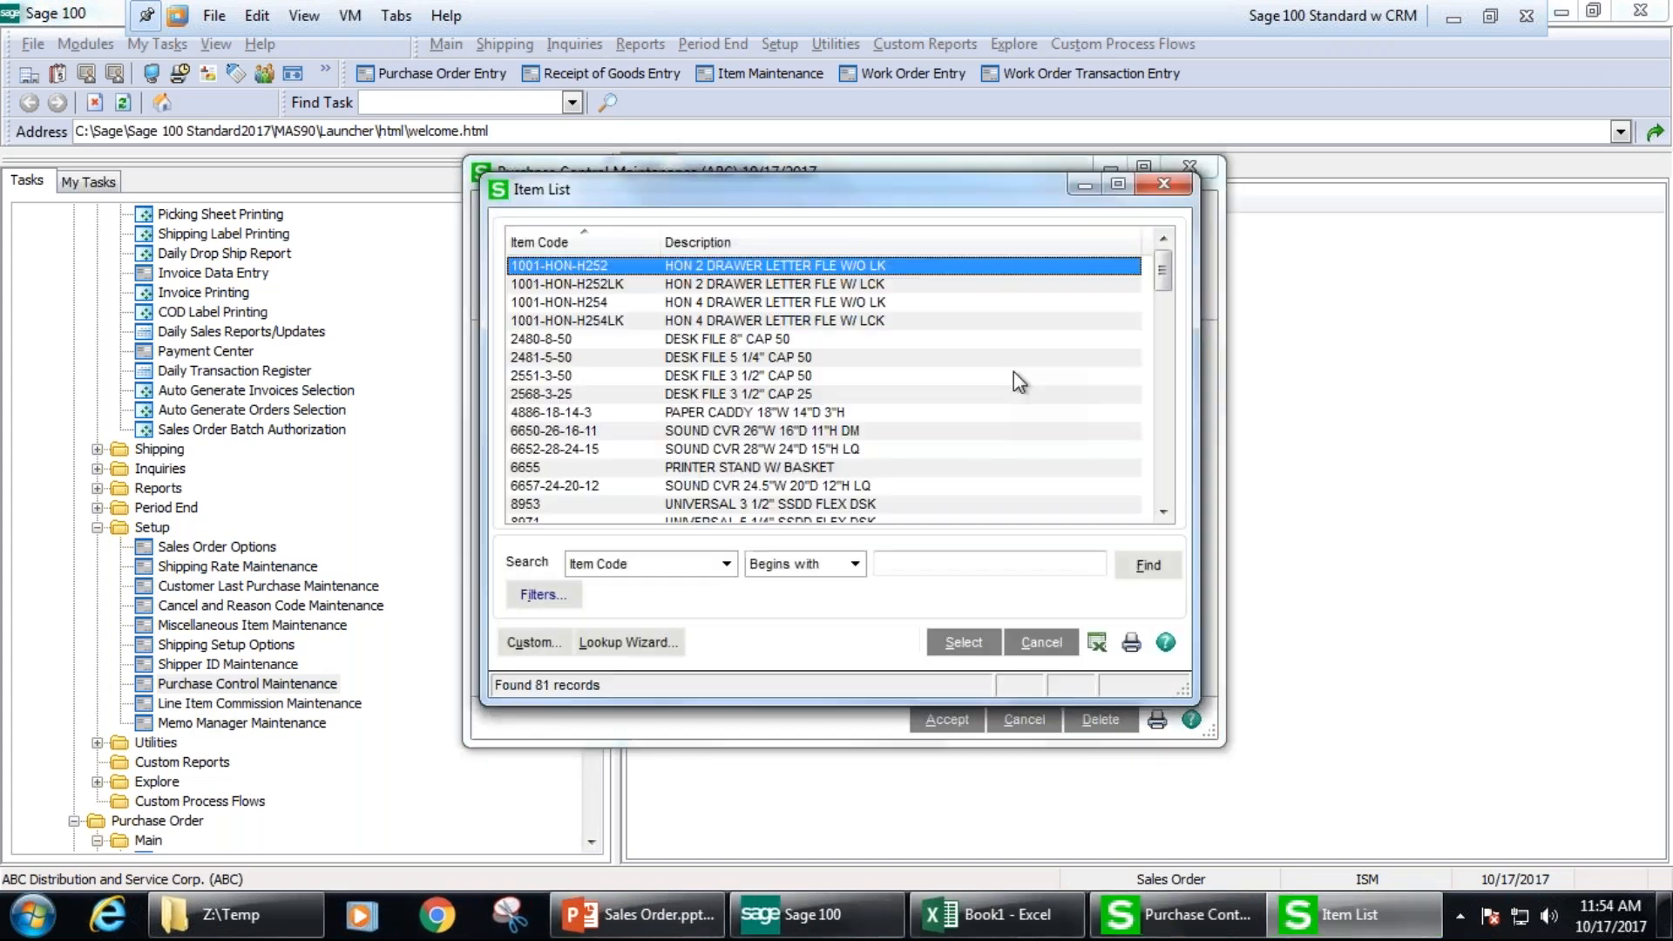
double_click(829, 336)
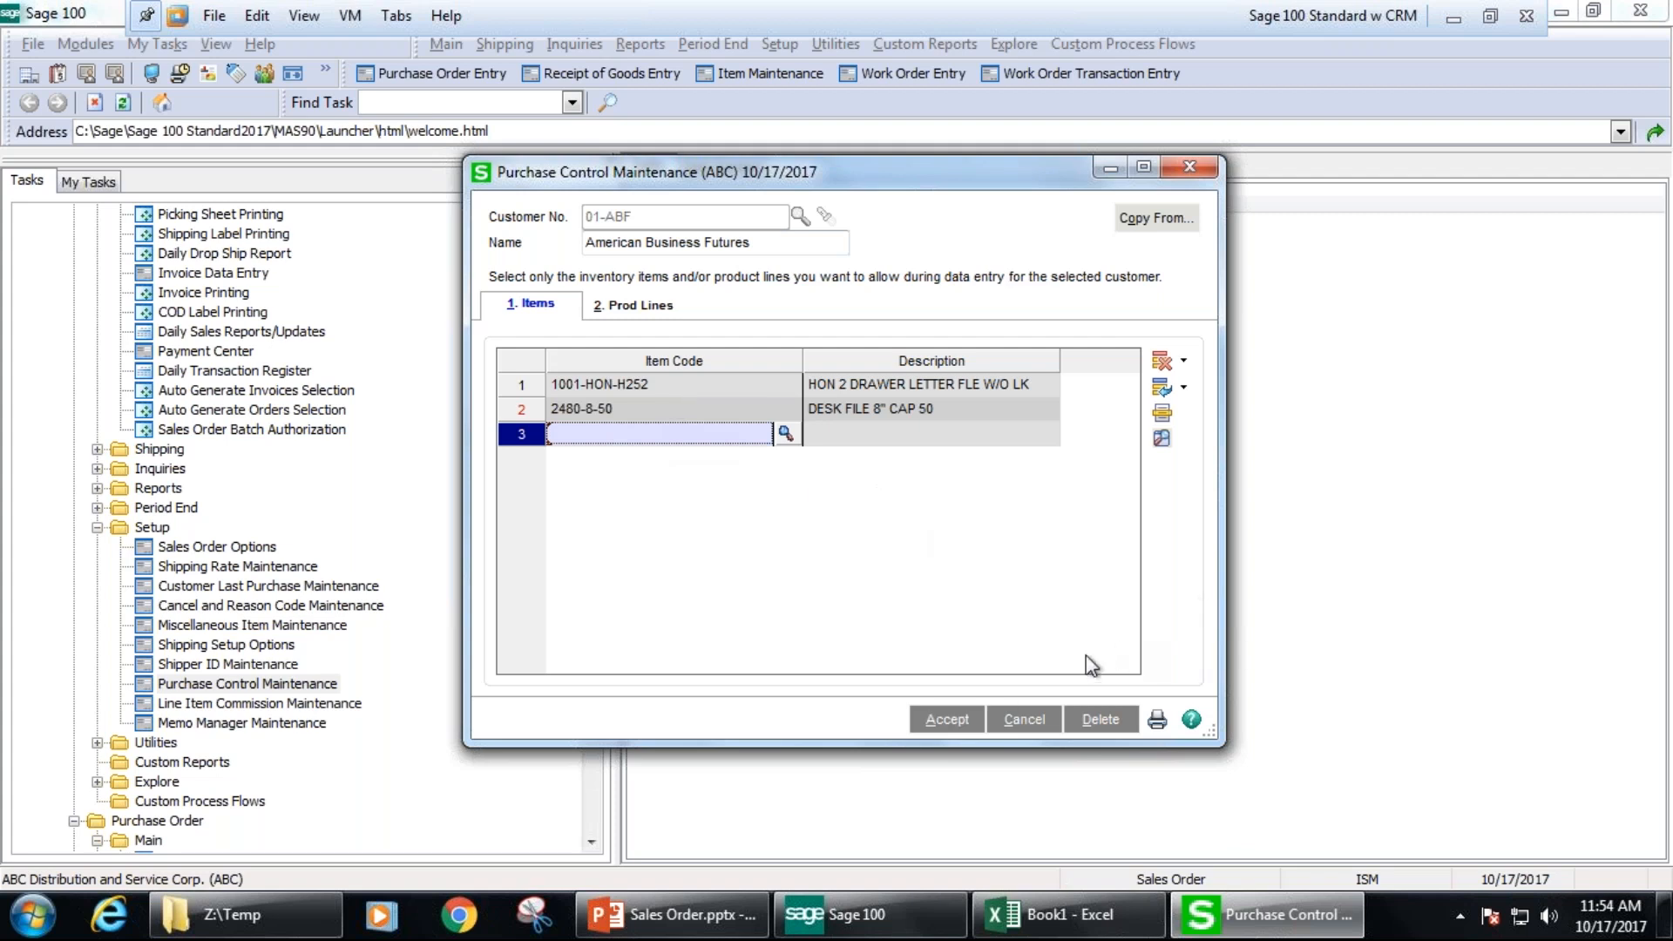
click(593, 383)
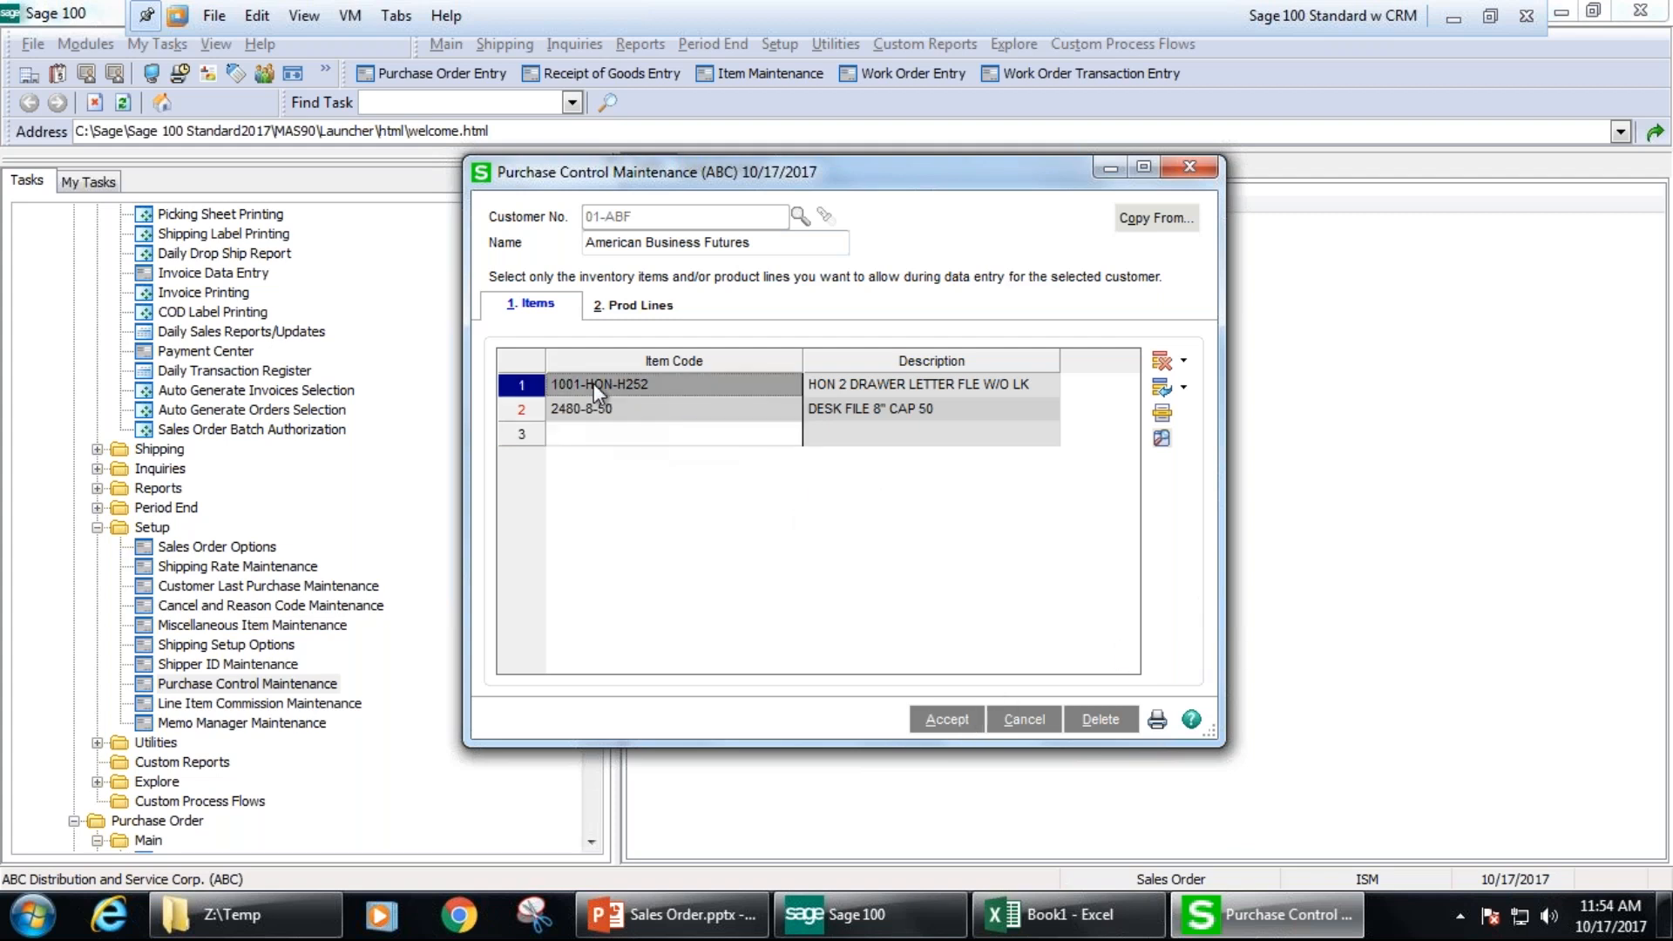
click(595, 403)
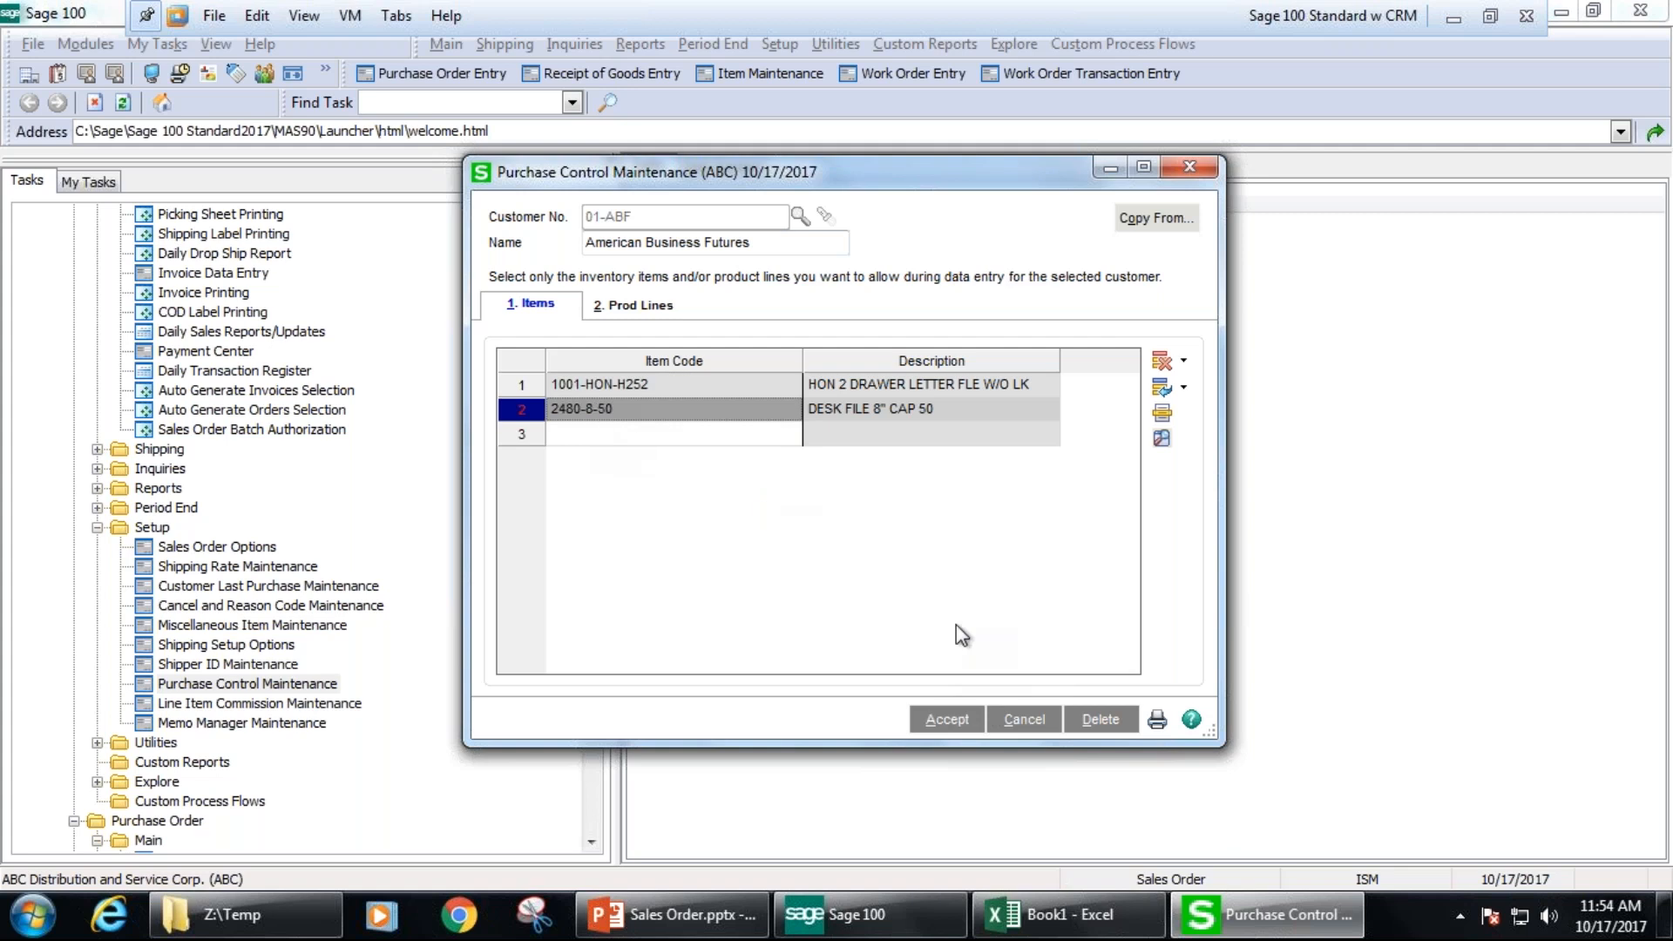
click(955, 724)
click(1182, 173)
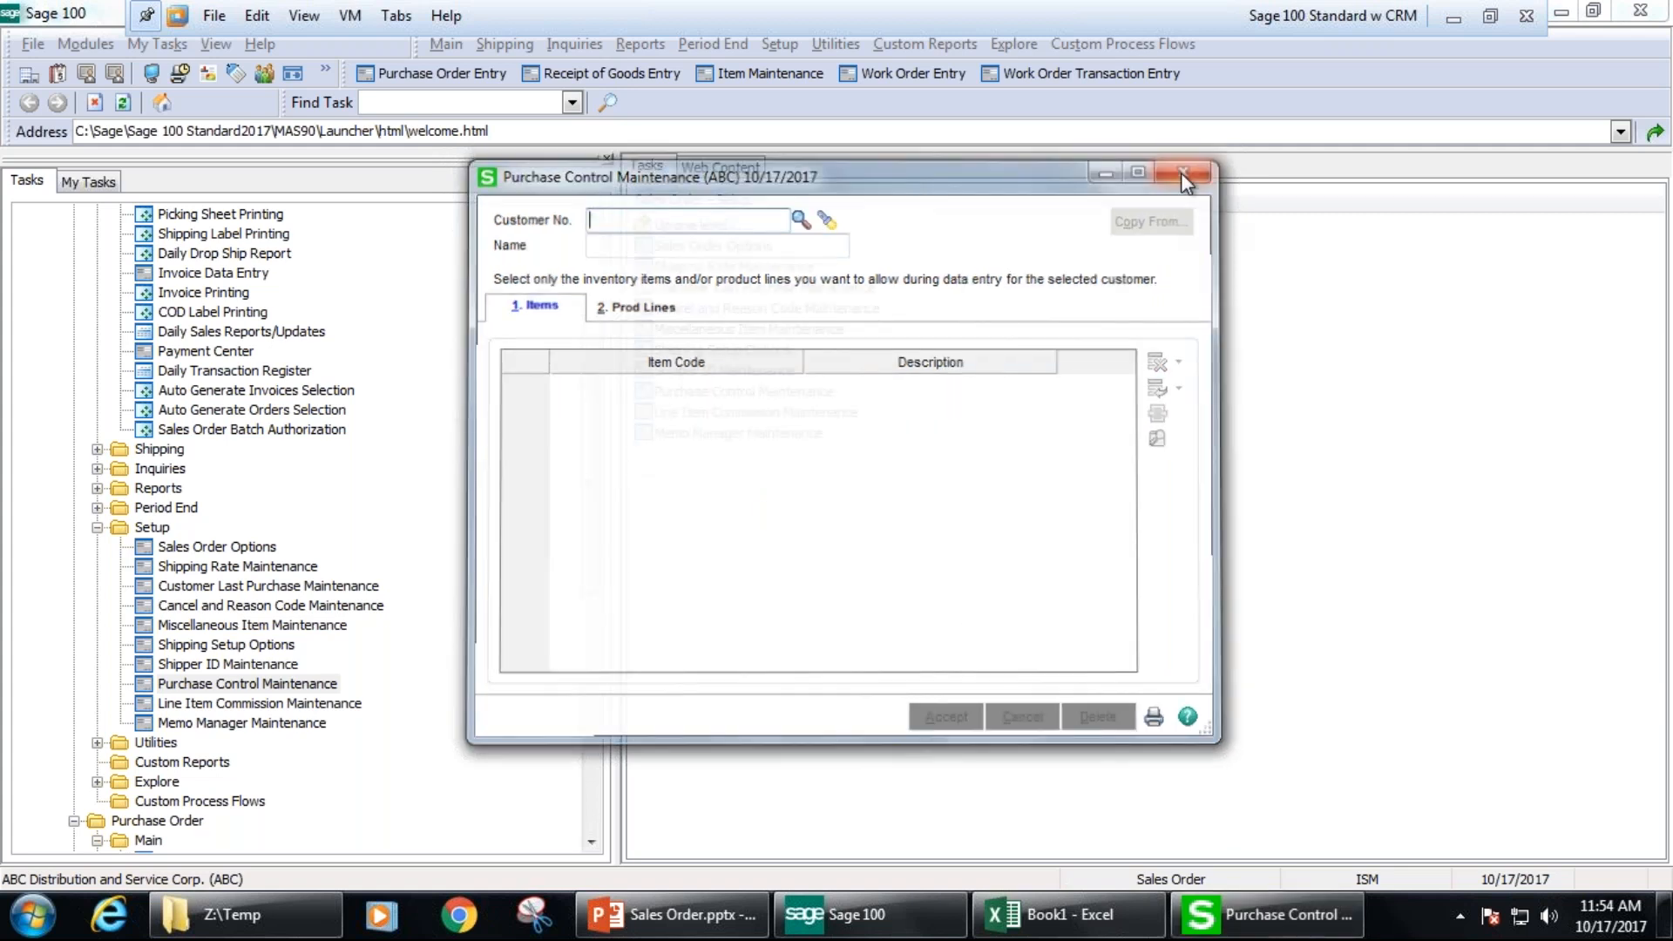
- Start a new standard sales order with the next order number for the customer American Business Futures
drag(603, 423, 600, 360)
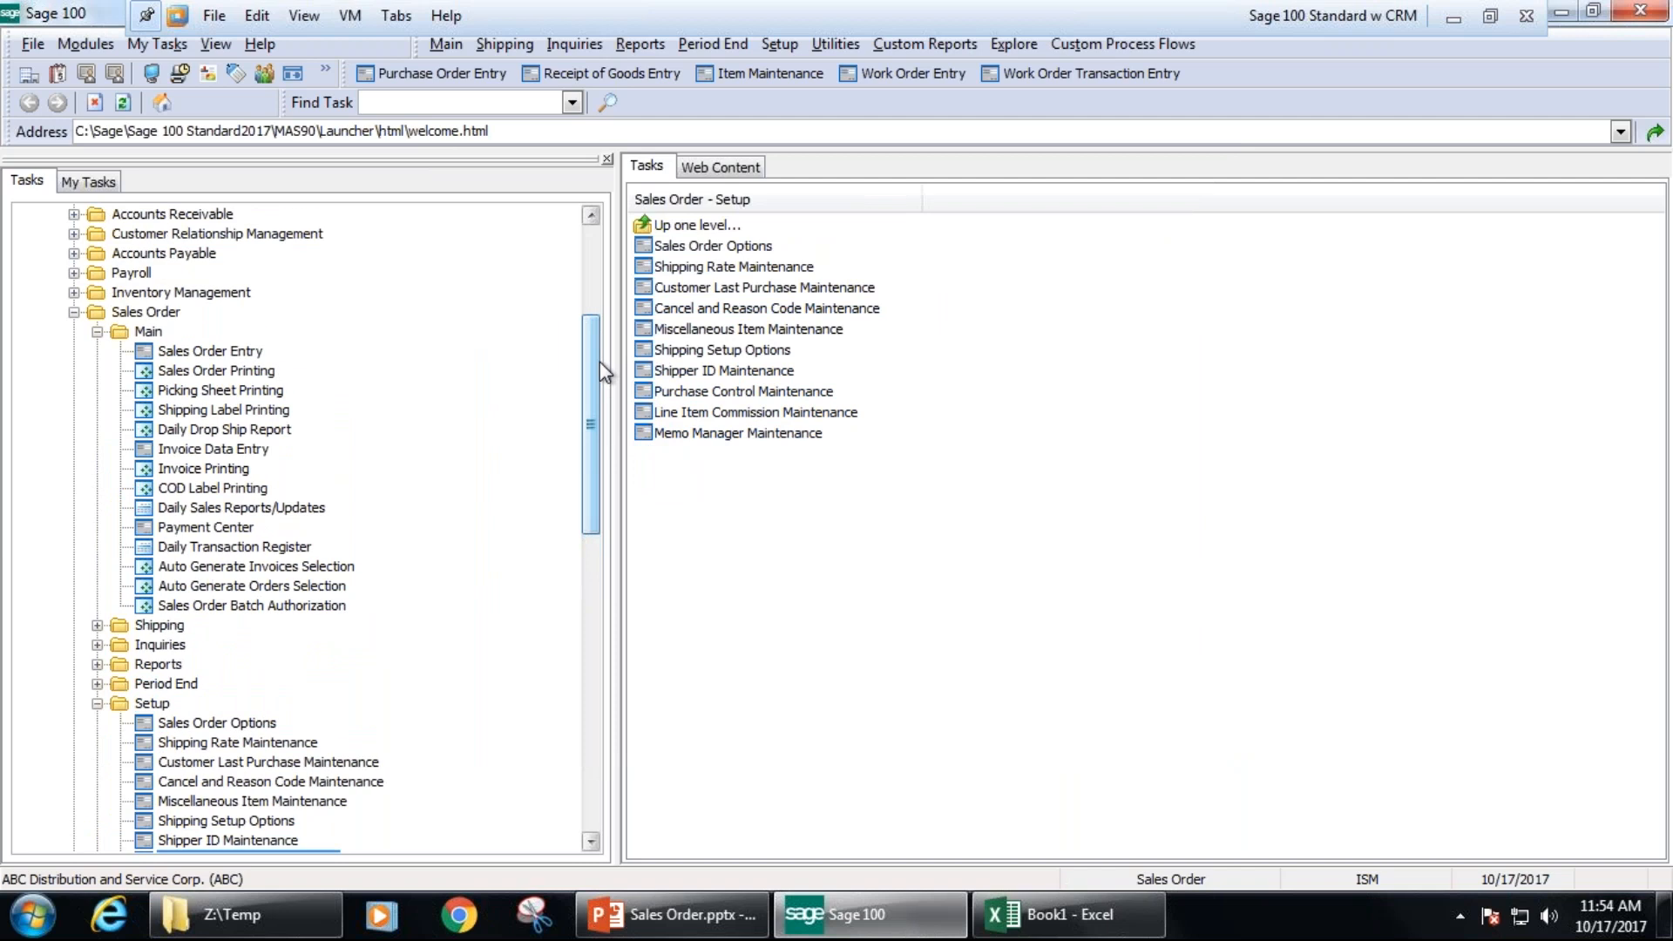
click(210, 351)
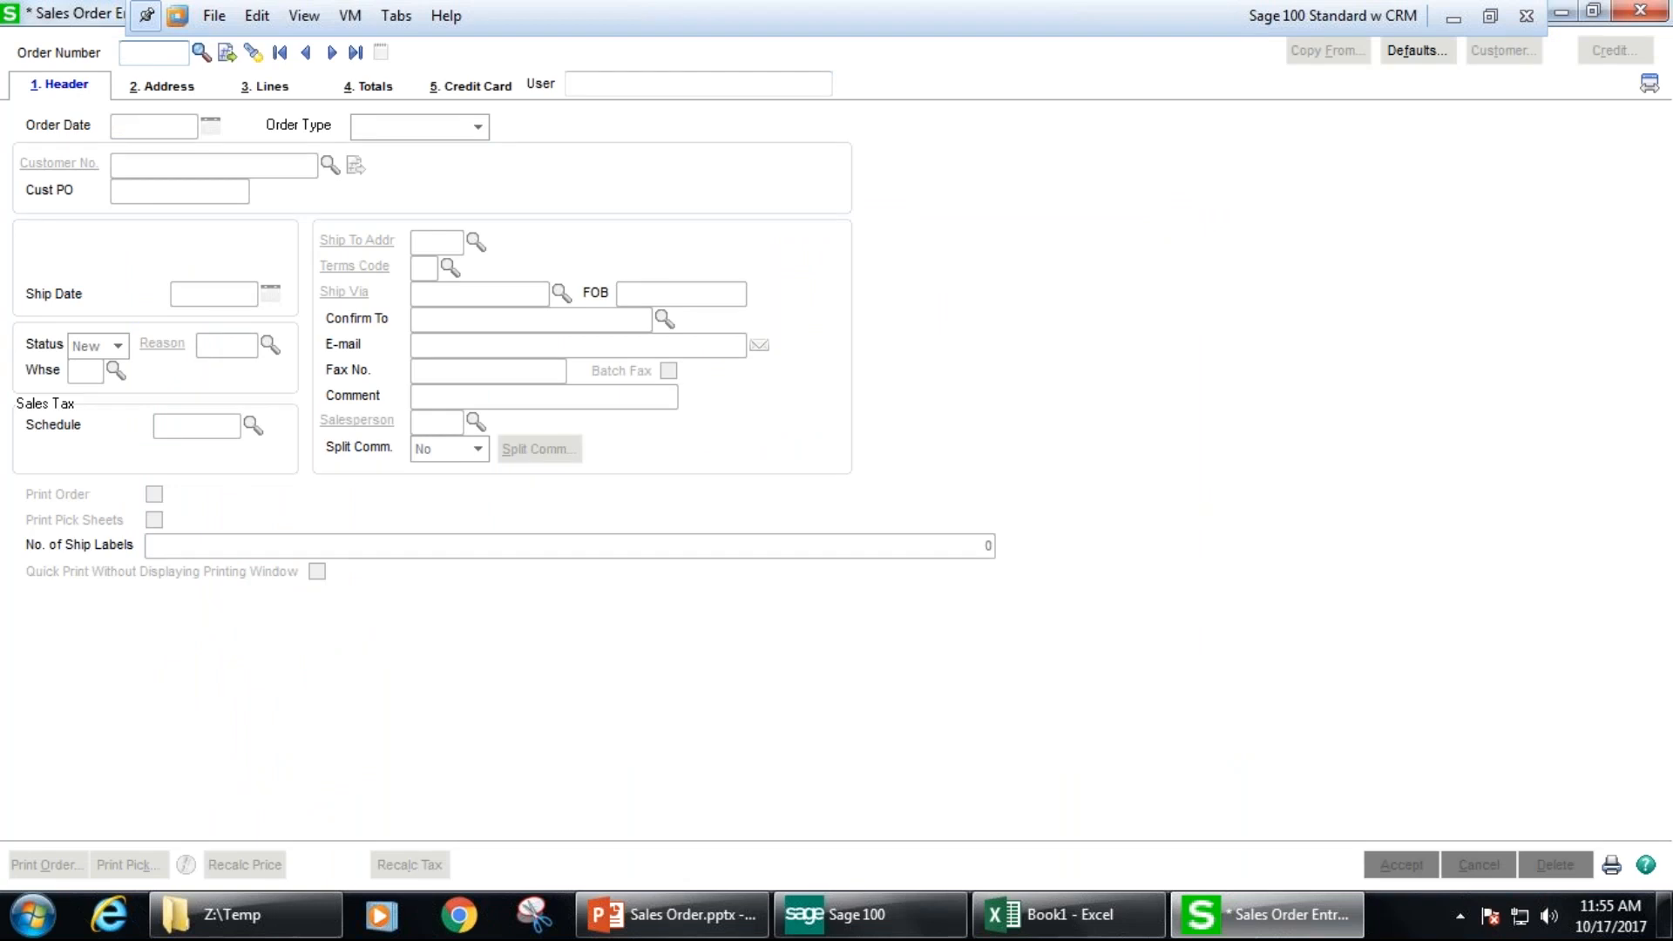
click(226, 54)
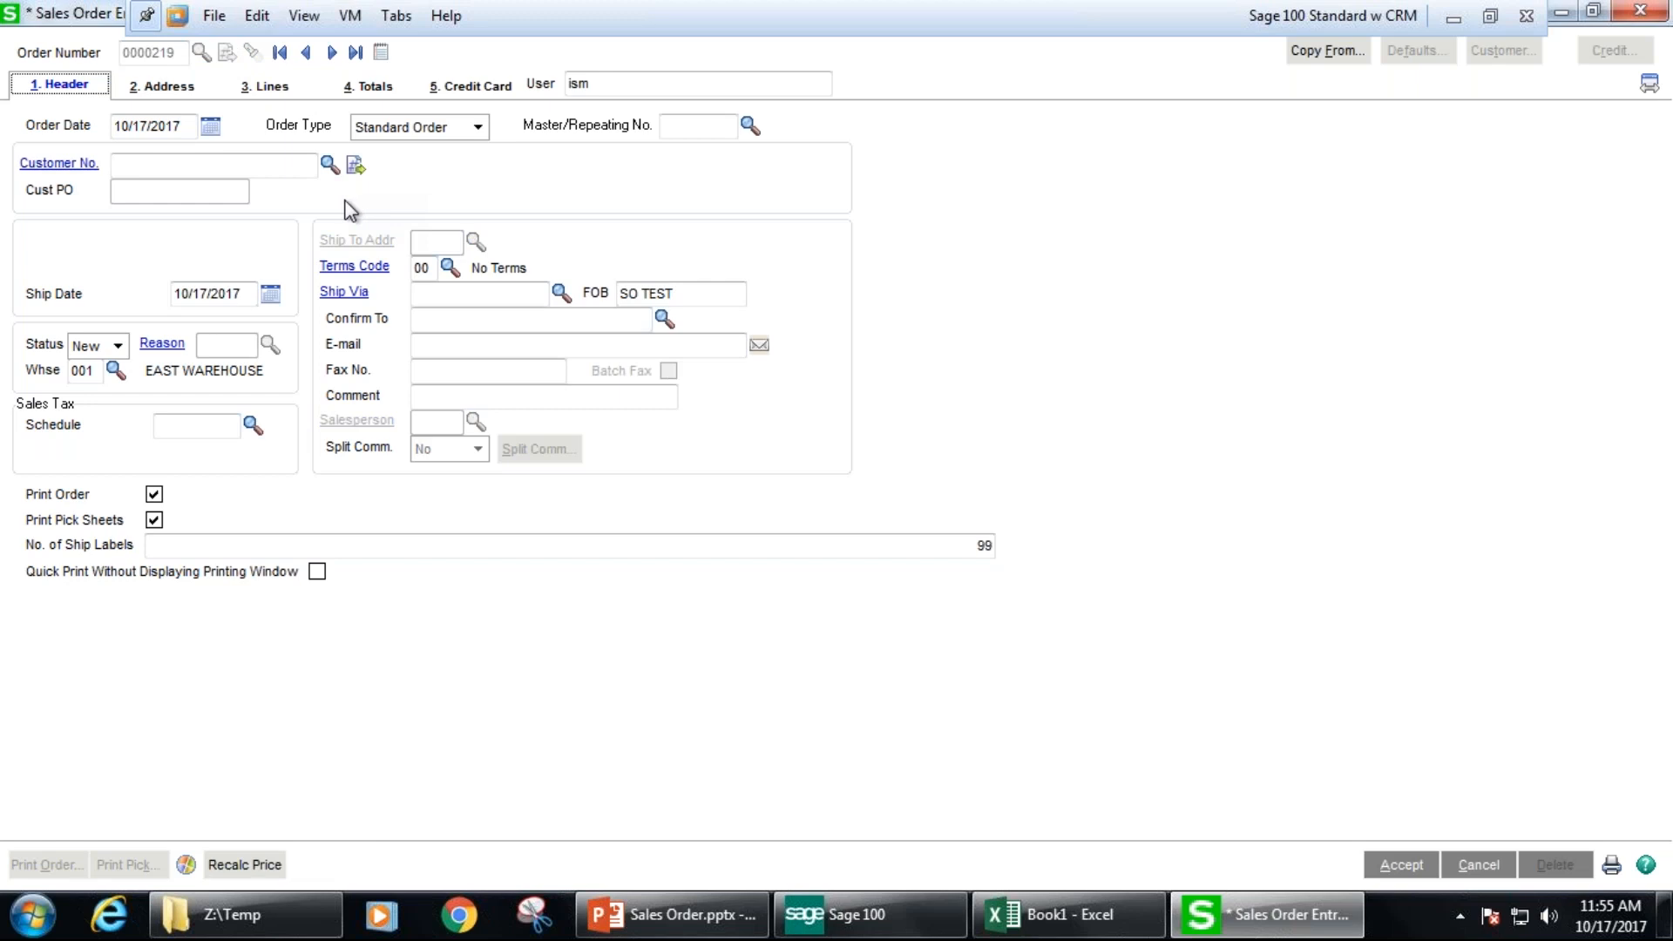
click(330, 164)
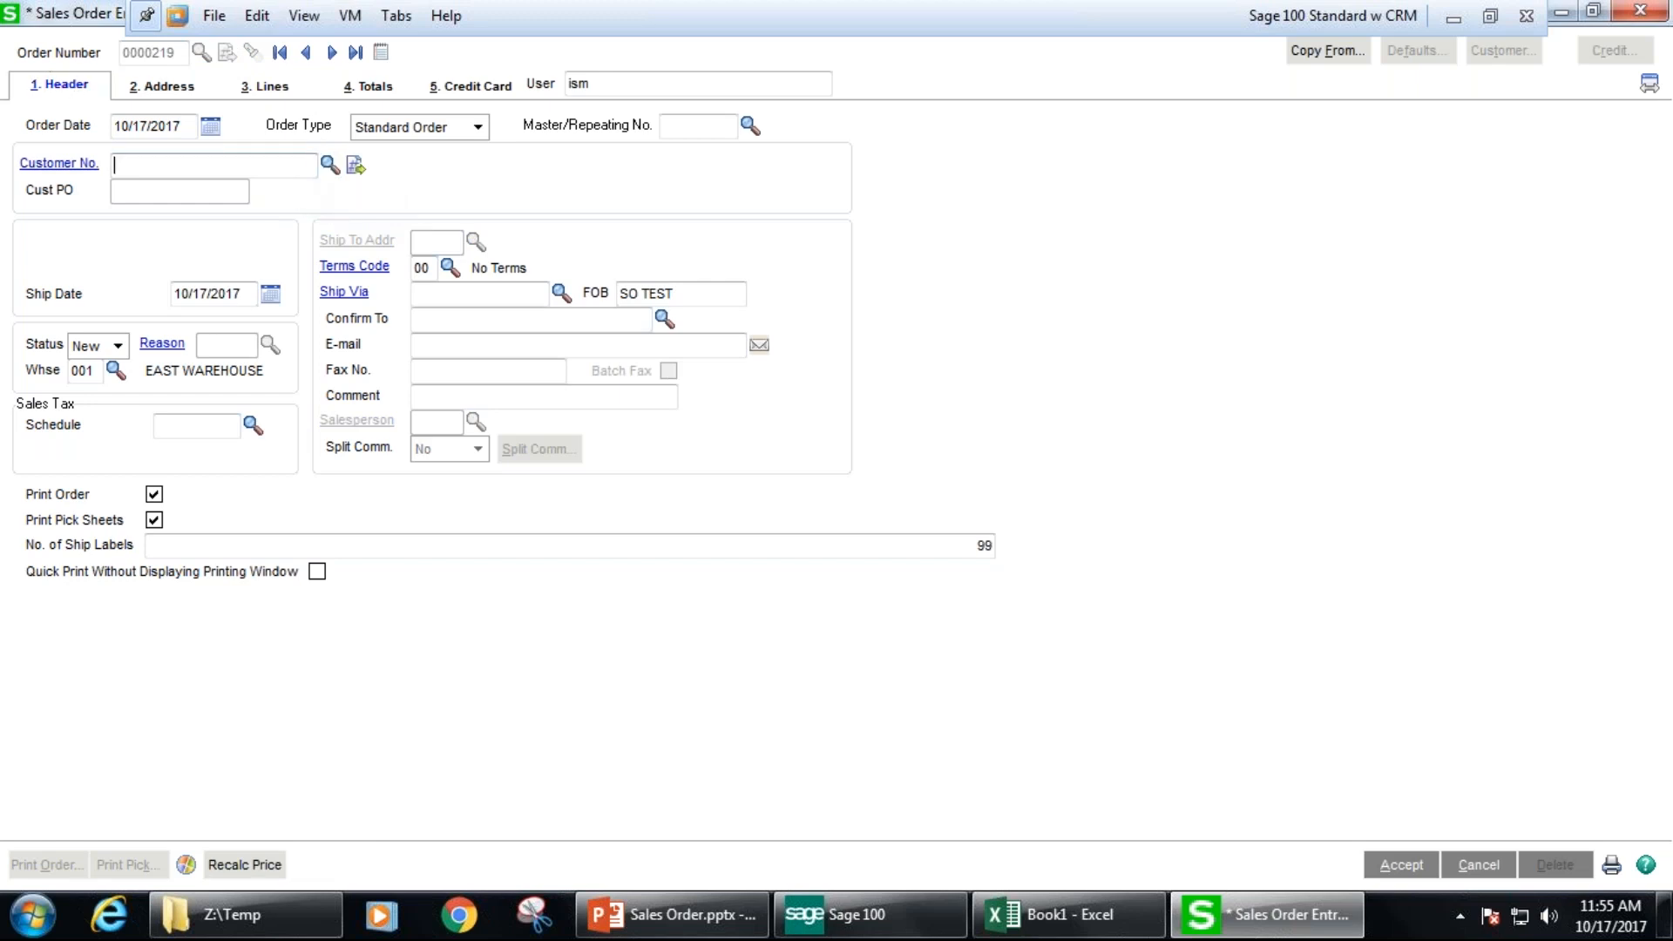
click(558, 321)
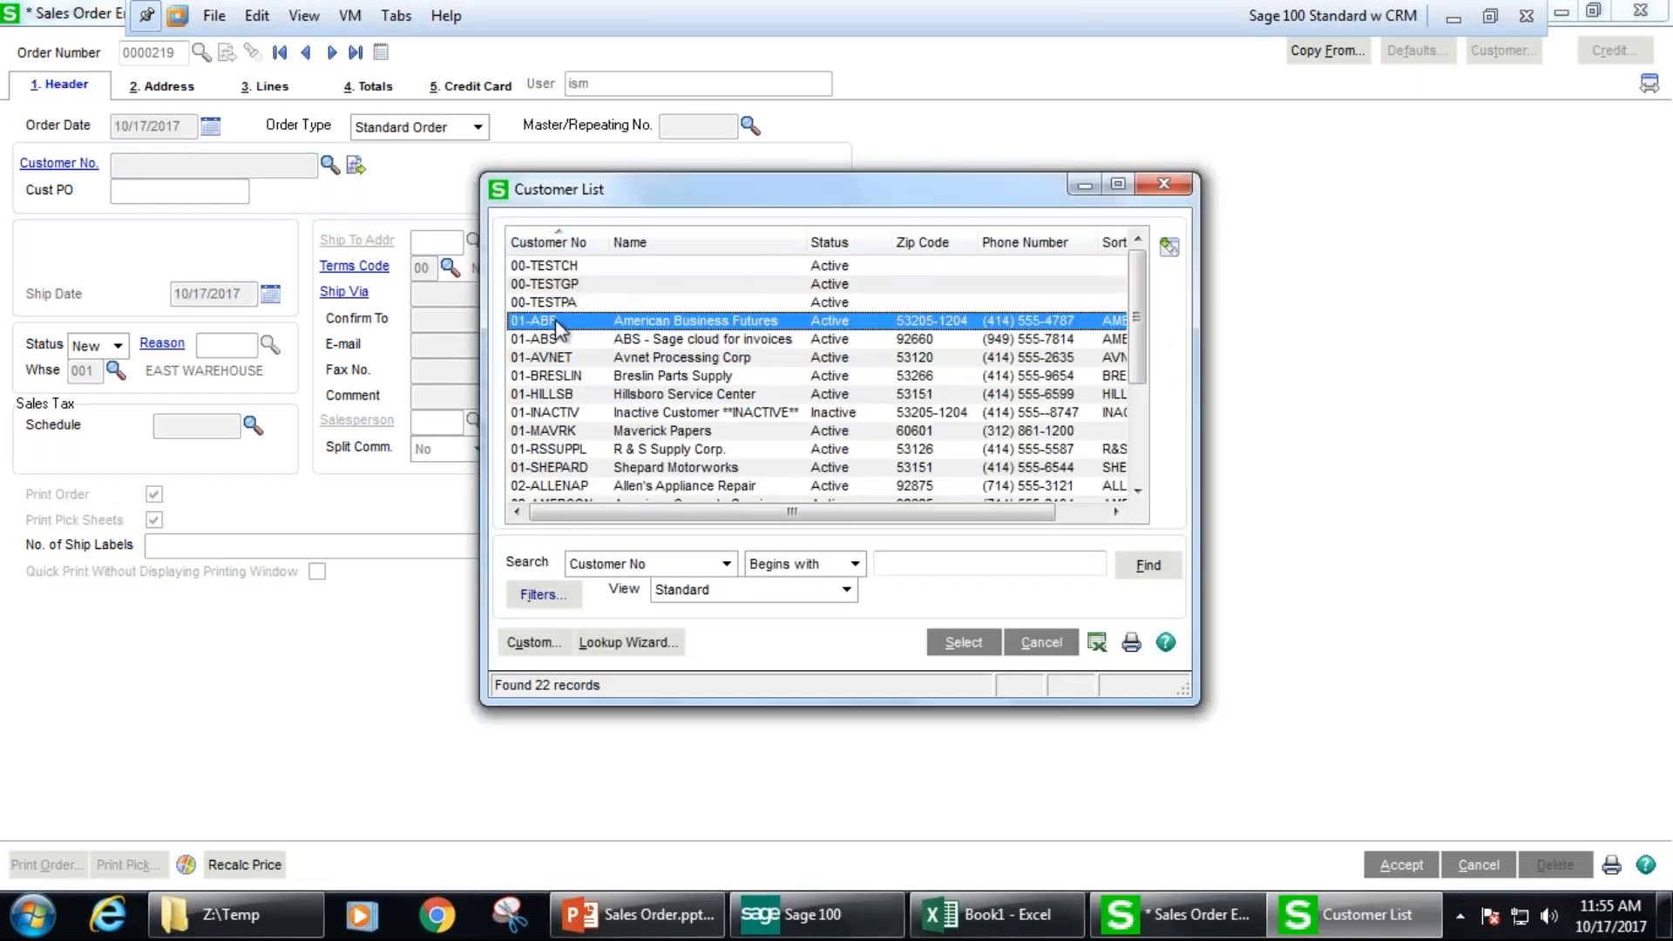
double_click(599, 324)
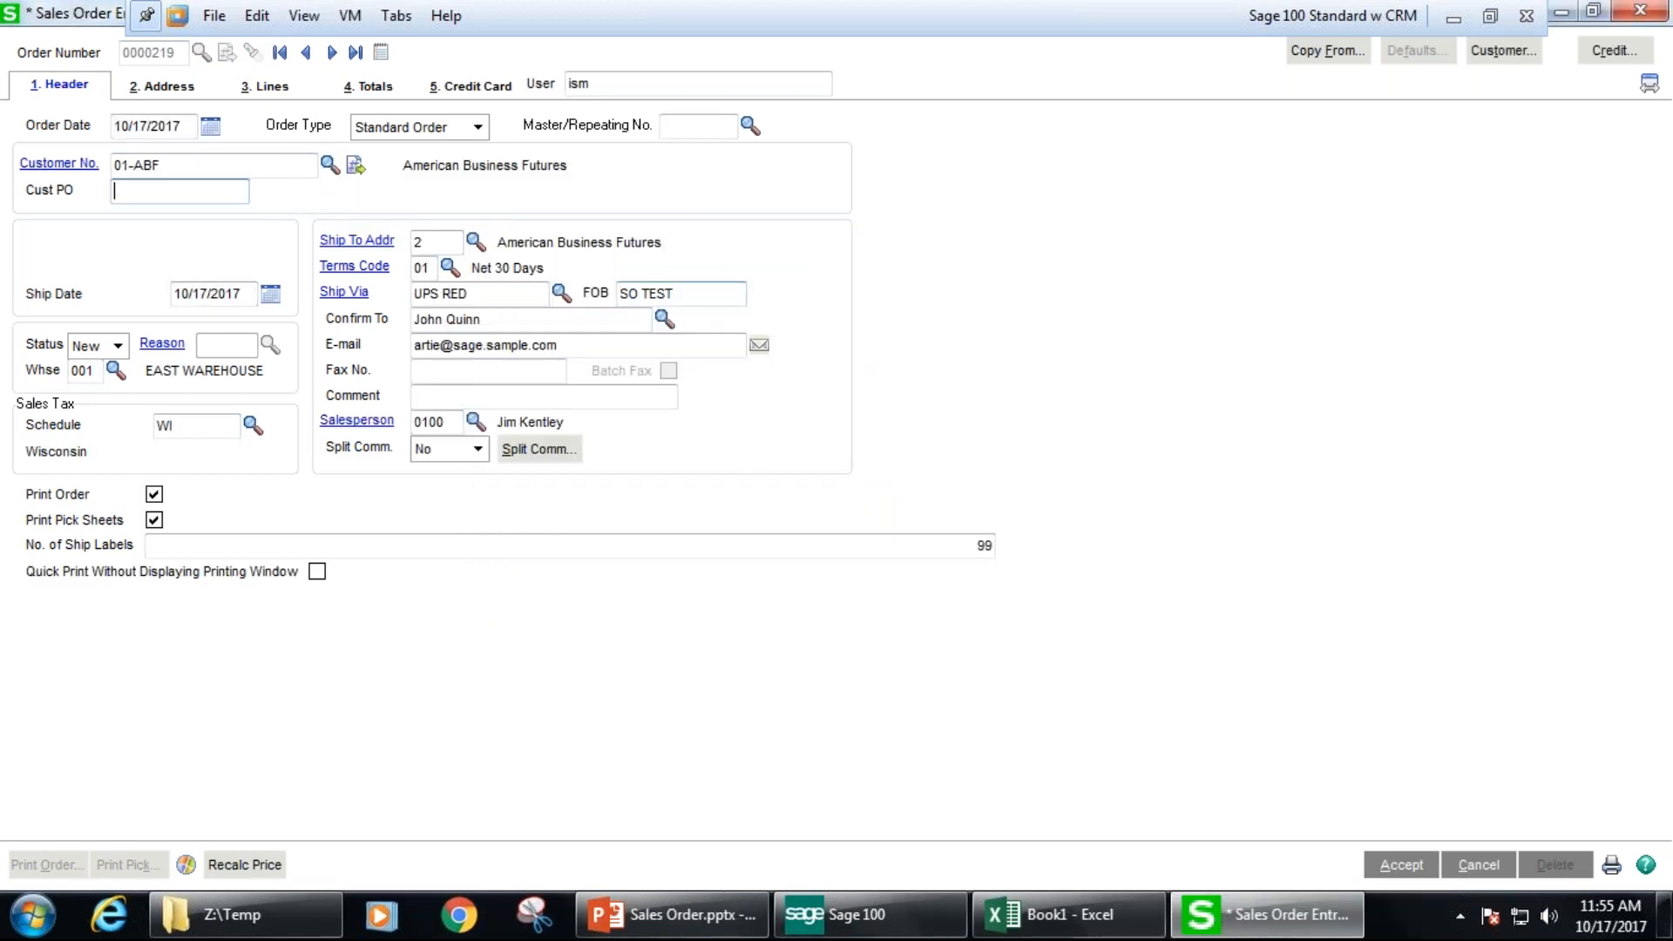
- Enter item VOG-CM-CB on the first order line and allow it despite the customer's purchase restriction
click(262, 86)
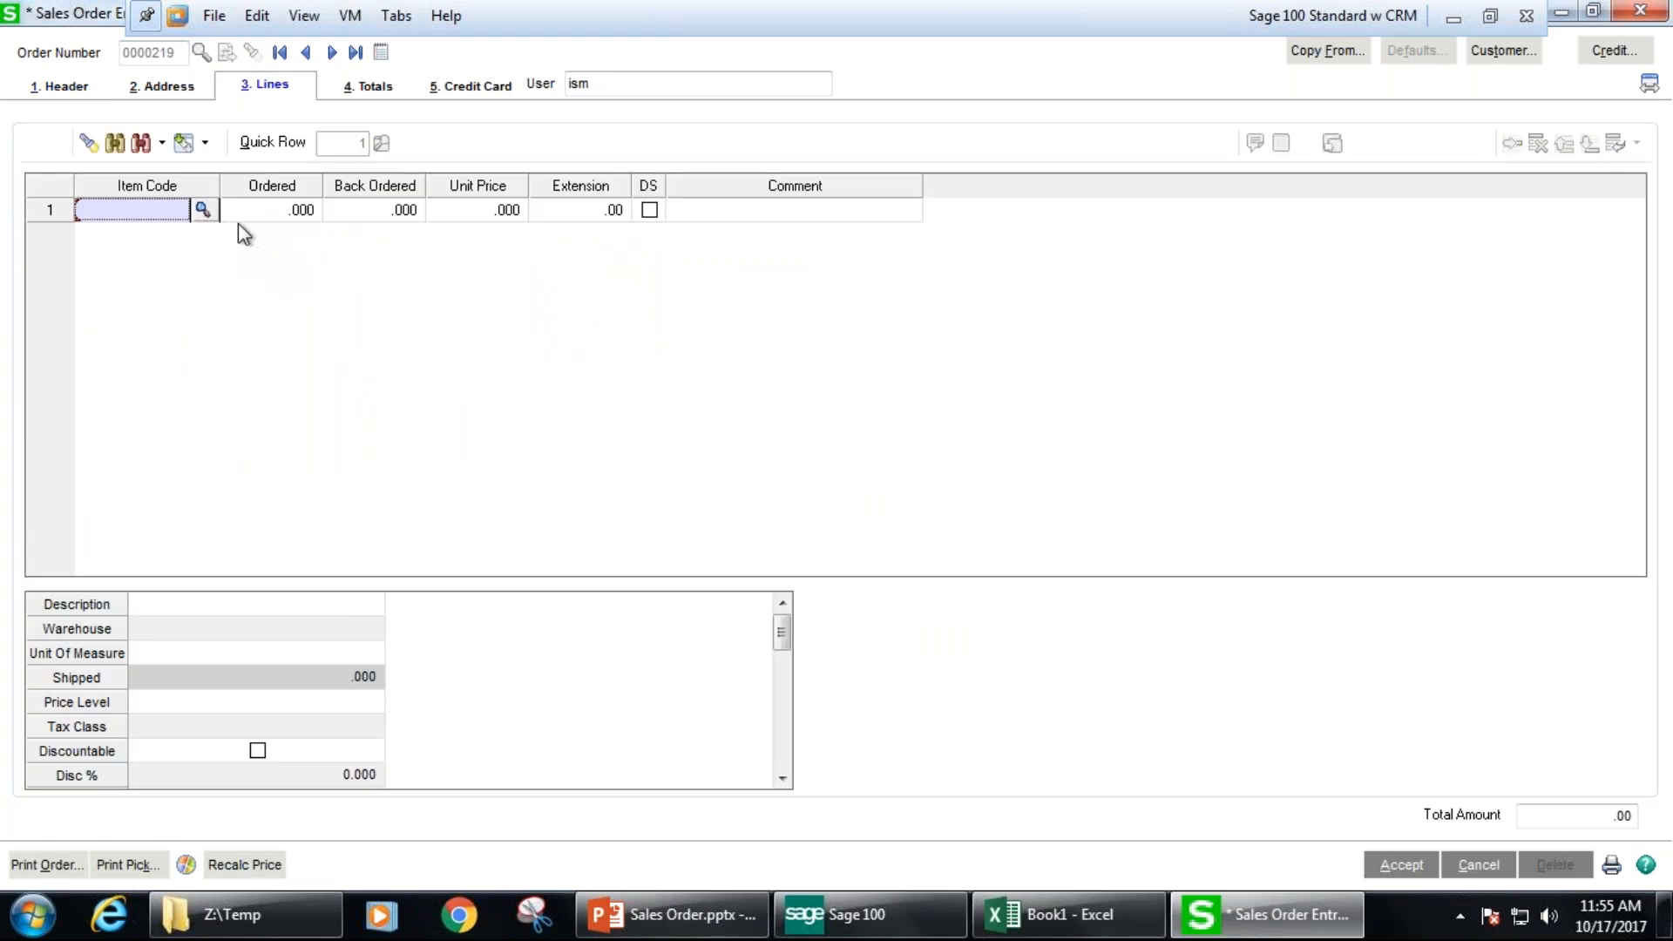
click(202, 210)
drag(1142, 270, 1154, 478)
click(620, 392)
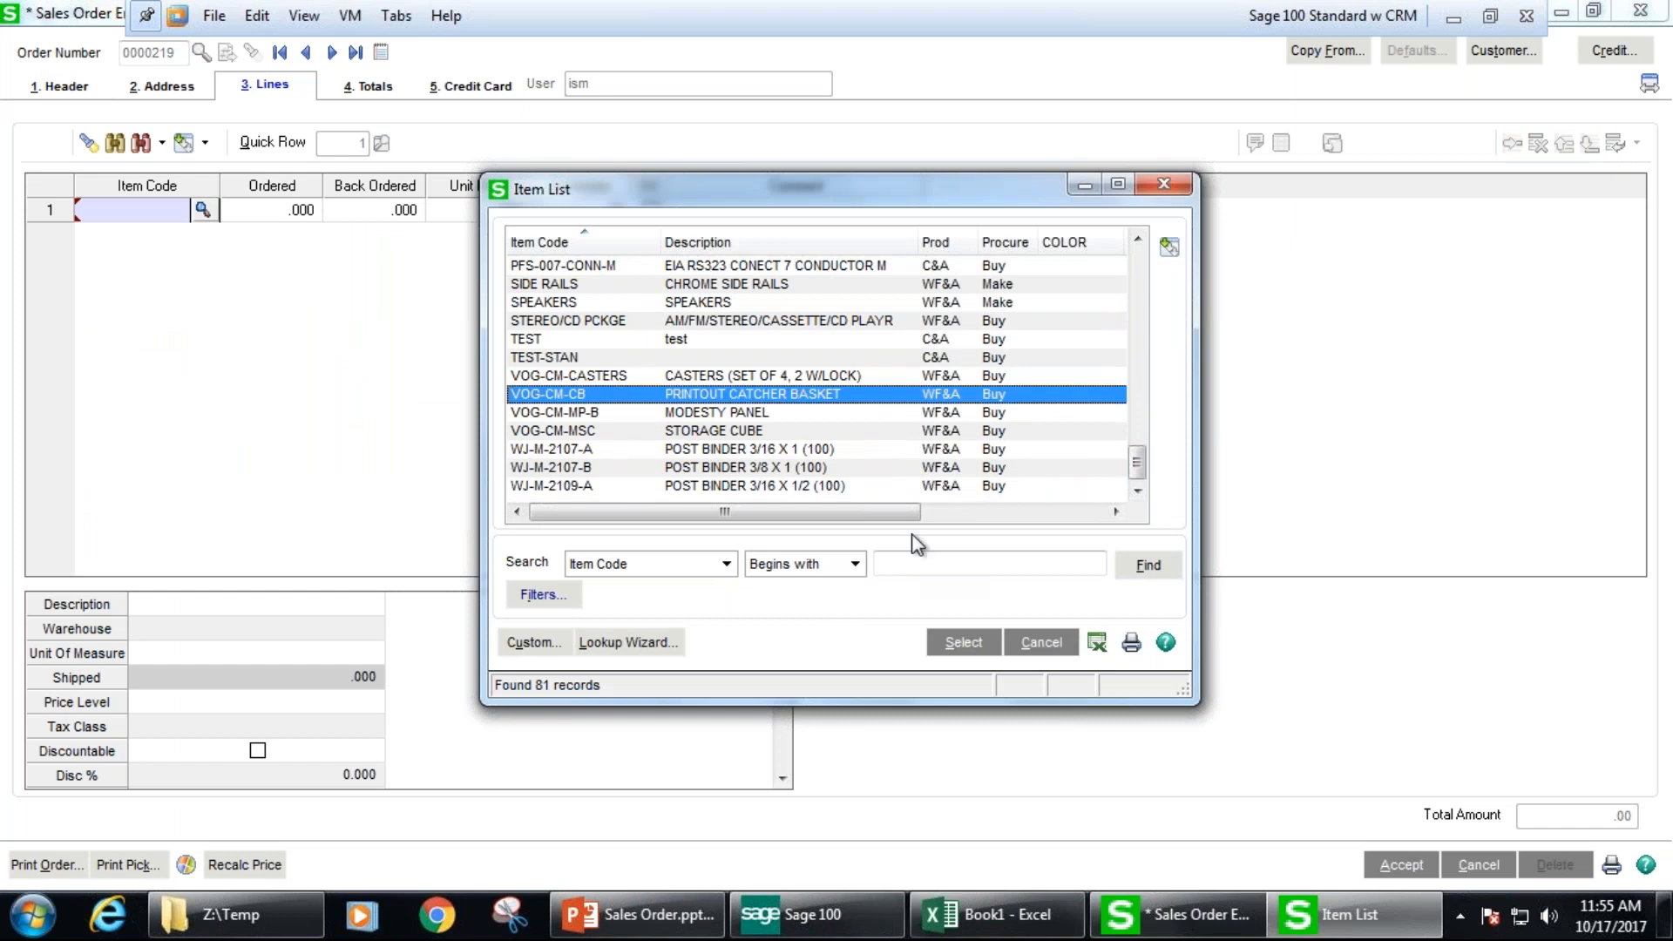
click(977, 643)
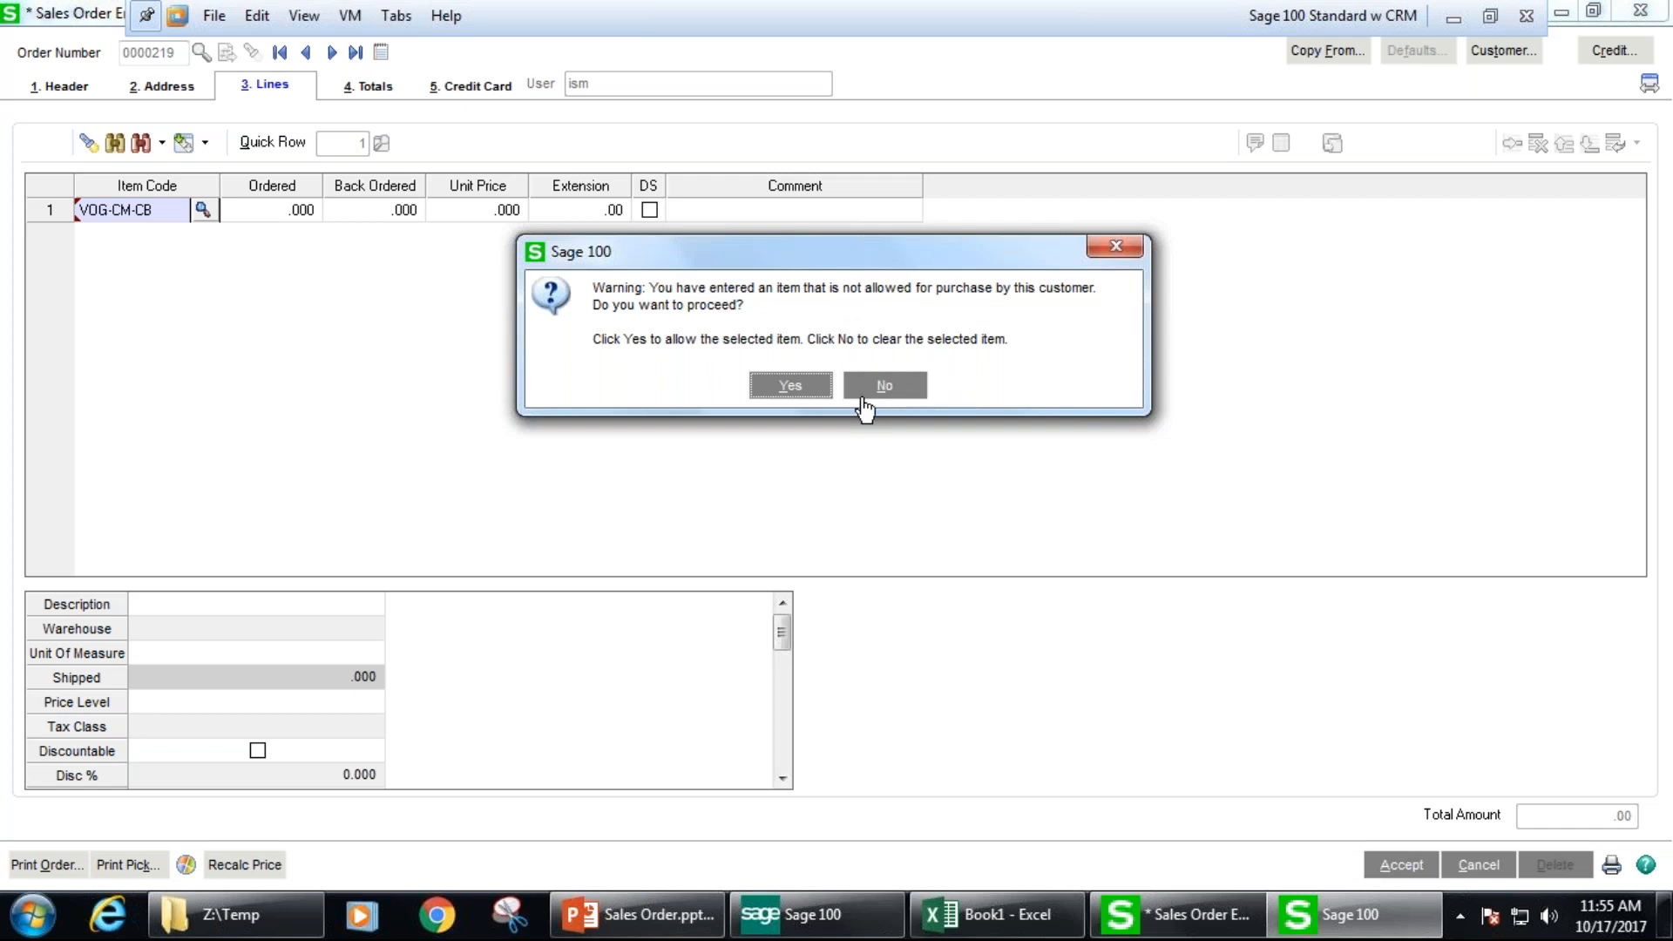
click(811, 387)
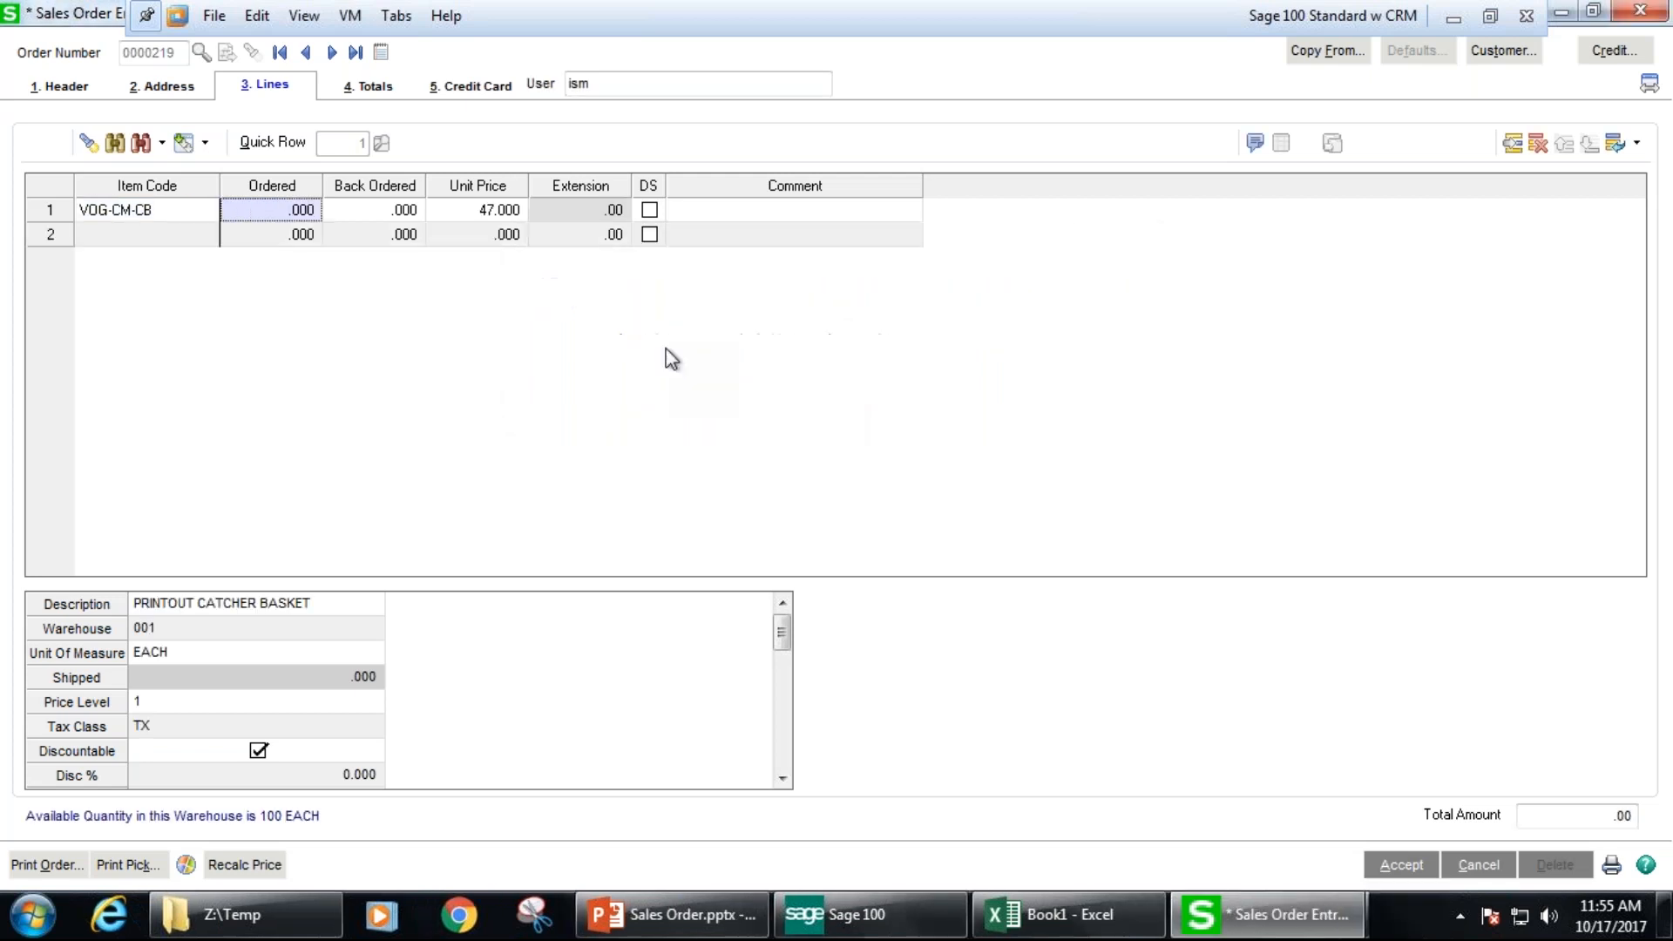
- Replace the order line with one for item 1001-HON-H252 and close Sales Order Entry without saving
click(129, 213)
click(1538, 145)
click(204, 211)
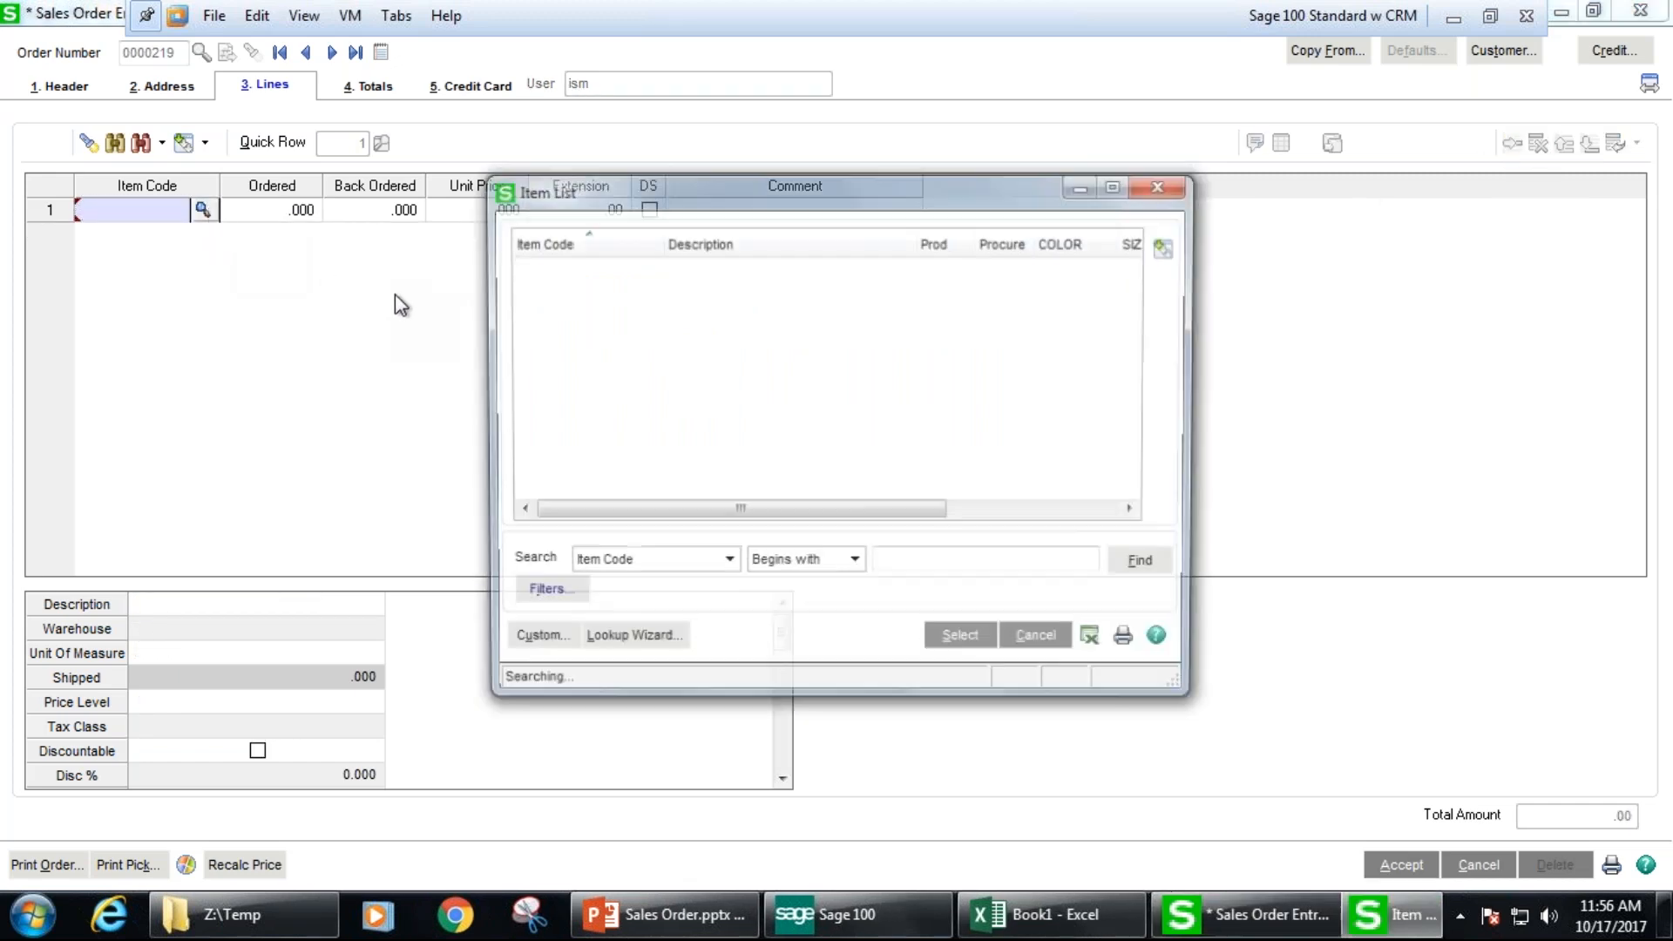
double_click(681, 270)
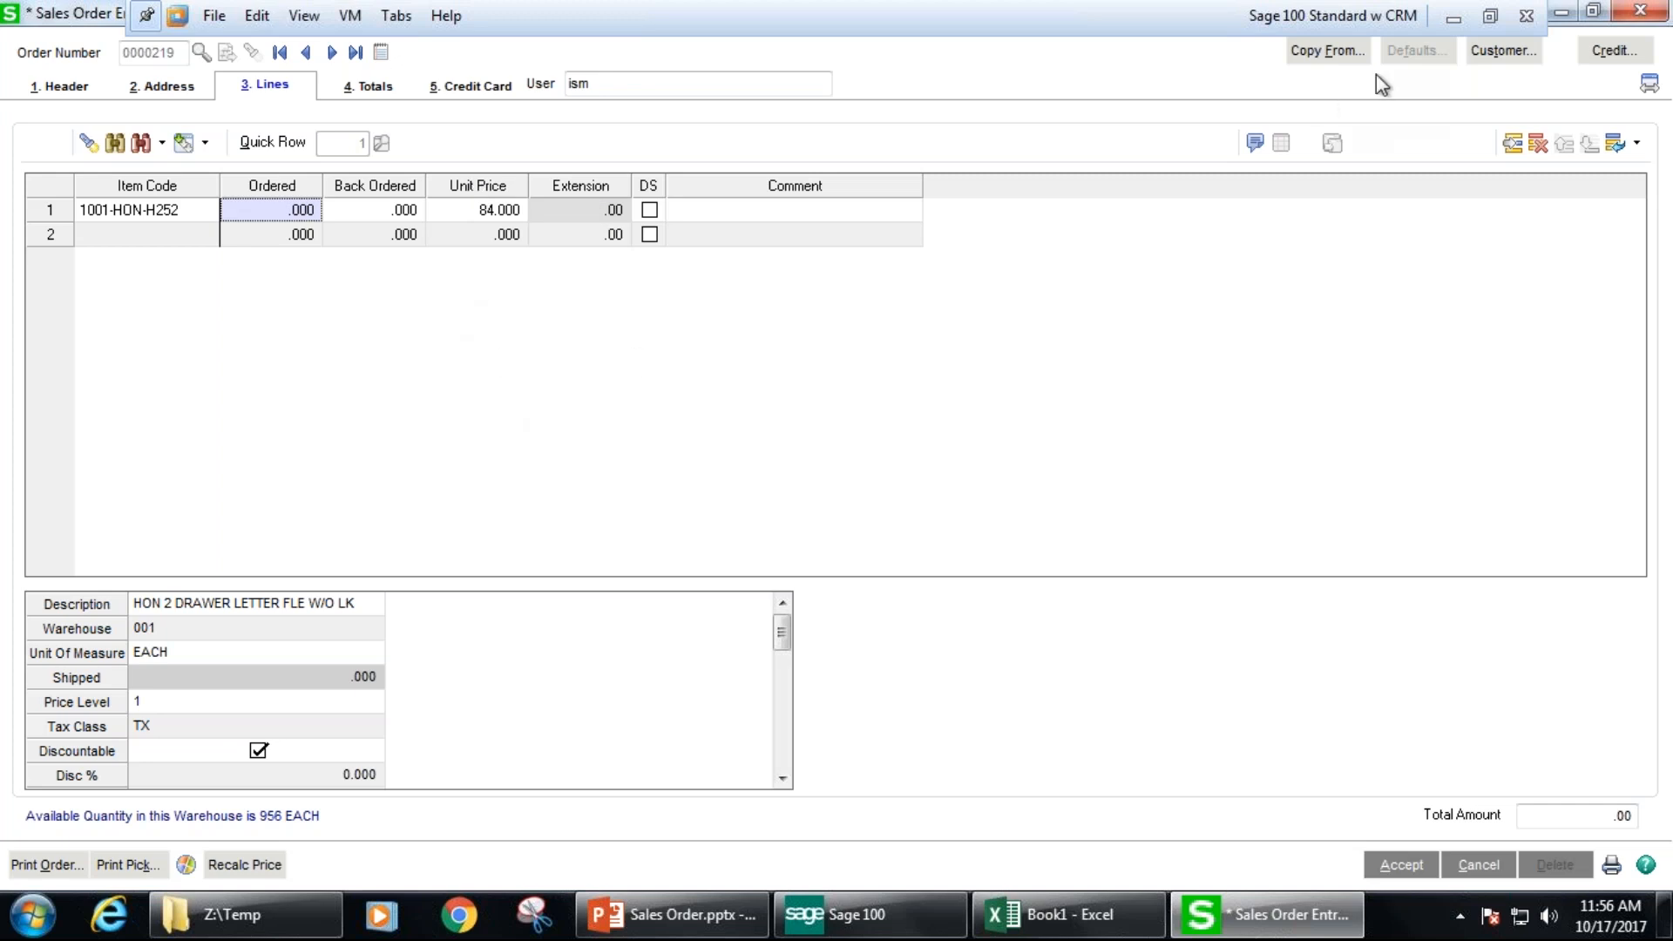
click(1641, 10)
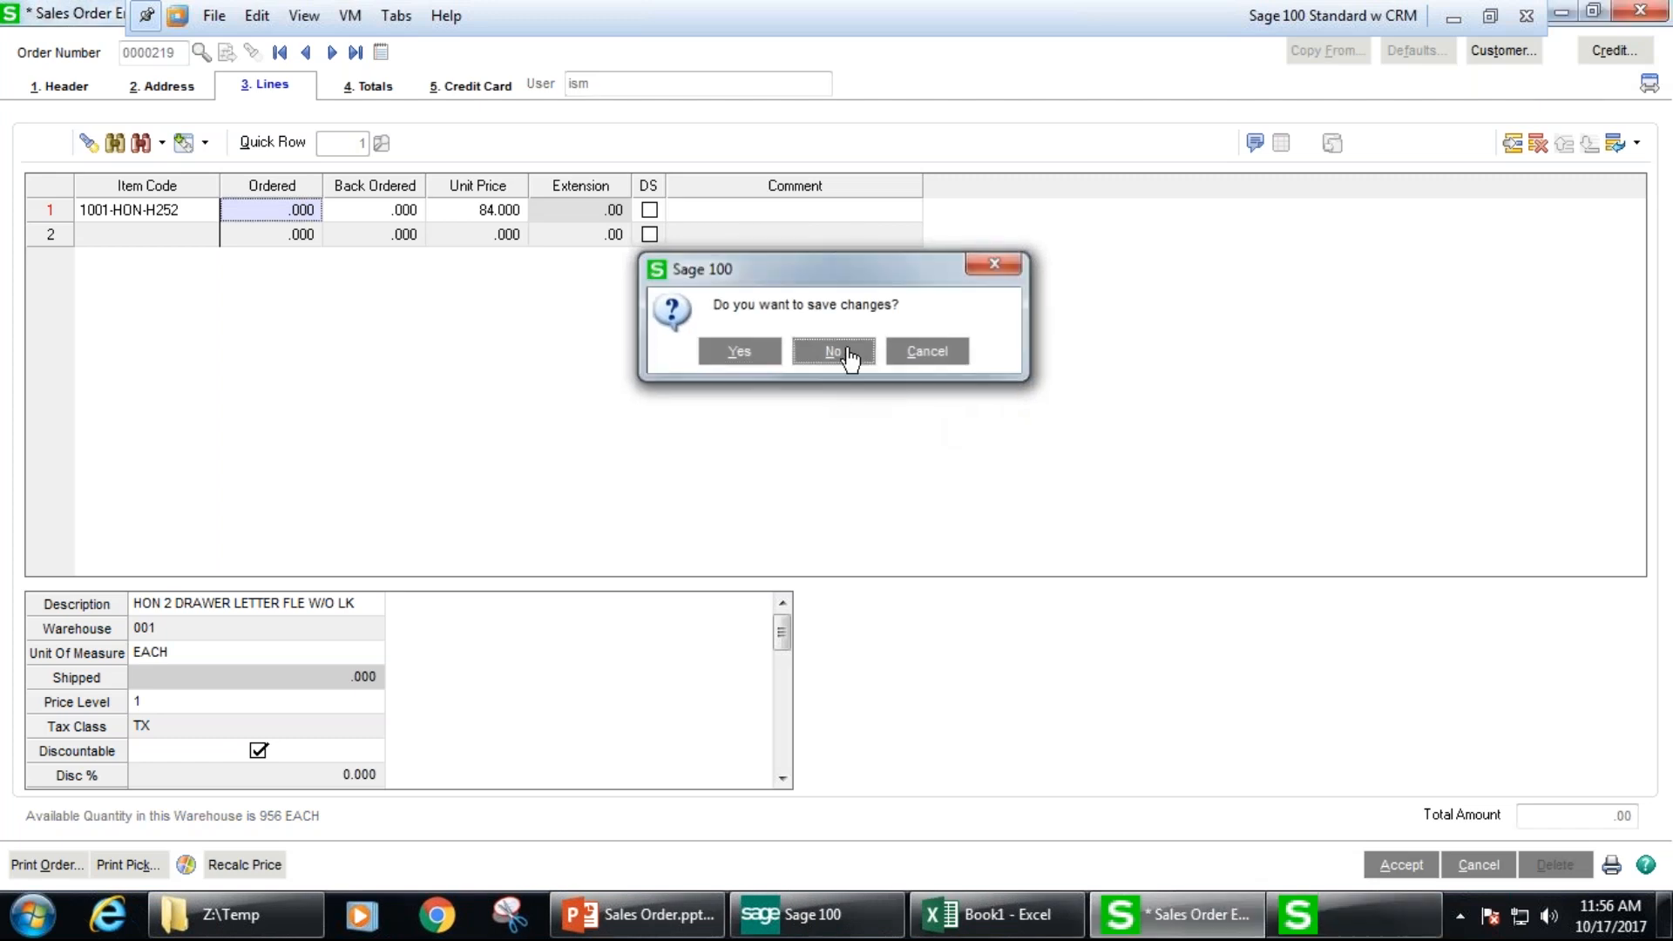
click(833, 351)
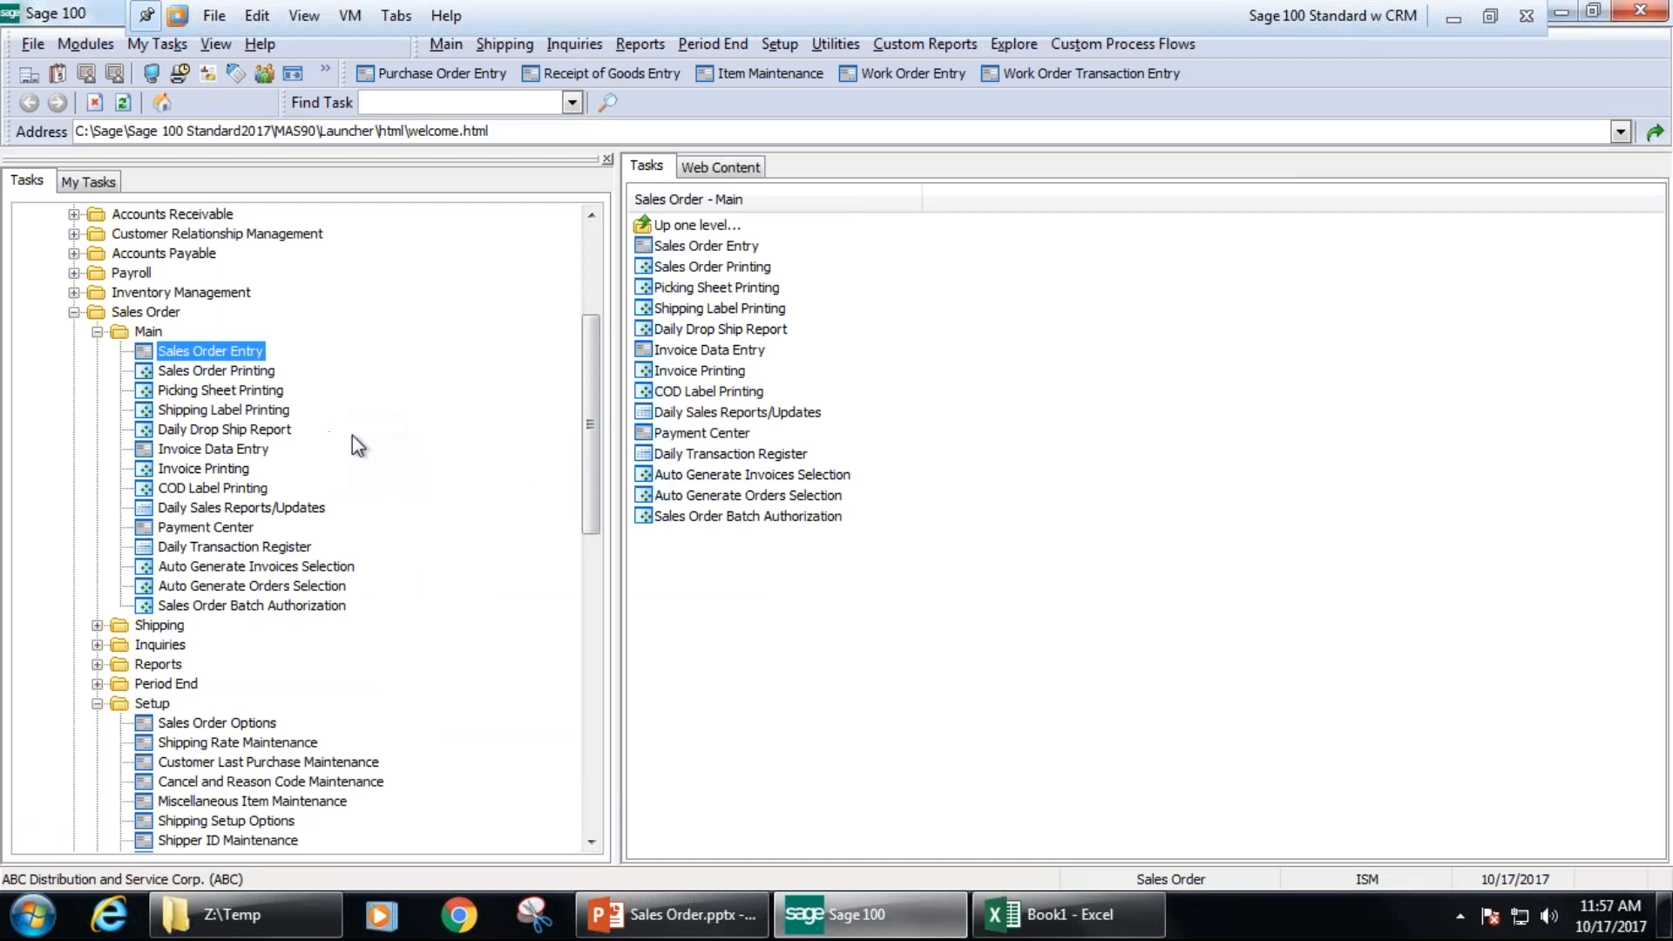
- Open Invoice Data Entry from the Sales Order main tasks and accept the existing invoice batch 00018
drag(590, 436, 606, 506)
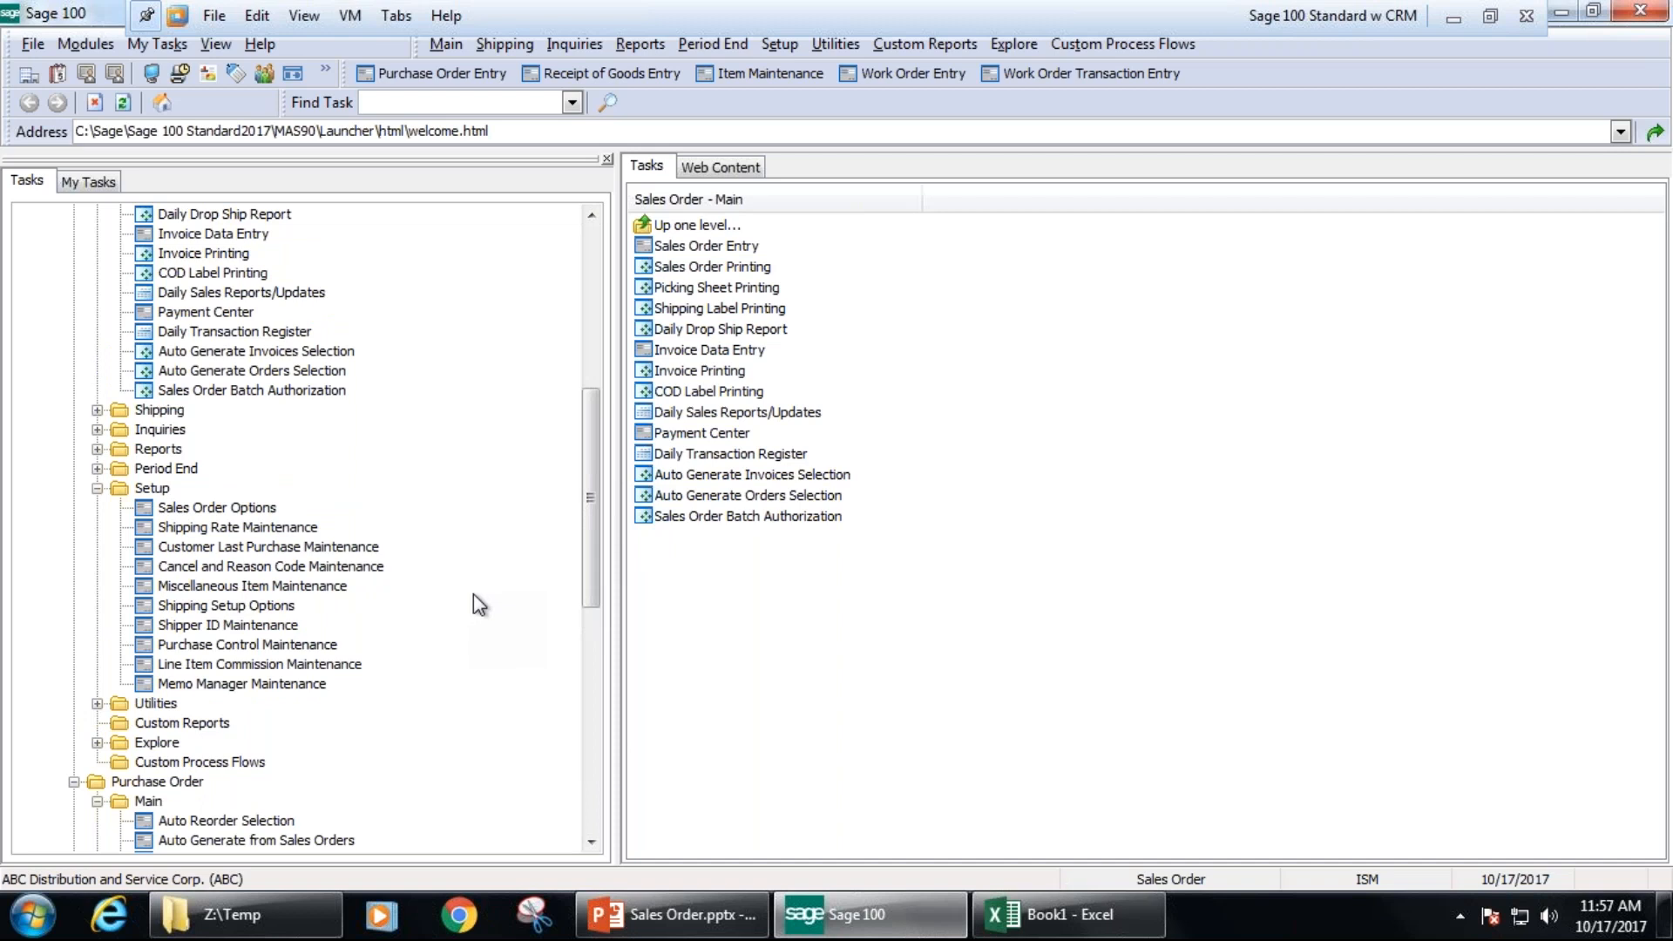
scroll(473, 594, up, 2)
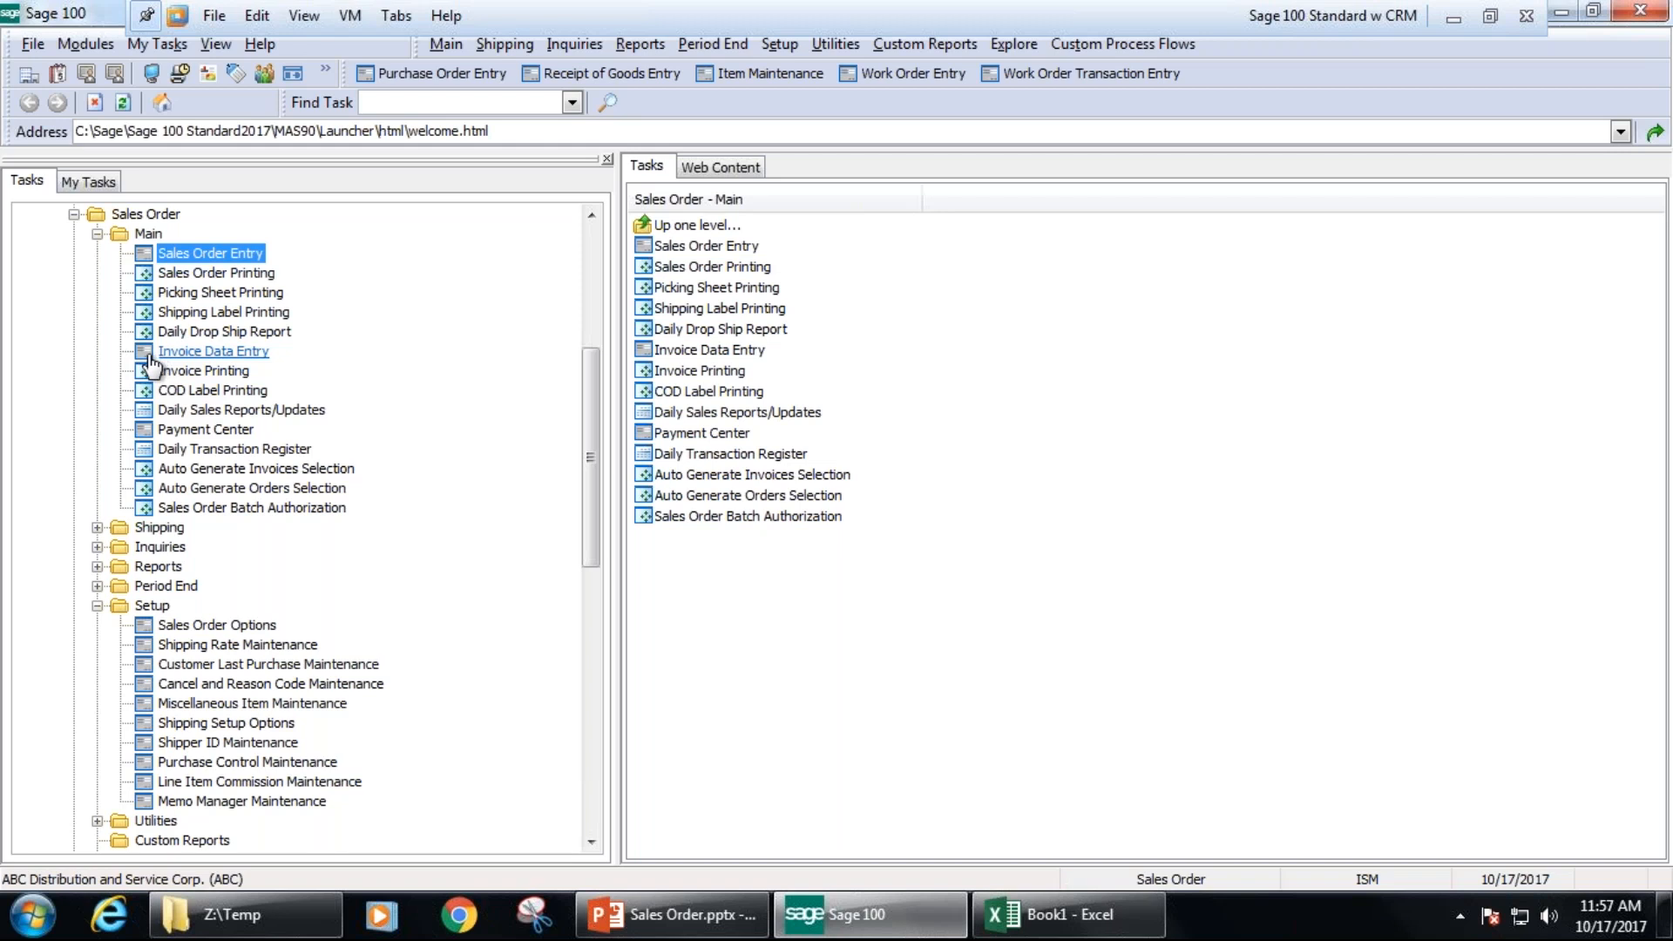
click(98, 527)
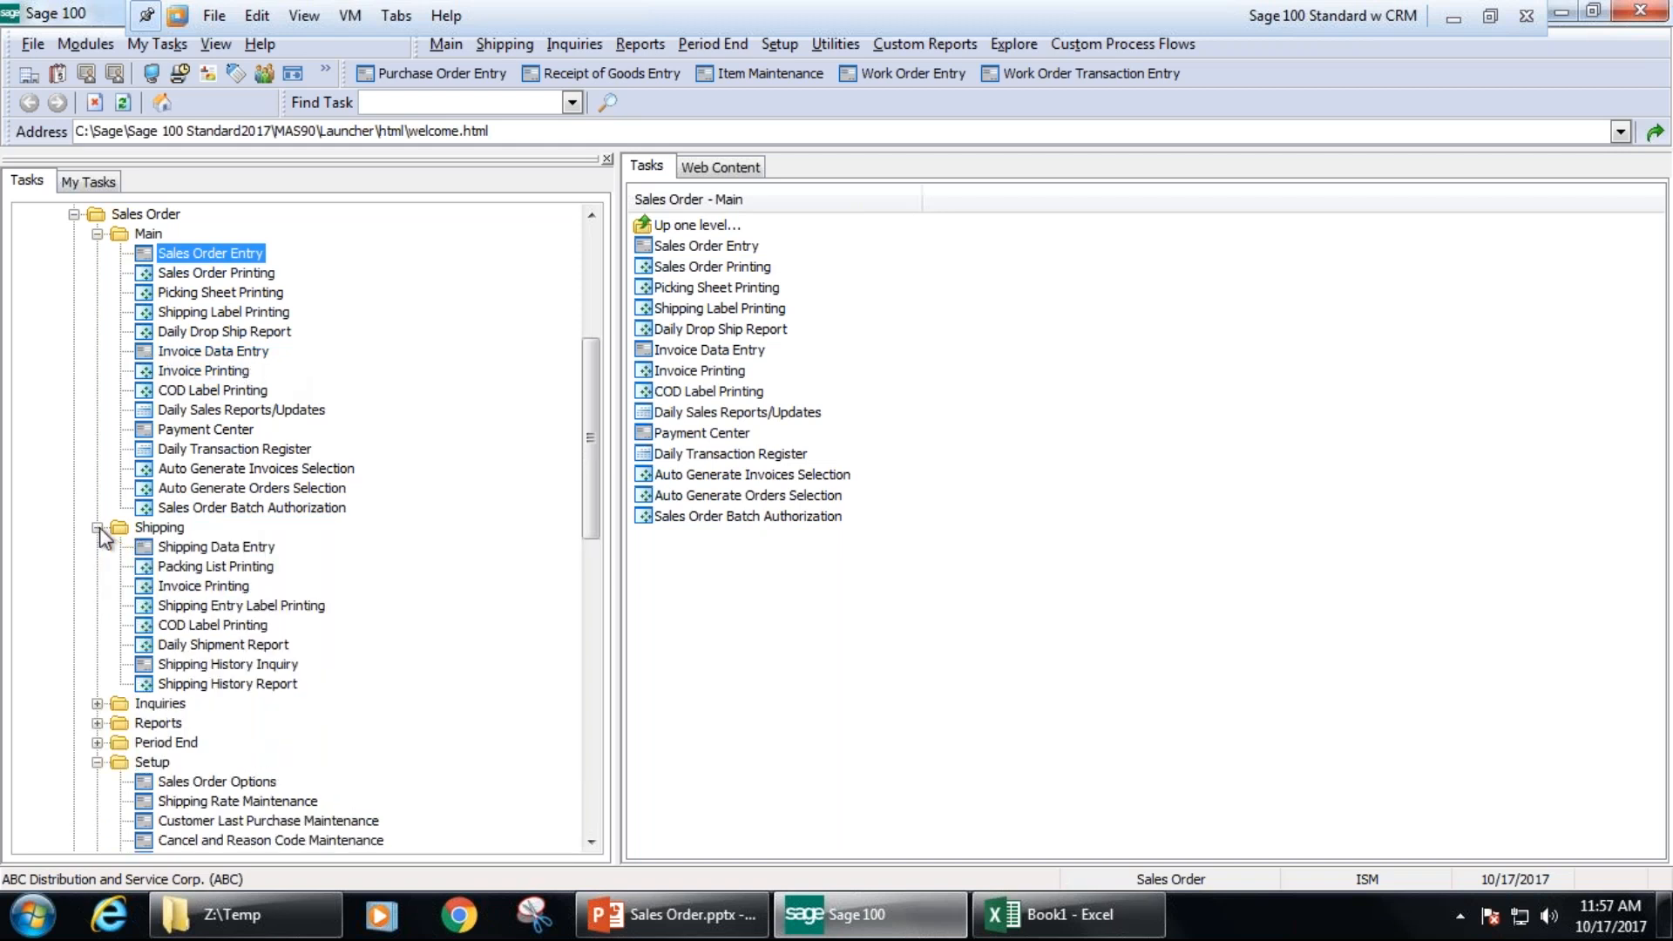
click(209, 353)
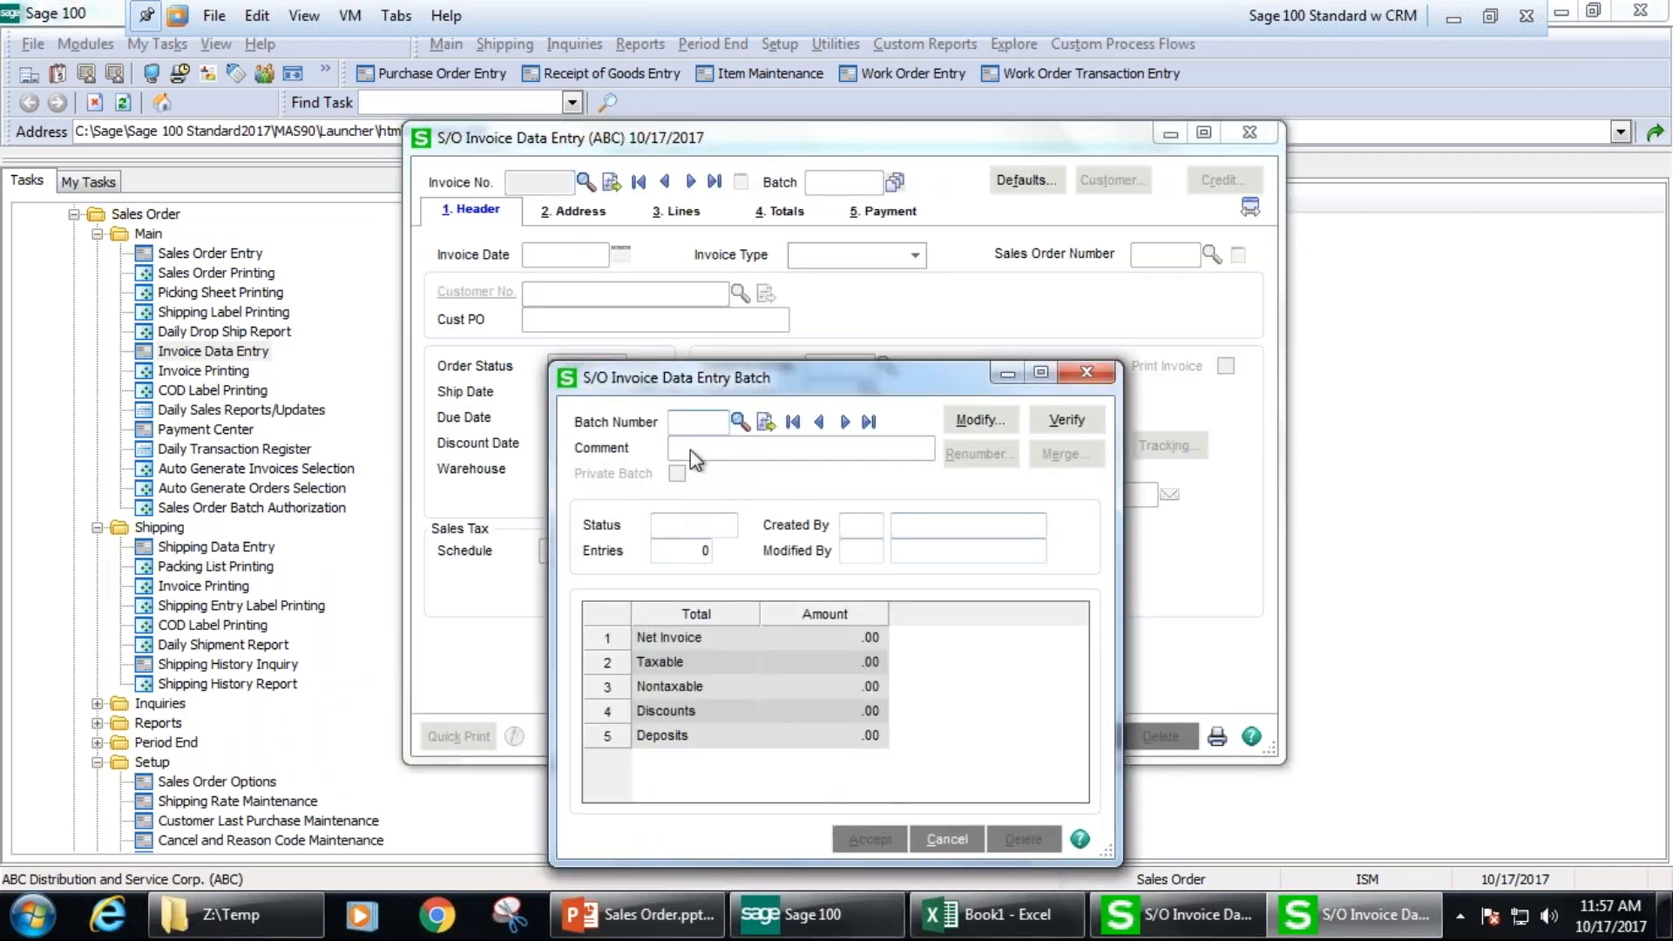
click(738, 422)
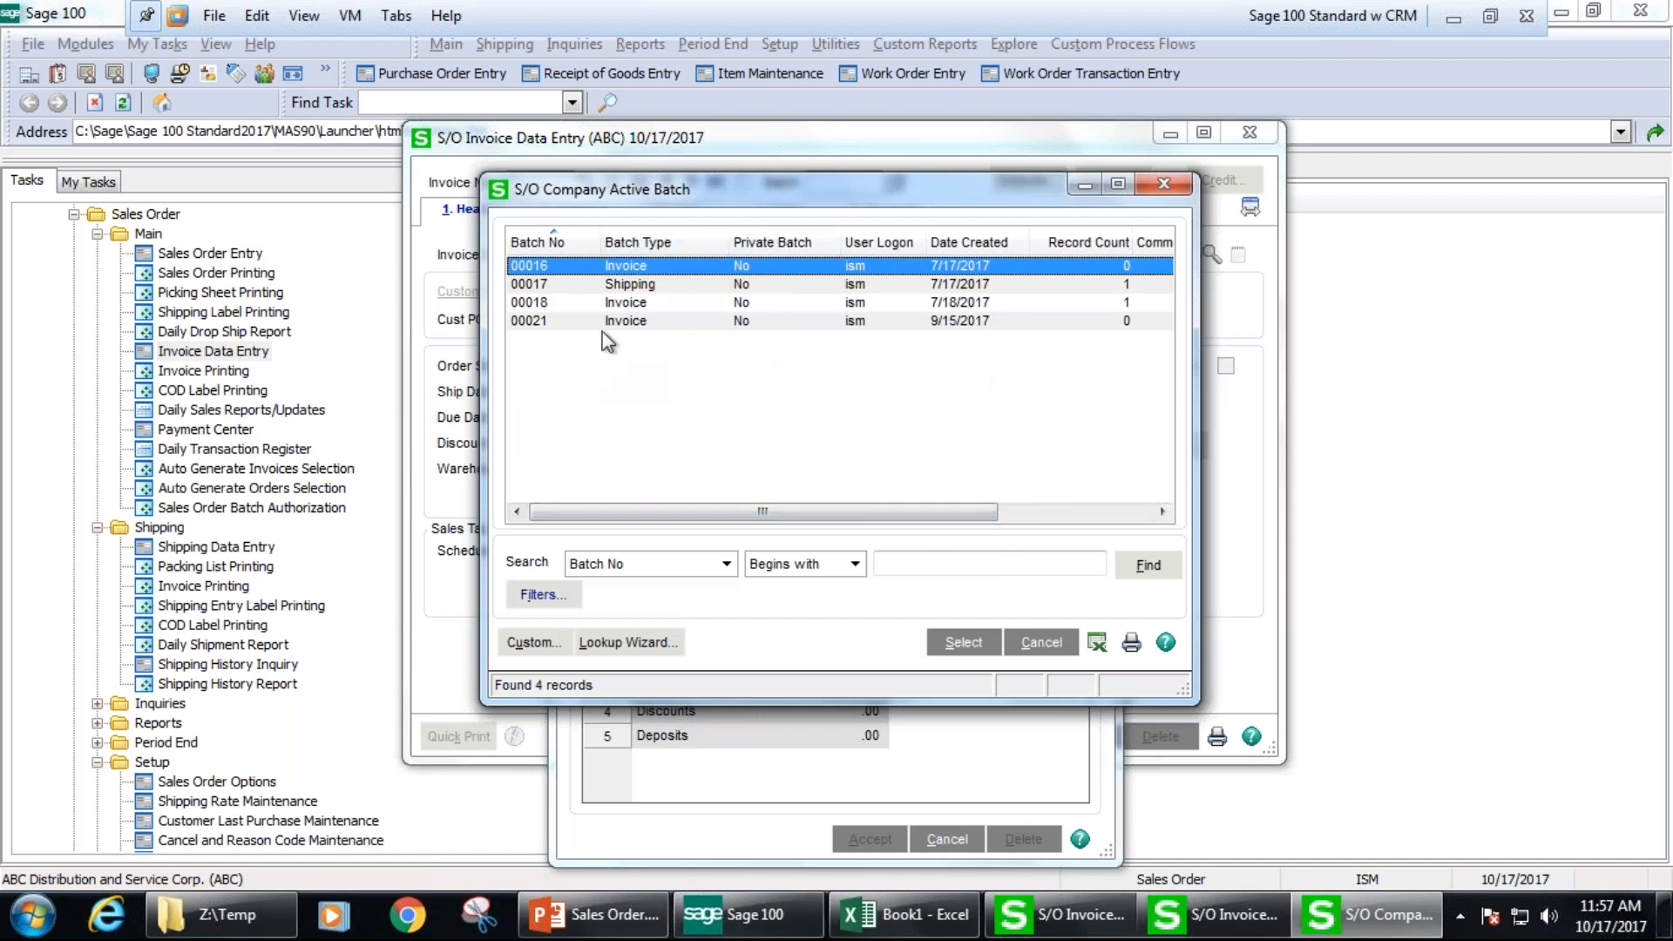
click(678, 304)
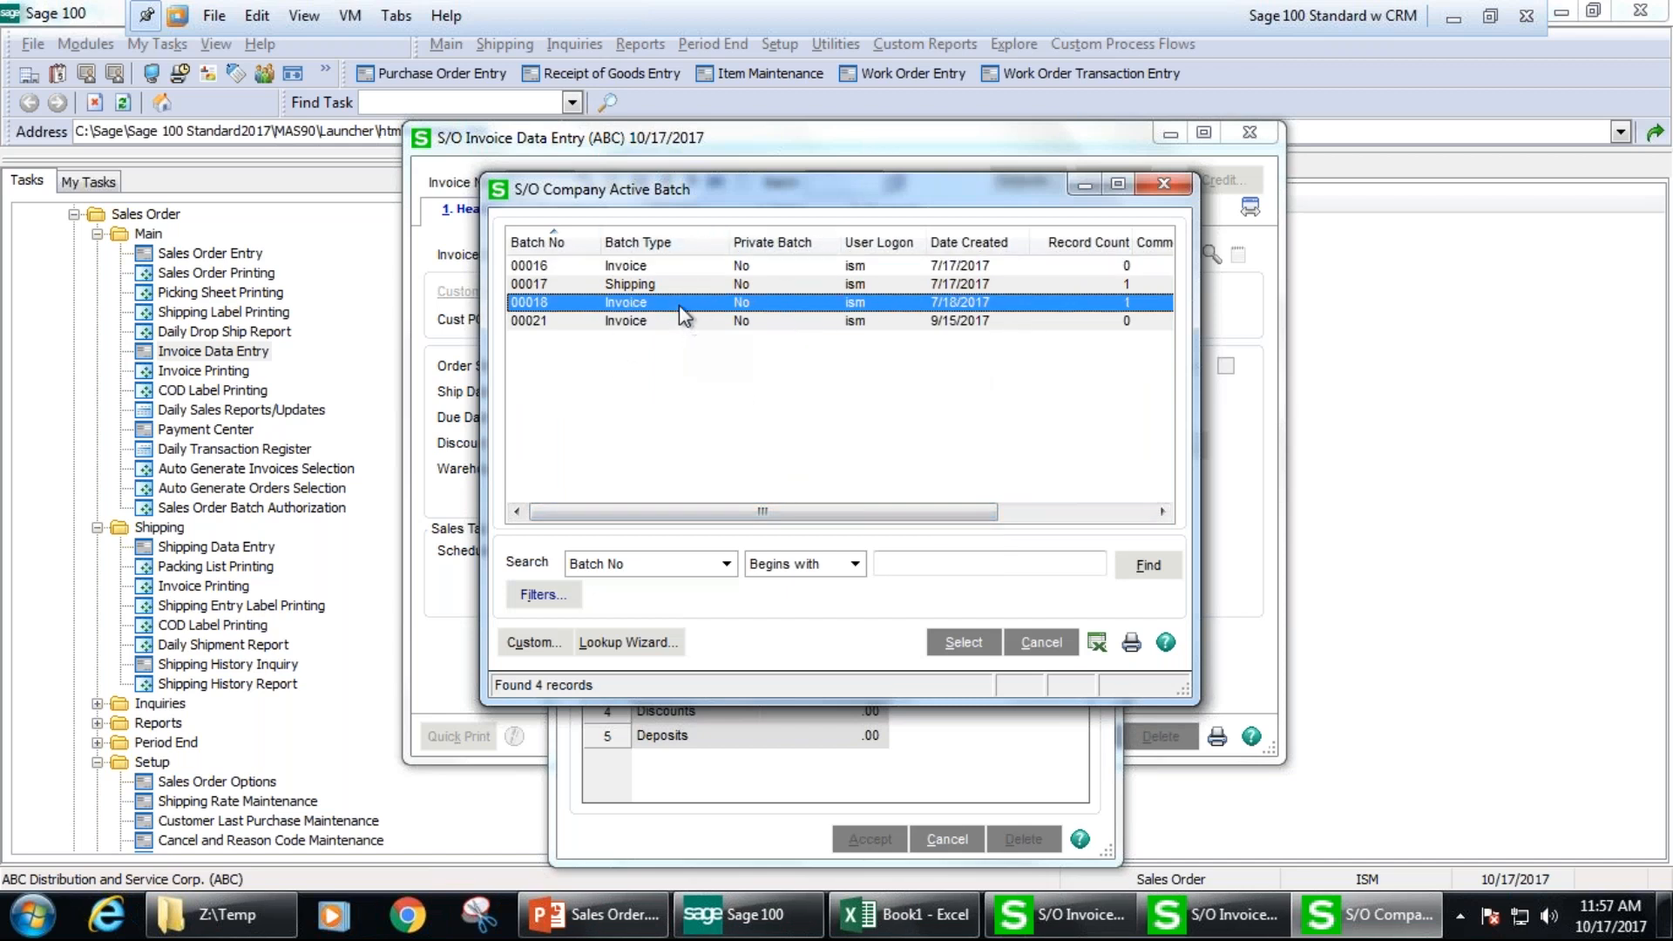
click(963, 645)
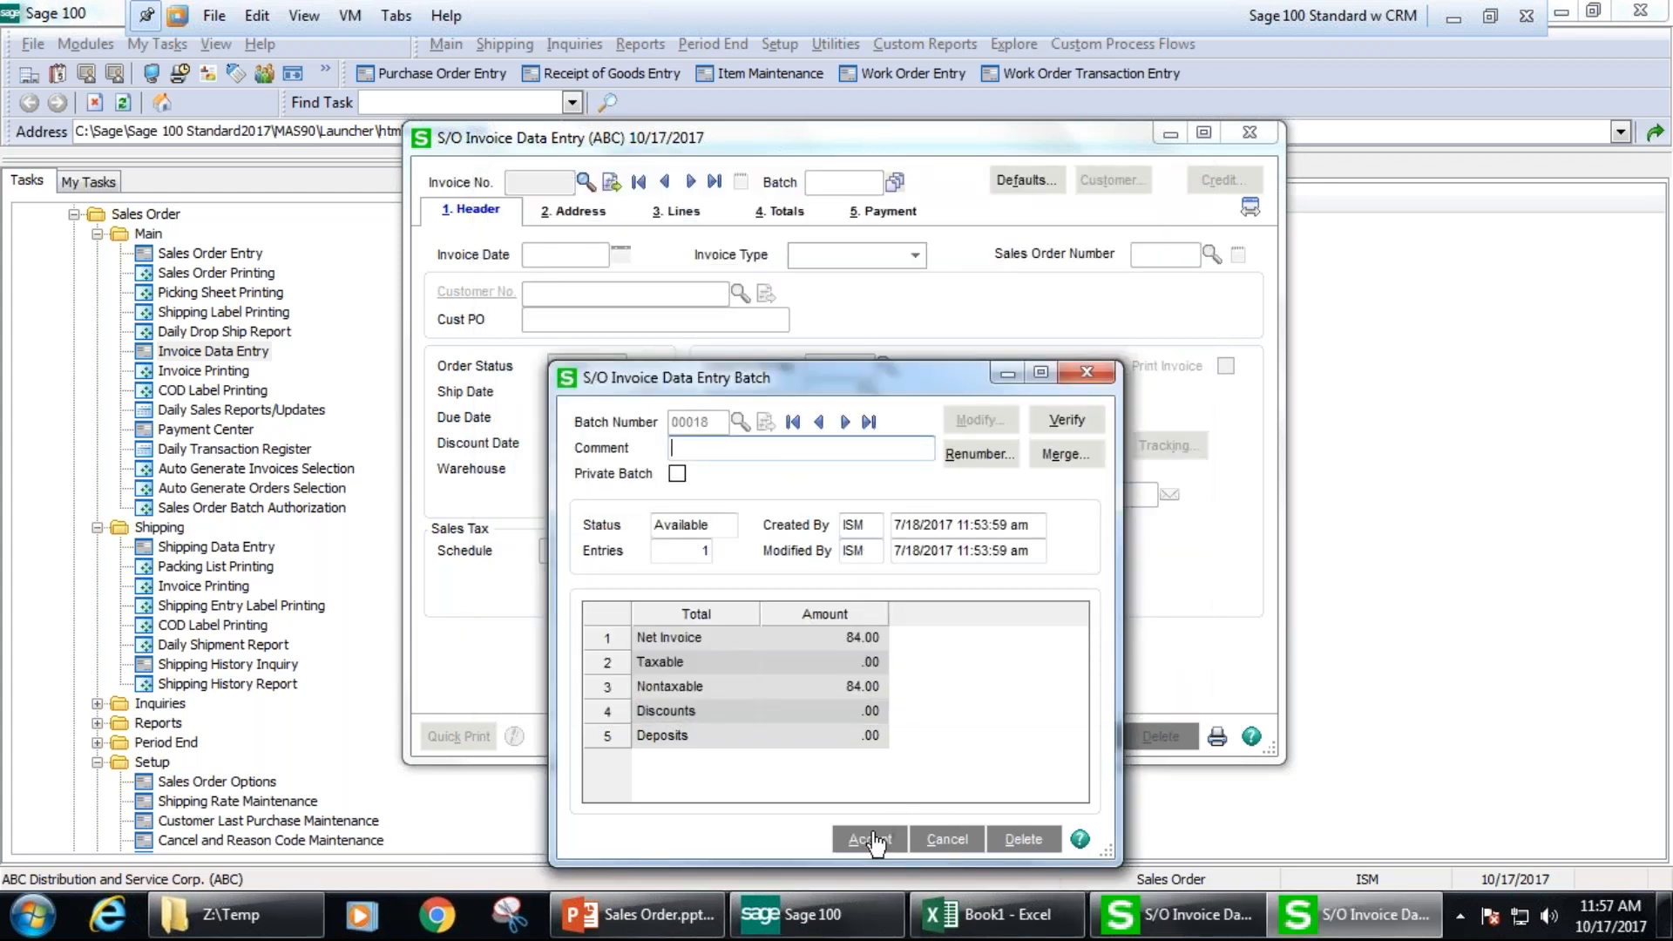
click(871, 840)
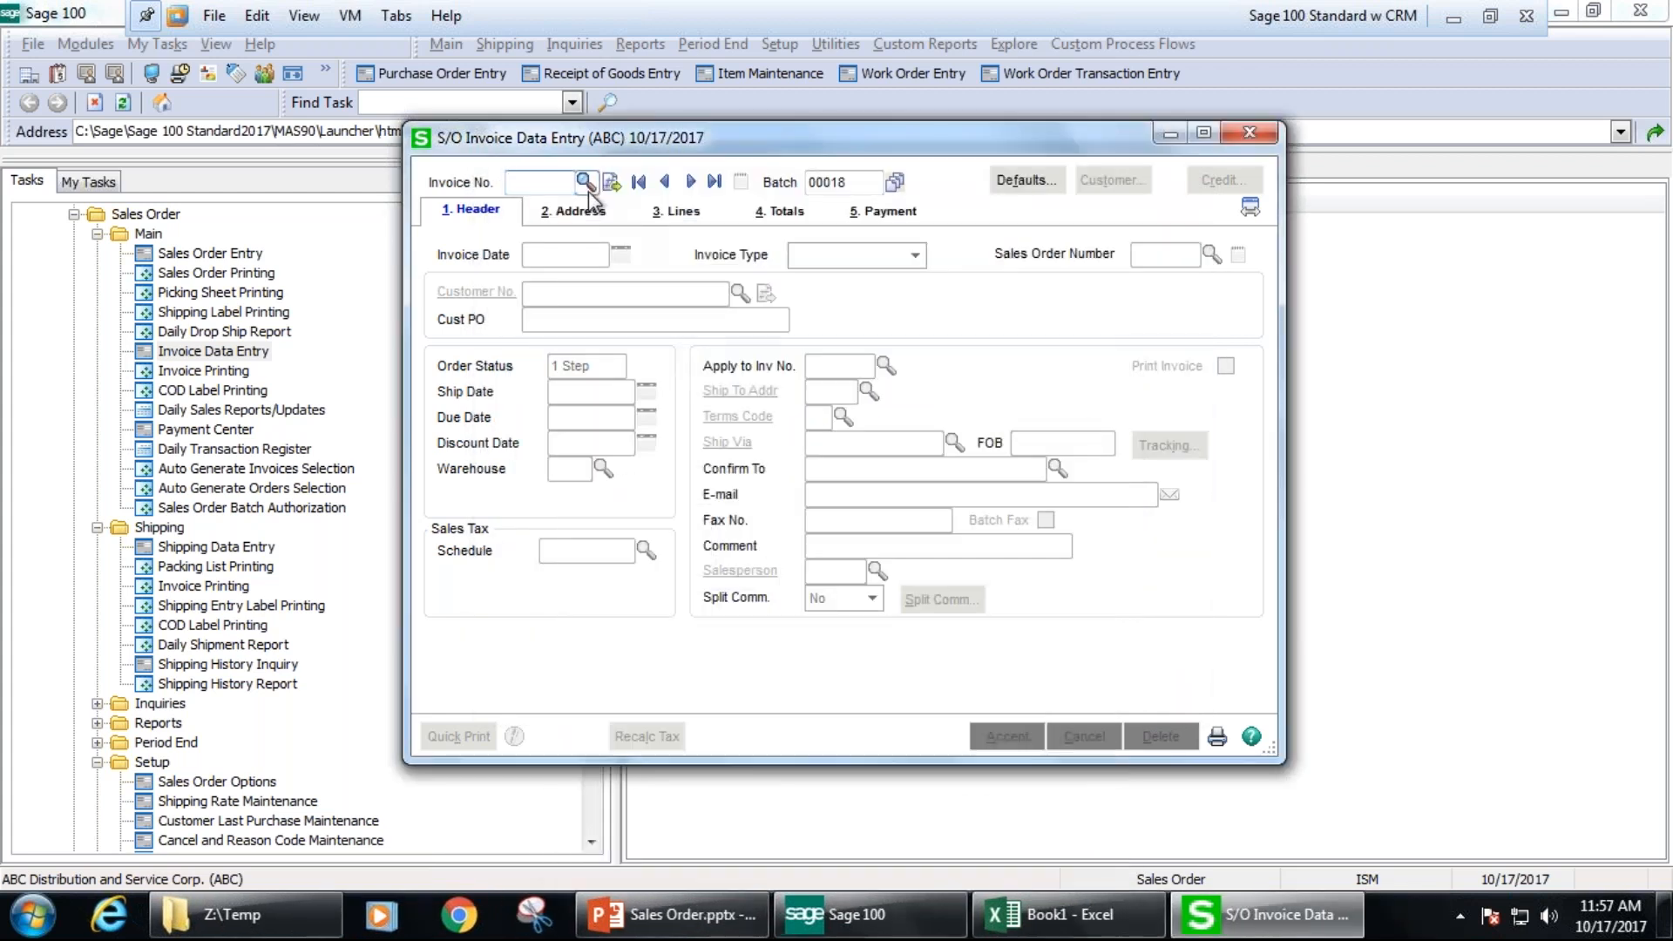
- Review the lines of the American Business Futures invoice in batch 00018 and accept the invoice
click(583, 183)
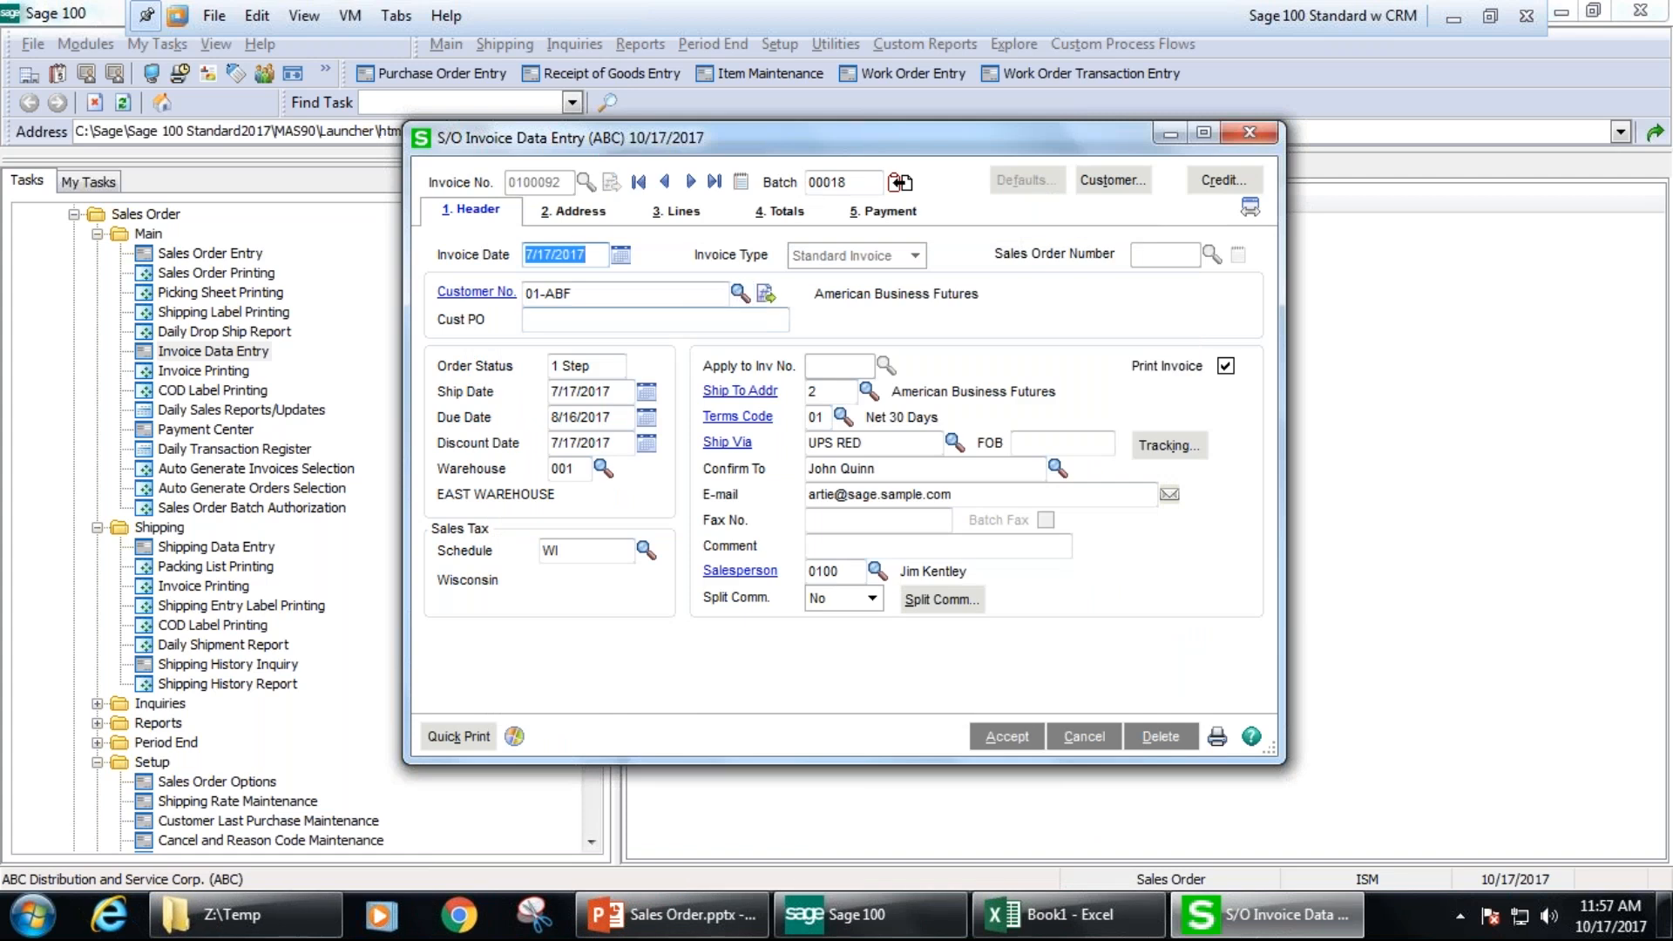
click(694, 213)
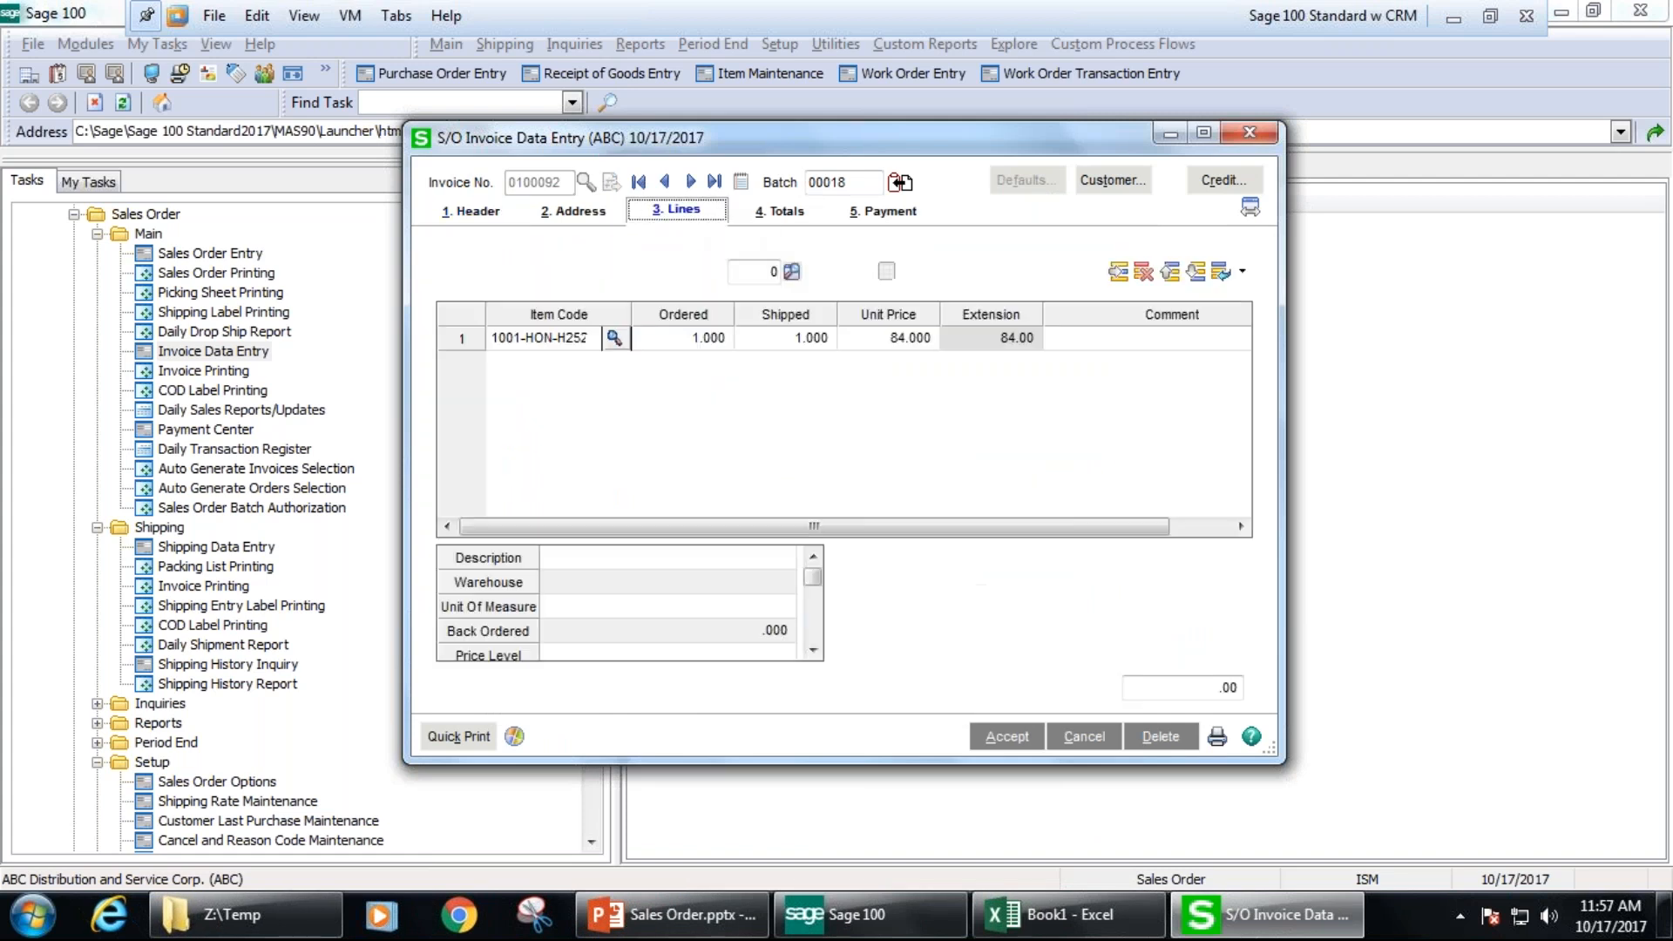
click(998, 736)
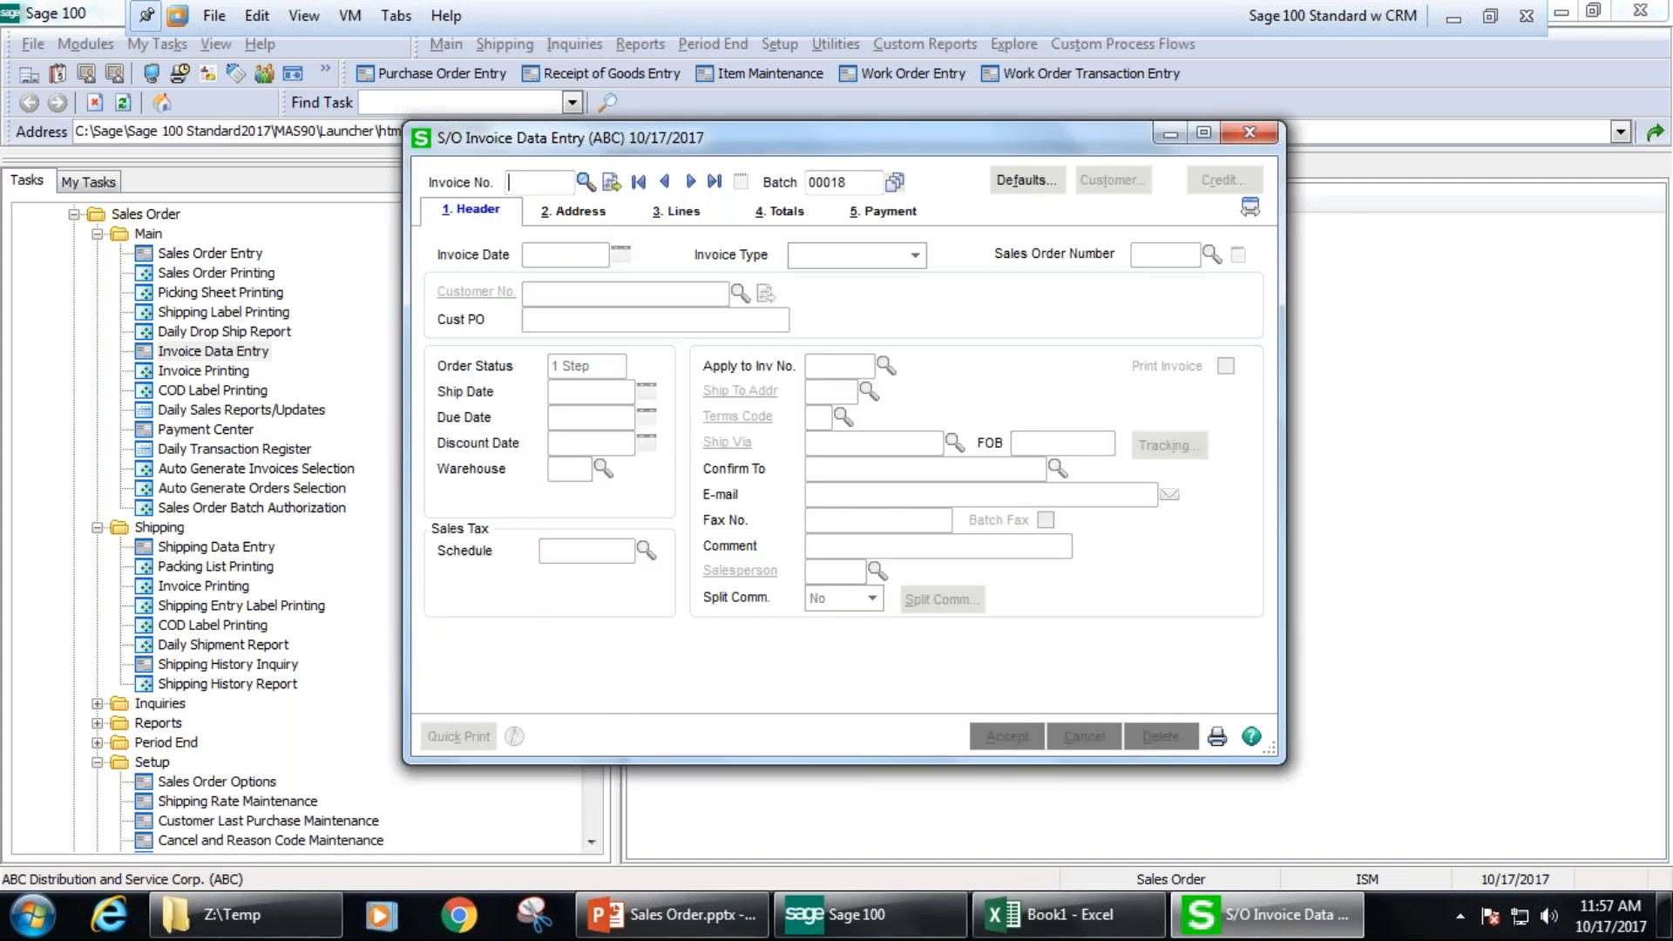
- Start a new standard invoice with the next invoice number for the customer Orange Door & Window Co
click(614, 185)
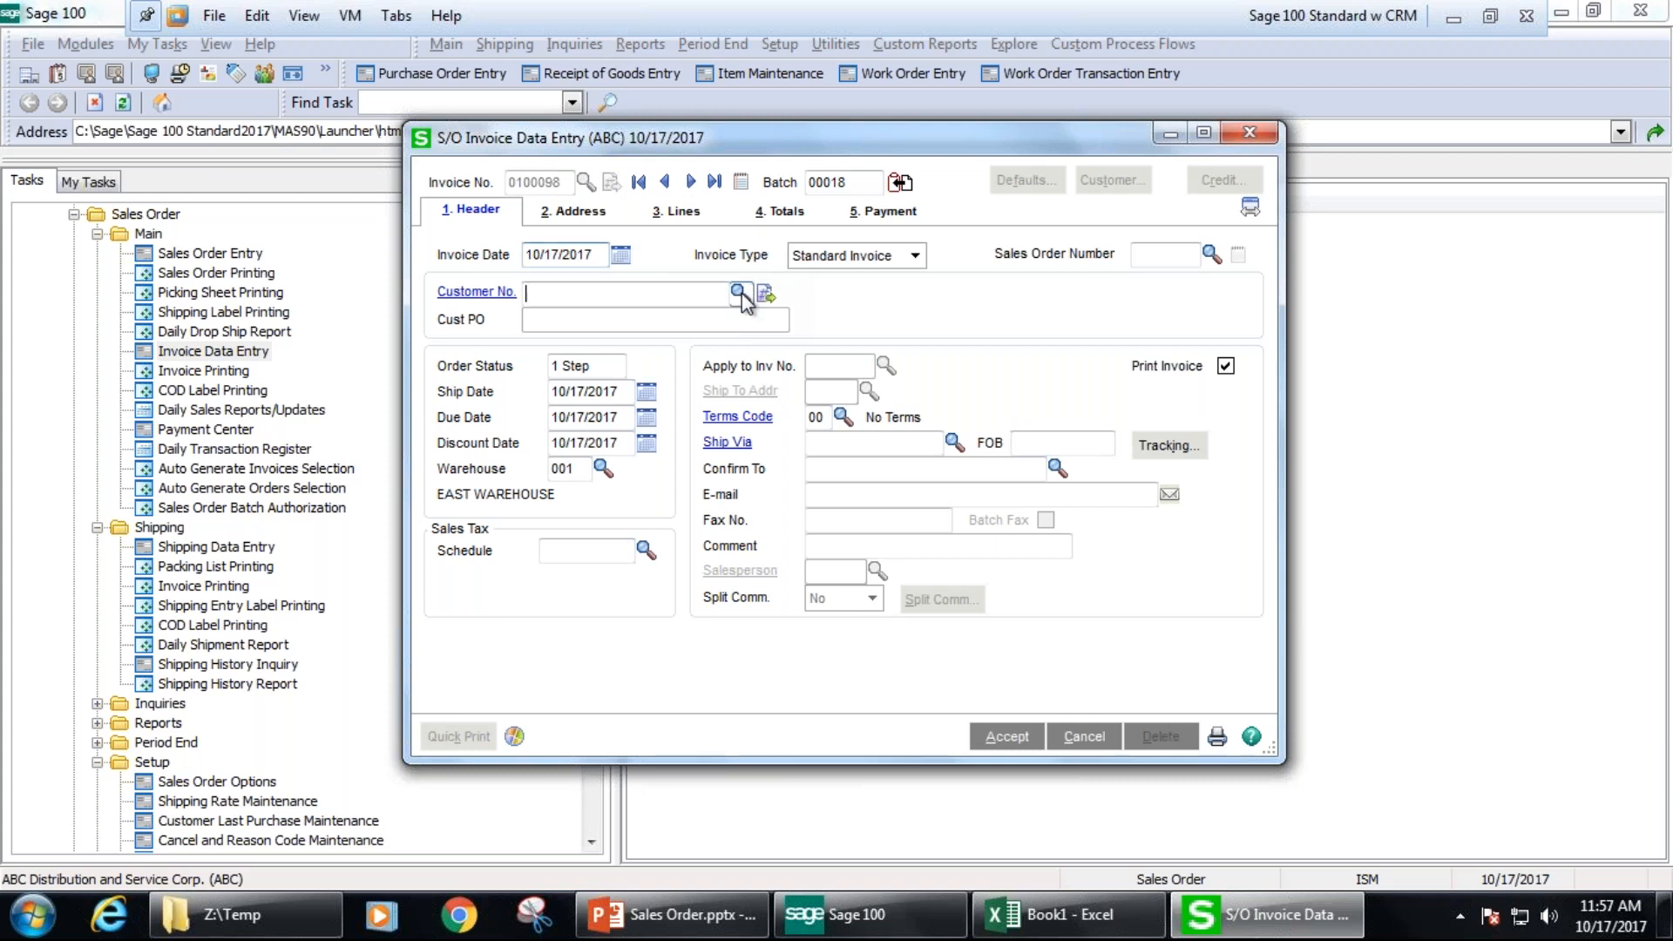
click(741, 293)
drag(1136, 348, 1150, 471)
click(755, 486)
click(959, 641)
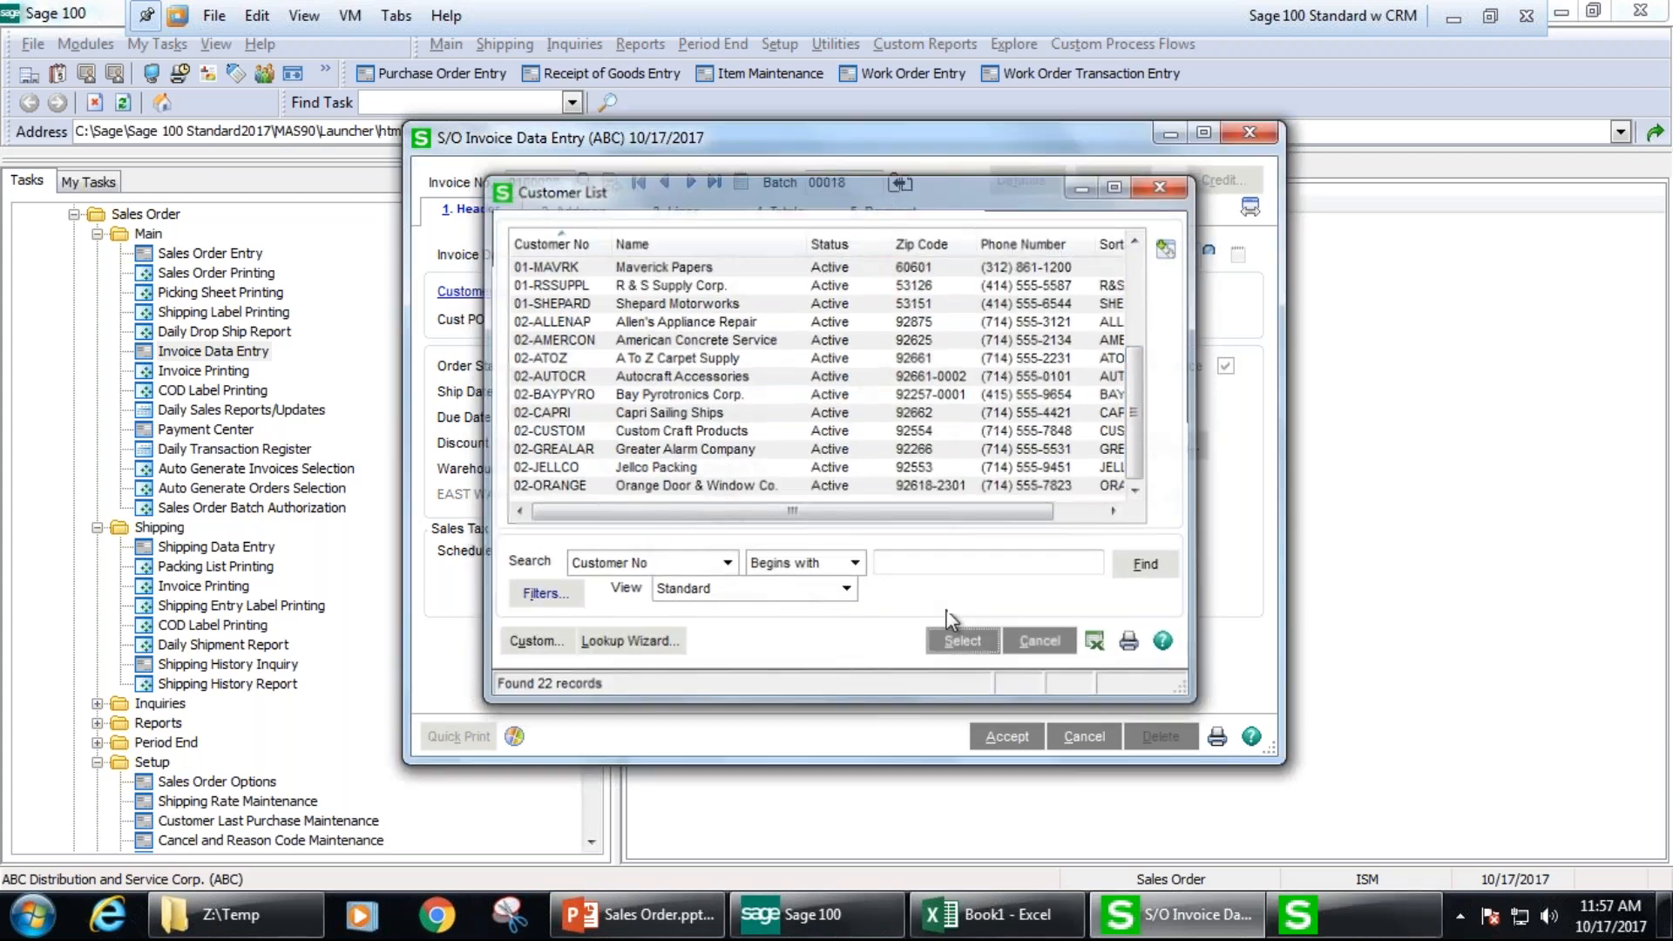
- Add an invoice line for item 1001-HON-H252 with an ordered quantity of 2 and accept the invoice
click(677, 210)
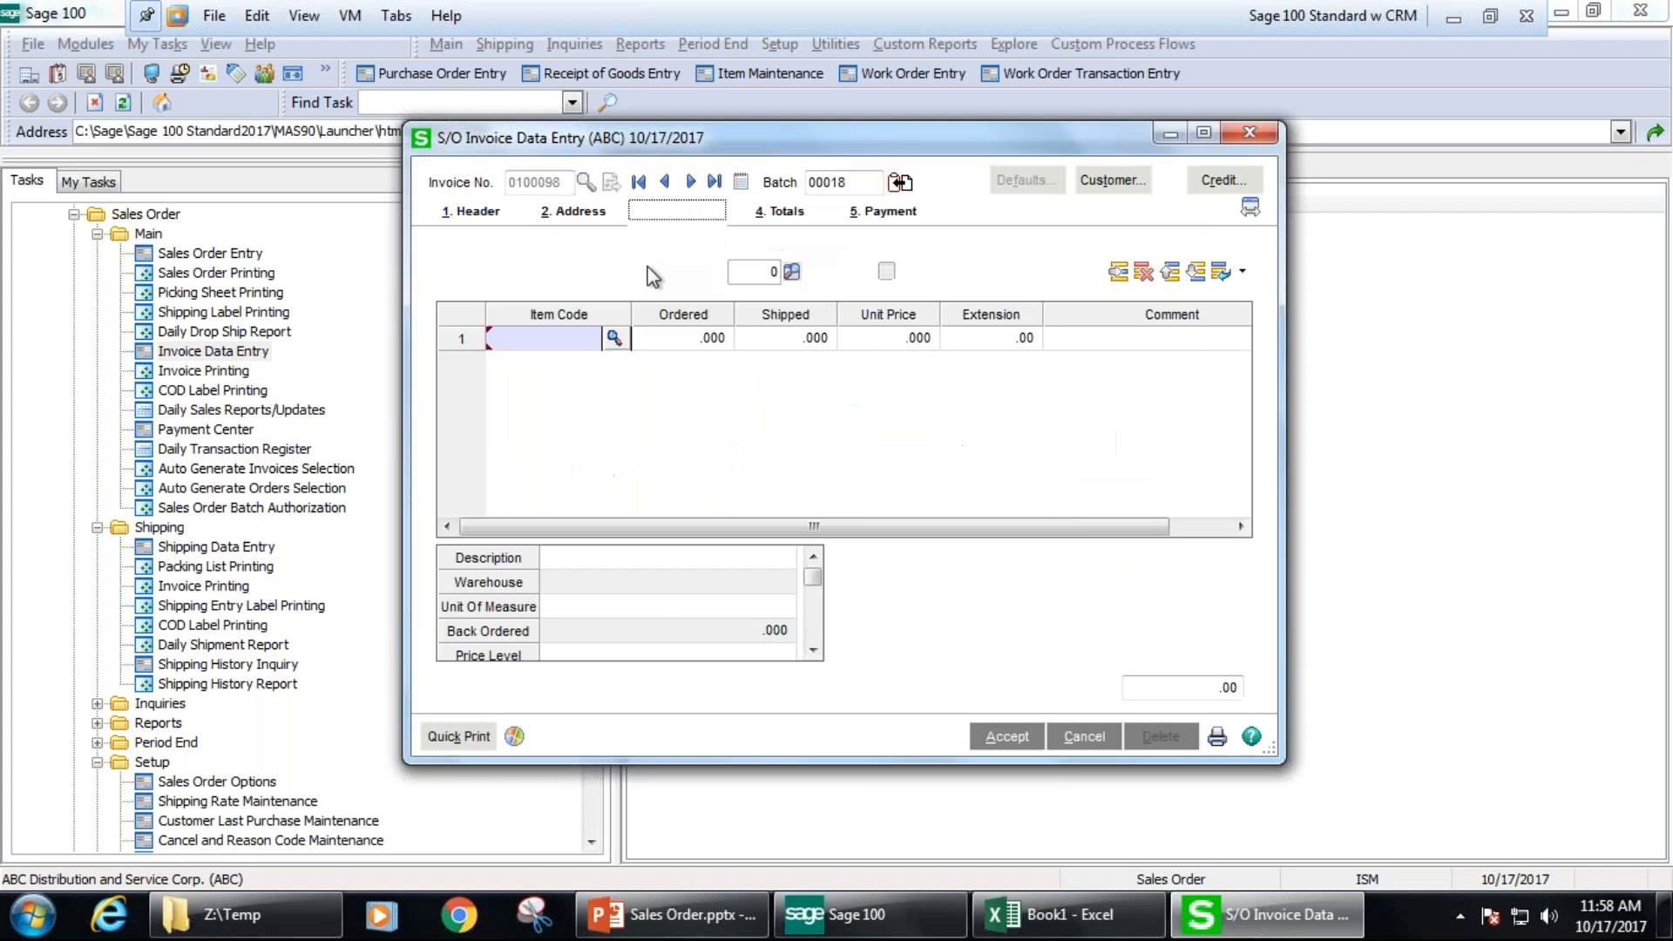
click(617, 339)
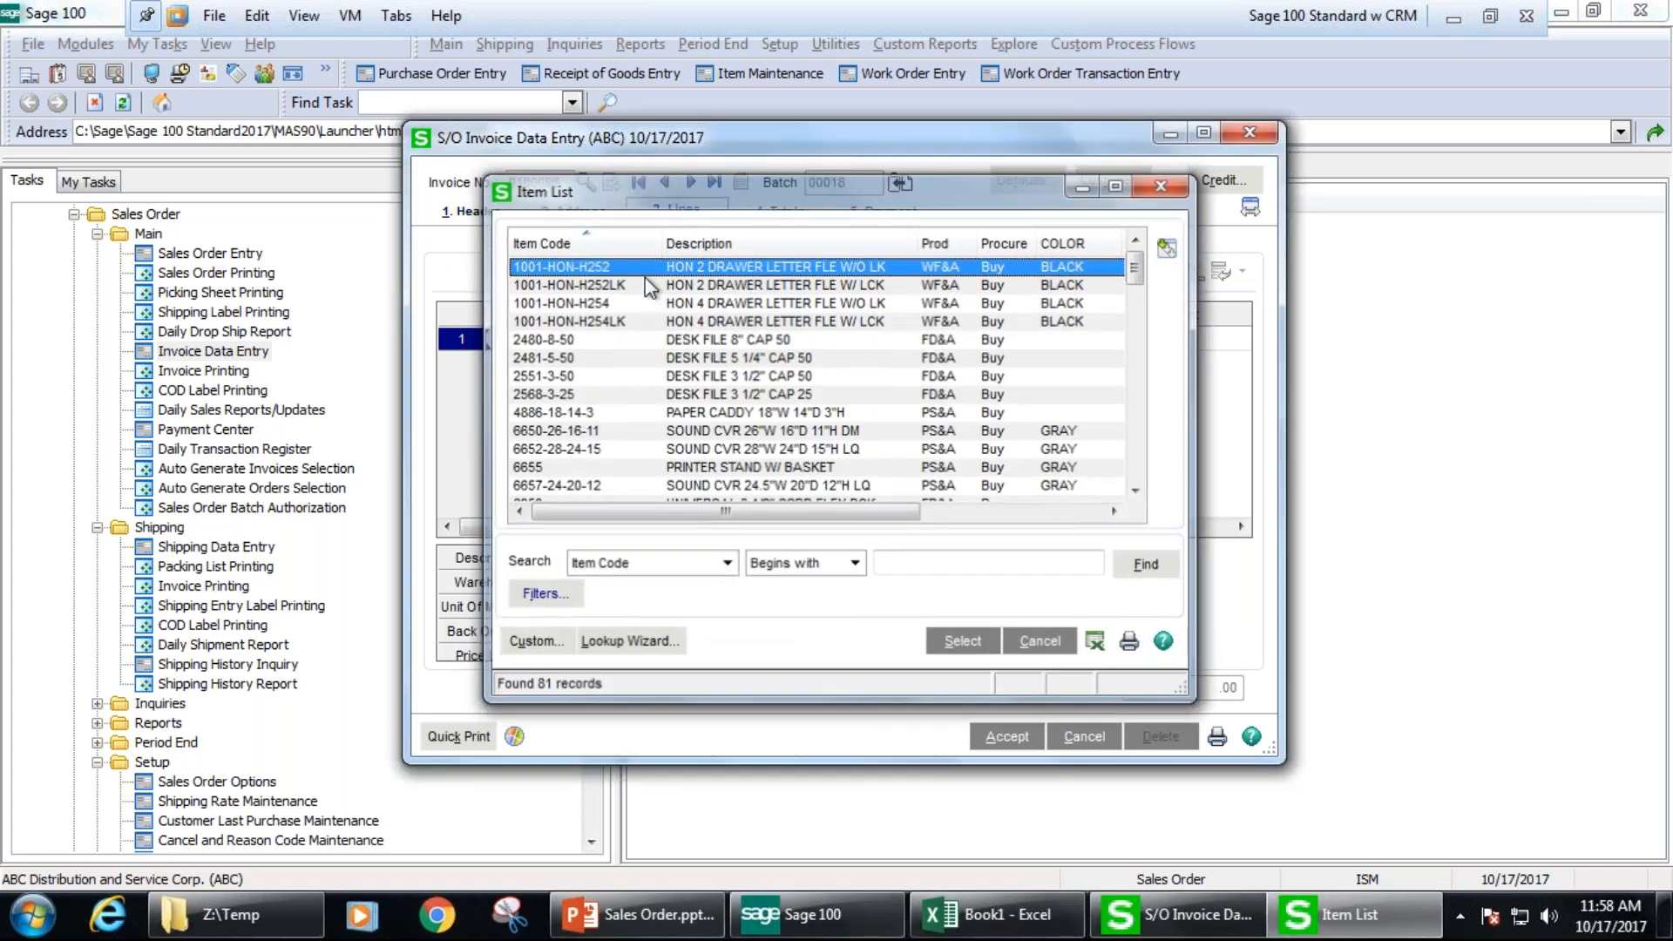
double_click(645, 277)
text(2)
key(Tab)
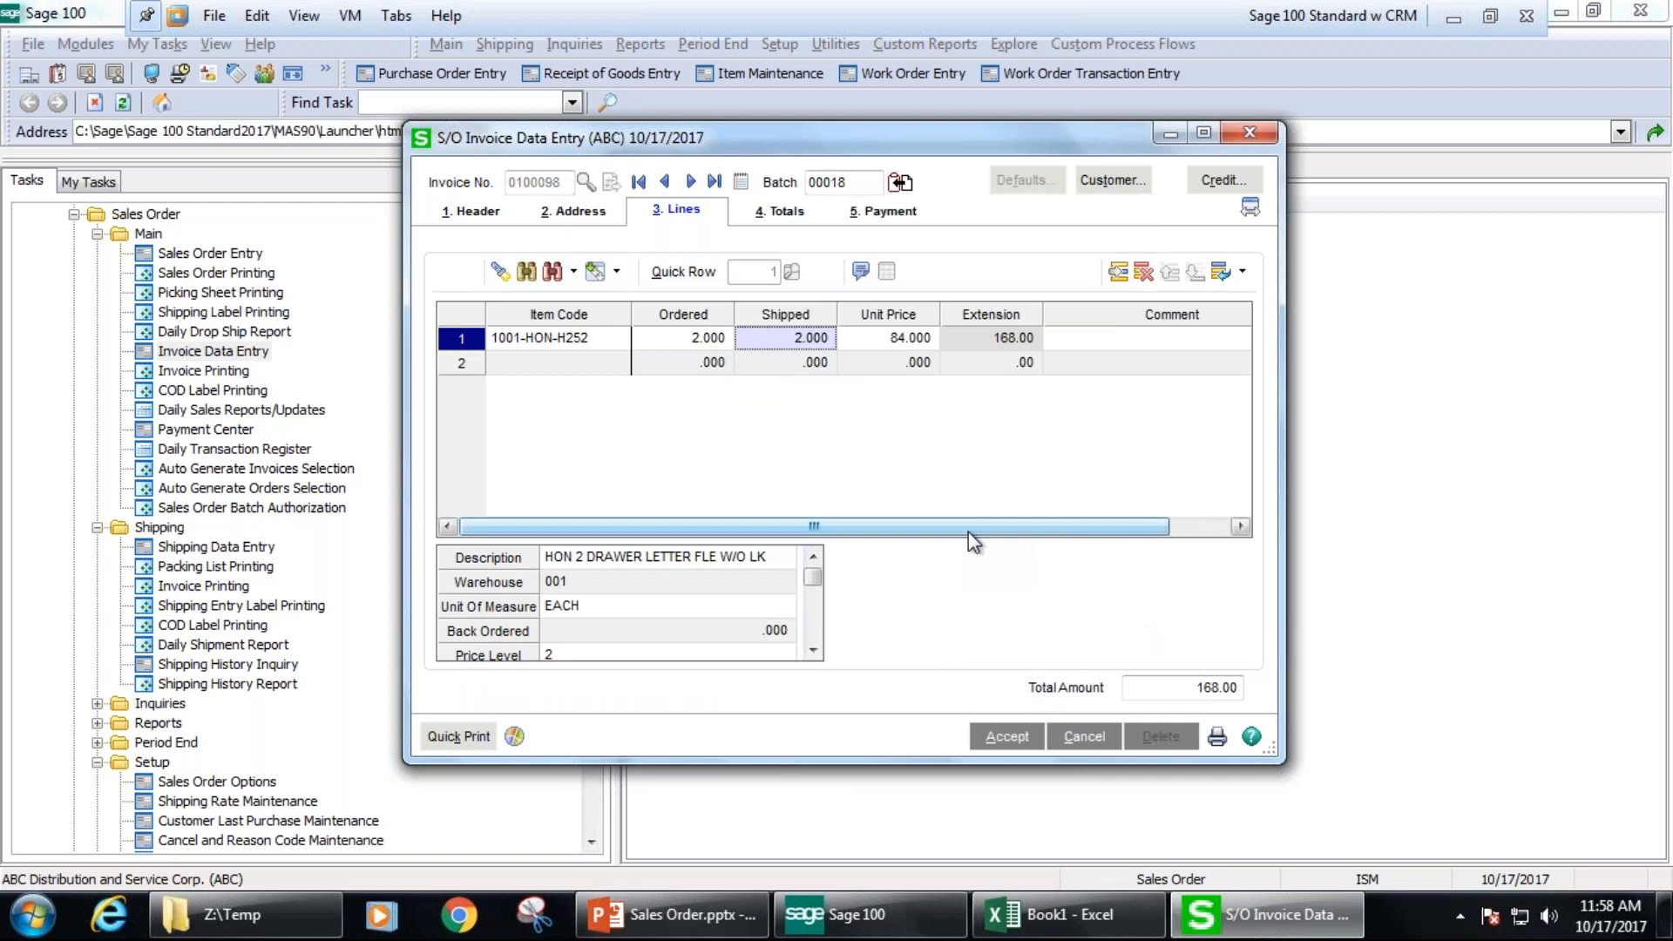
click(1007, 739)
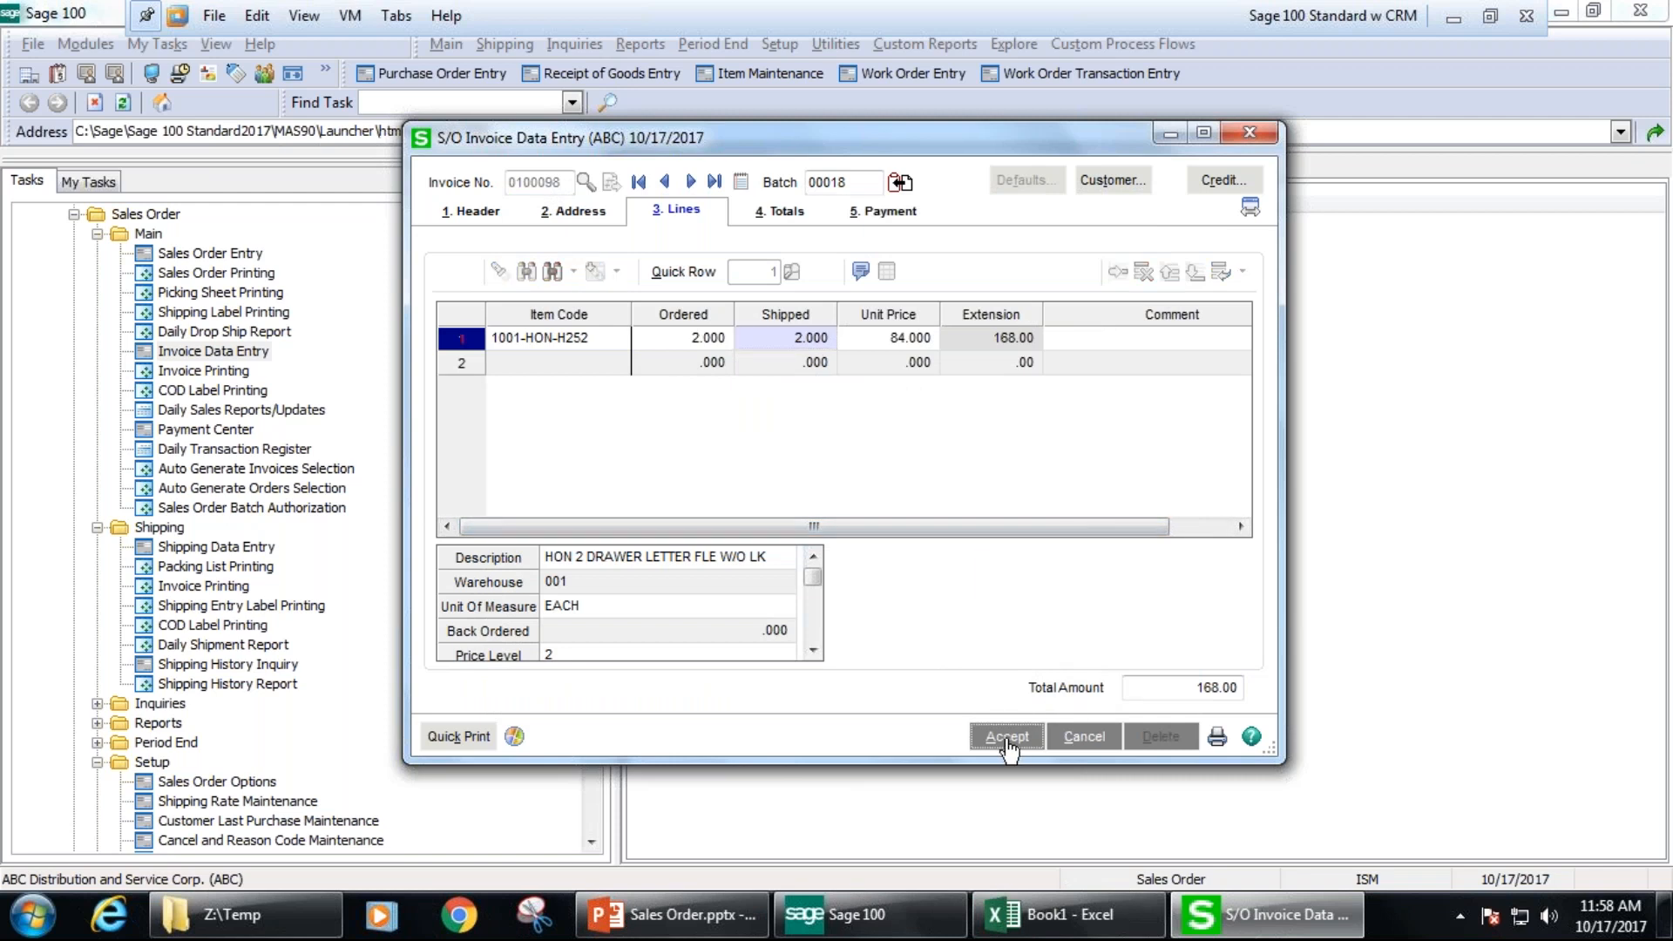
click(1008, 739)
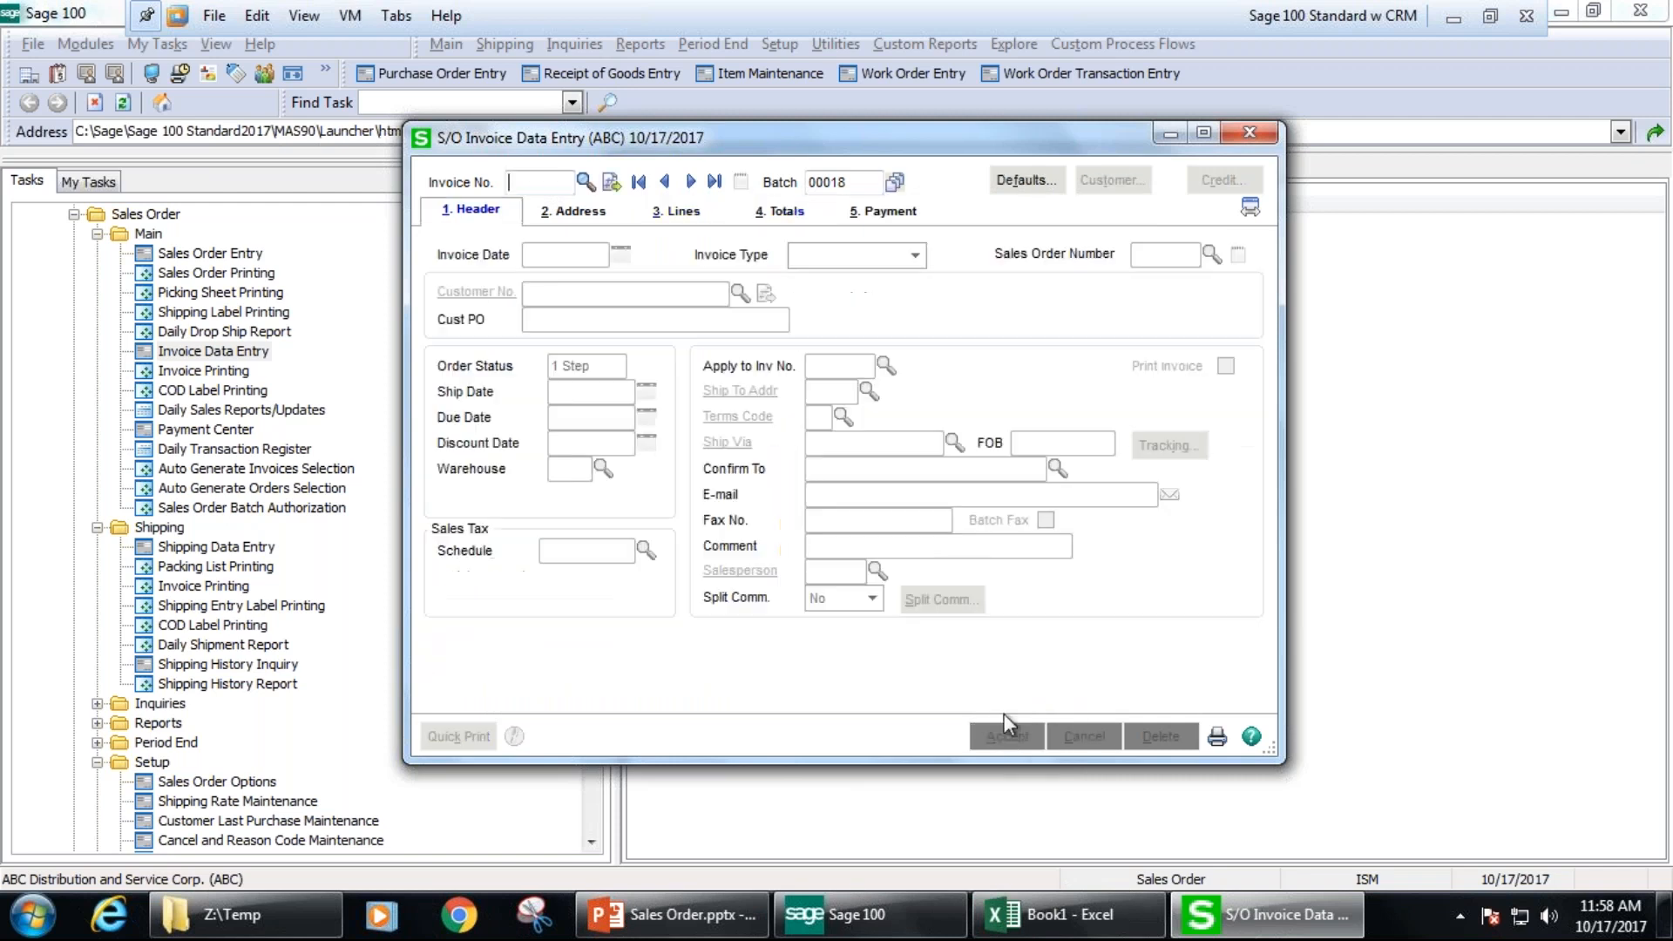
- Reopen the Orange Door & Window Co. invoice in batch 00018
click(584, 182)
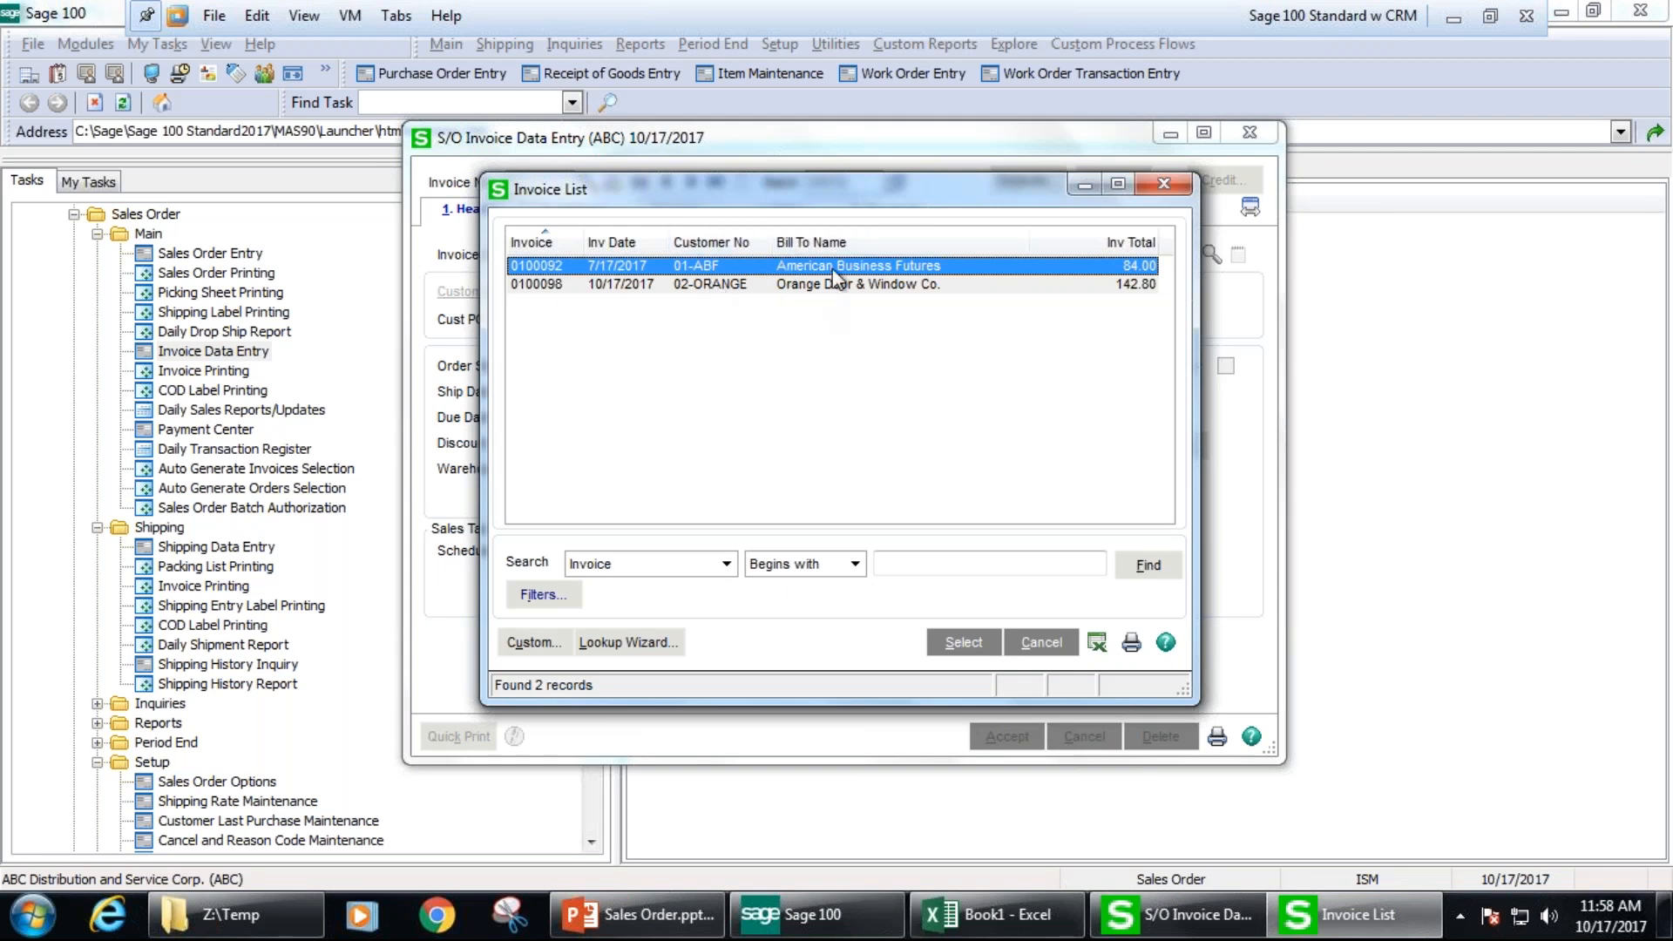
click(868, 284)
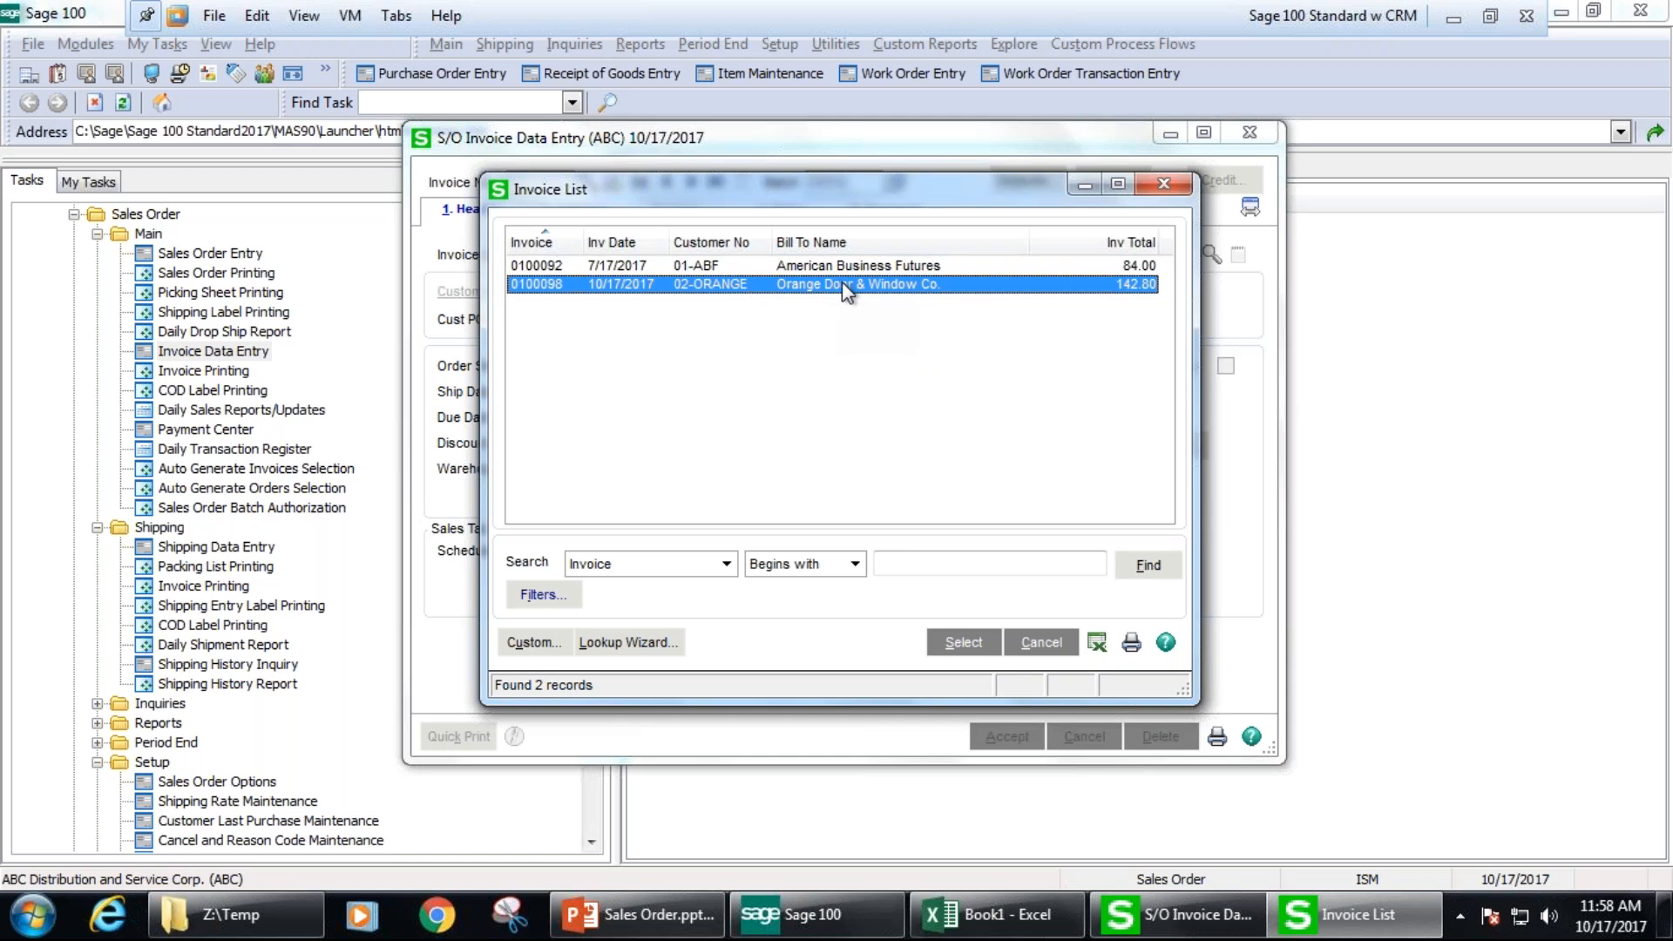
click(963, 643)
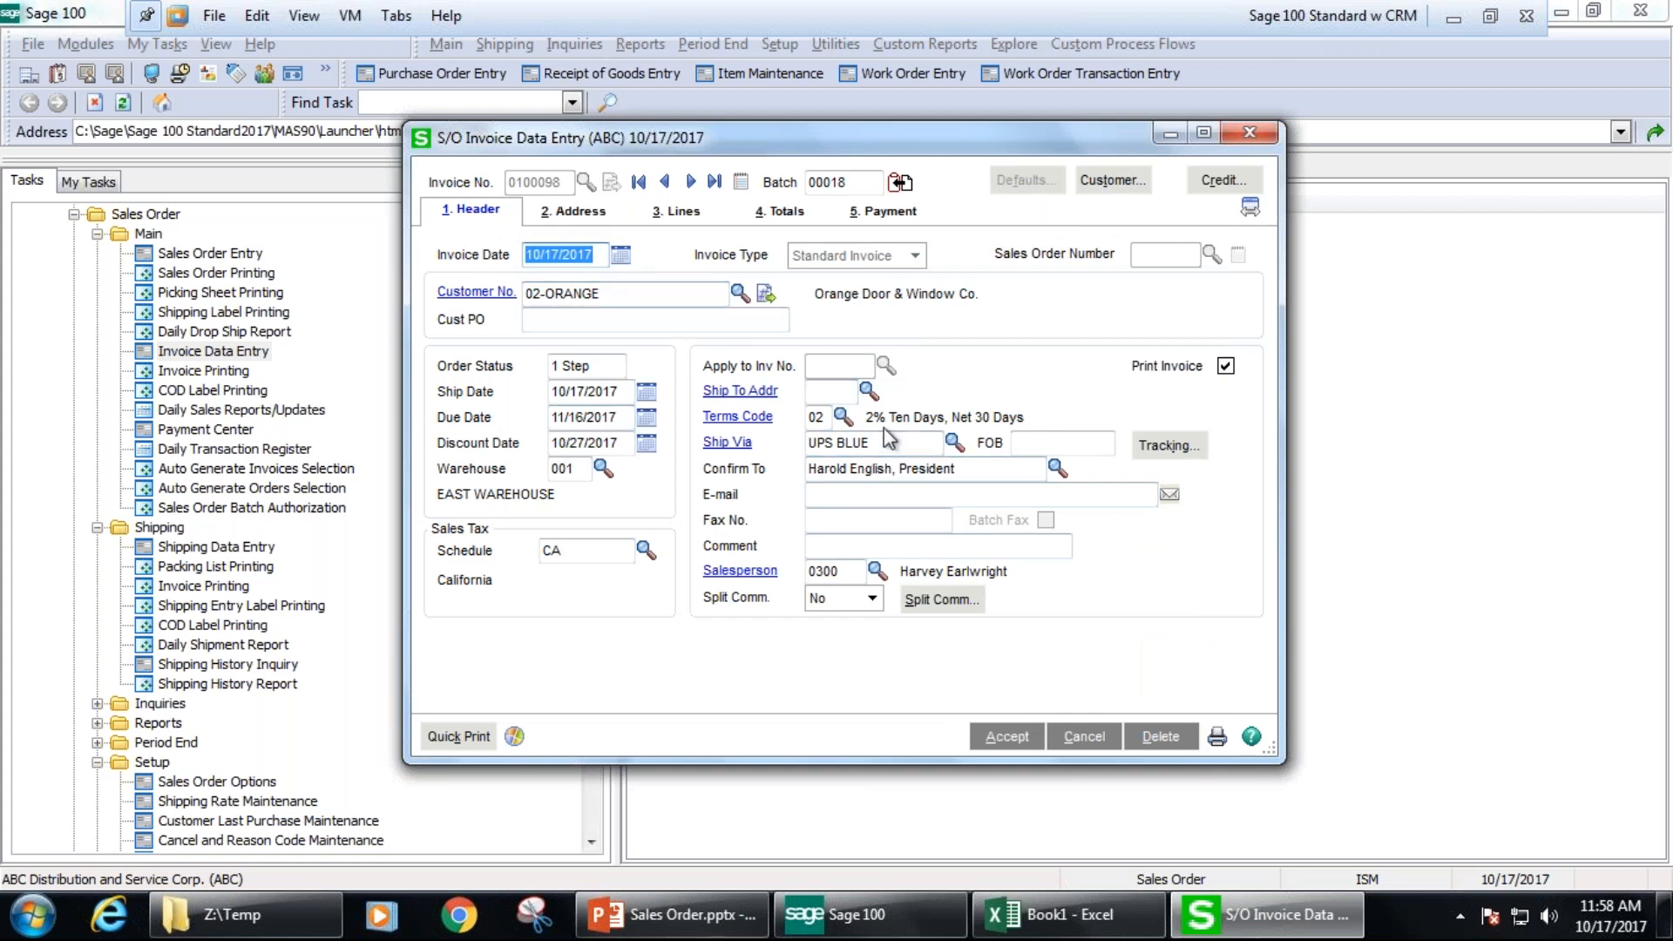
- Transfer the invoice to destination batch 00021 and check the list of invoices in batch 00018
click(898, 182)
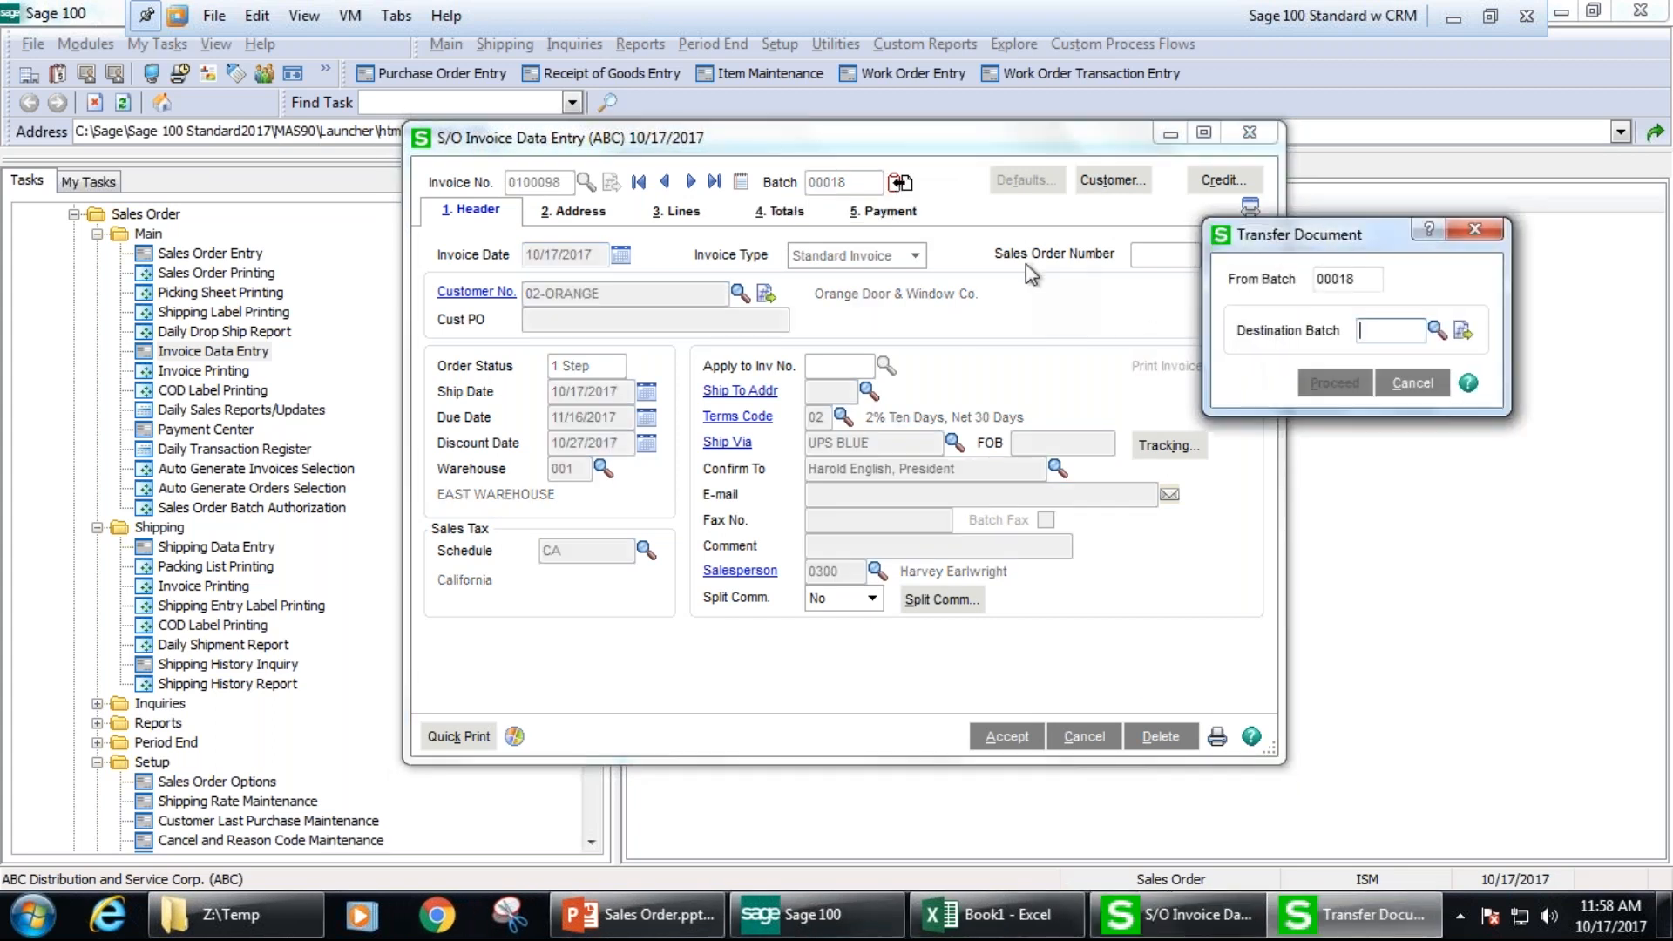
click(1436, 331)
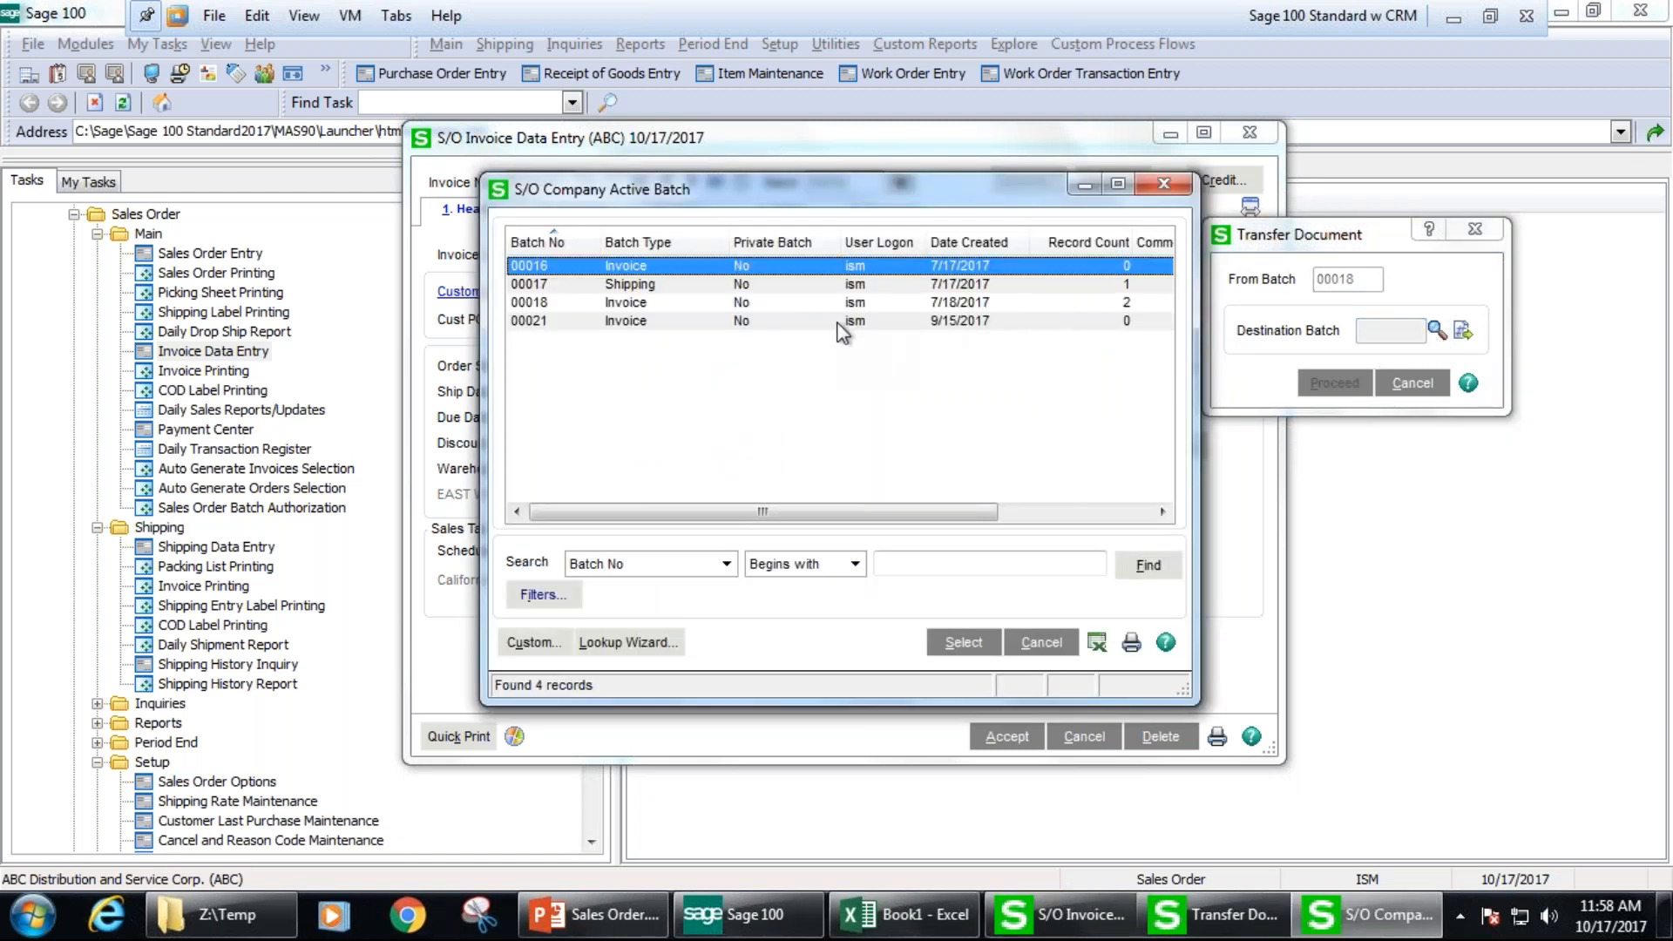
click(851, 321)
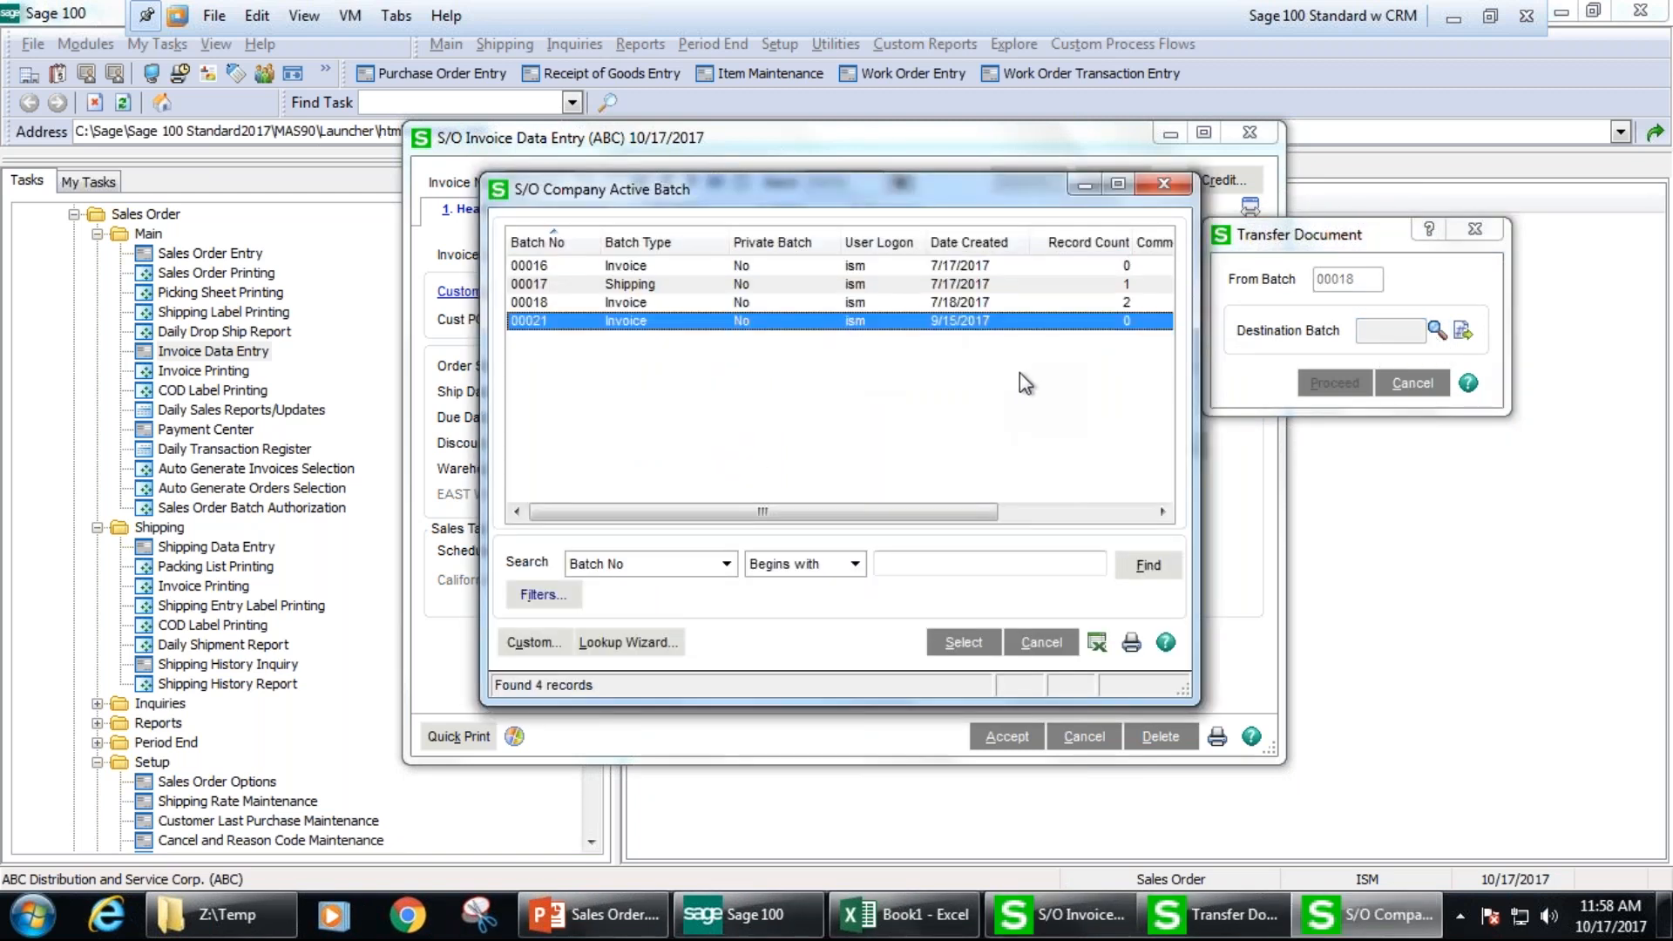
click(964, 642)
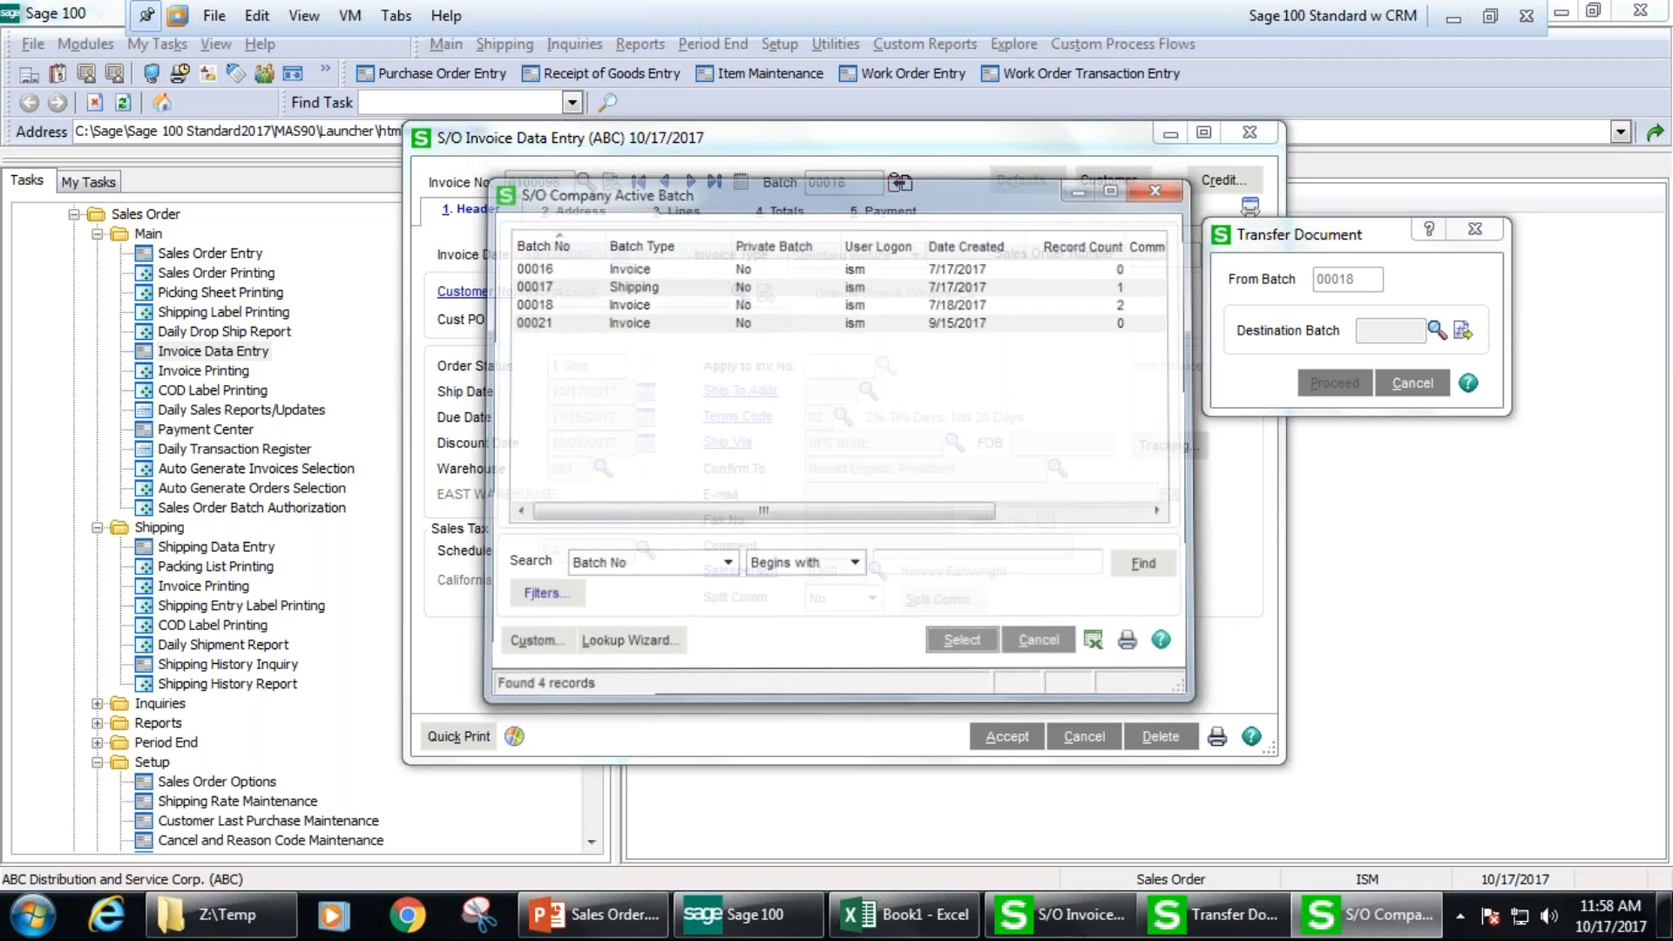
click(1334, 384)
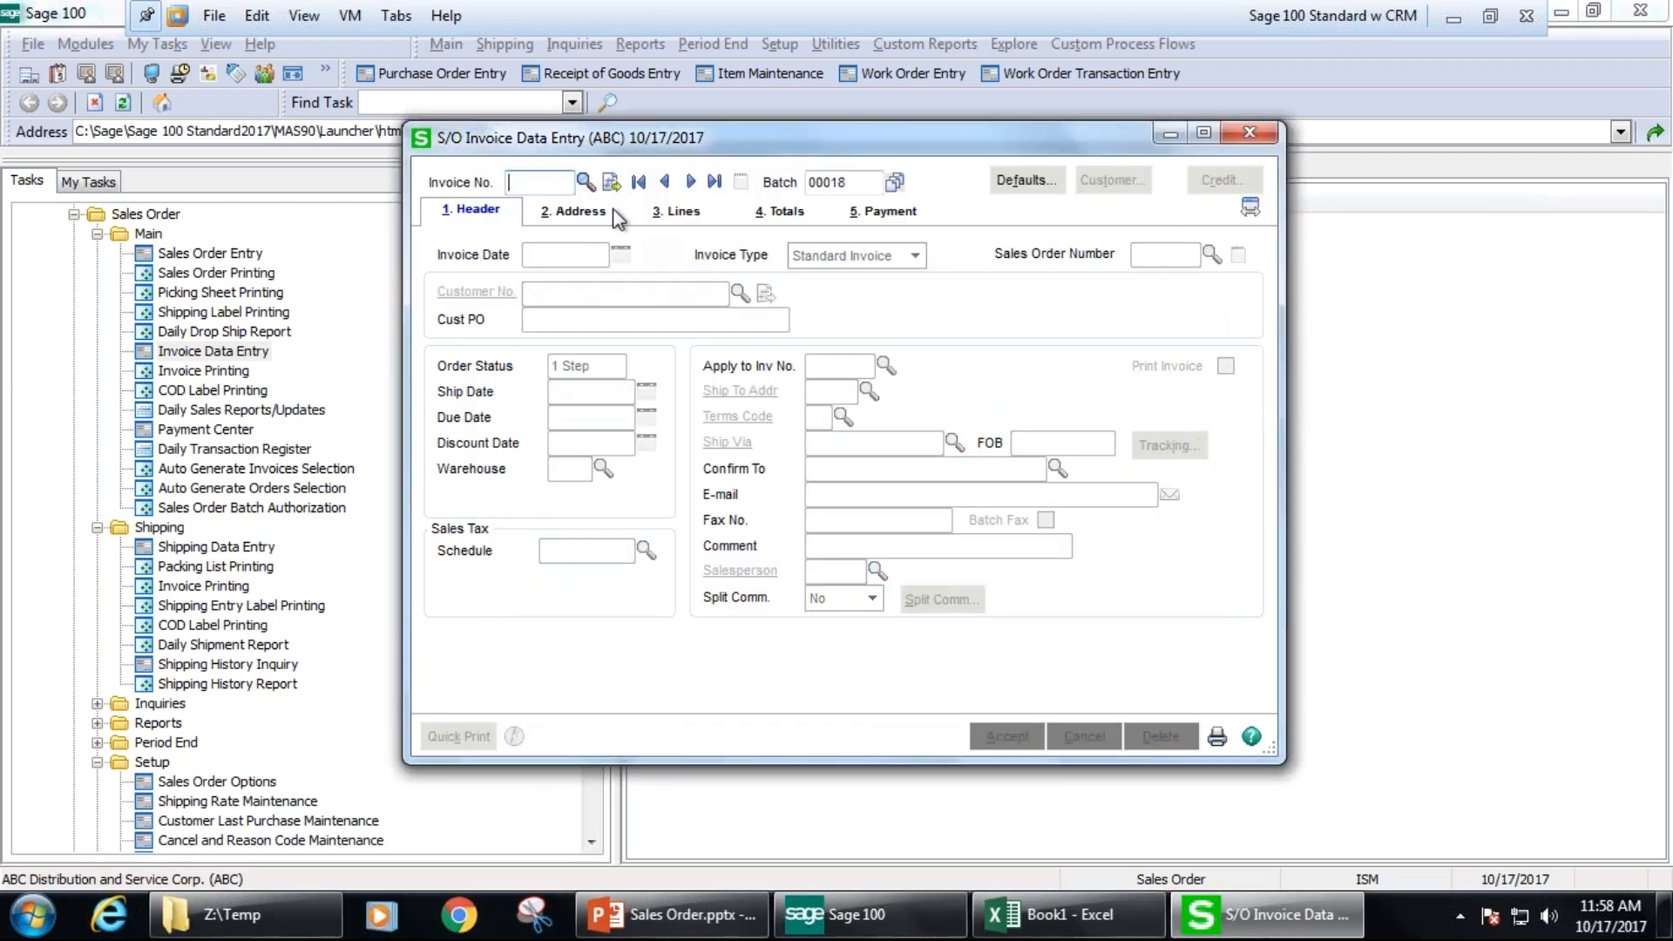
click(585, 182)
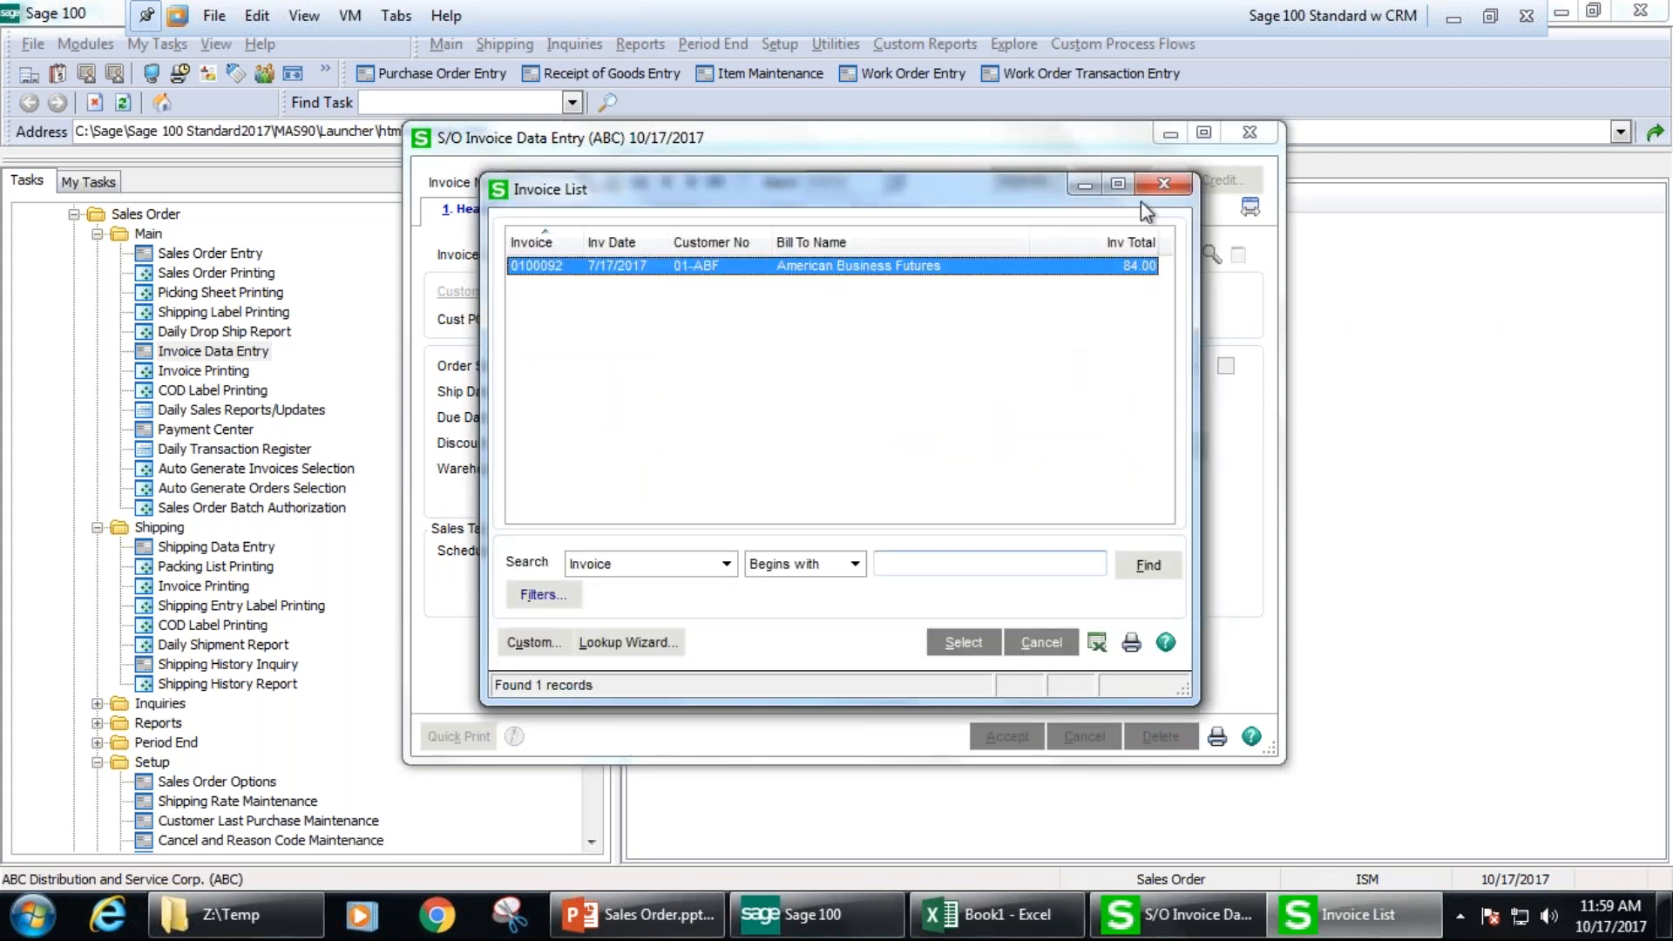
- Close the invoice list for batch 00018 and switch Invoice Data Entry to batch 00021
click(1161, 187)
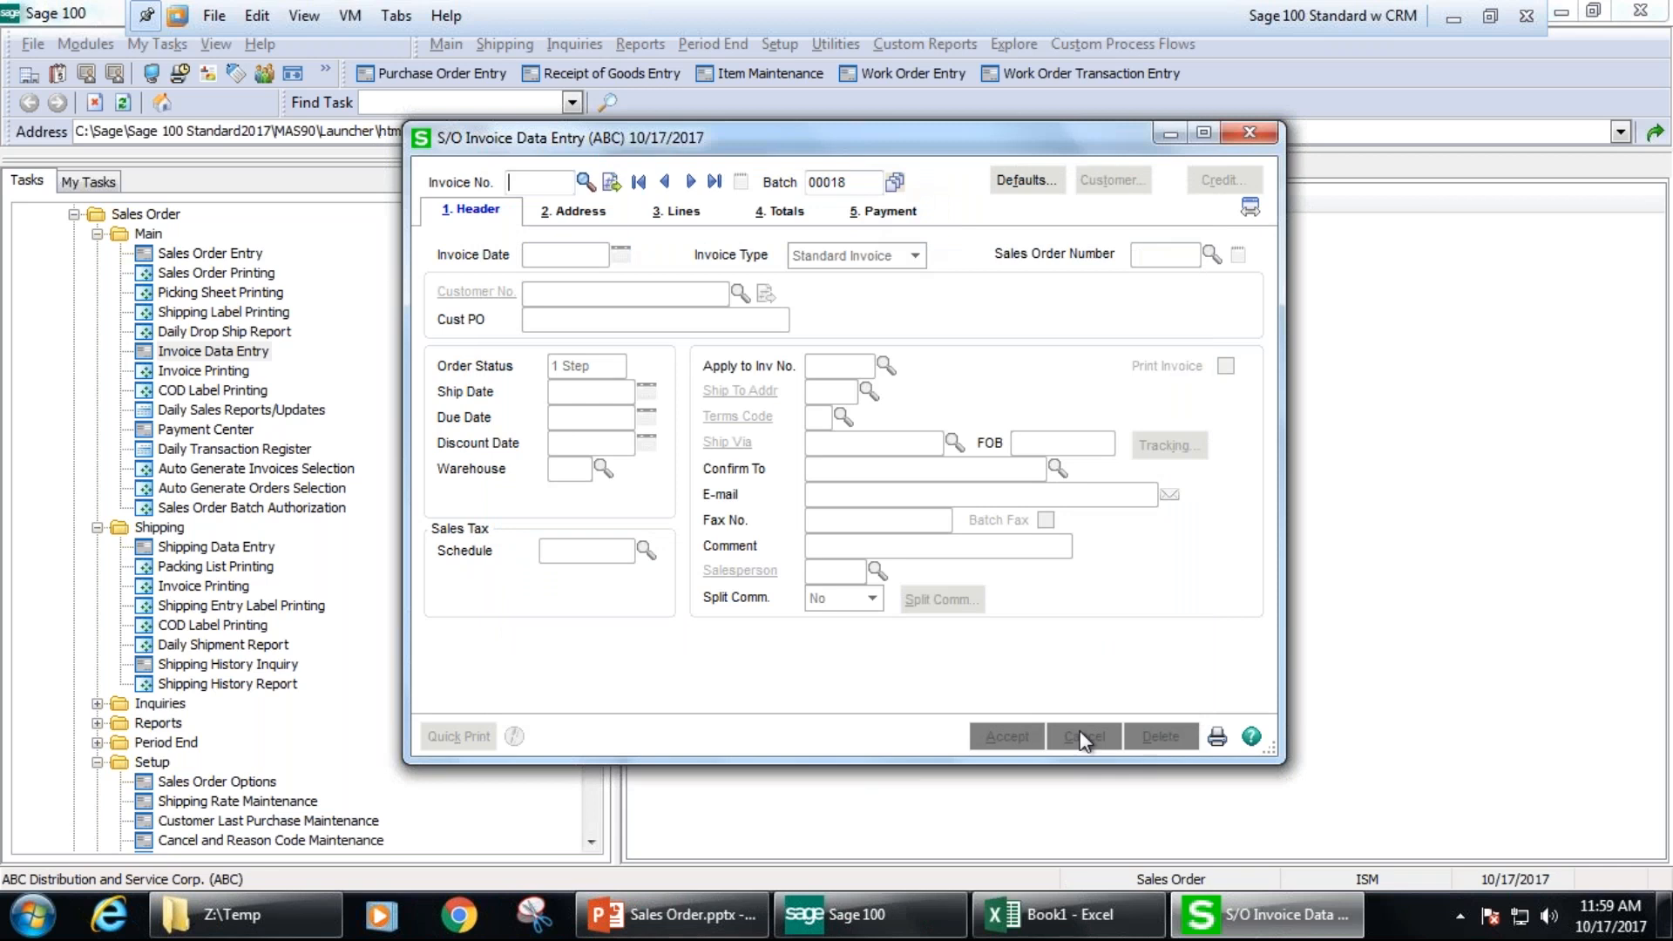
click(895, 181)
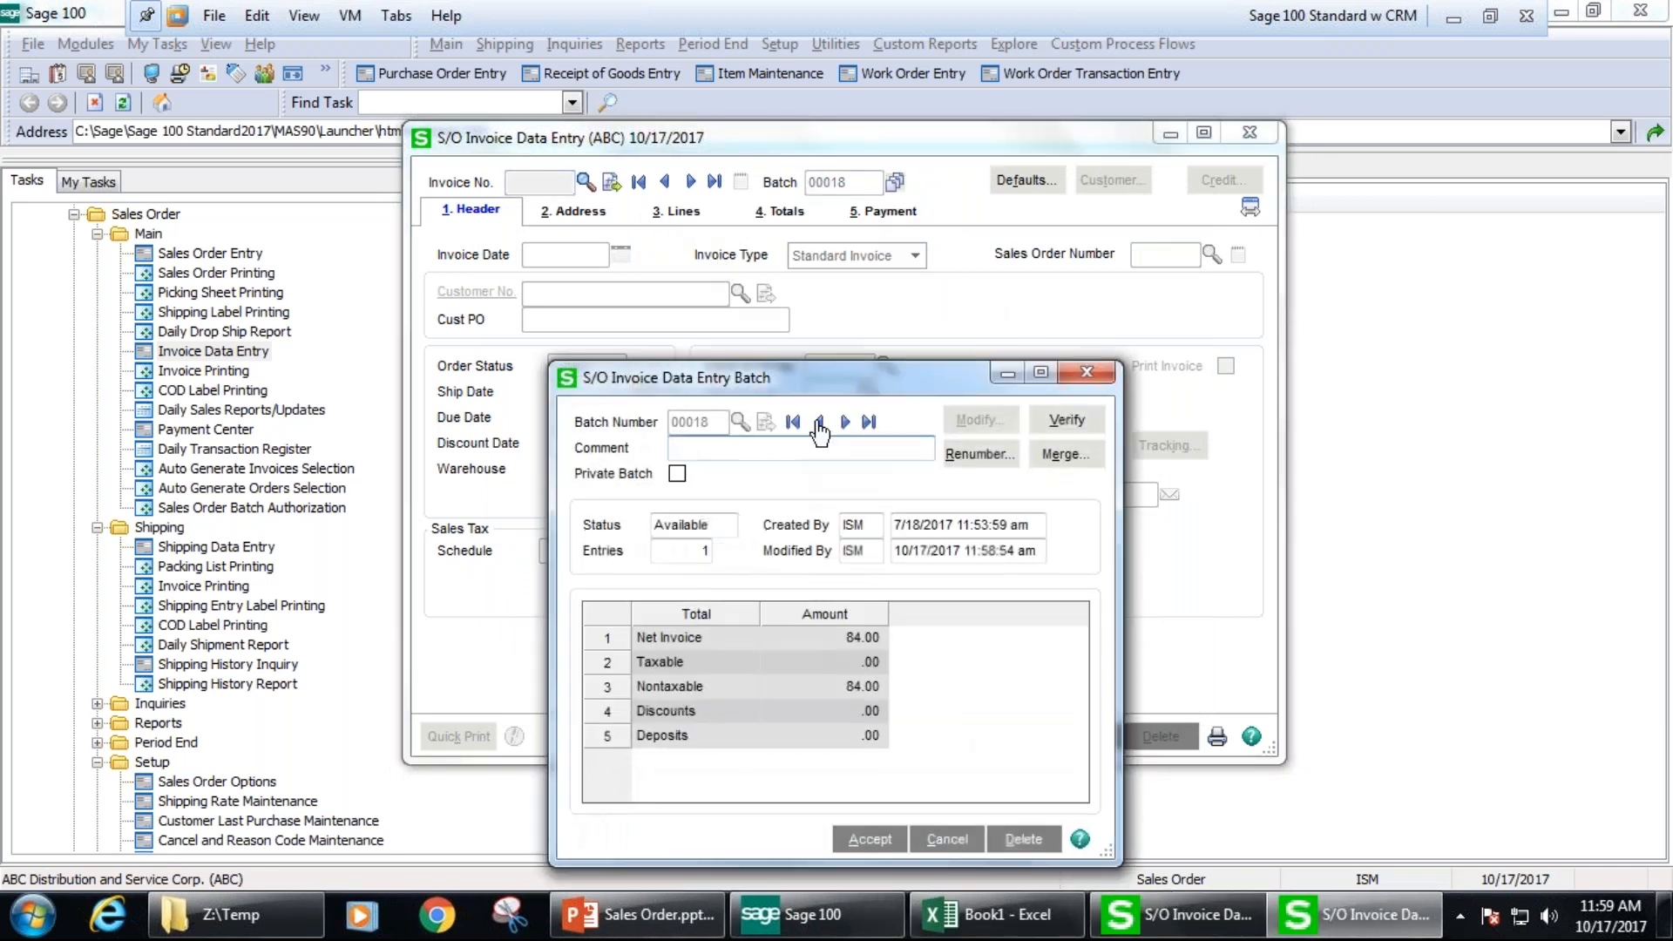
click(949, 839)
click(739, 421)
click(562, 321)
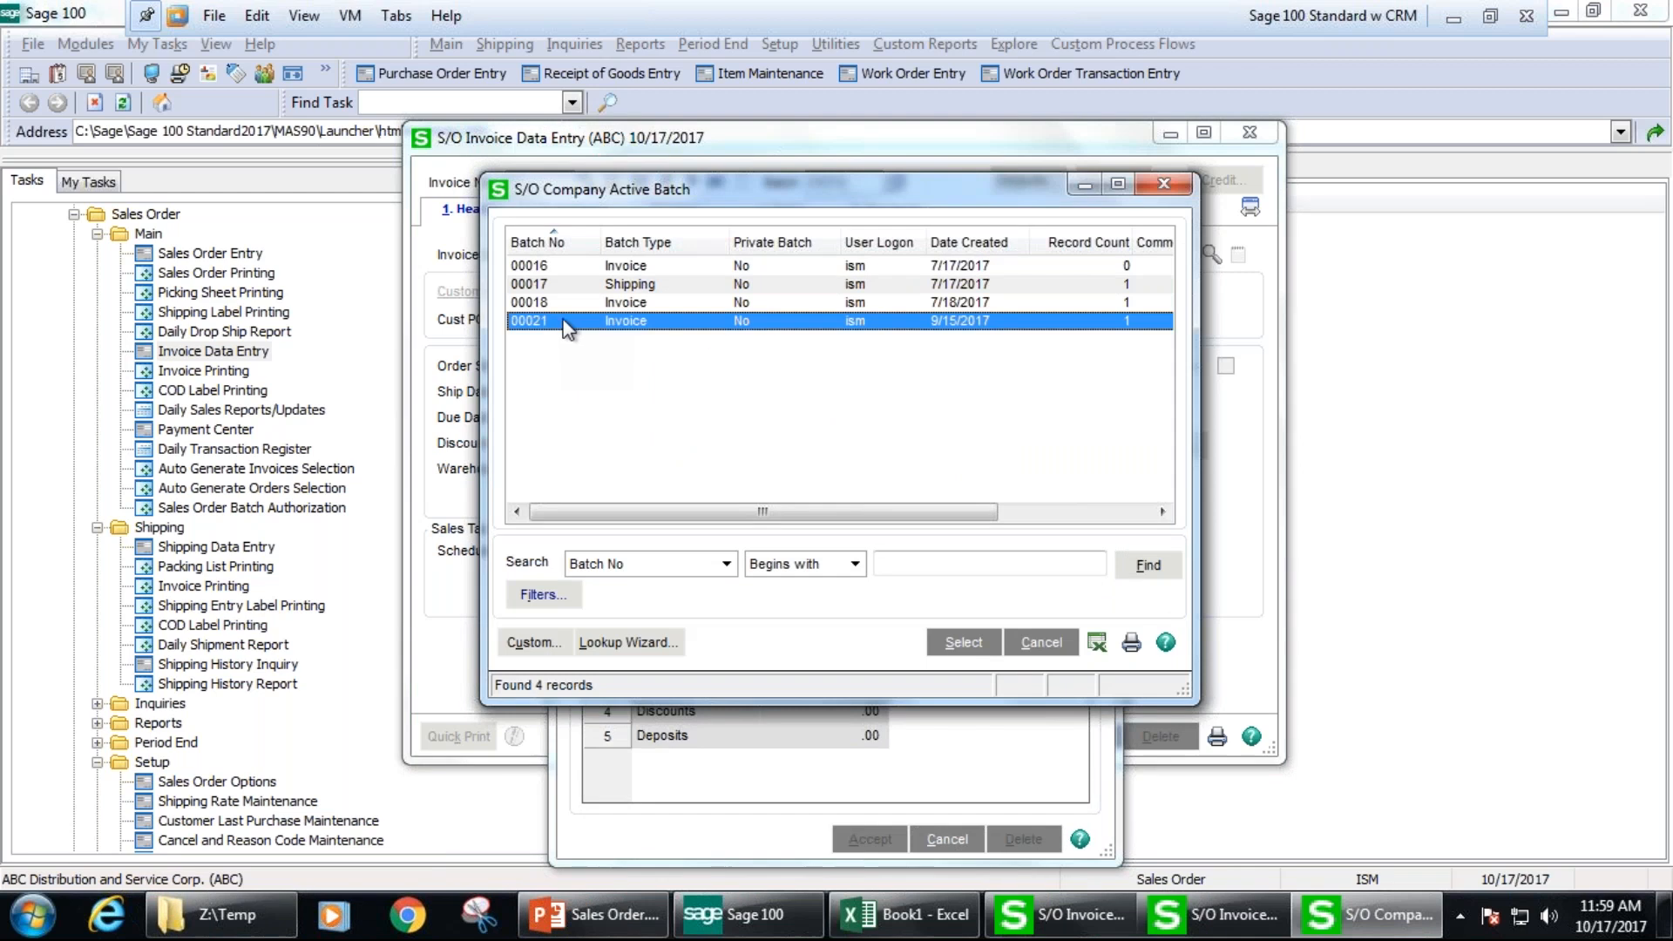
click(961, 649)
click(870, 839)
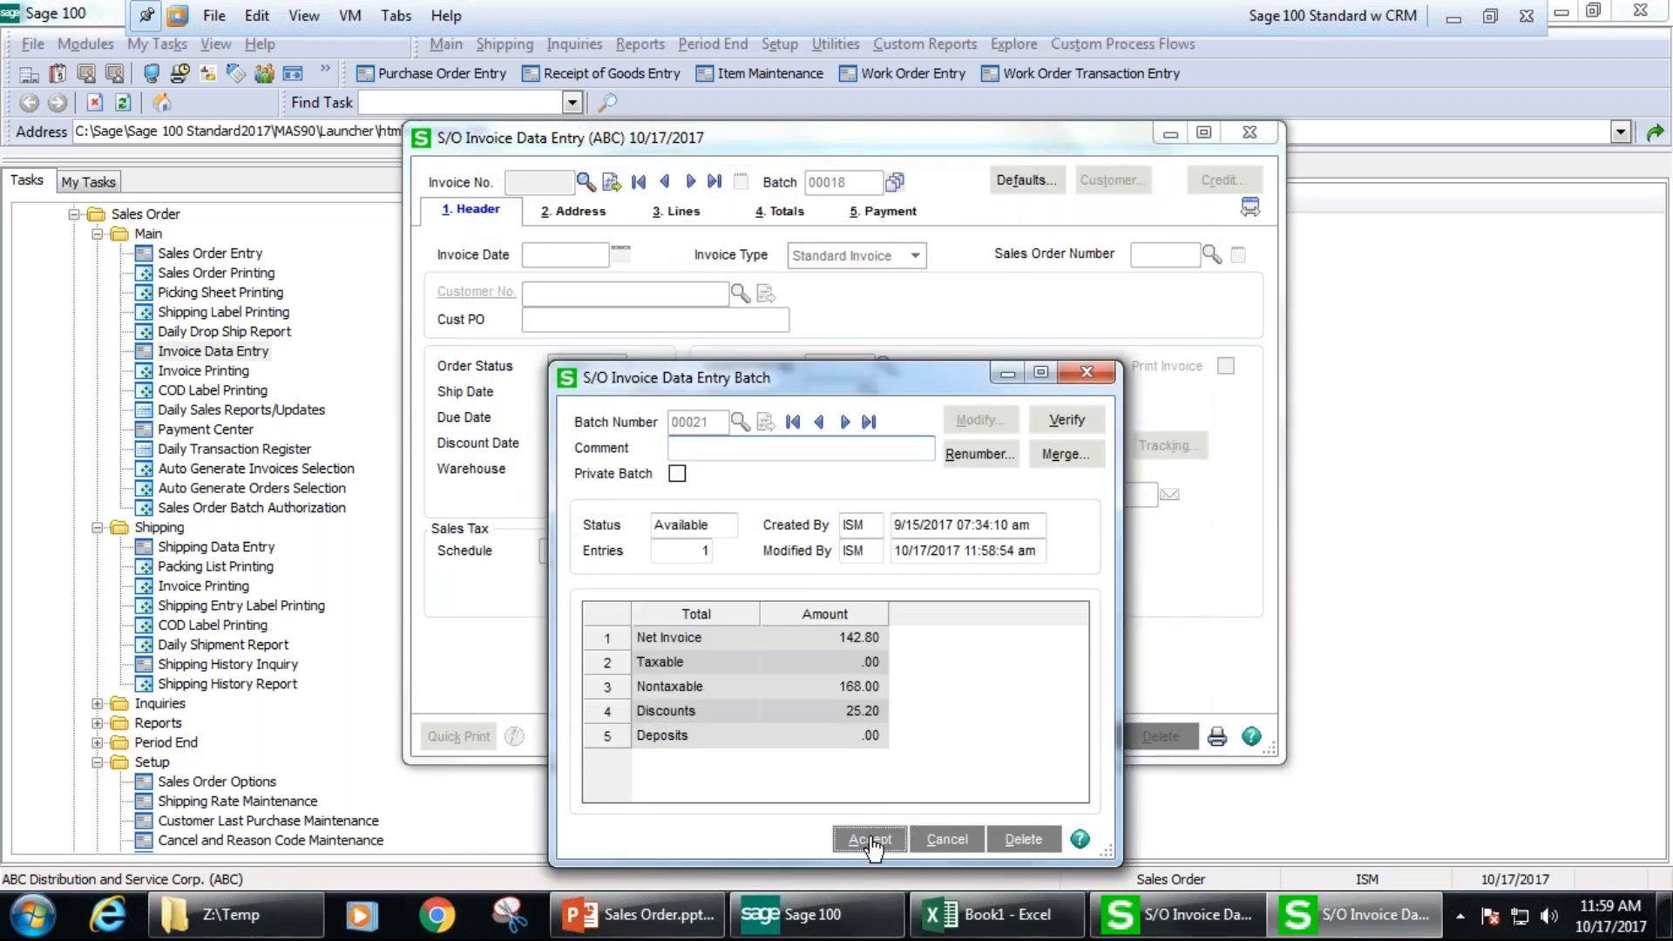
- Open the Orange Door & Window Co. invoice in batch 00021 to check it, and close Invoice Data Entry
click(585, 182)
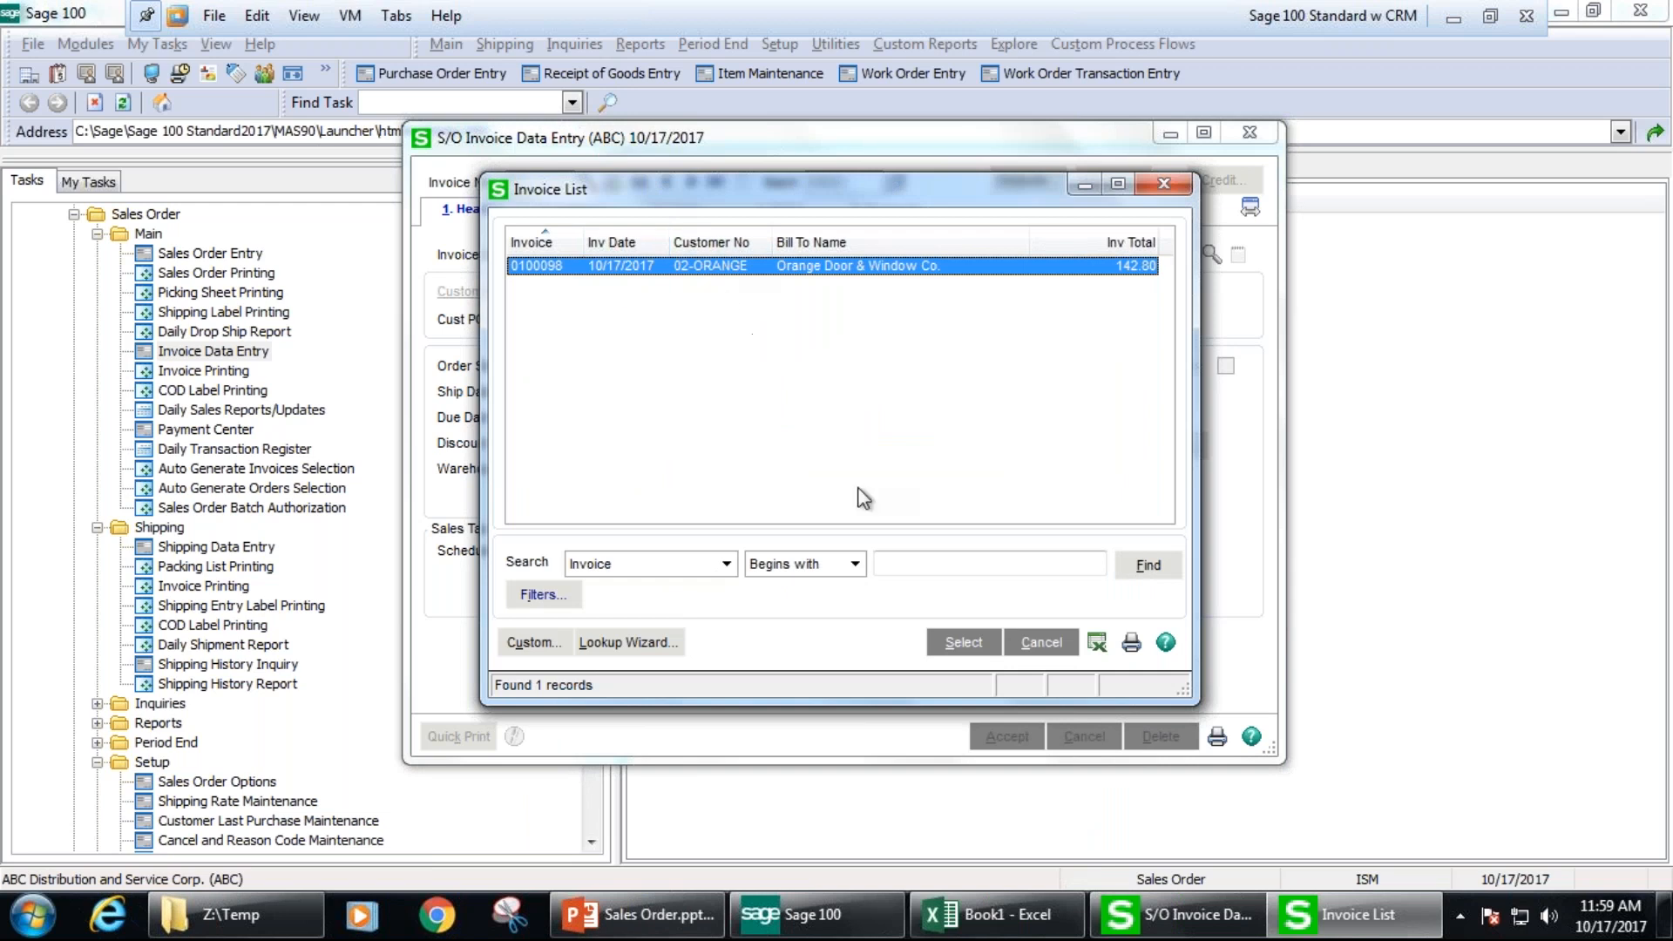
click(961, 644)
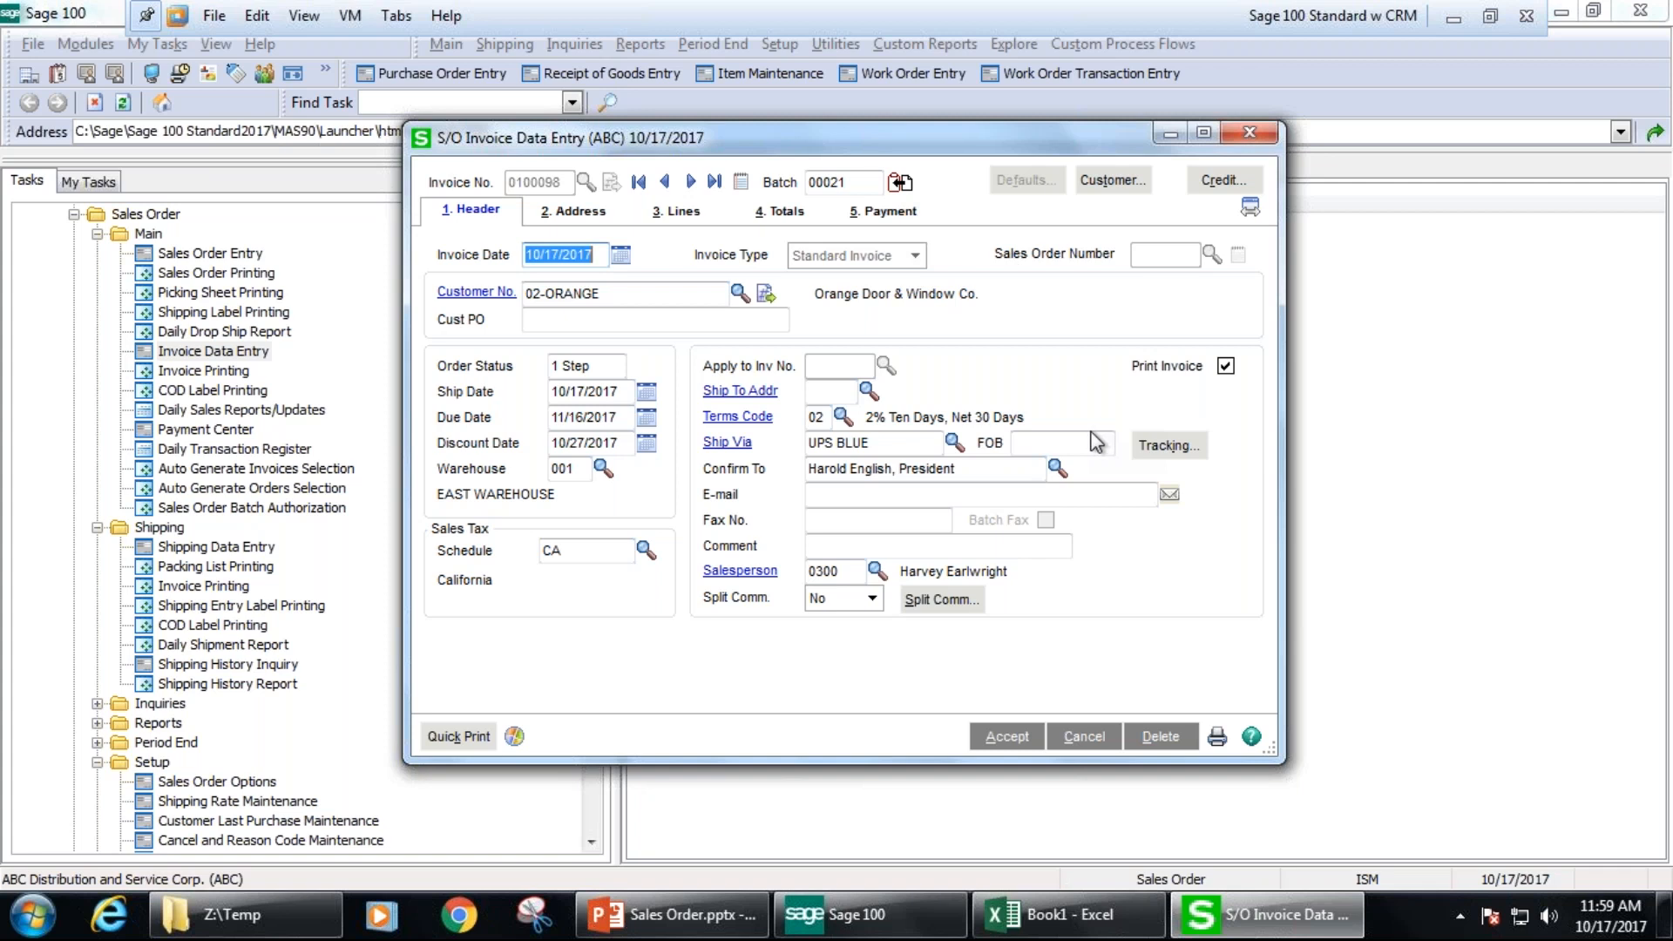
click(1249, 136)
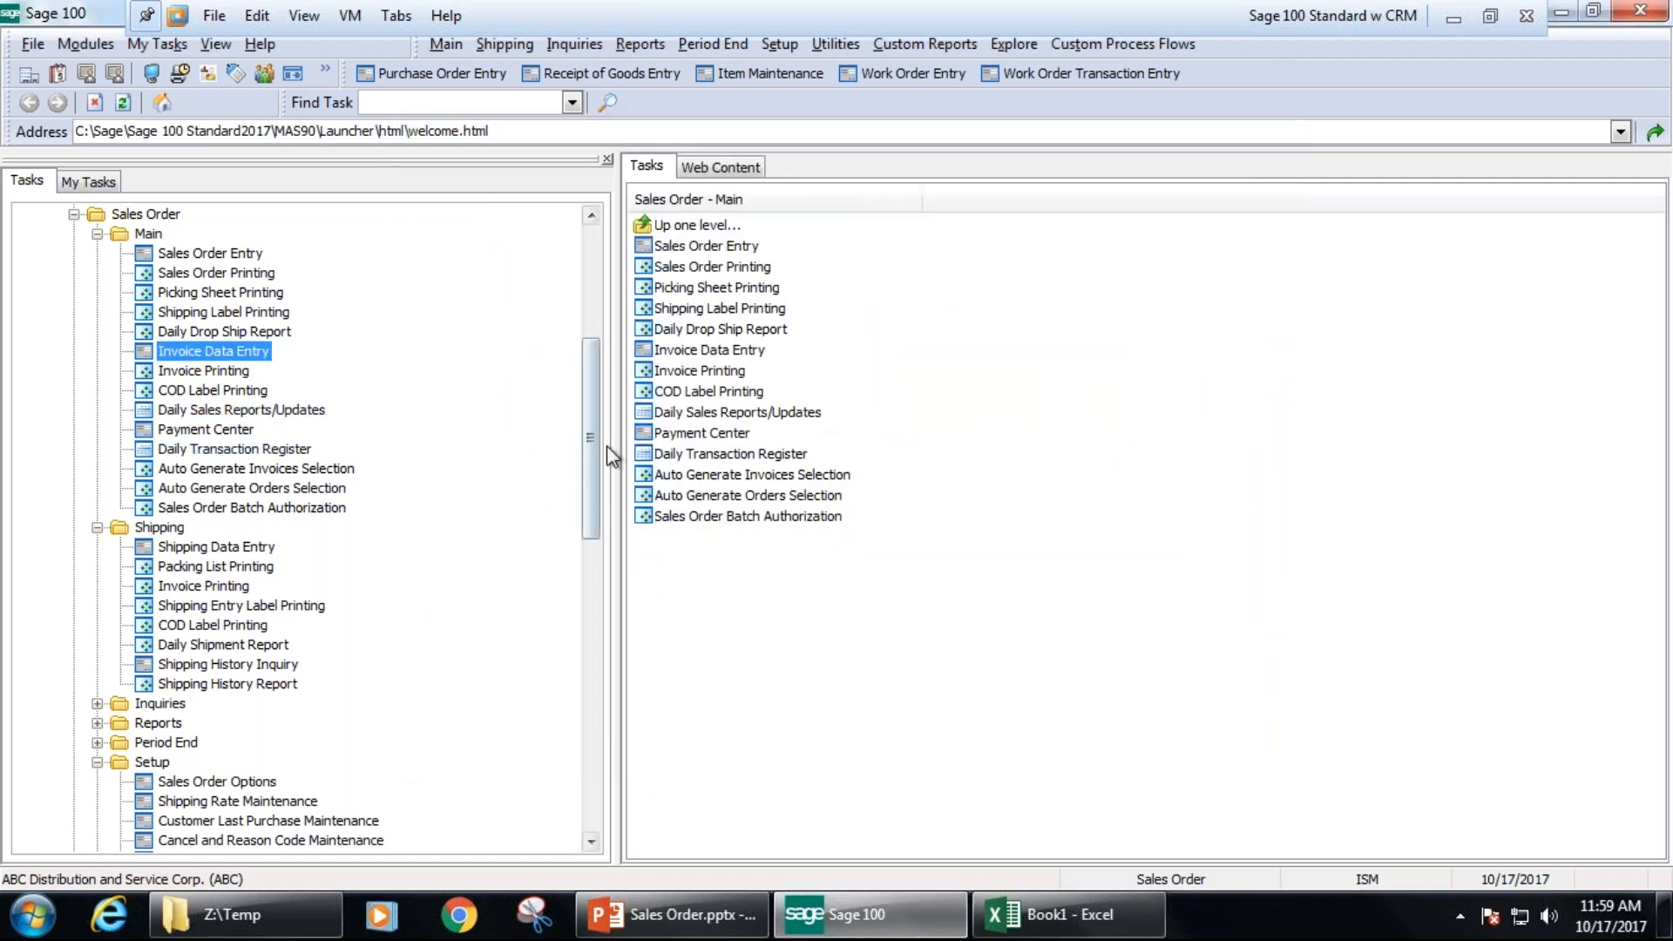
- Collapse the Main, Shipping and Setup folders under Sales Order and the Main and Setup folders under Purchase Order
click(96, 234)
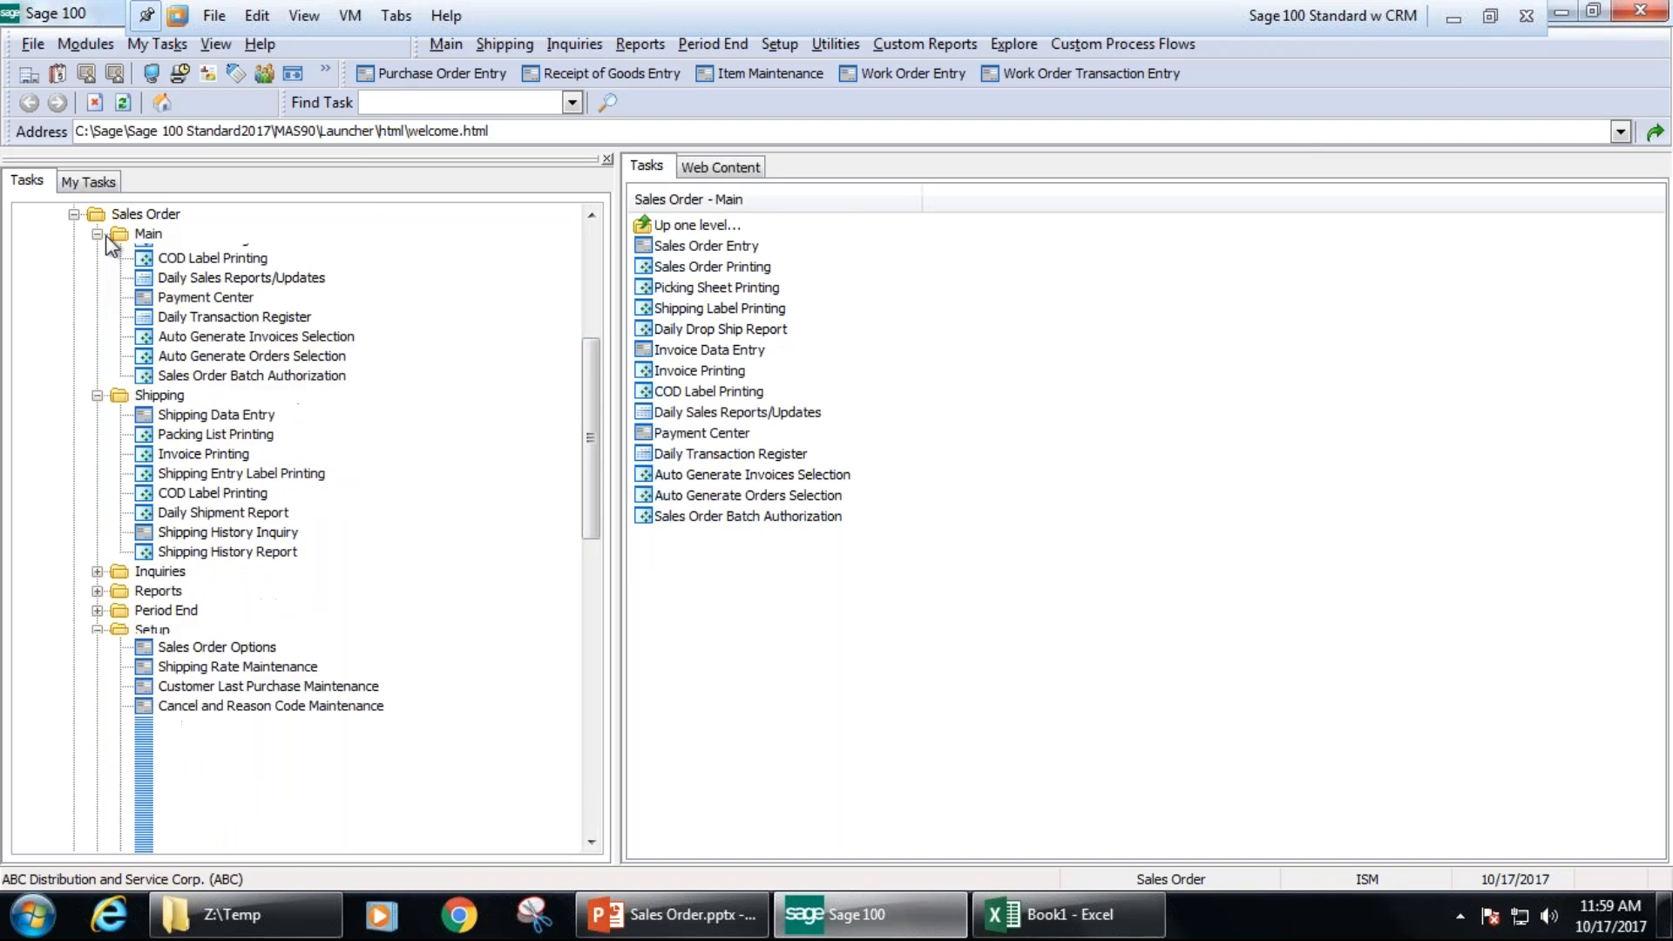
click(96, 254)
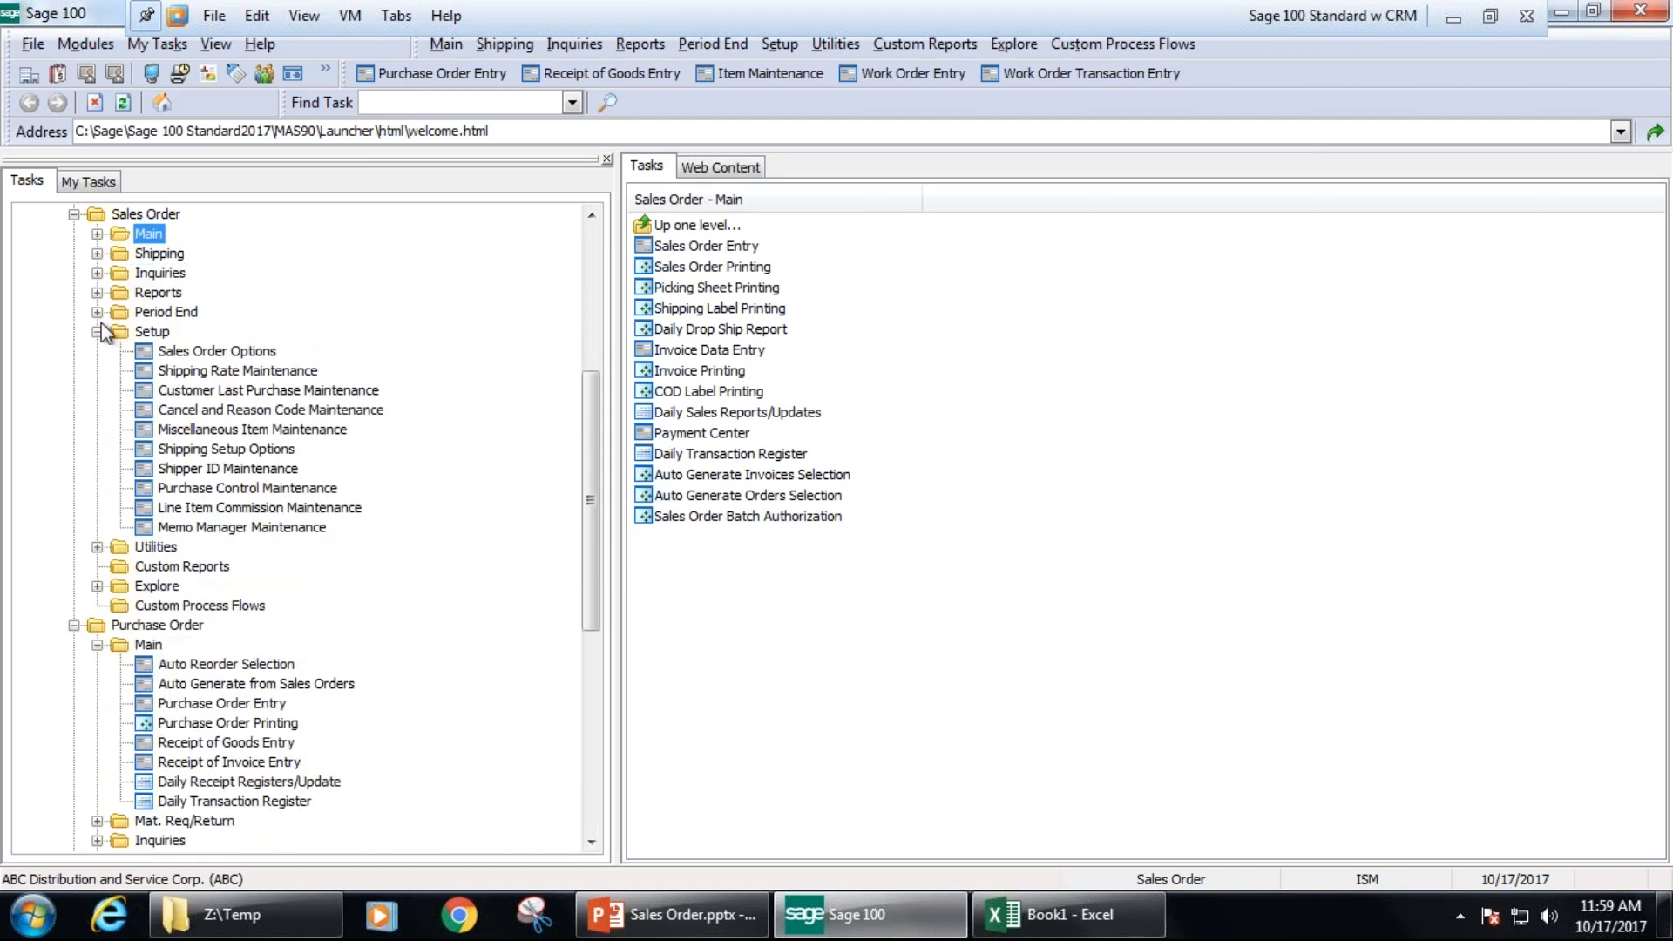
click(96, 332)
click(97, 449)
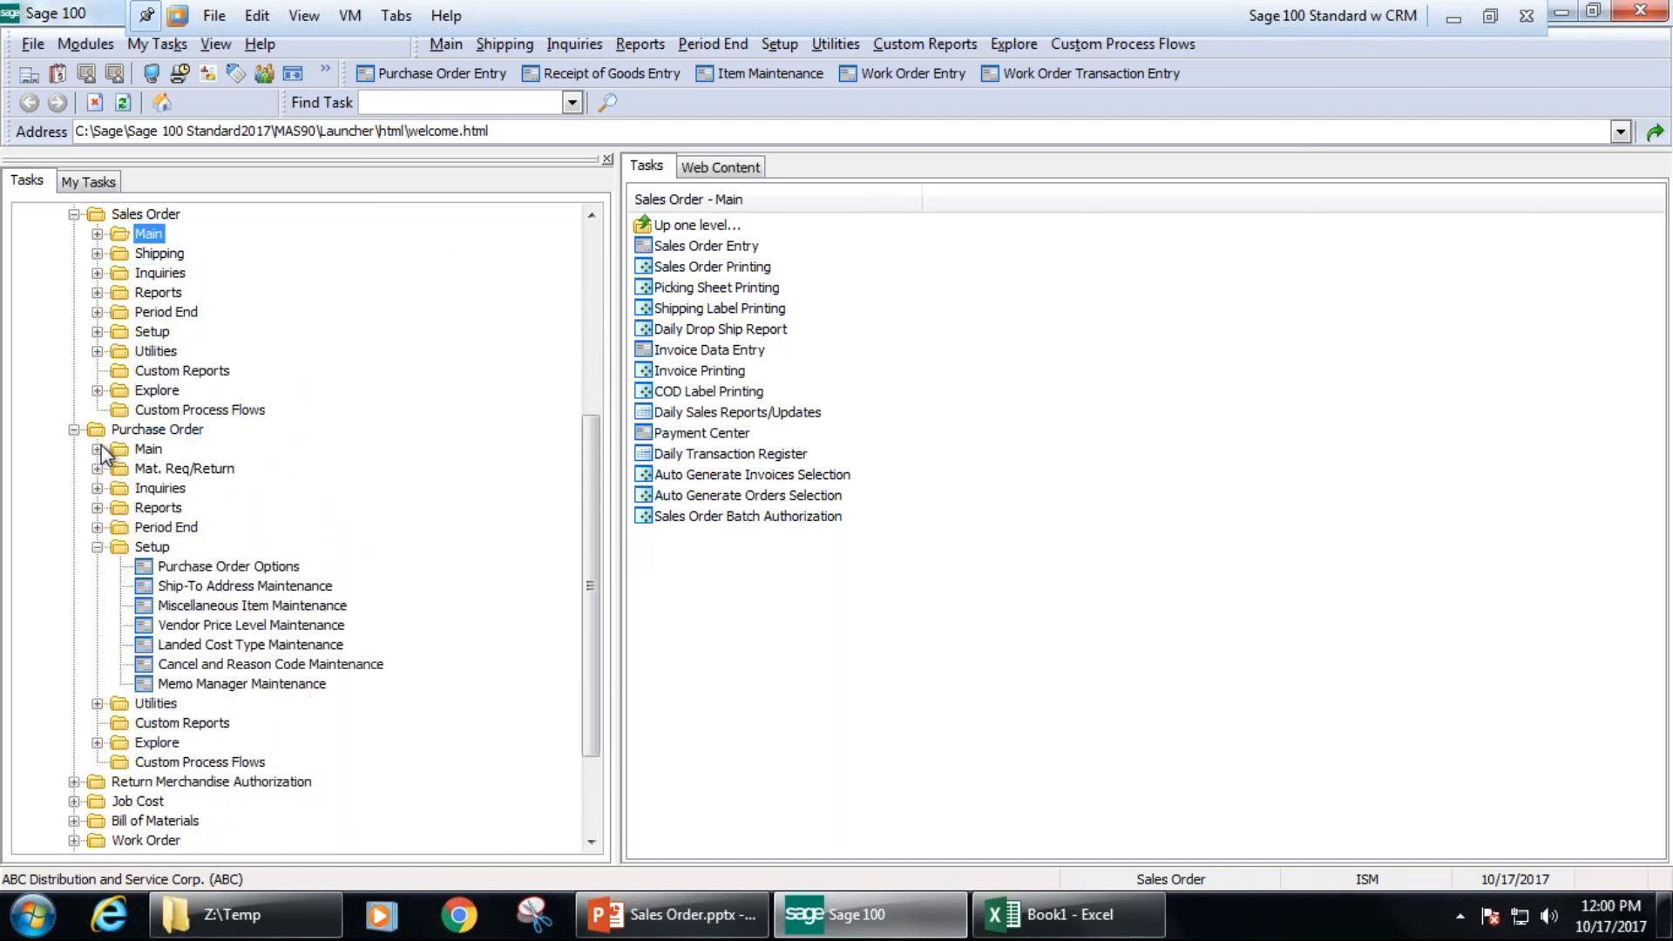
click(96, 546)
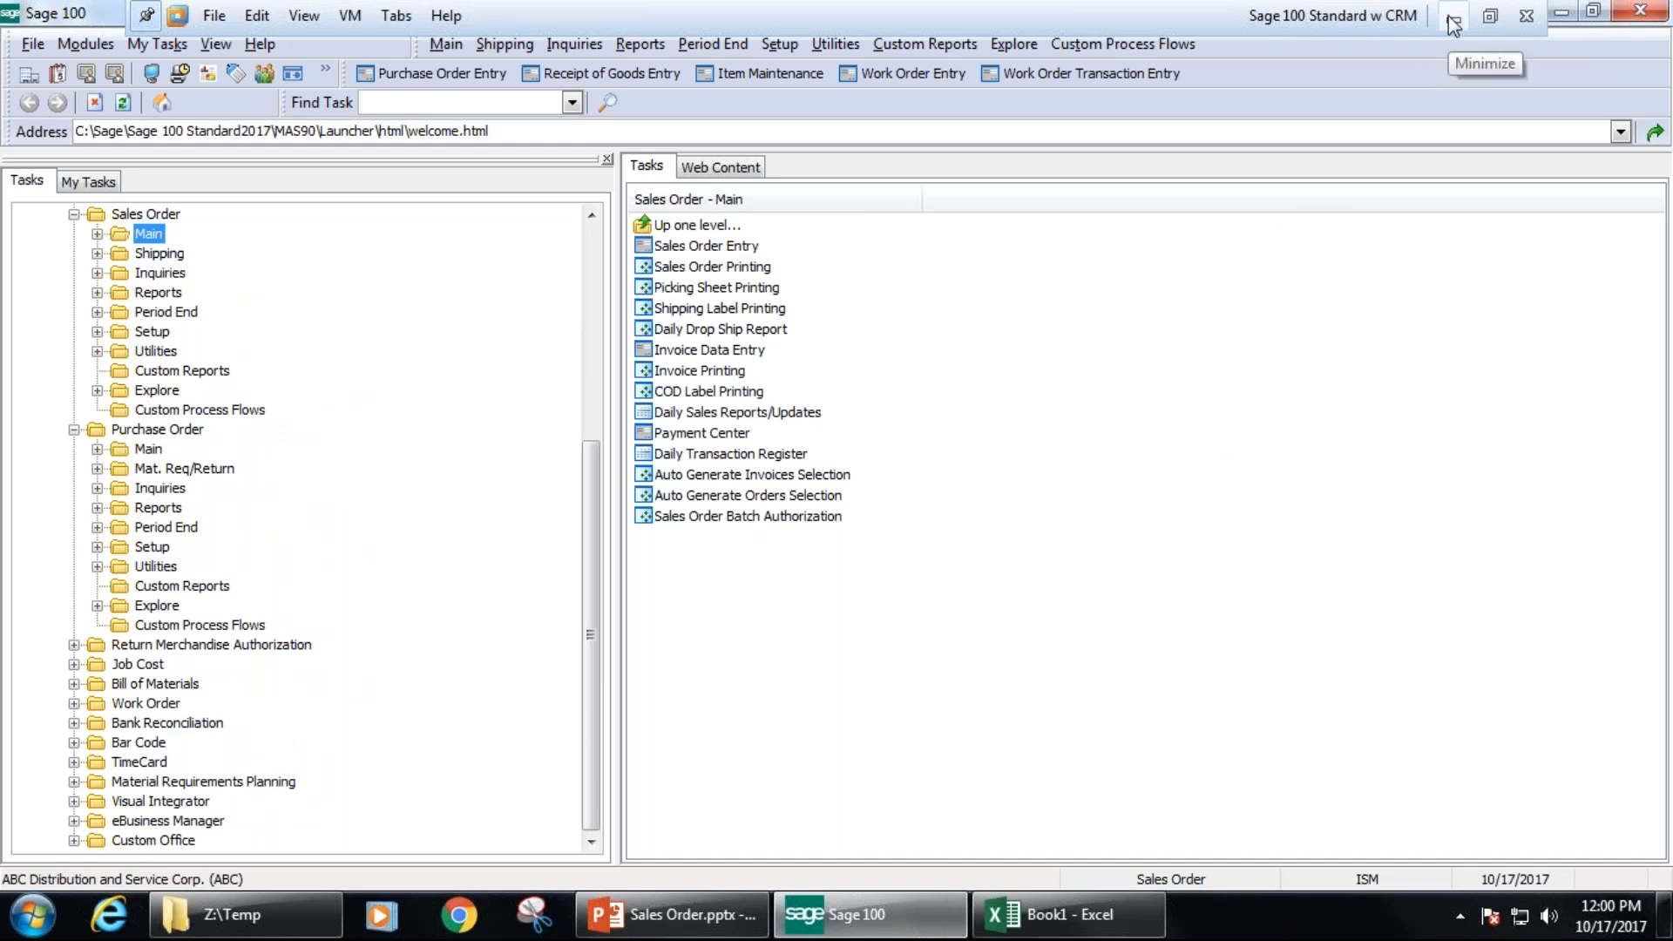
- Switch to PowerPoint to show the closing Questions slide of the Sales Order presentation
click(671, 914)
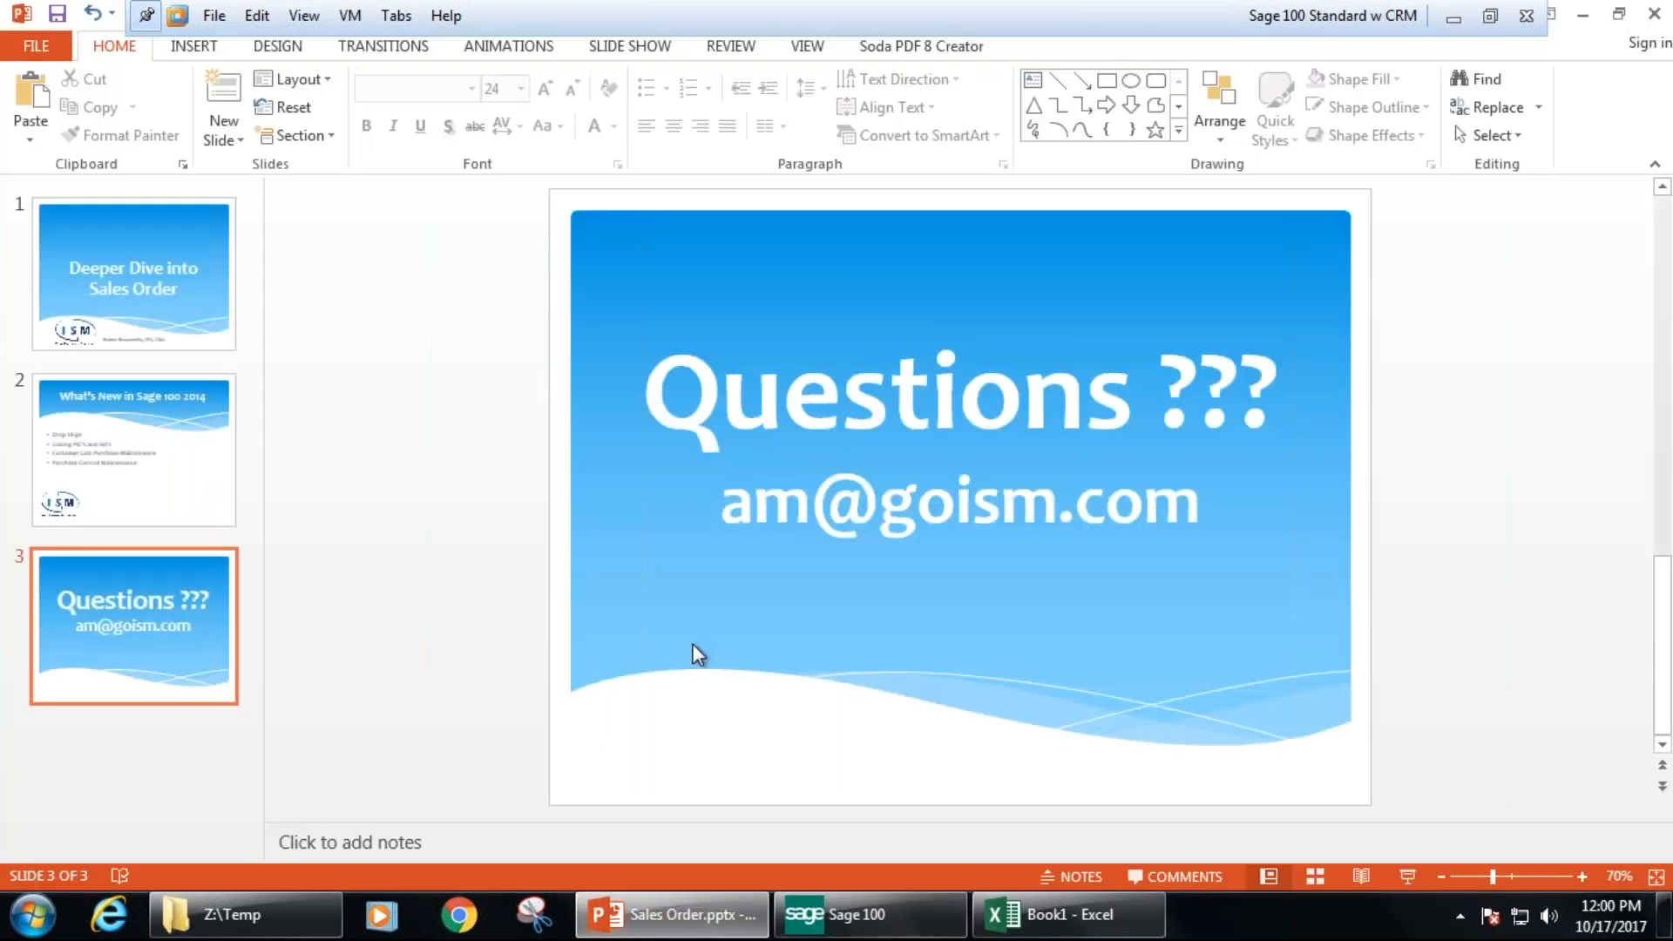
click(1450, 19)
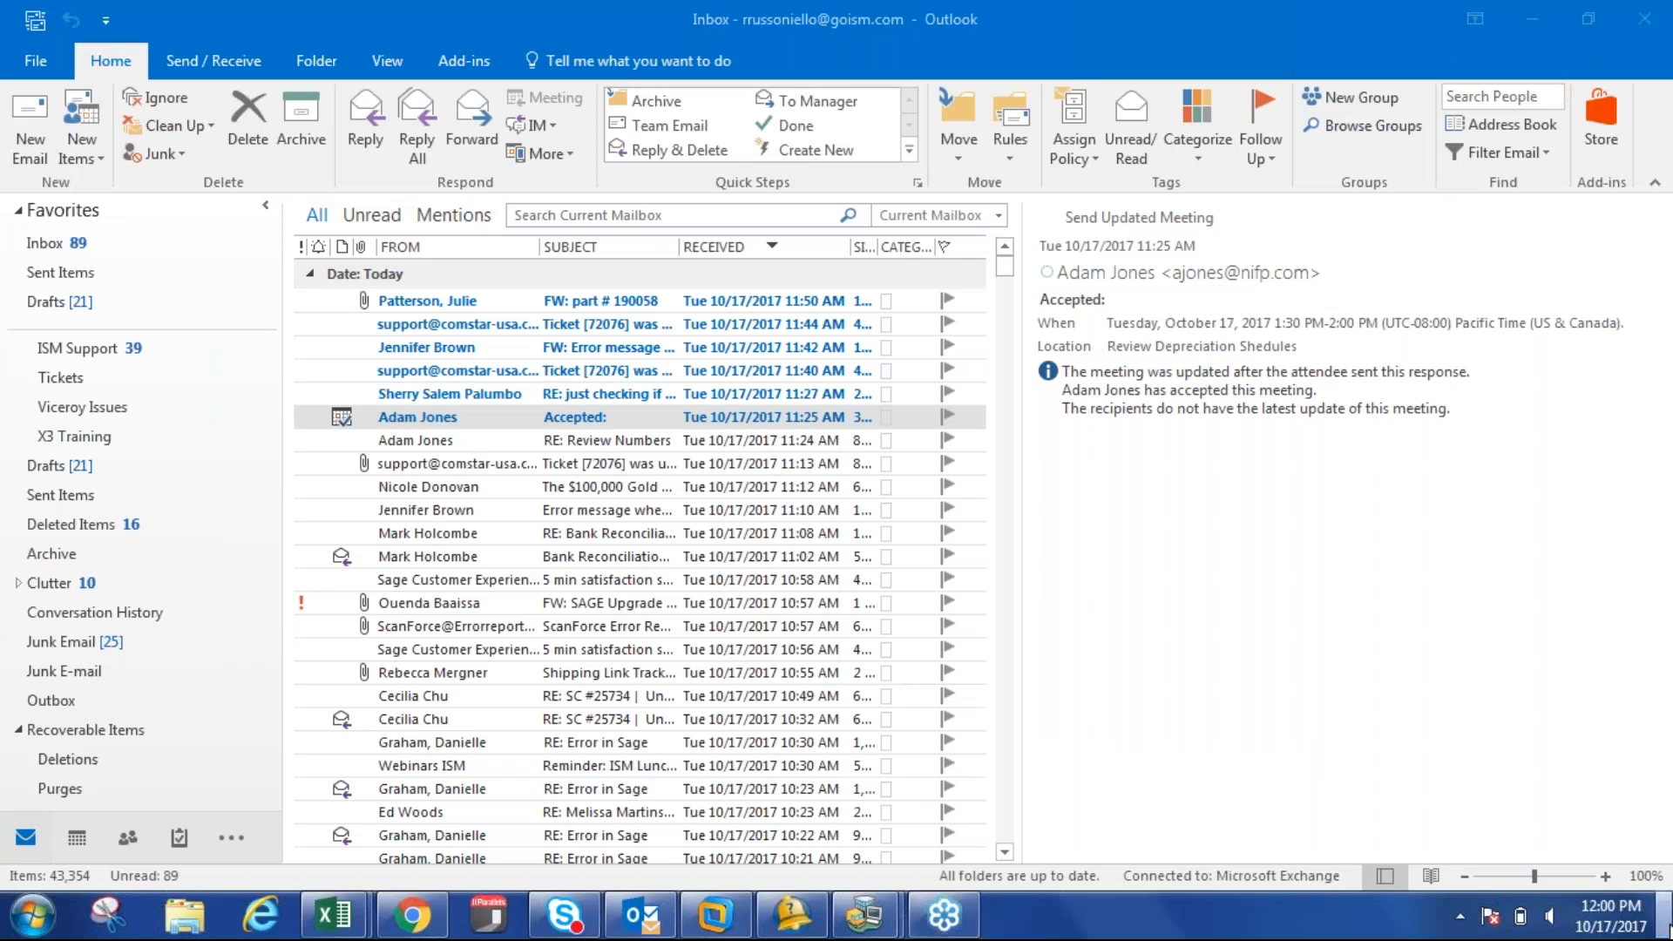
click(1665, 923)
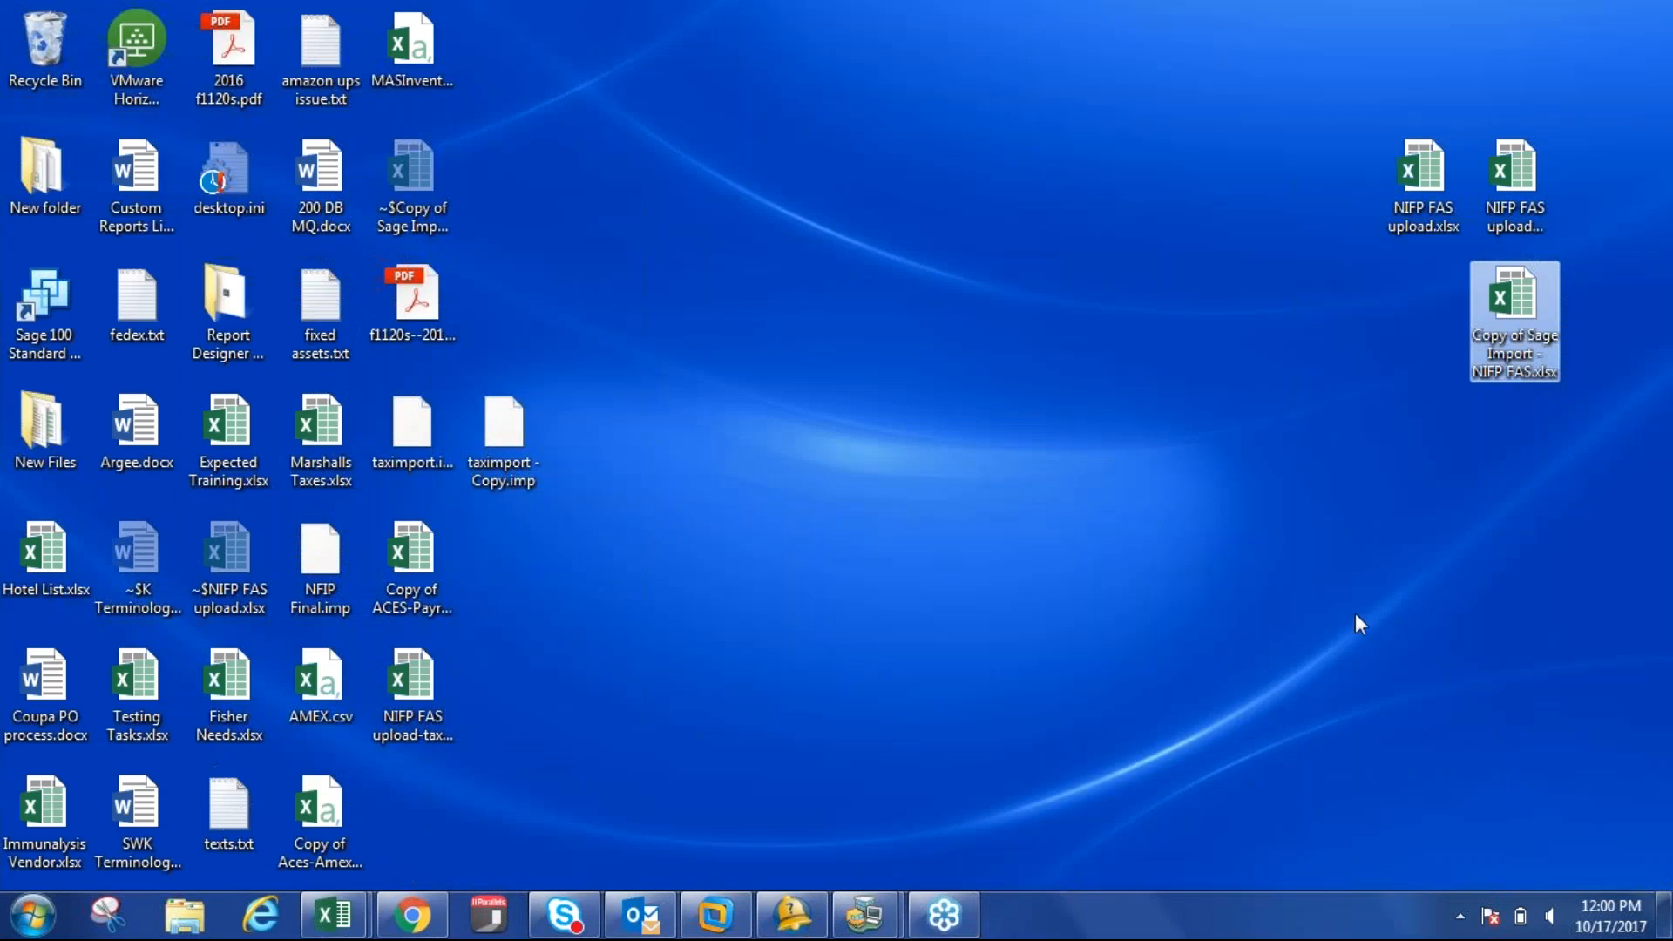
click(1348, 632)
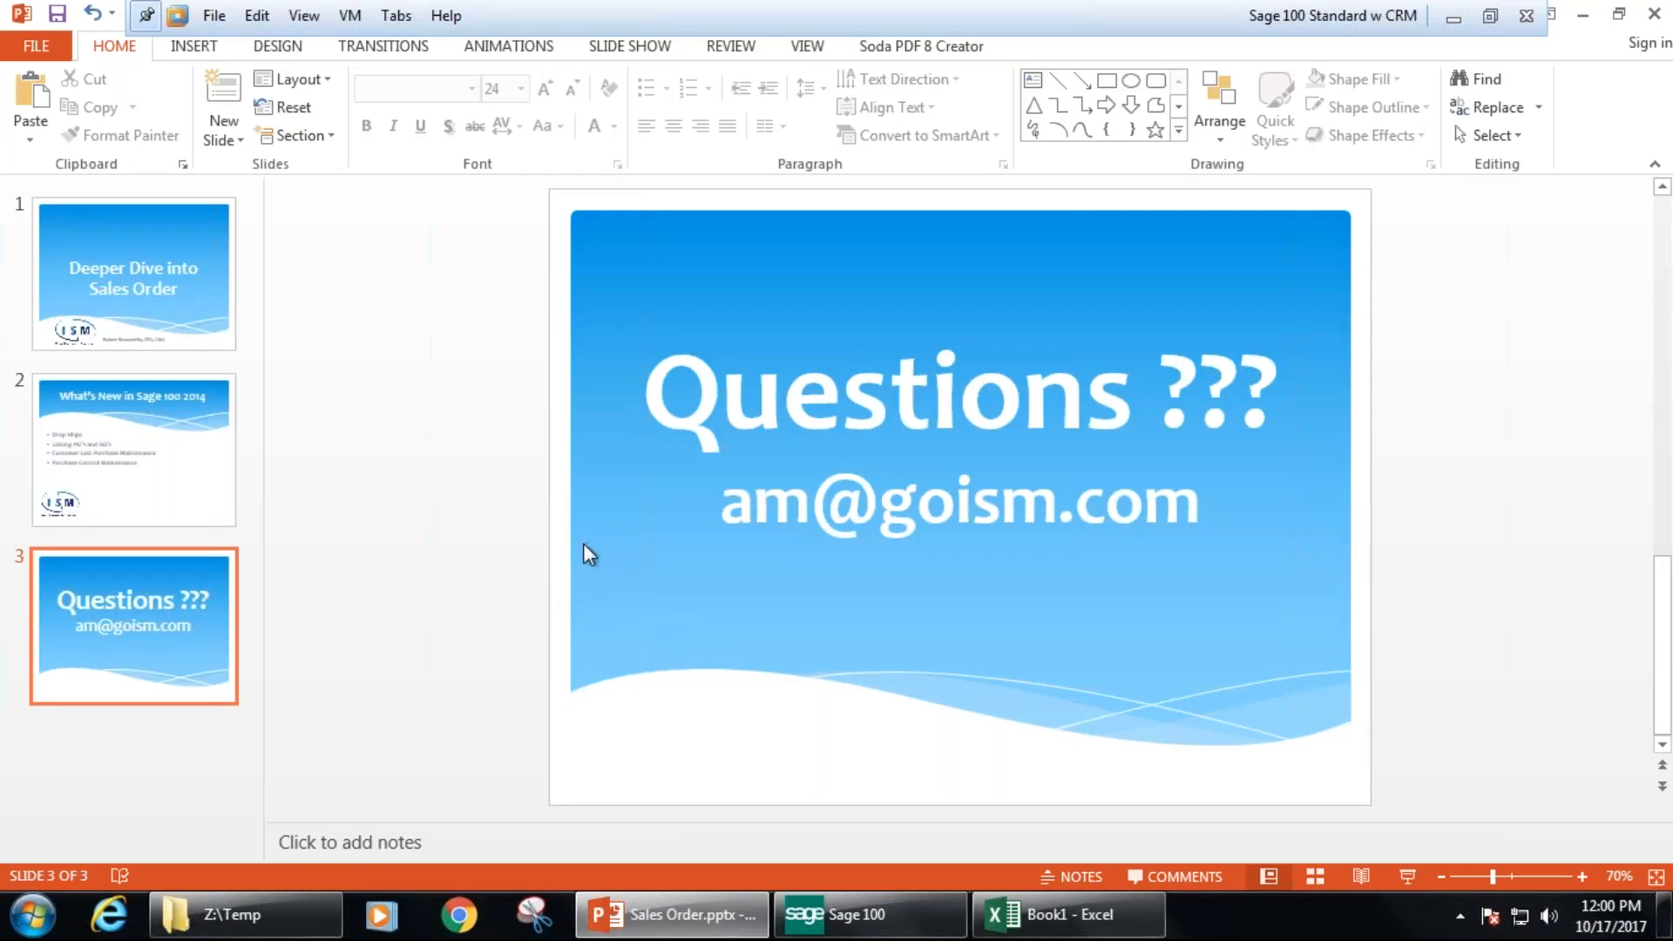
mouse_move(1094, 926)
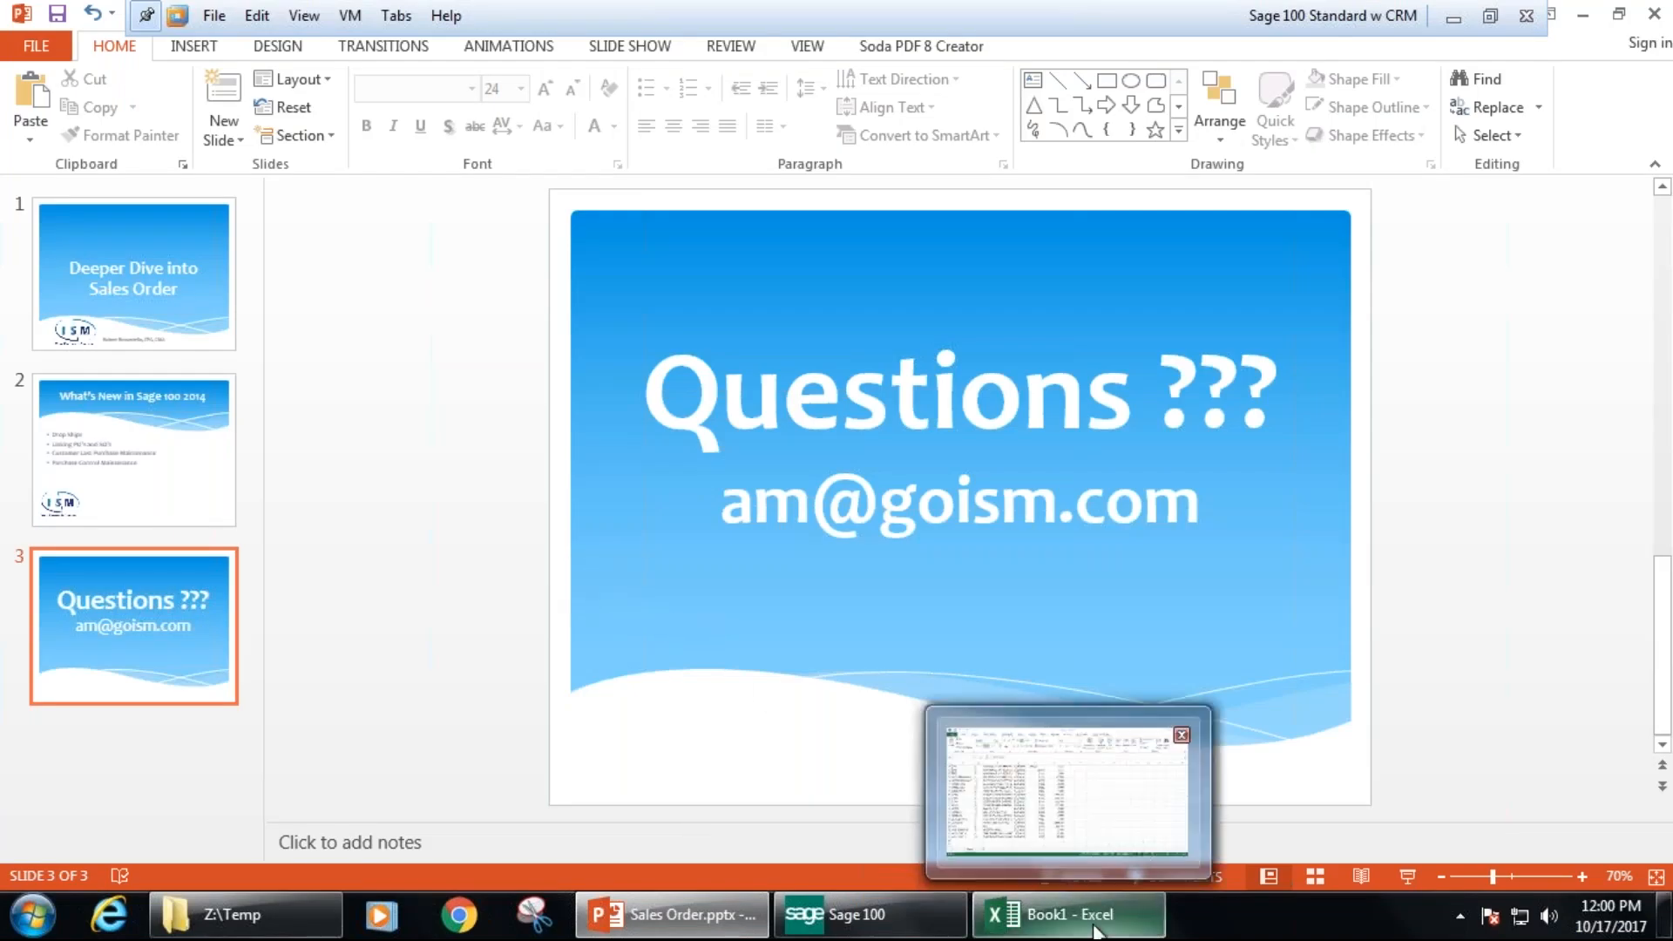